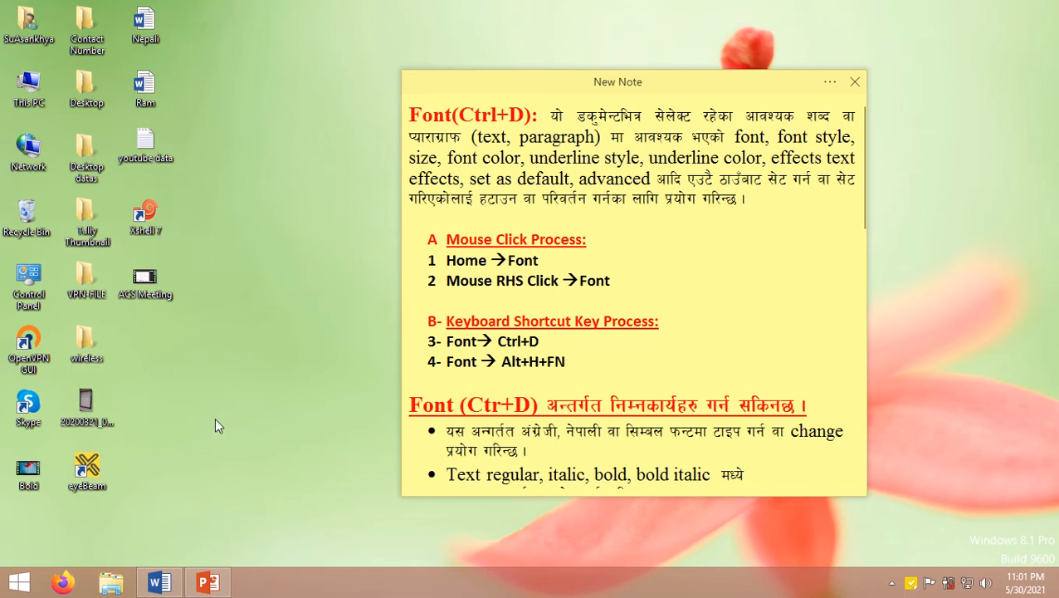
# Step: Open the Font dialog for the empty document and look over its Font and Advanced tabs before cancelling it
pyautogui.click(160, 584)
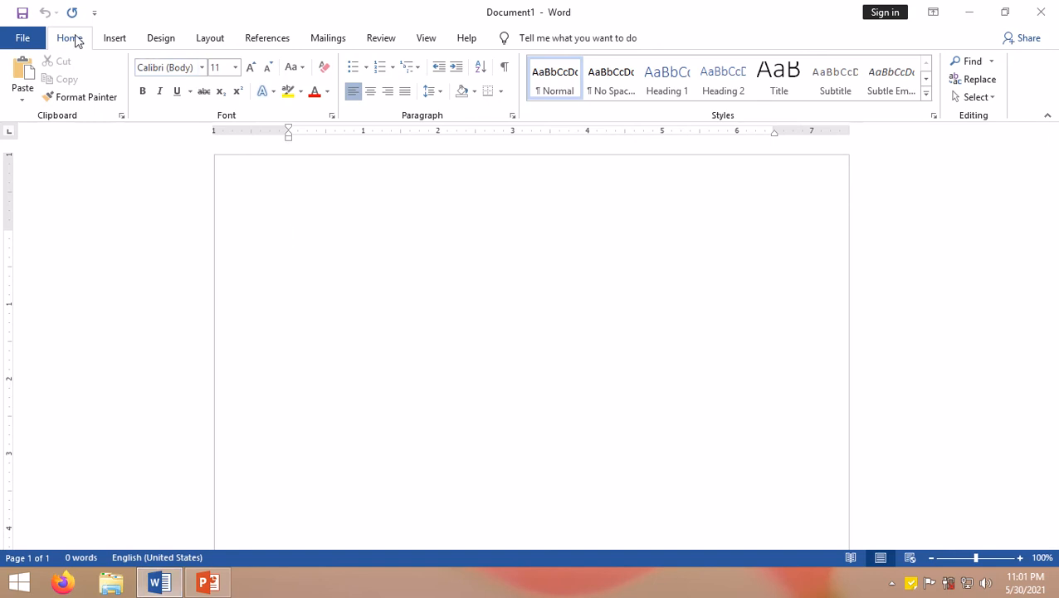
pyautogui.click(331, 118)
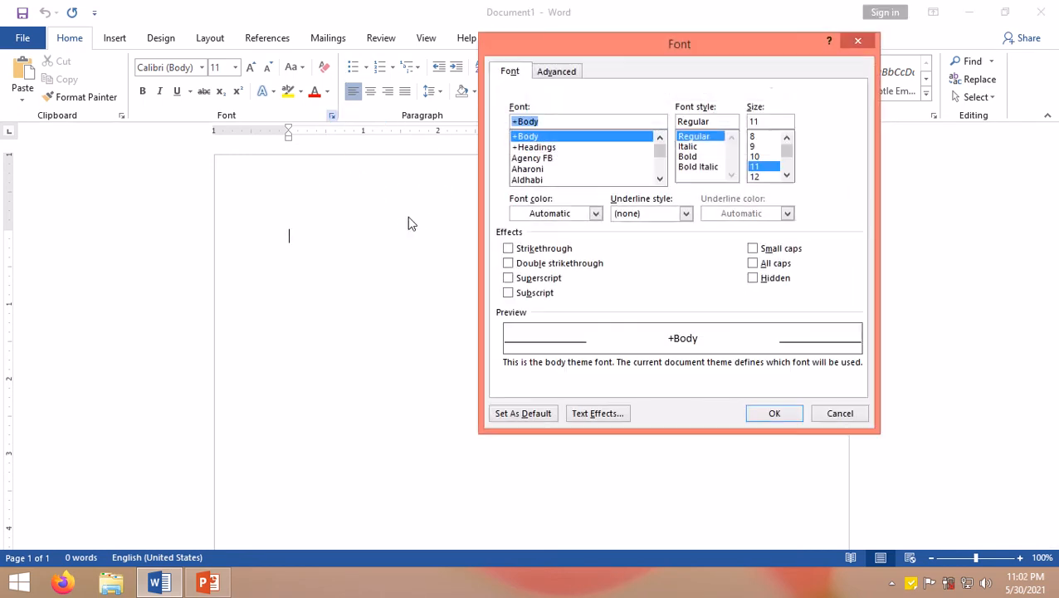
pyautogui.moveTo(617, 42); pyautogui.dragTo(449, 105)
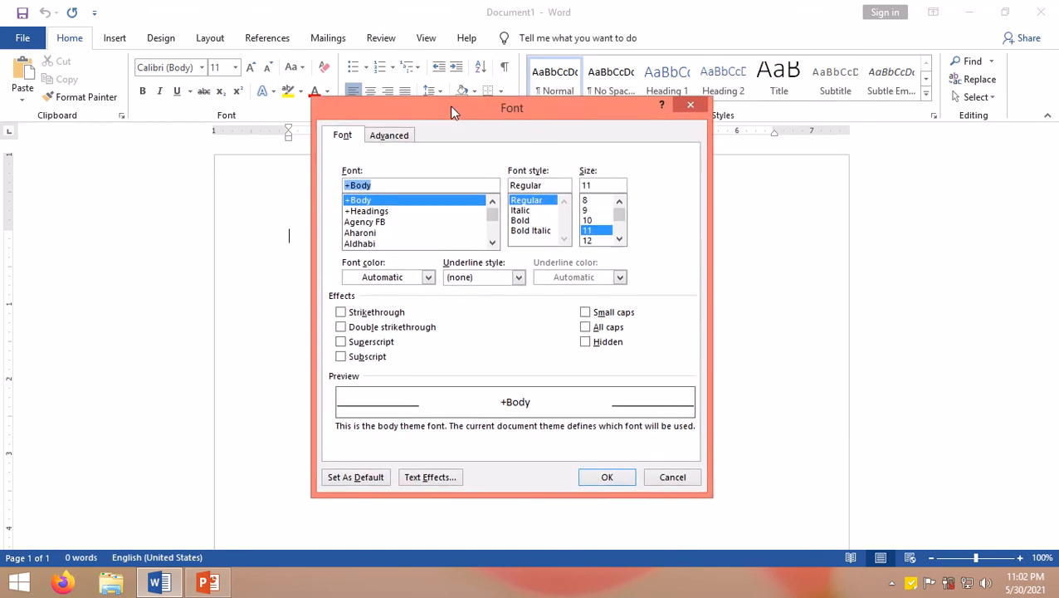
pyautogui.click(345, 143)
pyautogui.click(387, 141)
pyautogui.click(357, 140)
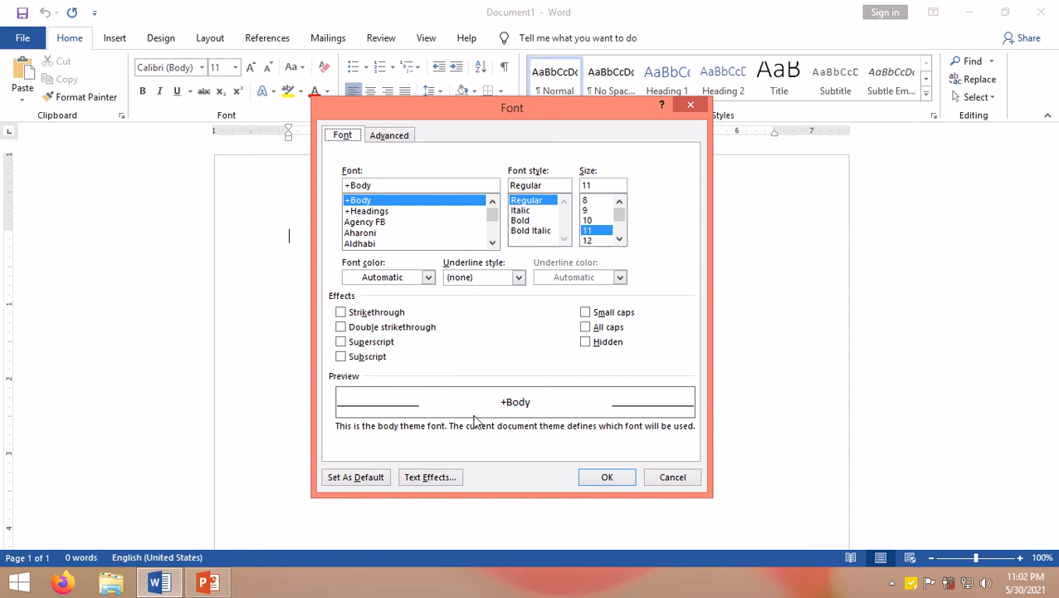
pyautogui.click(664, 480)
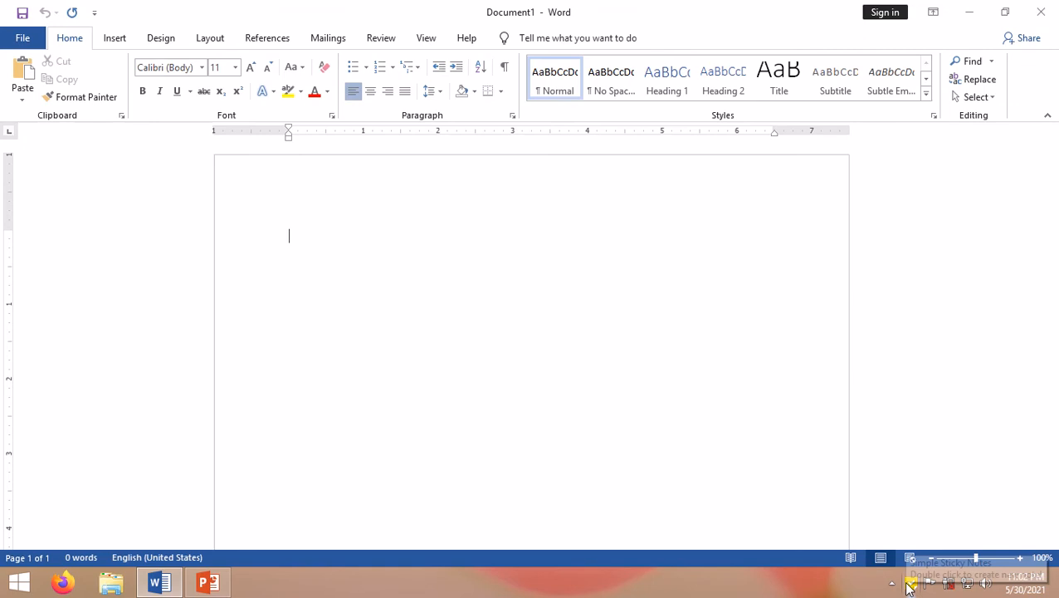
# Step: Open the sticky note and read through its description of the Font dialog and the ways to open it
pyautogui.doubleClick(909, 586)
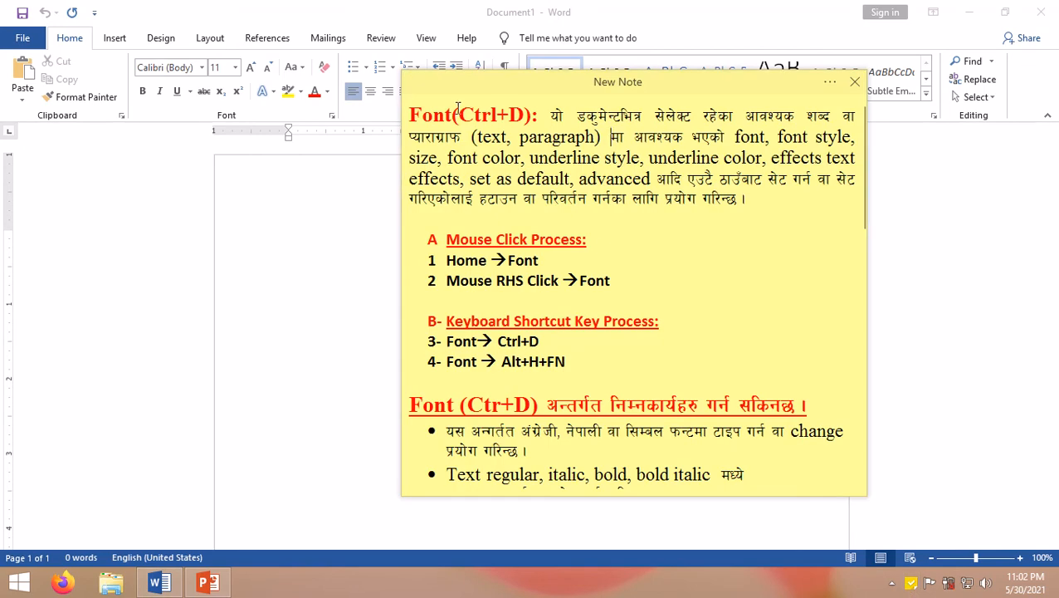
pyautogui.moveTo(549, 116); pyautogui.dragTo(757, 193)
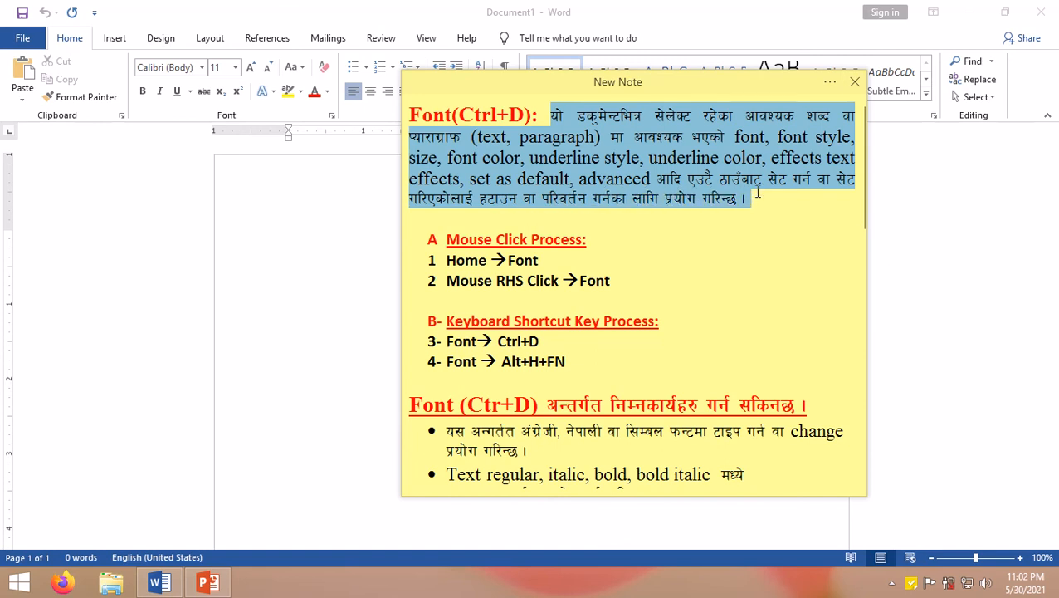
pyautogui.click(445, 237)
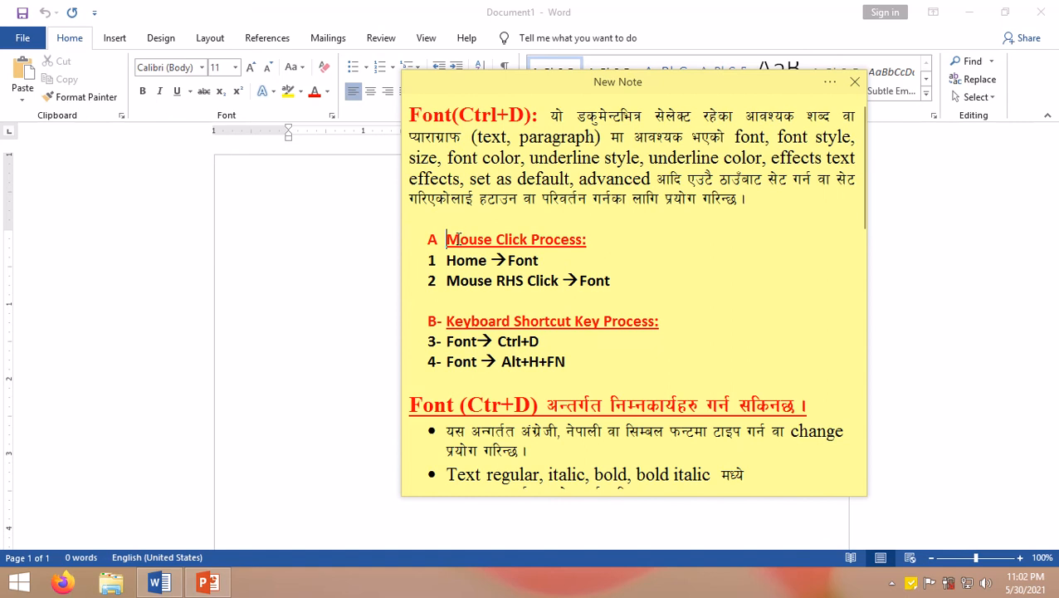
pyautogui.moveTo(454, 239); pyautogui.dragTo(618, 250)
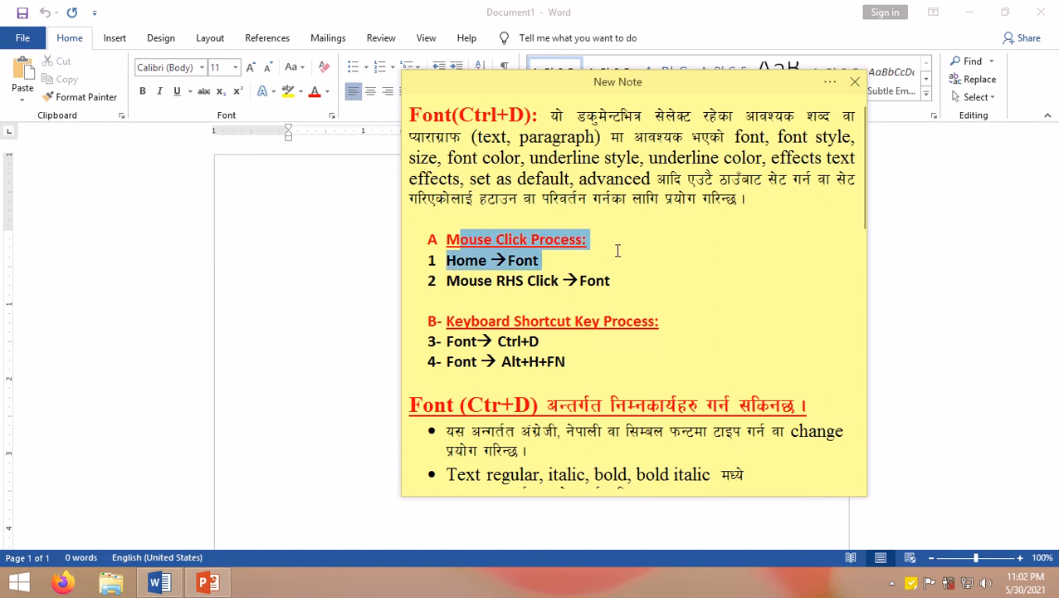
pyautogui.click(515, 294)
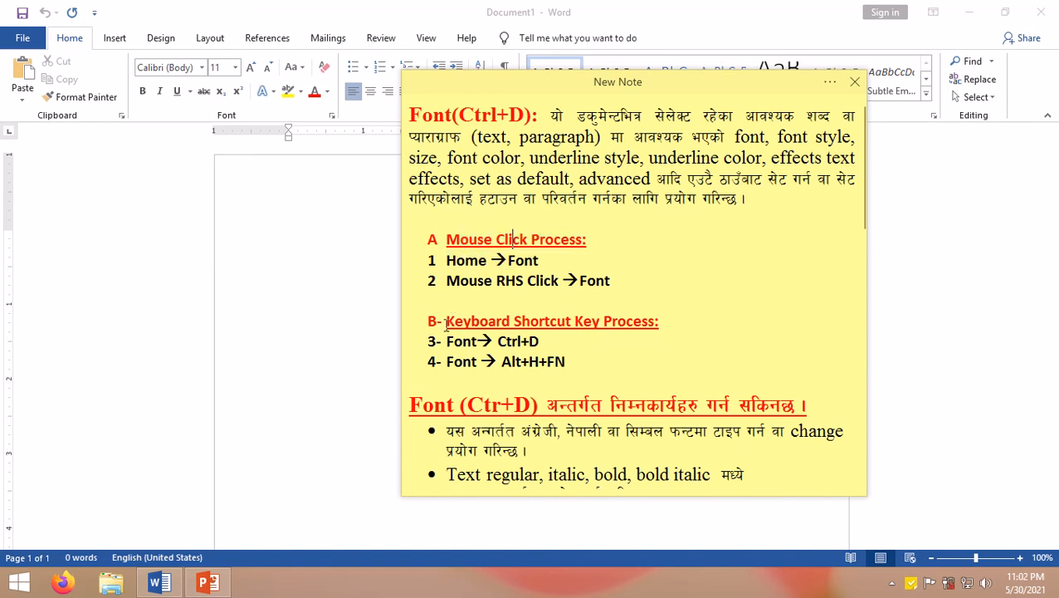
pyautogui.moveTo(446, 322); pyautogui.dragTo(685, 320)
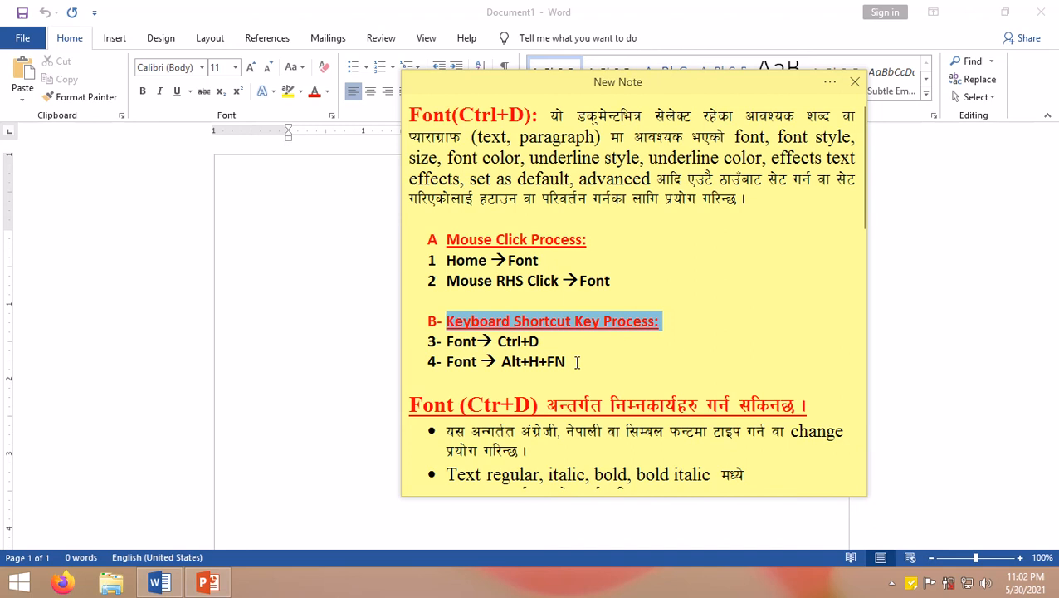
pyautogui.moveTo(576, 361); pyautogui.dragTo(415, 269)
pyautogui.click(536, 264)
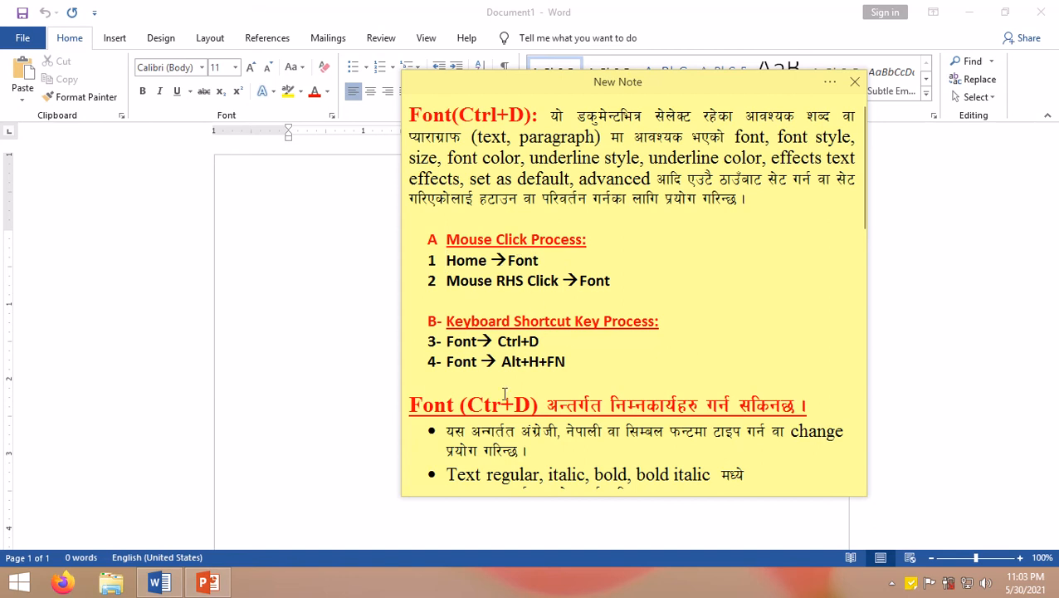
# Step: Scroll through the note to review the list of what the Font dialog can change
pyautogui.scroll(-3, 581, 352)
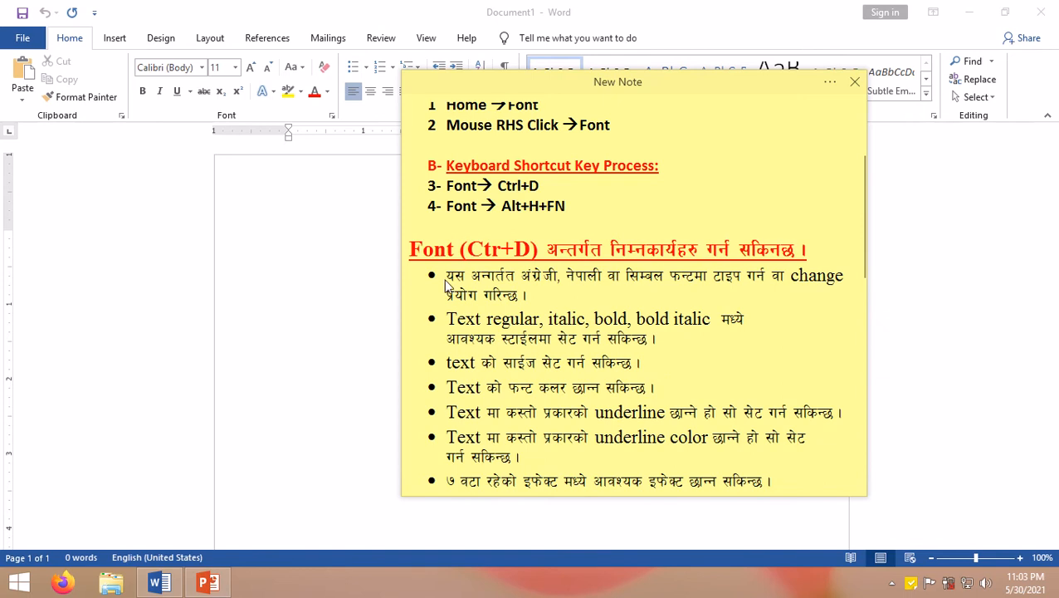
pyautogui.moveTo(446, 275); pyautogui.dragTo(525, 295)
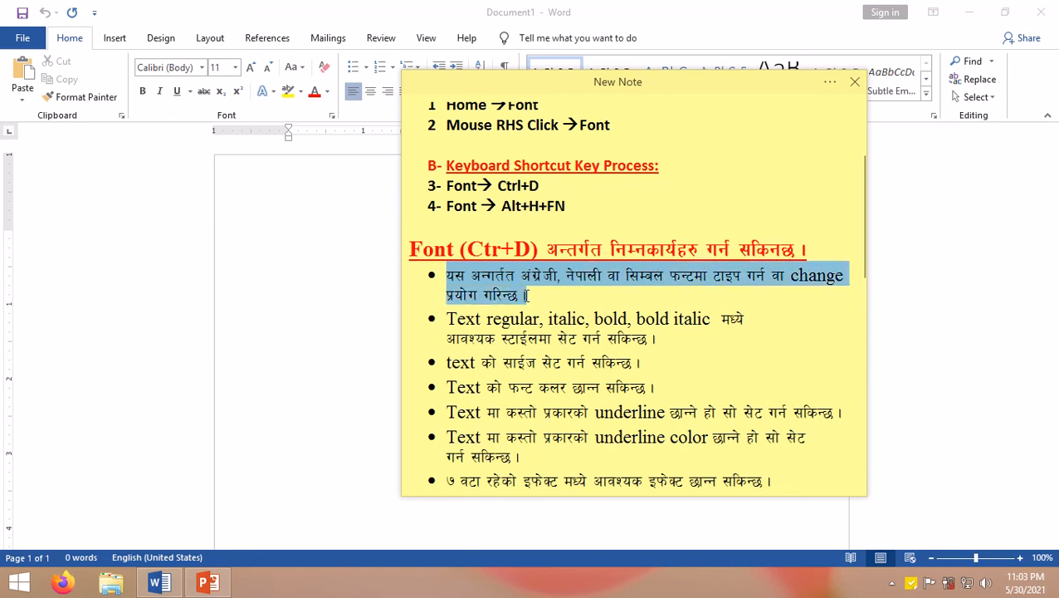
pyautogui.click(510, 224)
pyautogui.scroll(4, 523, 222)
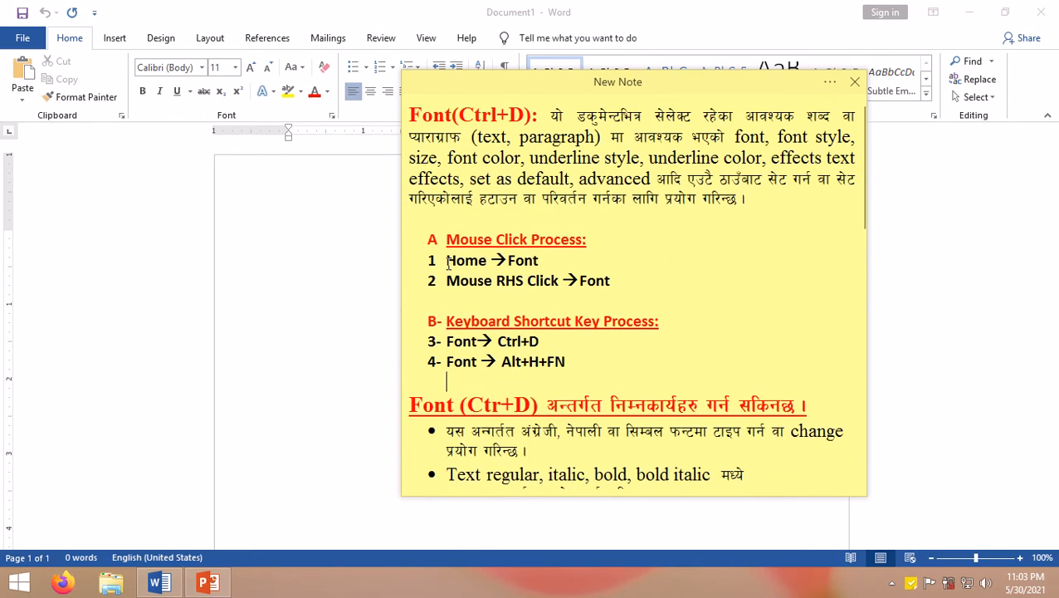
pyautogui.moveTo(447, 261); pyautogui.dragTo(525, 263)
# Step: Generate sample paragraphs in the blank document with the =rand() function
pyautogui.click(338, 266)
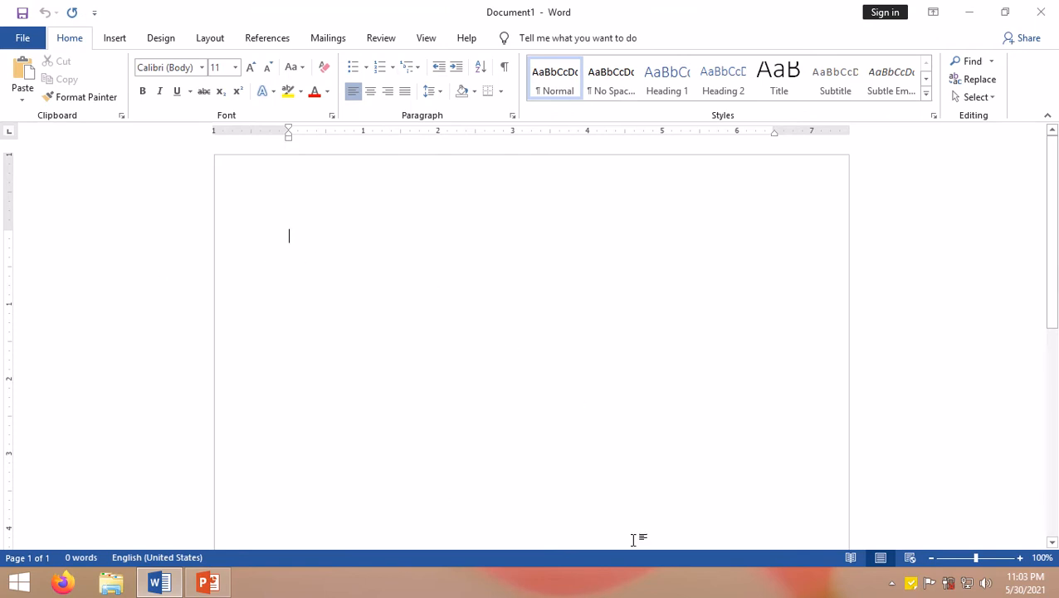
pyautogui.write('=rand')
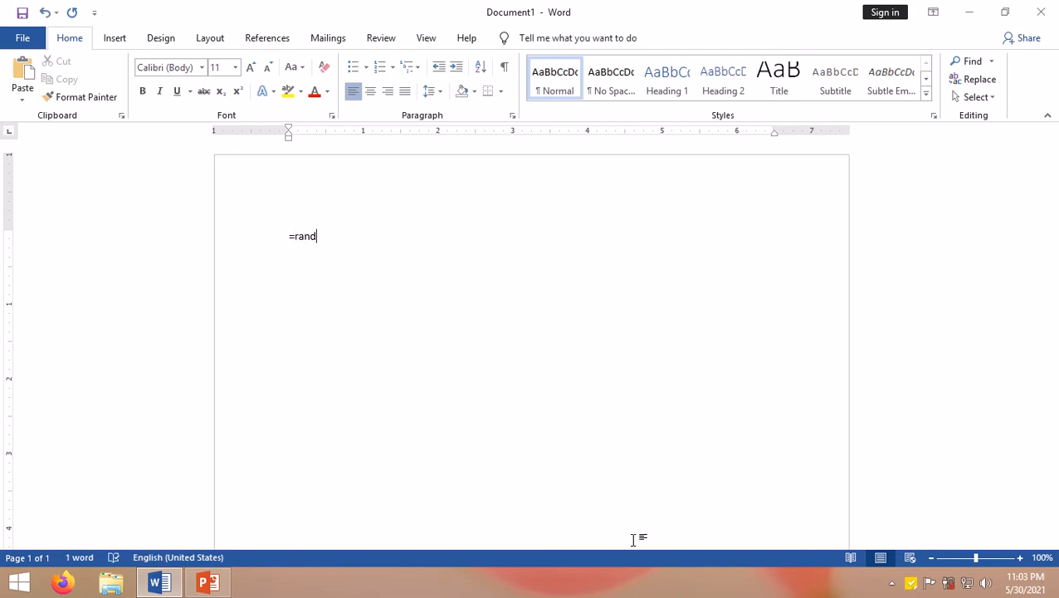
pyautogui.write(')')
pyautogui.press('Return')
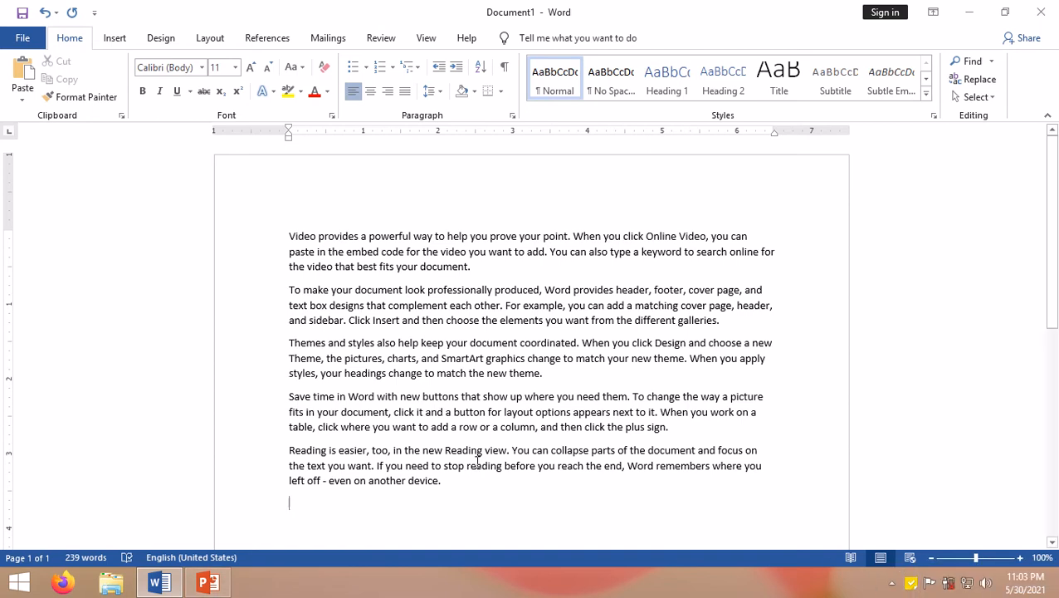
# Step: Reopen the sticky note and review the Home → Font way of opening the dialog
pyautogui.click(912, 582)
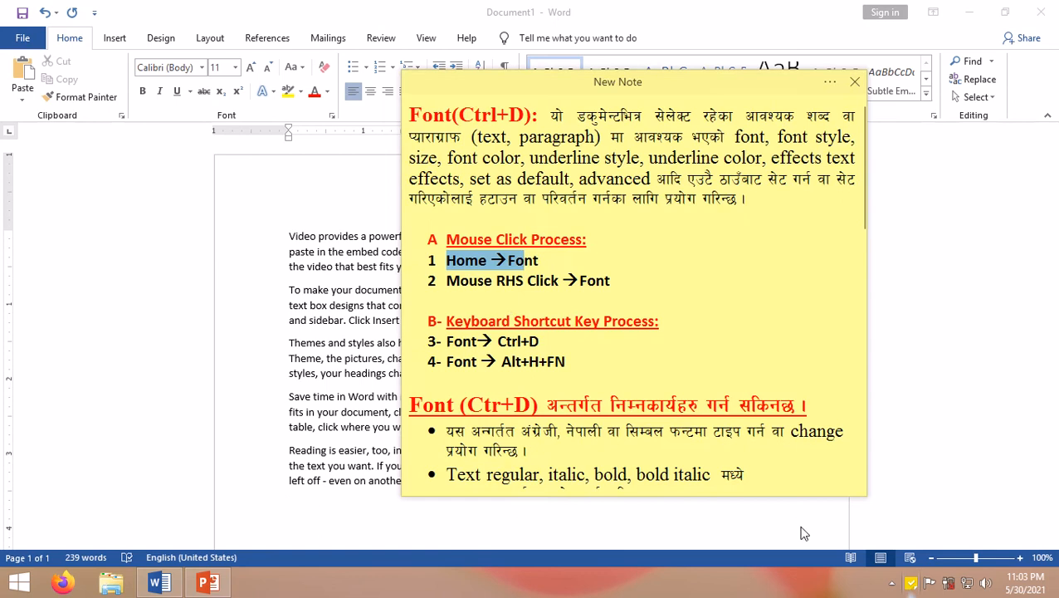
pyautogui.click(444, 260)
pyautogui.moveTo(445, 261); pyautogui.dragTo(547, 270)
pyautogui.click(514, 269)
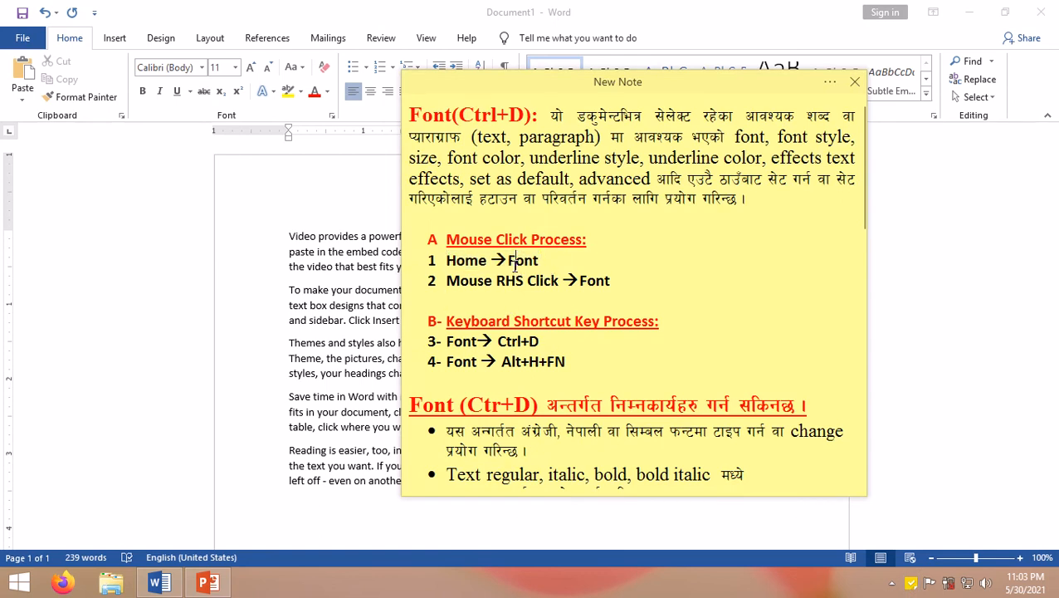
pyautogui.moveTo(456, 262); pyautogui.dragTo(558, 266)
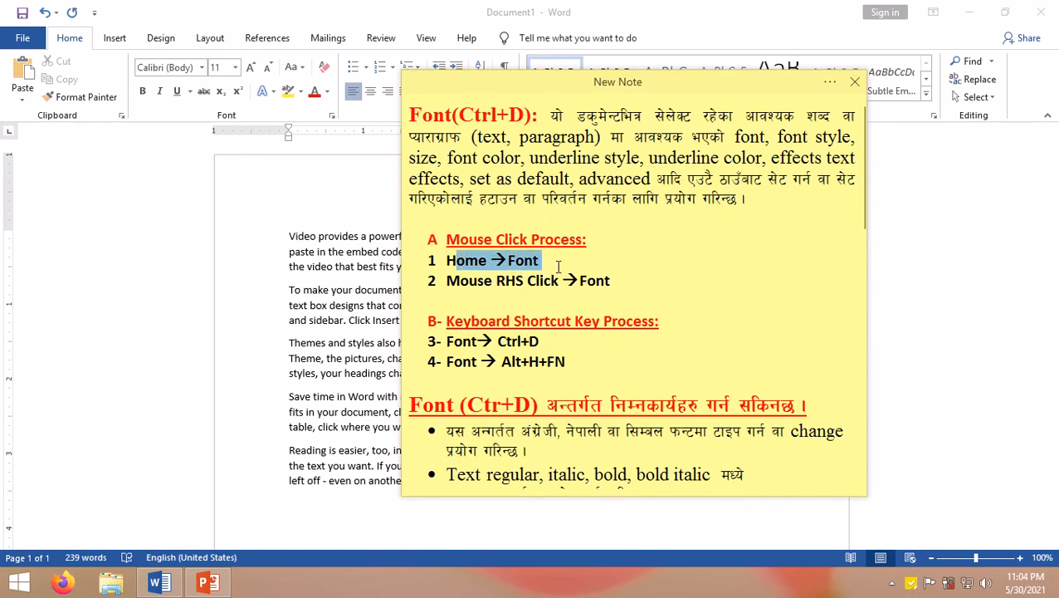
pyautogui.click(298, 288)
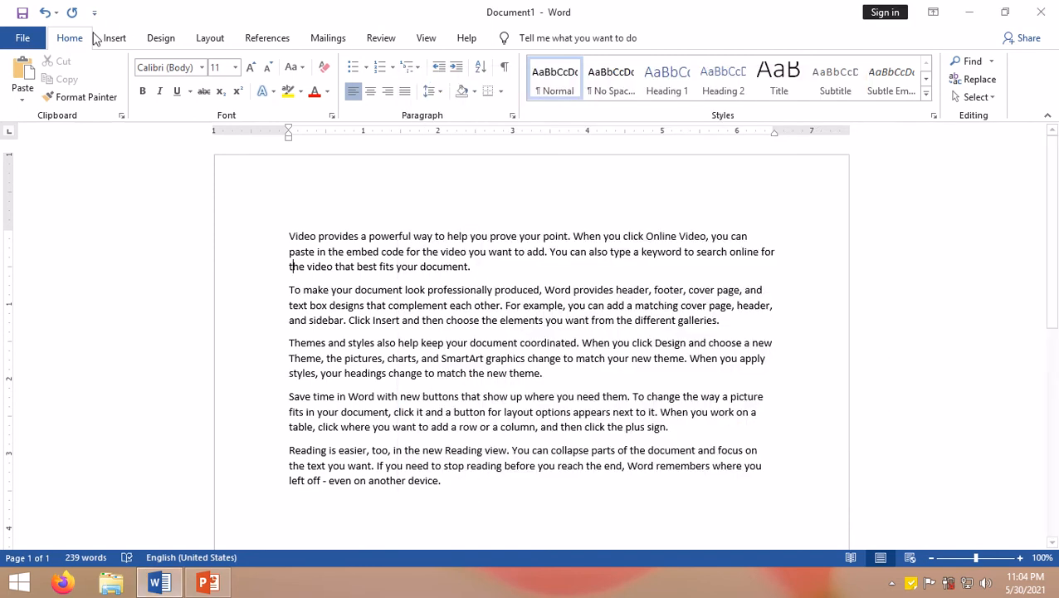
# Step: Open the Font dialog from the Font group as a demonstration and cancel it
pyautogui.click(332, 116)
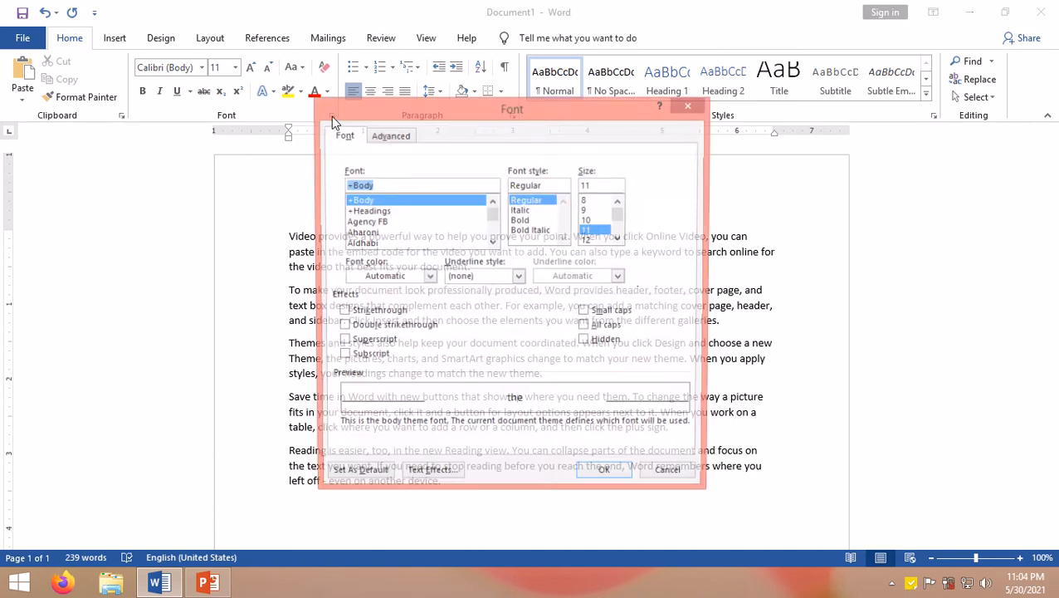
pyautogui.moveTo(417, 121); pyautogui.dragTo(705, 129)
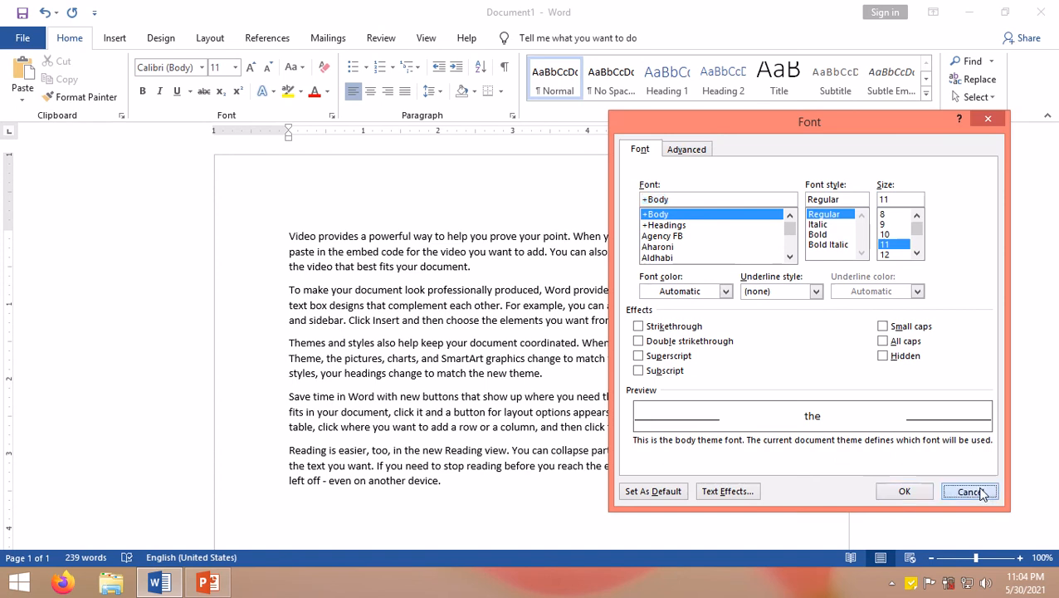
pyautogui.click(969, 490)
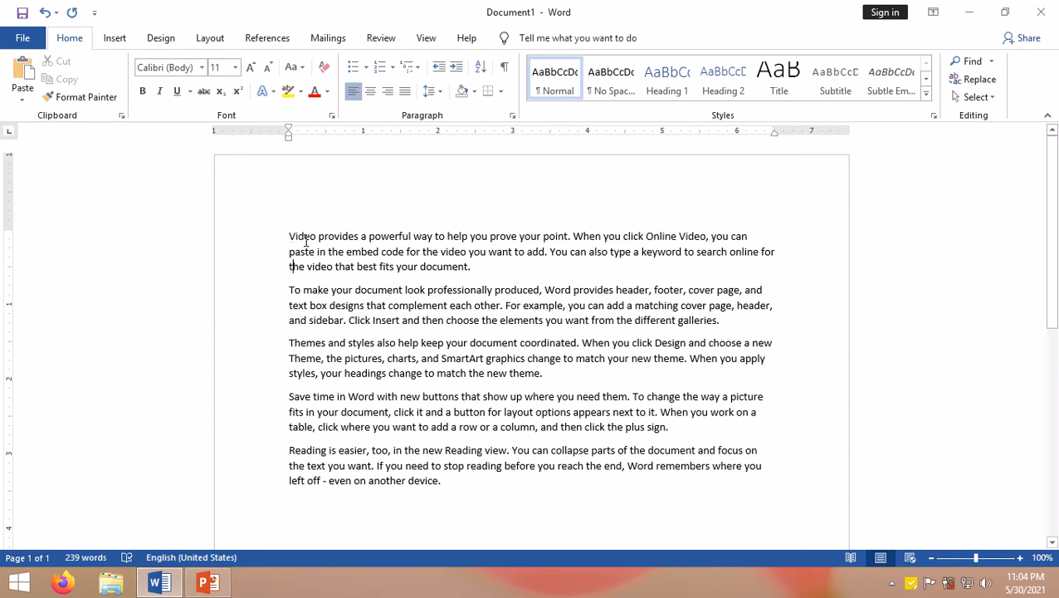
# Step: Select the first paragraph and set its font to Kantipur in the Font dialog
pyautogui.moveTo(306, 240); pyautogui.dragTo(485, 266)
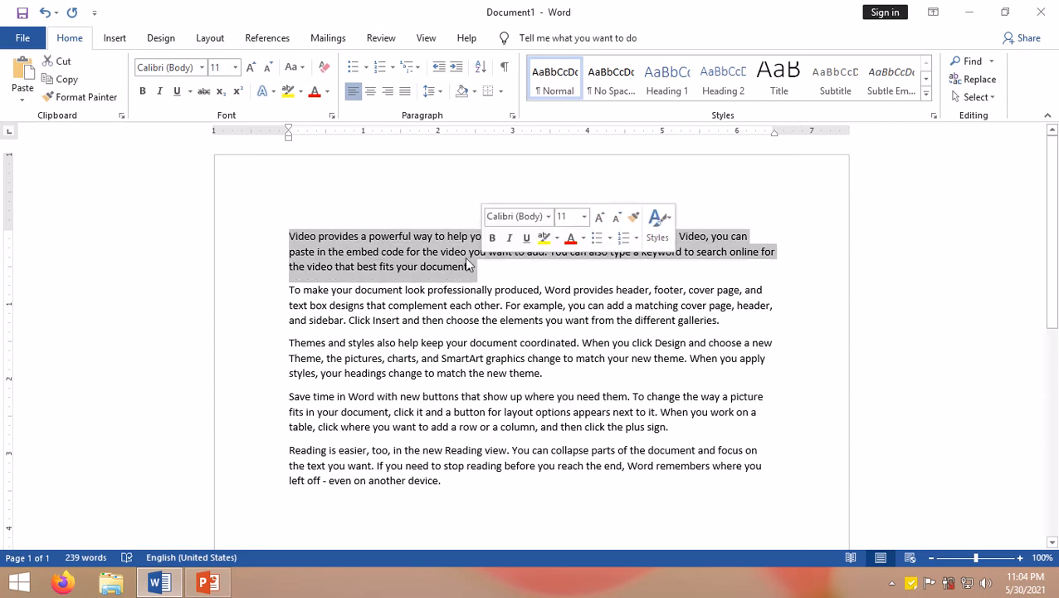
pyautogui.click(331, 116)
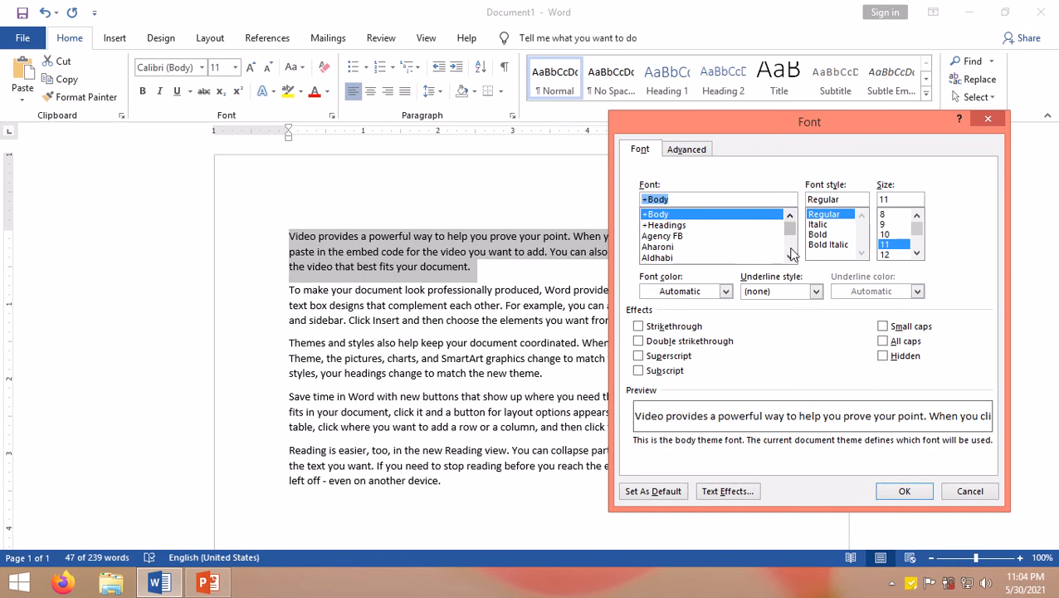
pyautogui.click(791, 257)
pyautogui.click(791, 257)
pyautogui.click(791, 257)
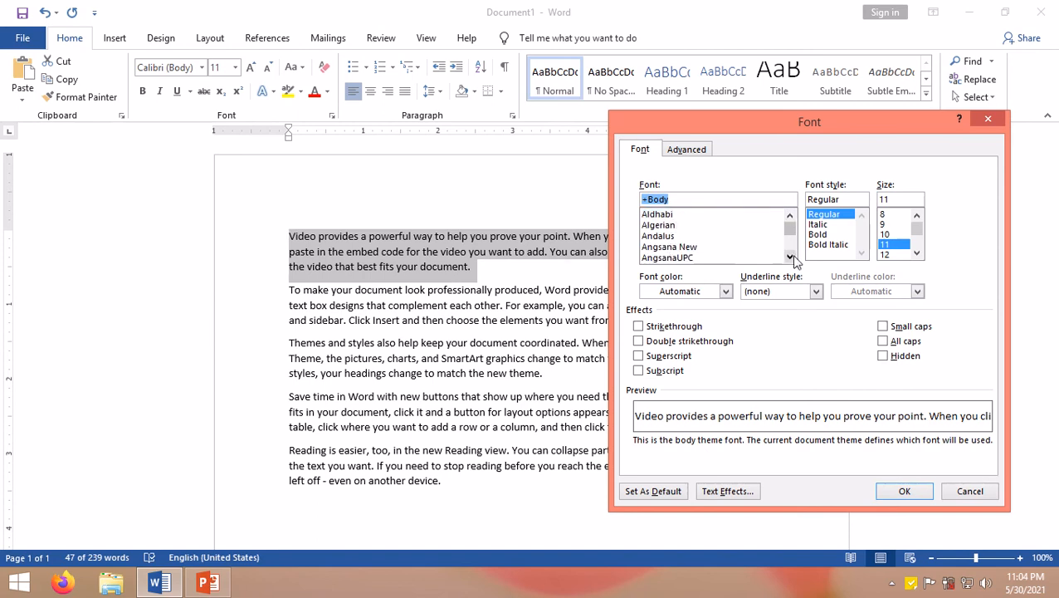
pyautogui.click(791, 258)
pyautogui.click(791, 257)
pyautogui.click(791, 258)
pyautogui.click(791, 257)
pyautogui.click(791, 258)
pyautogui.click(791, 257)
pyautogui.click(791, 257)
pyautogui.click(791, 258)
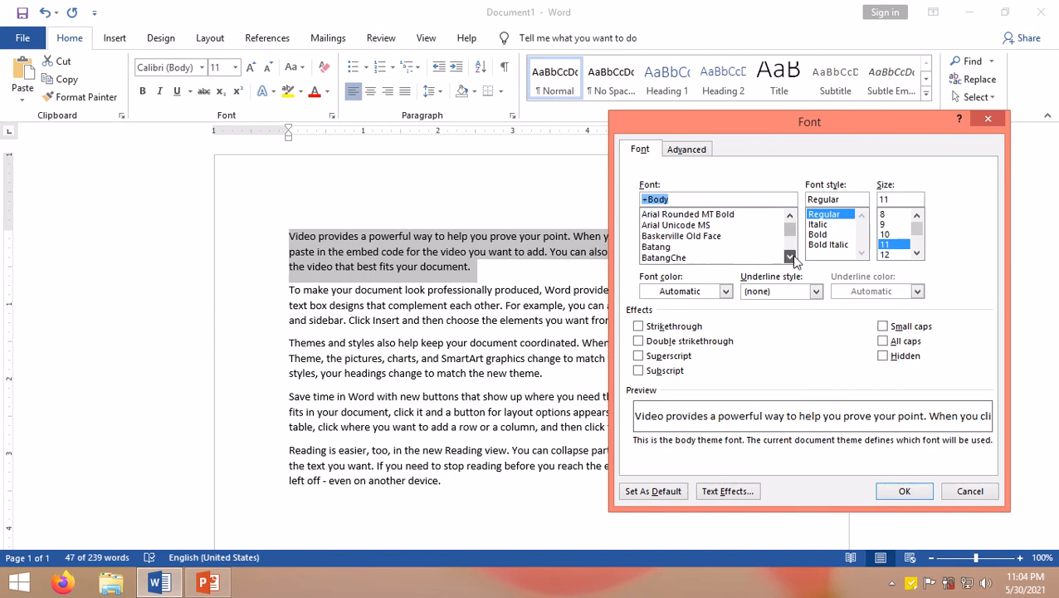
pyautogui.click(791, 257)
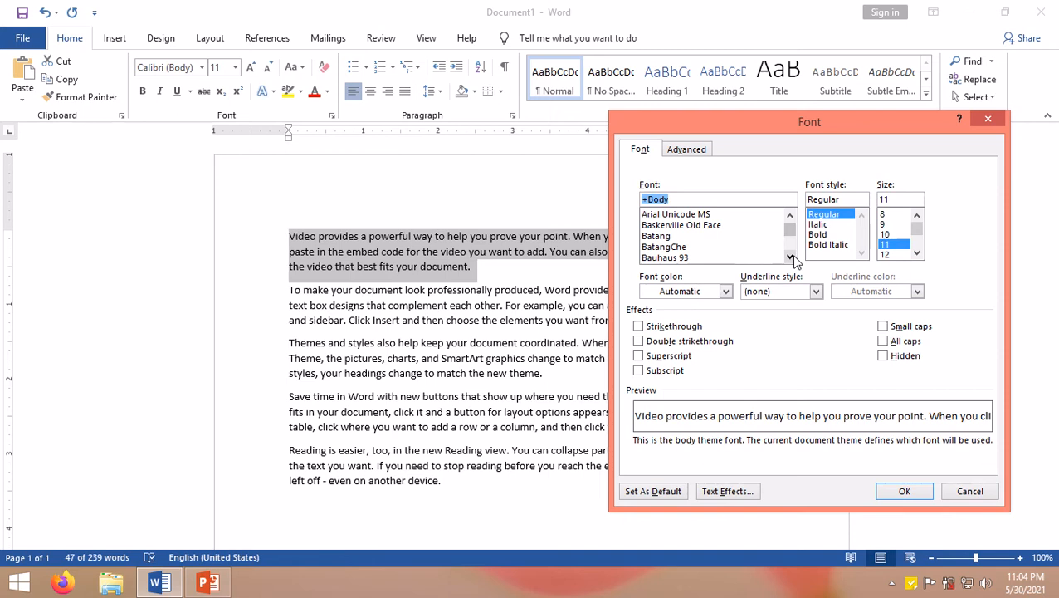
pyautogui.click(791, 258)
pyautogui.click(791, 257)
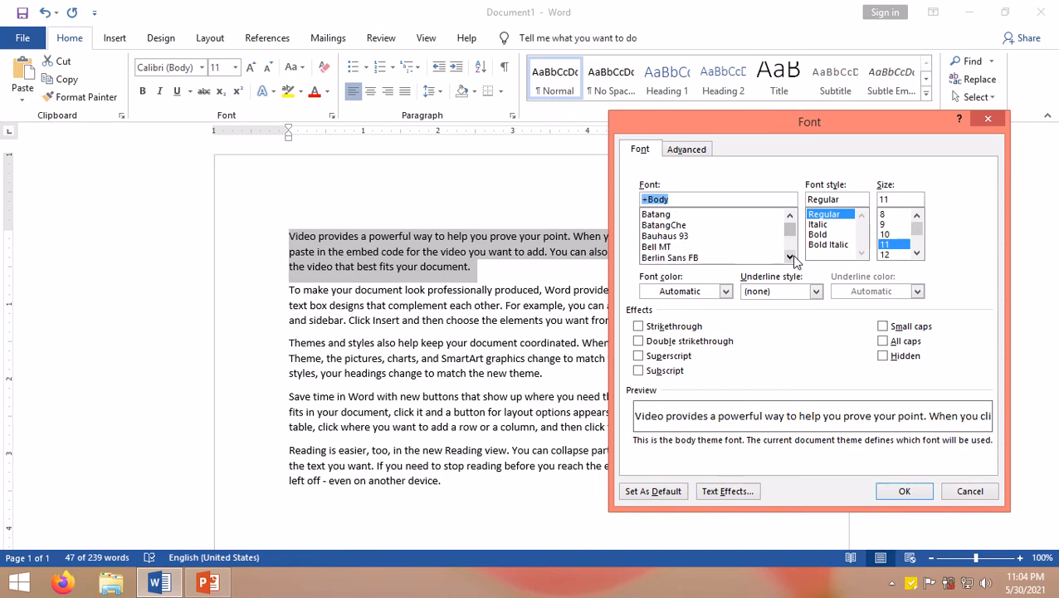
pyautogui.click(789, 257)
pyautogui.click(788, 258)
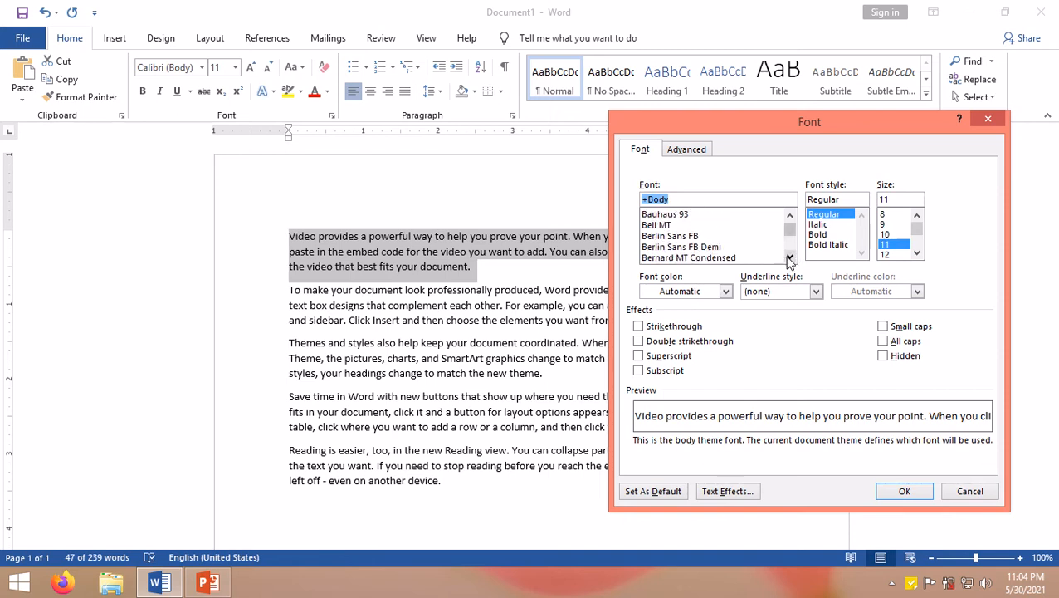
pyautogui.click(789, 257)
pyautogui.click(789, 257)
pyautogui.click(788, 257)
pyautogui.moveTo(788, 257); pyautogui.dragTo(788, 257)
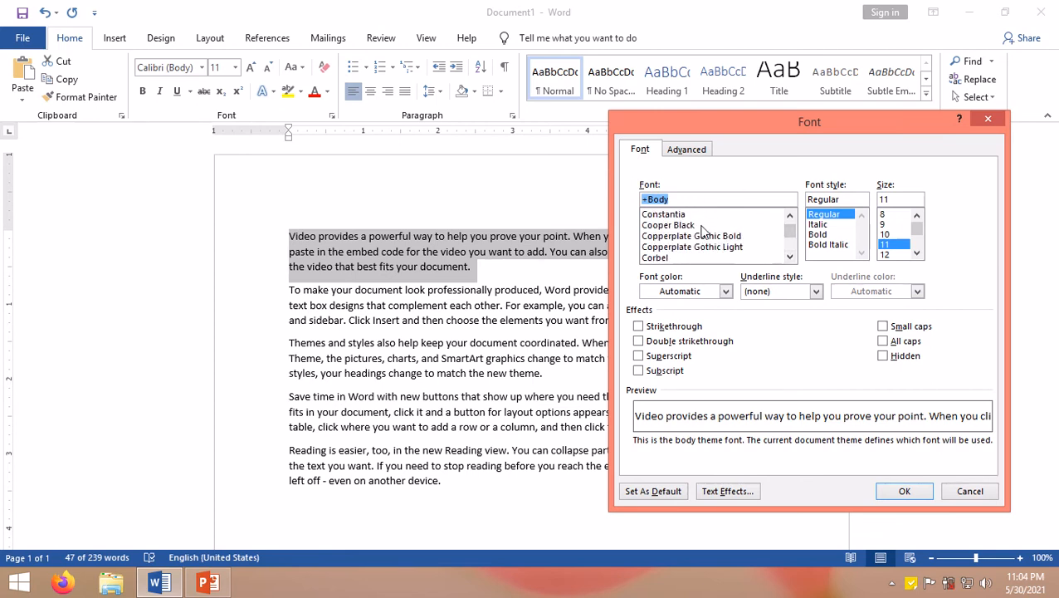
pyautogui.click(790, 257)
pyautogui.moveTo(790, 257); pyautogui.dragTo(790, 258)
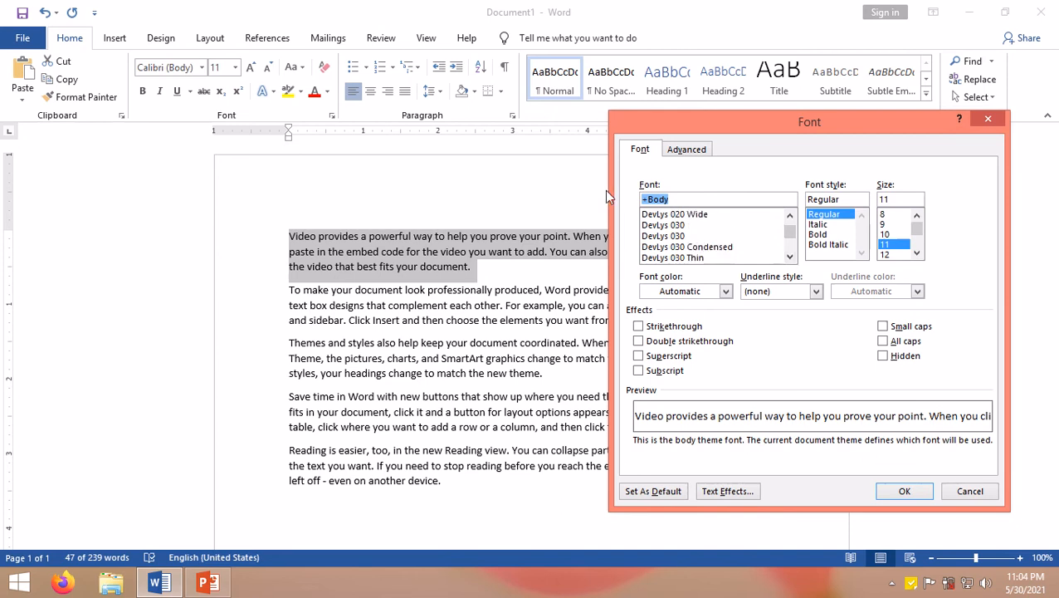
pyautogui.write('kan')
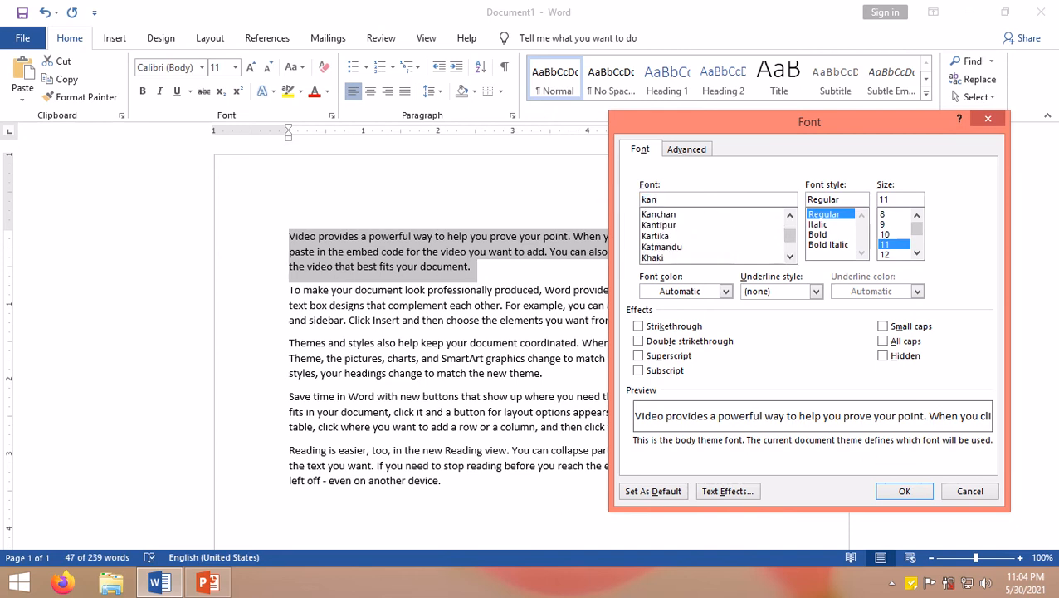
pyautogui.write('tipur')
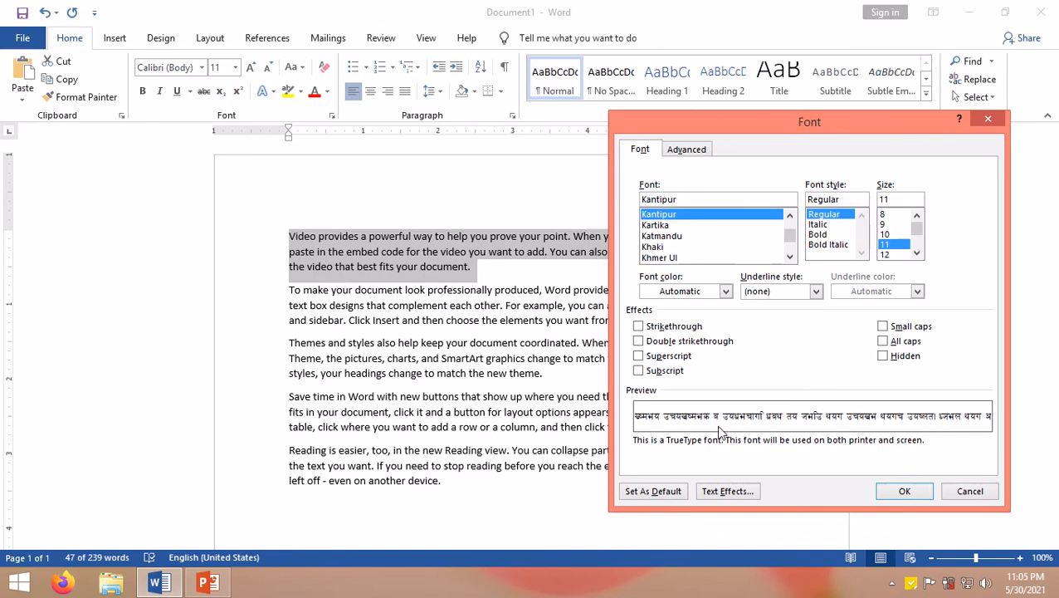
pyautogui.click(903, 493)
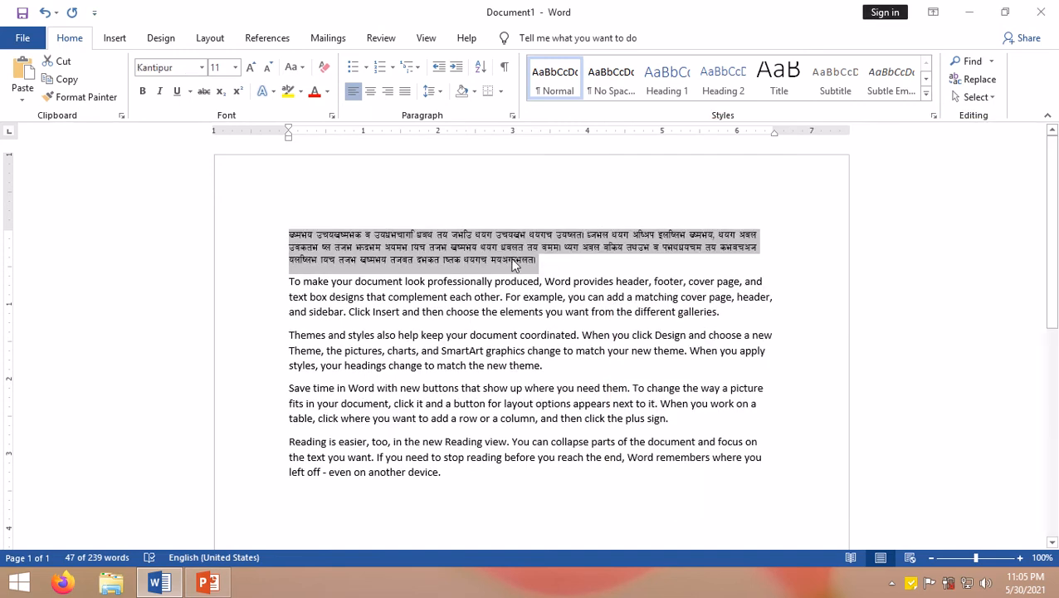
# Step: Enlarge the first paragraph's font size to 16 pt
pyautogui.click(251, 70)
pyautogui.click(251, 70)
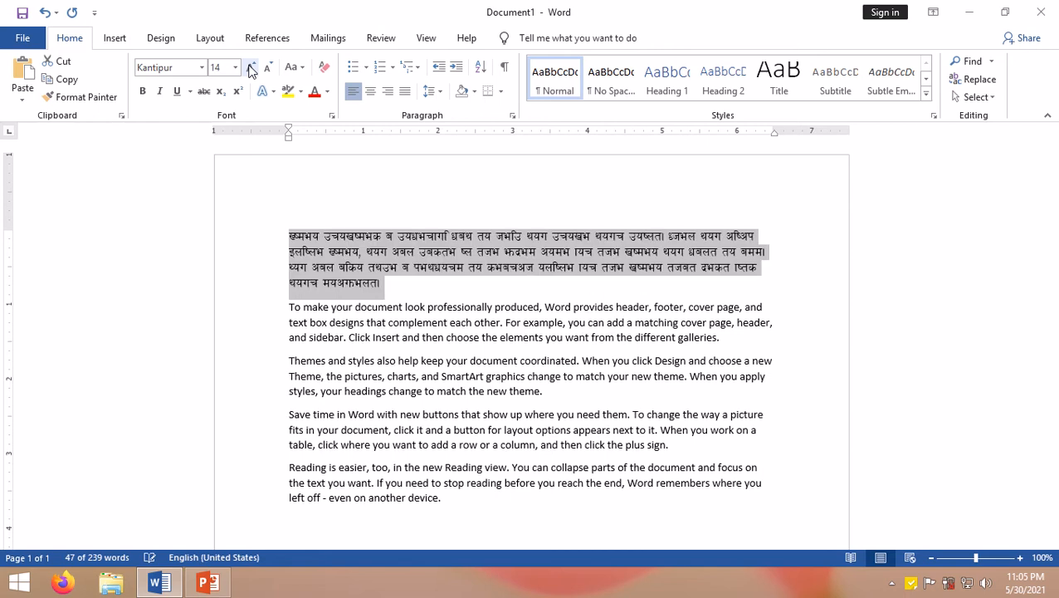
pyautogui.click(252, 70)
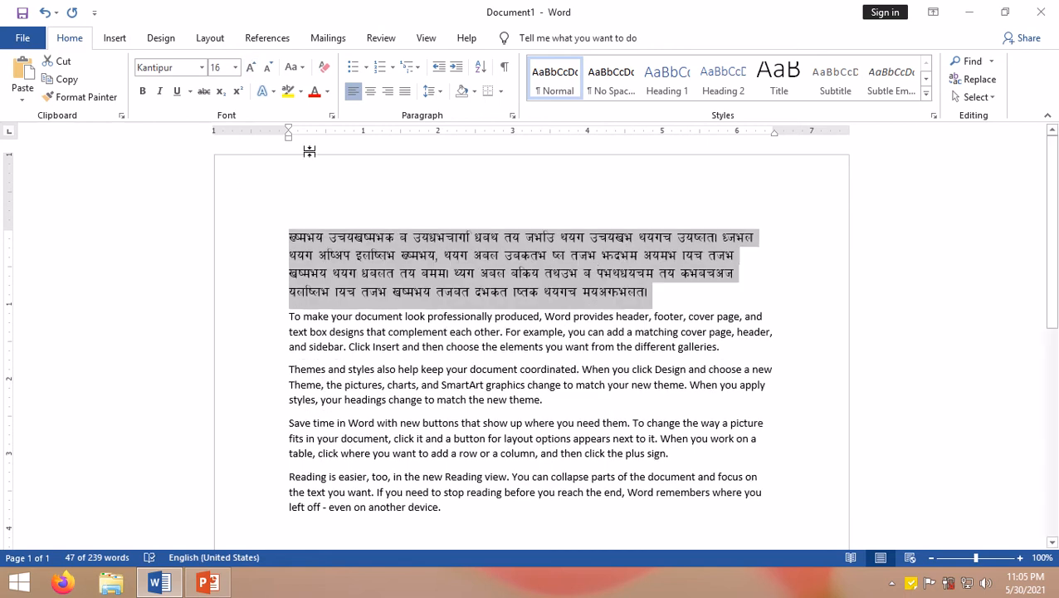
# Step: Change the first paragraph's font to Khmer UI in the Font dialog
pyautogui.click(332, 116)
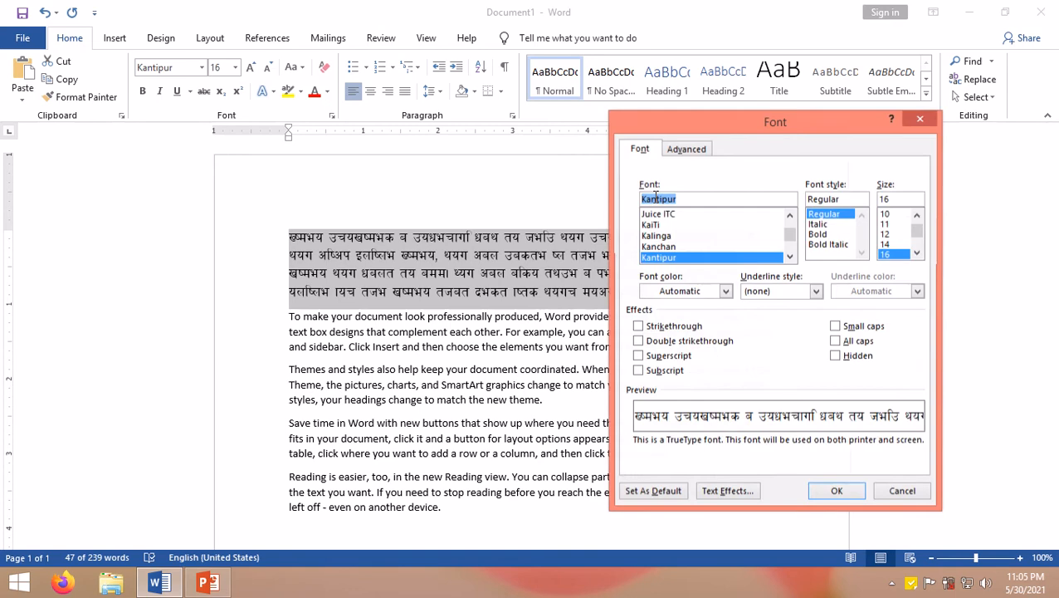
pyautogui.click(787, 257)
pyautogui.click(787, 257)
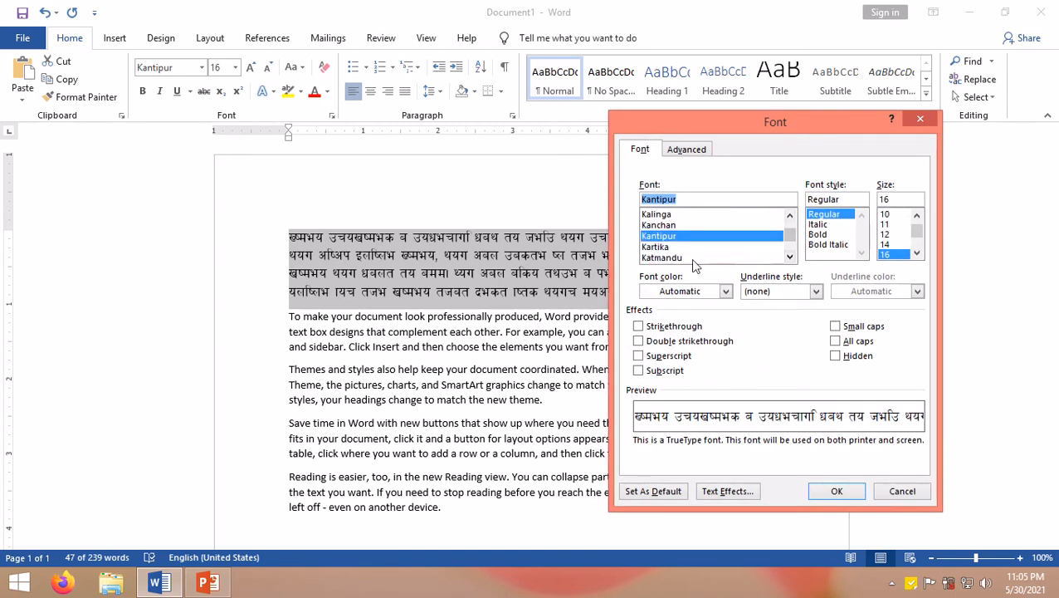
pyautogui.click(676, 257)
pyautogui.click(790, 257)
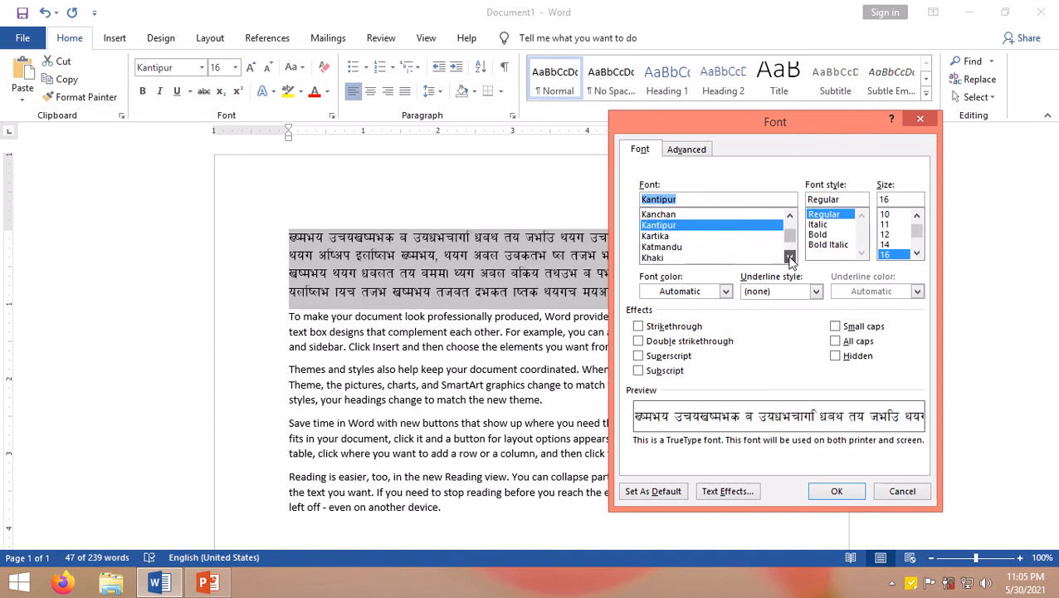
pyautogui.click(790, 257)
pyautogui.click(664, 247)
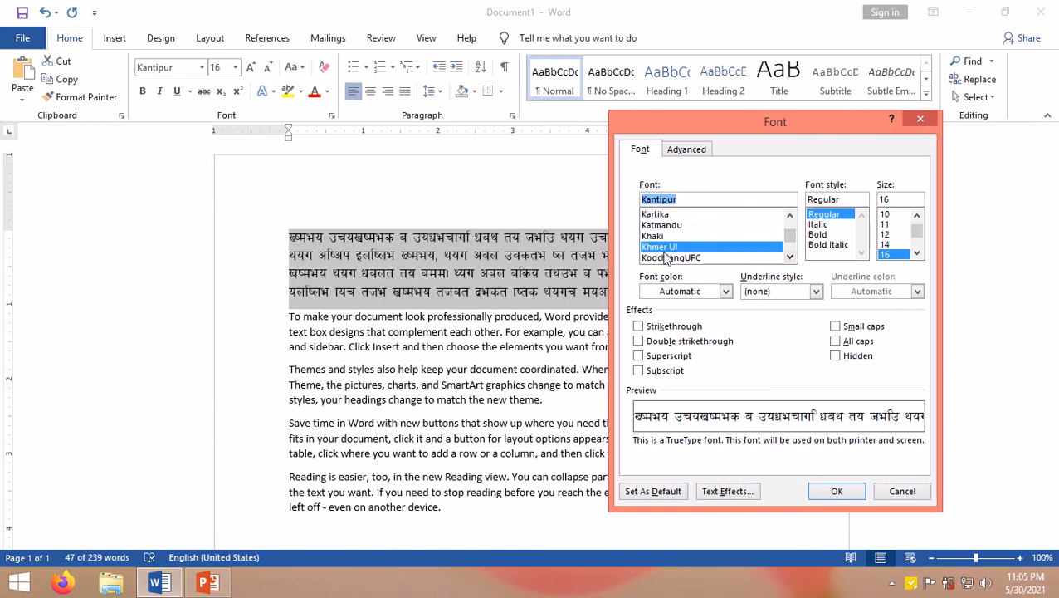
pyautogui.click(840, 491)
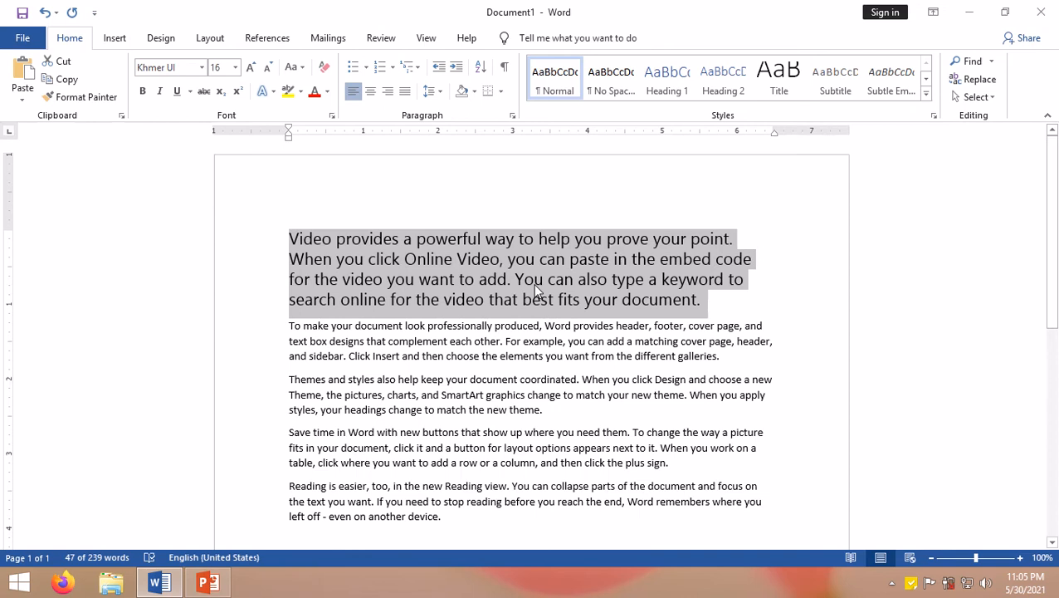
# Step: Add a new line after the first paragraph reading Thank you for, followed by a blank line
pyautogui.click(701, 301)
pyautogui.press('Return')
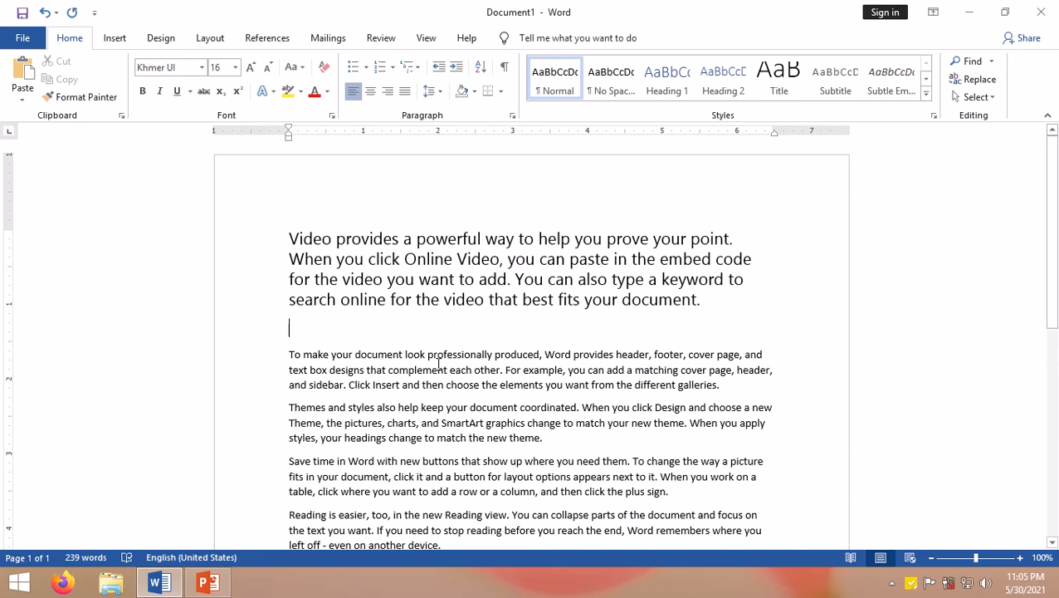
pyautogui.write('thank you')
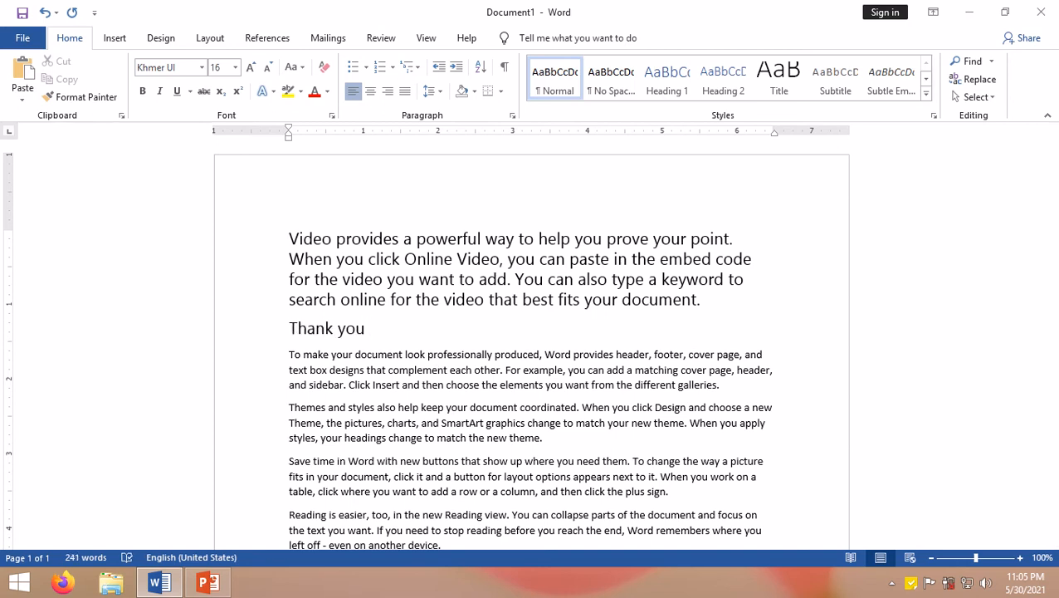
pyautogui.write(' for')
pyautogui.press('Return')
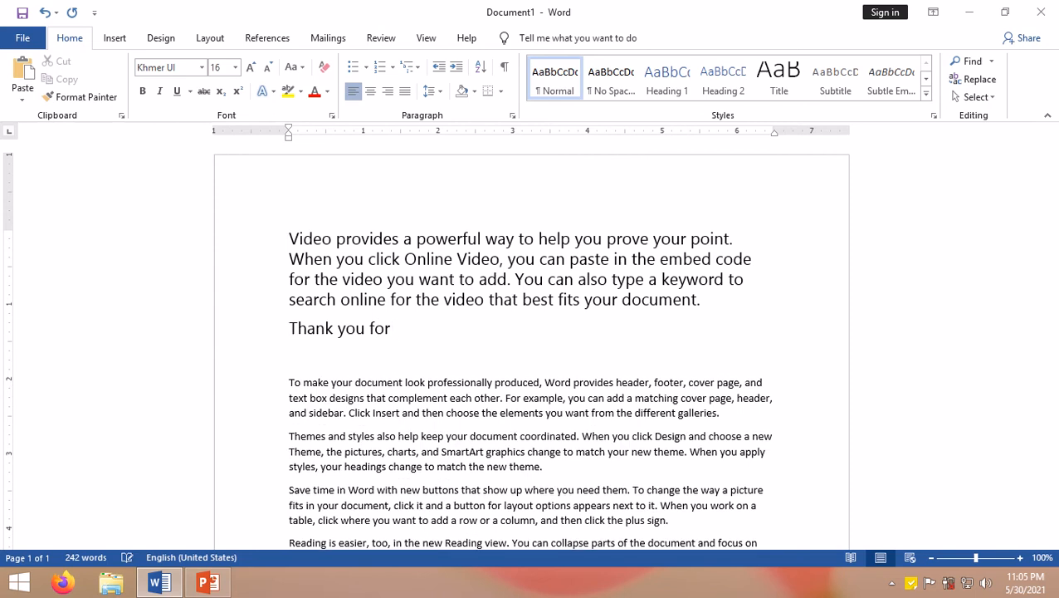
# Step: Set the font of the new blank line to Kantipur in the Font dialog
pyautogui.click(332, 117)
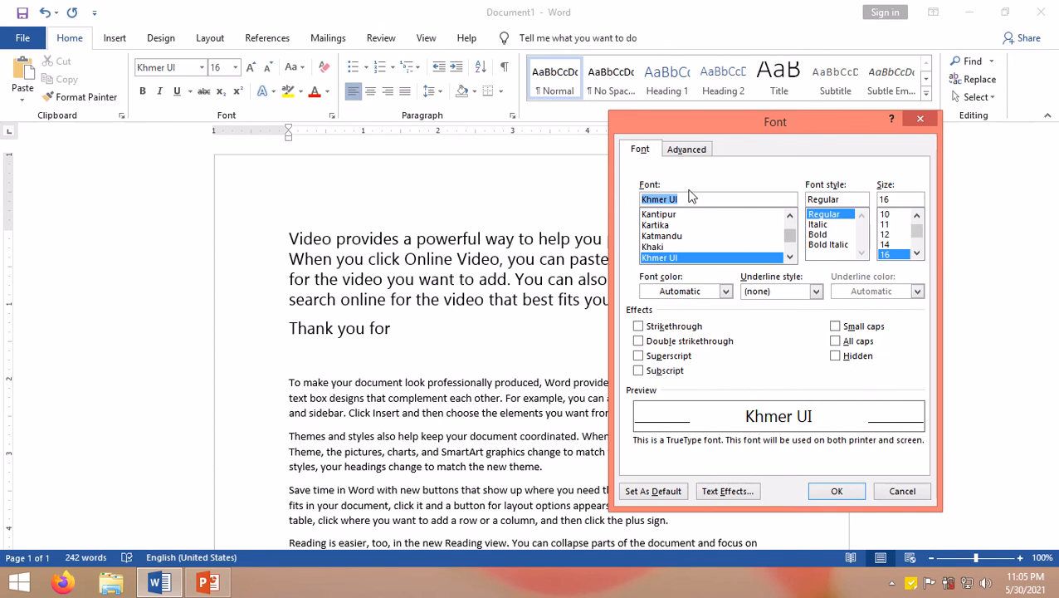
pyautogui.moveTo(711, 197); pyautogui.dragTo(624, 195)
pyautogui.write('Kantipur')
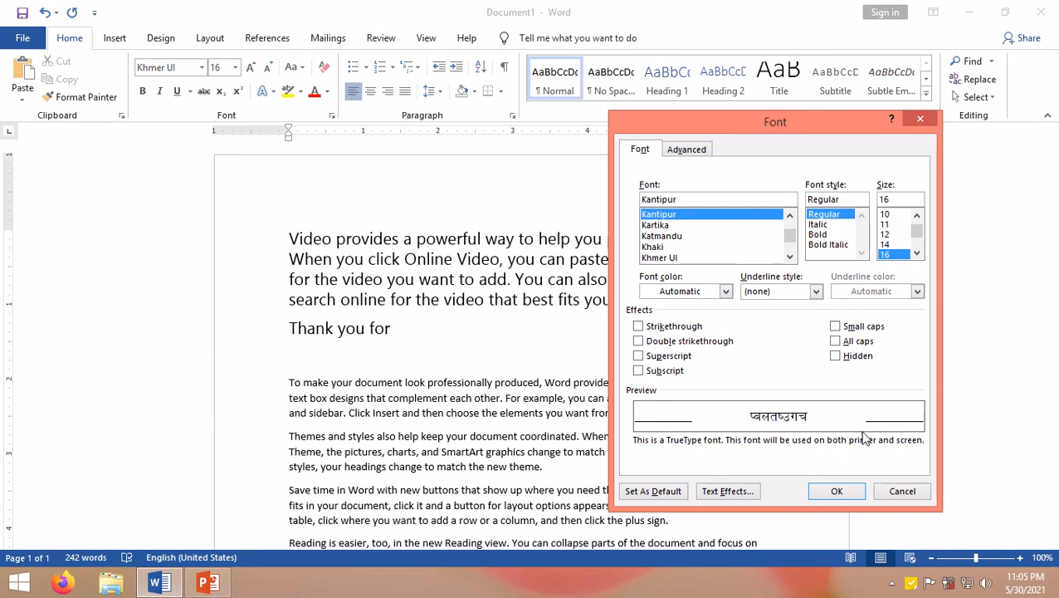
pyautogui.click(837, 492)
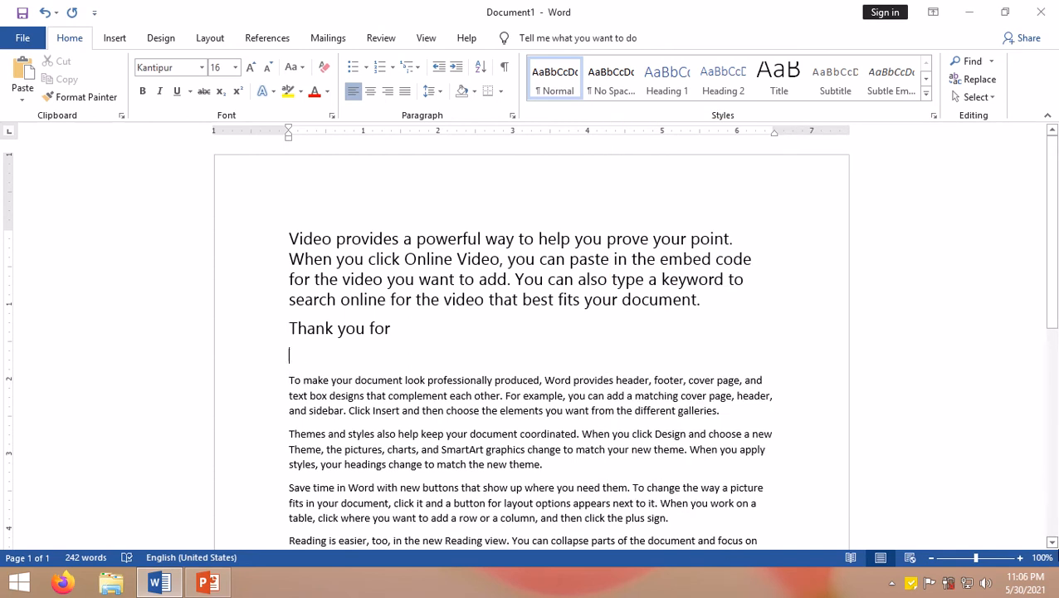
# Step: Increase the font size to 20 pt and type the Nepali sentence 'यो कमाण्डबाट फन्ट स्टाइल सेट गर्नका लागि प्रयोग गरिन्छ।'
pyautogui.click(250, 67)
pyautogui.click(250, 67)
pyautogui.write('xf]')
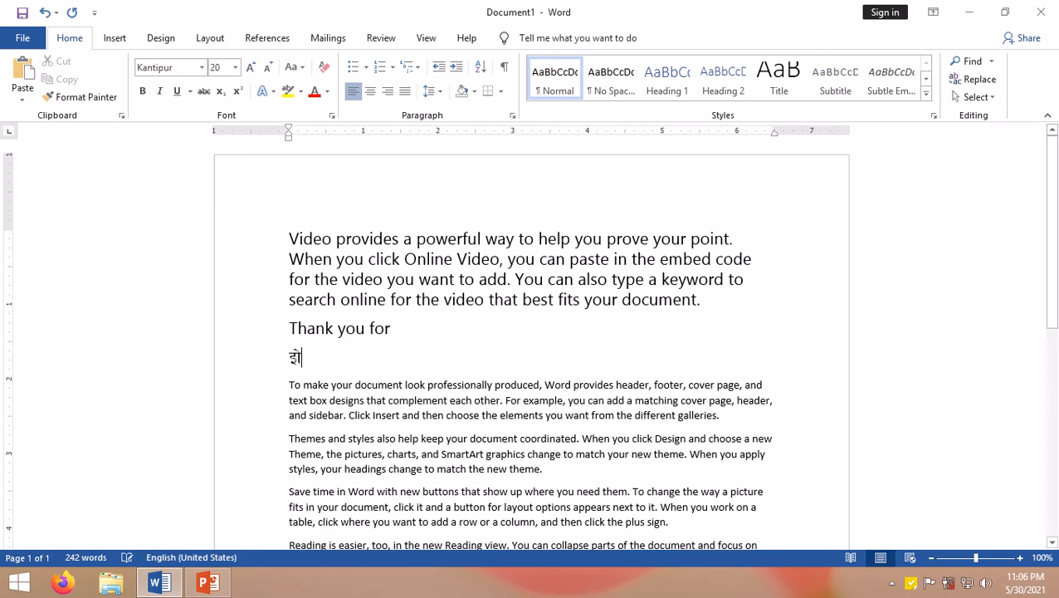
pyautogui.press('BackSpace')
pyautogui.press('BackSpace')
pyautogui.write('of] sdf08af')
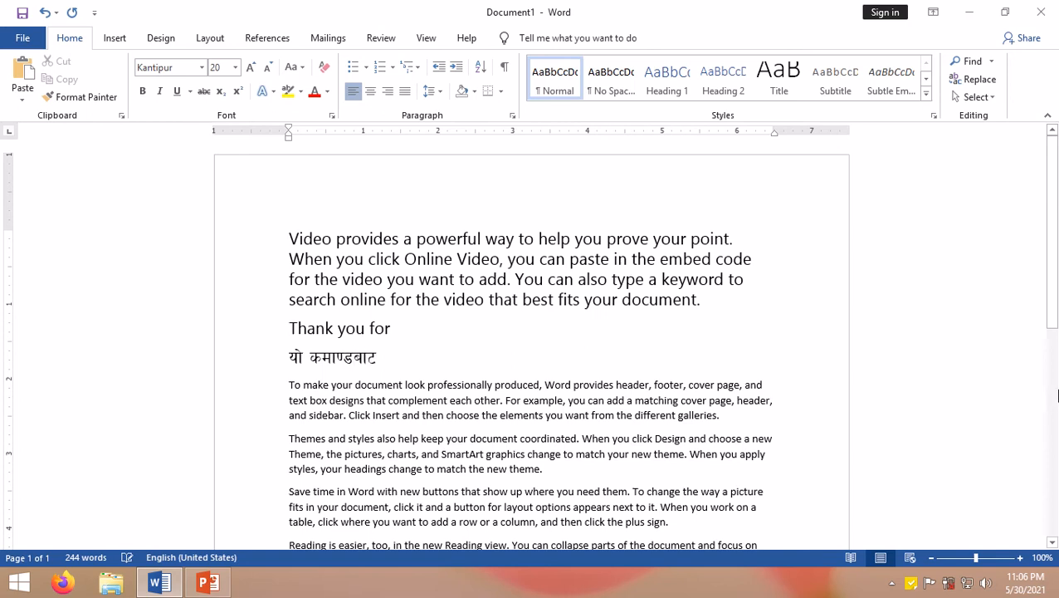
pyautogui.write('6 kmG6 :6f')
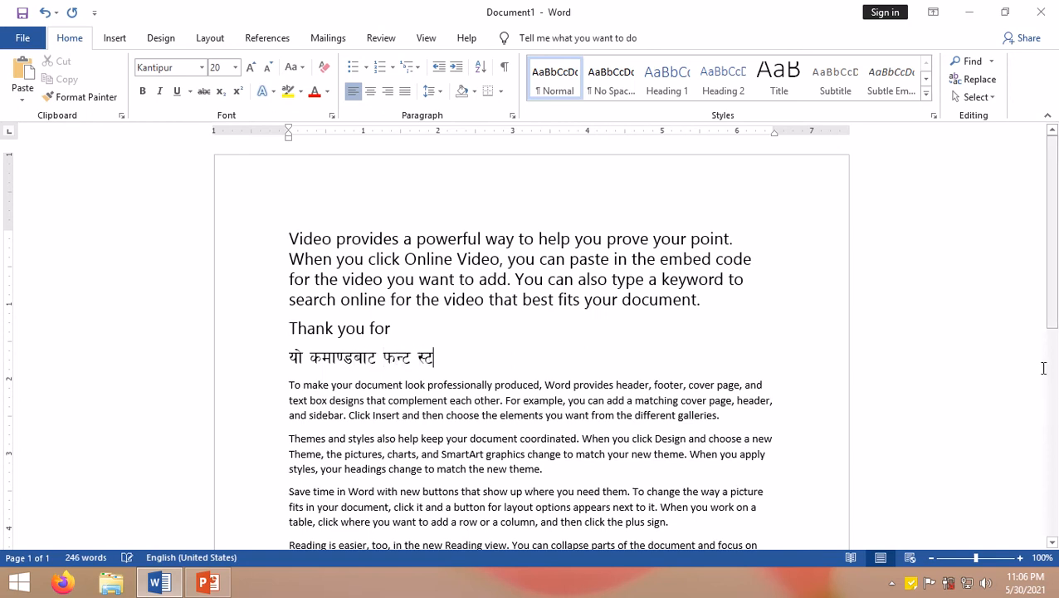
pyautogui.write('On')
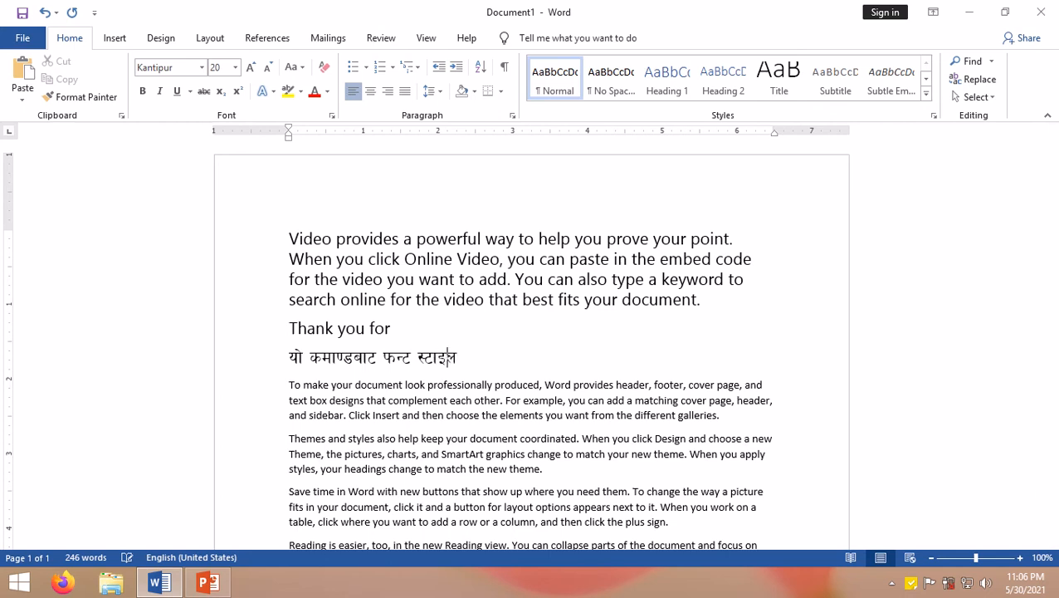
pyautogui.write(' ;]6 ug')
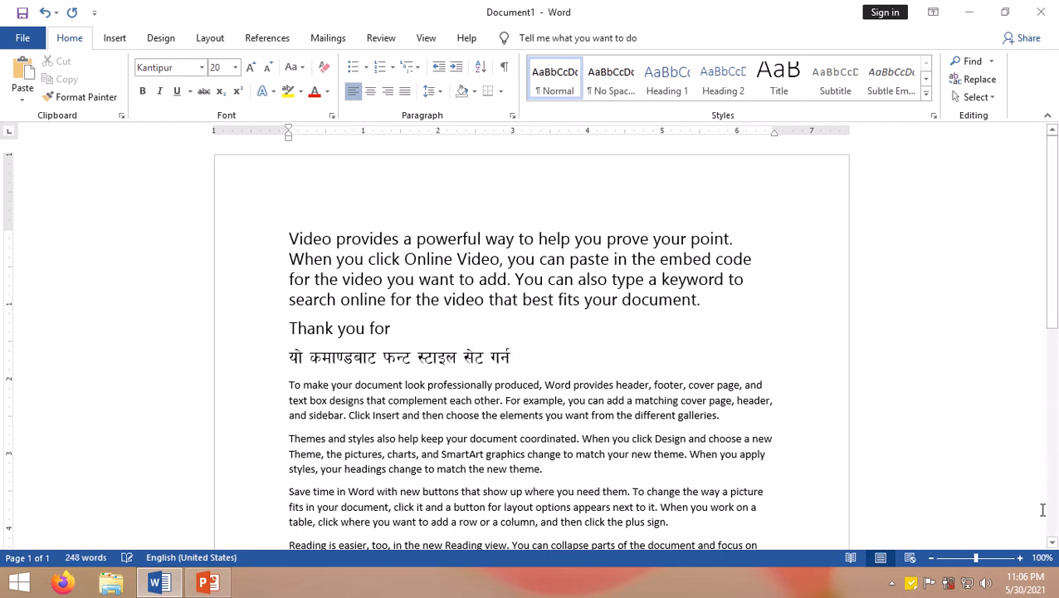
pyautogui.write(' s')
pyautogui.press('BackSpace')
pyautogui.write('nflu k')
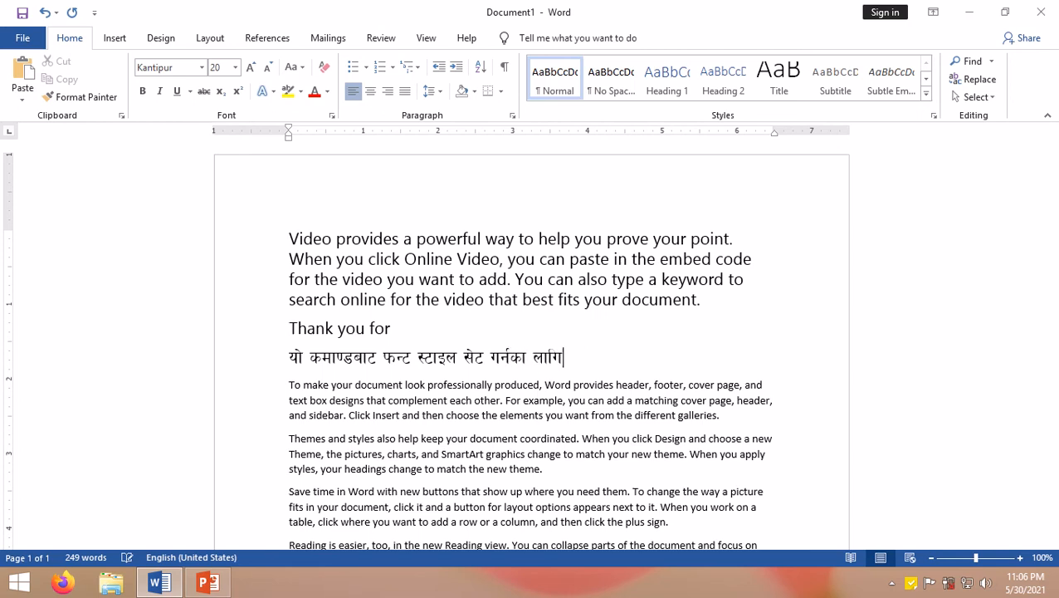
pyautogui.write('|of]u ul/g')
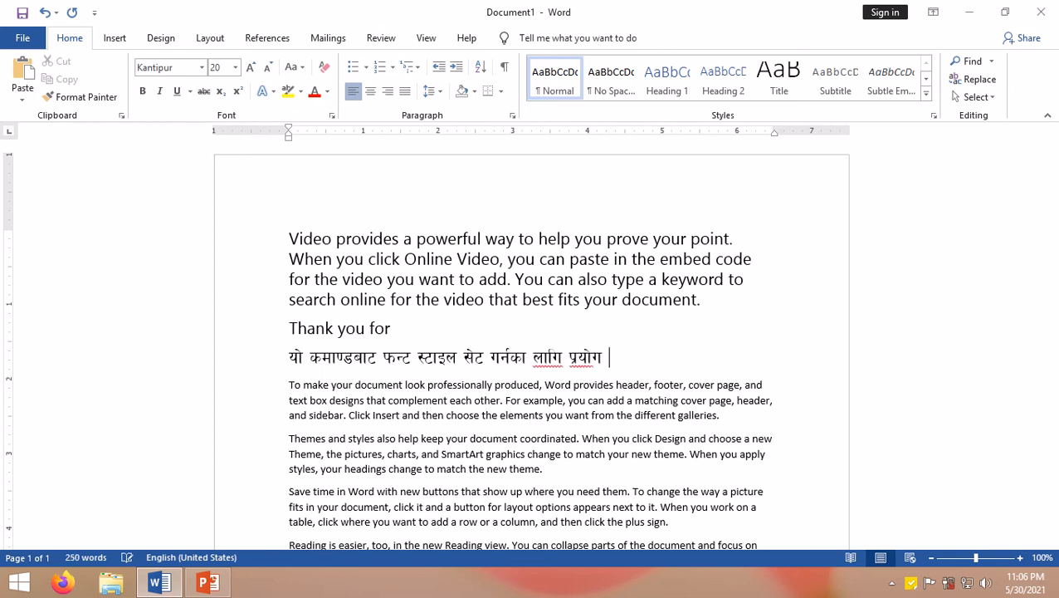
pyautogui.write('\\5 .')
pyautogui.press('Return')
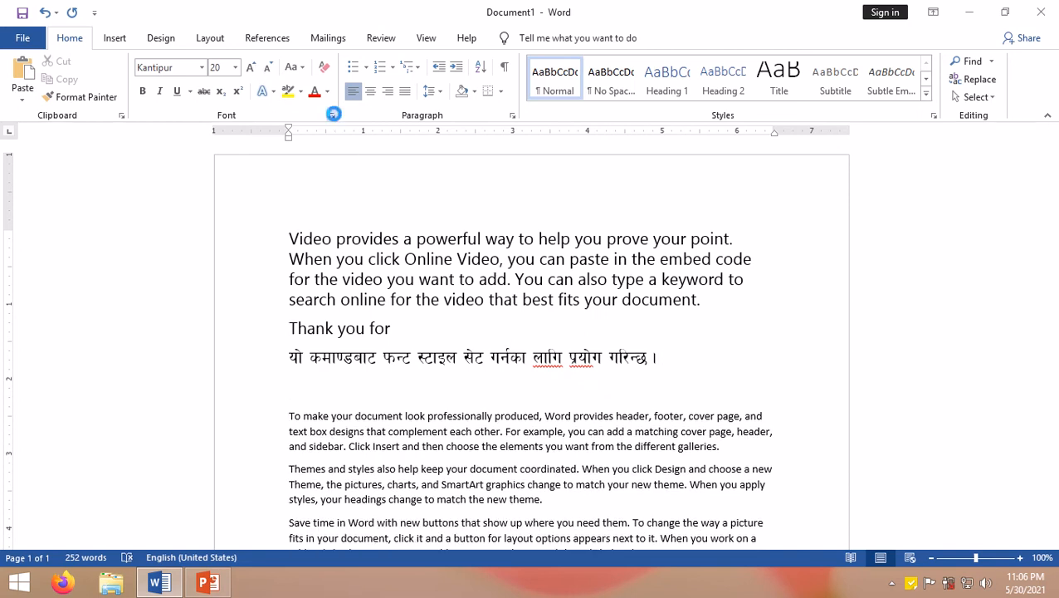
# Step: Set the font of the empty line to Times New Roman in the Font dialog
pyautogui.click(333, 116)
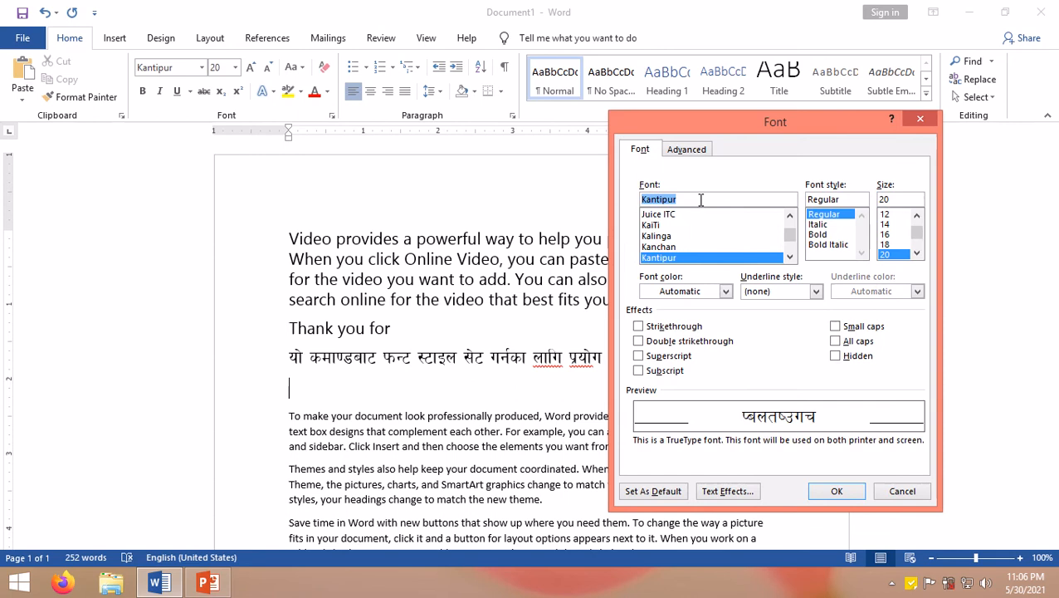
pyautogui.press('BackSpace')
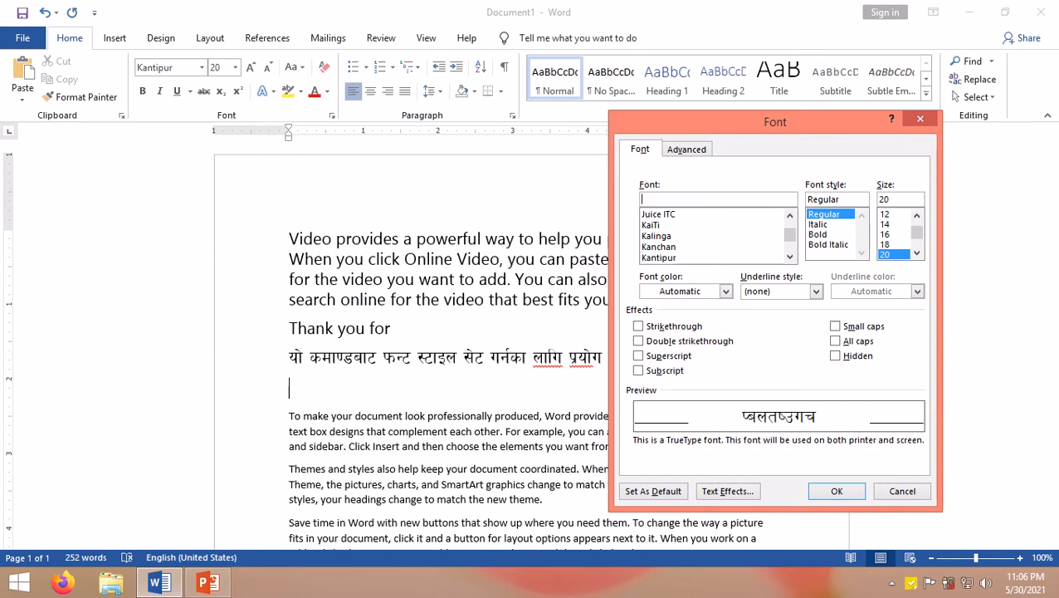
pyautogui.write('tim')
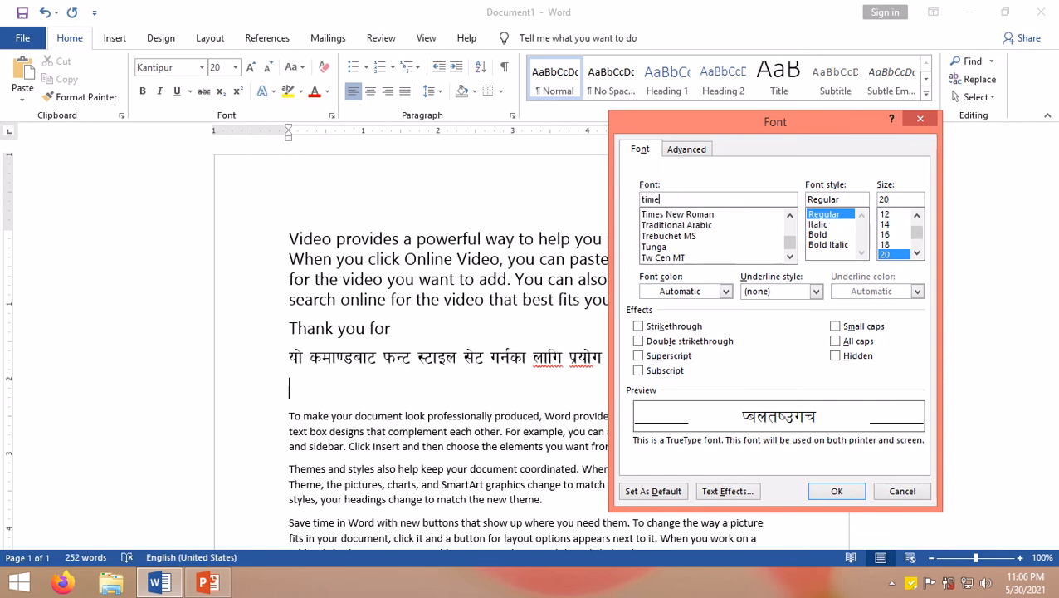
pyautogui.write('e')
pyautogui.click(694, 215)
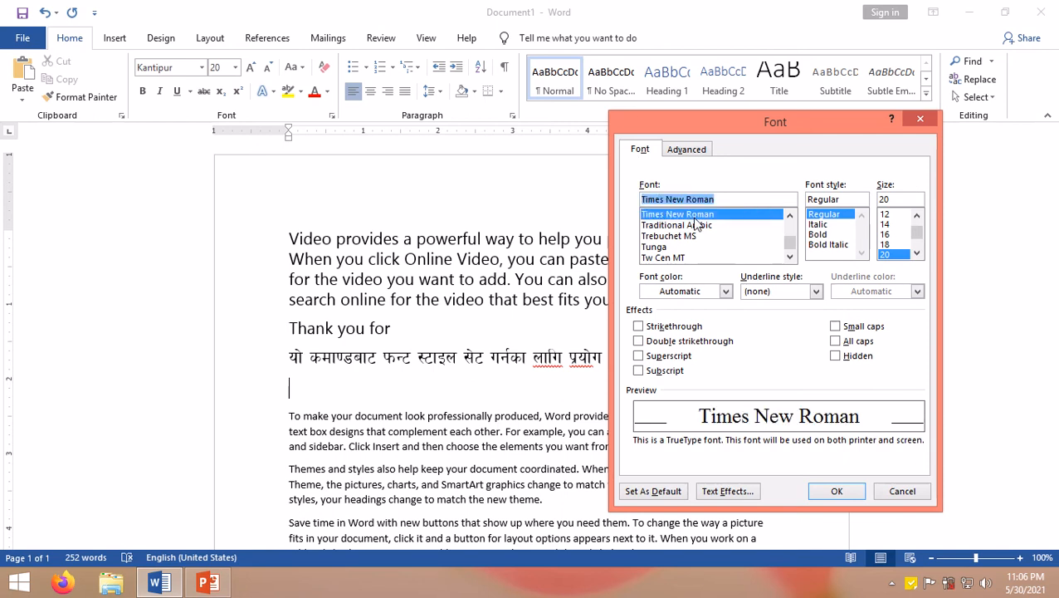
pyautogui.click(836, 490)
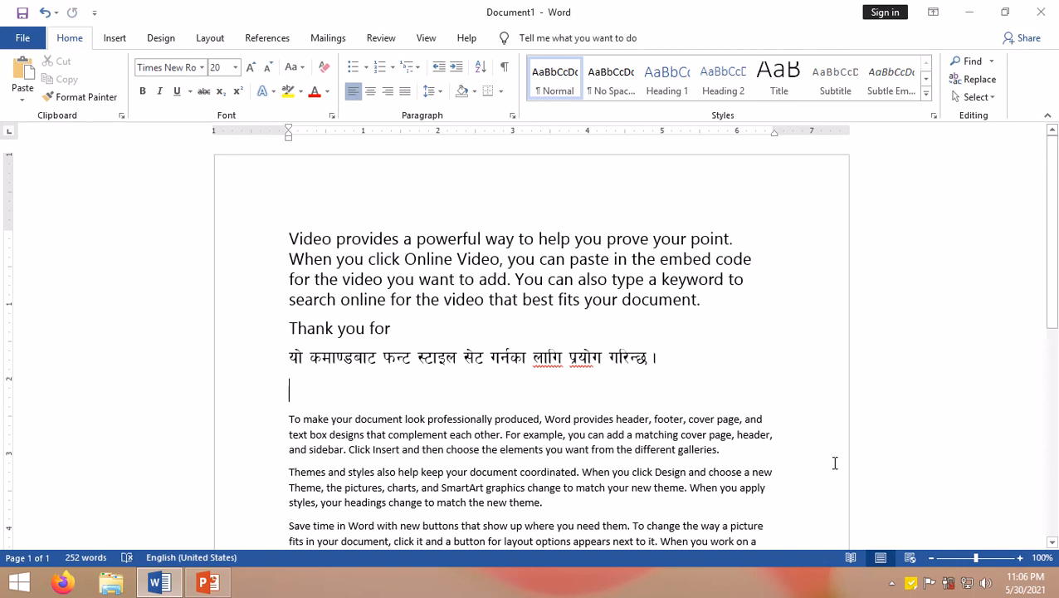
# Step: Type 'Thank you for your letter yesterday and read it.' and start a new line
pyautogui.write('Thank you for ')
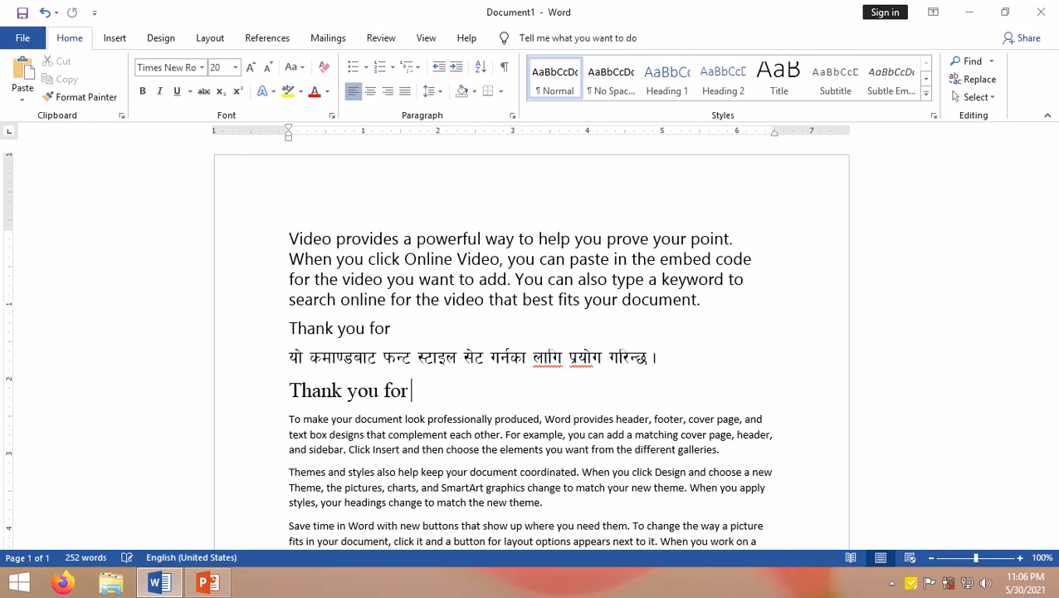
pyautogui.write('your letter y')
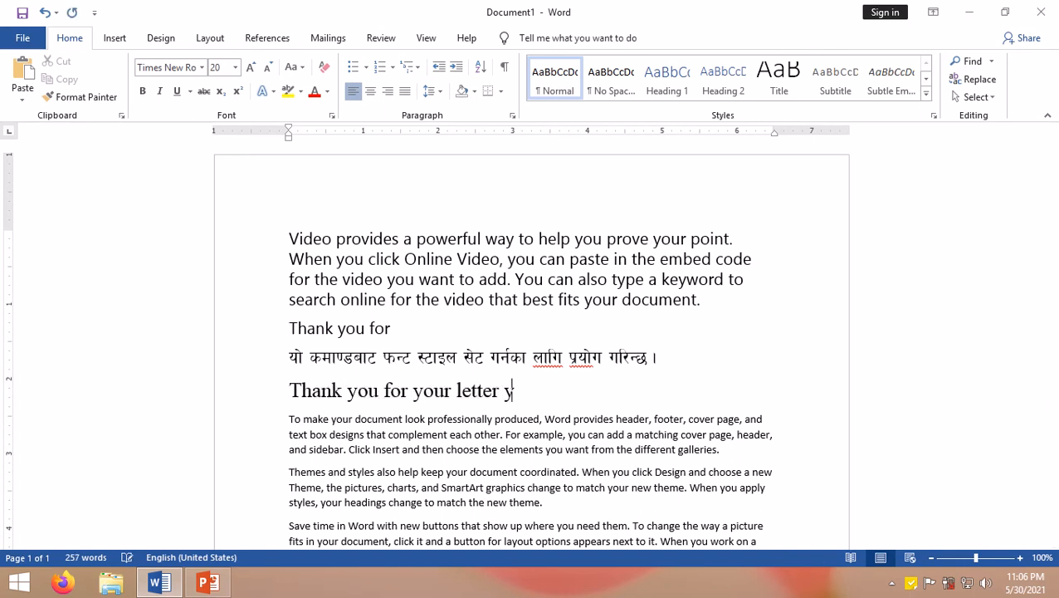
pyautogui.write('esterday and')
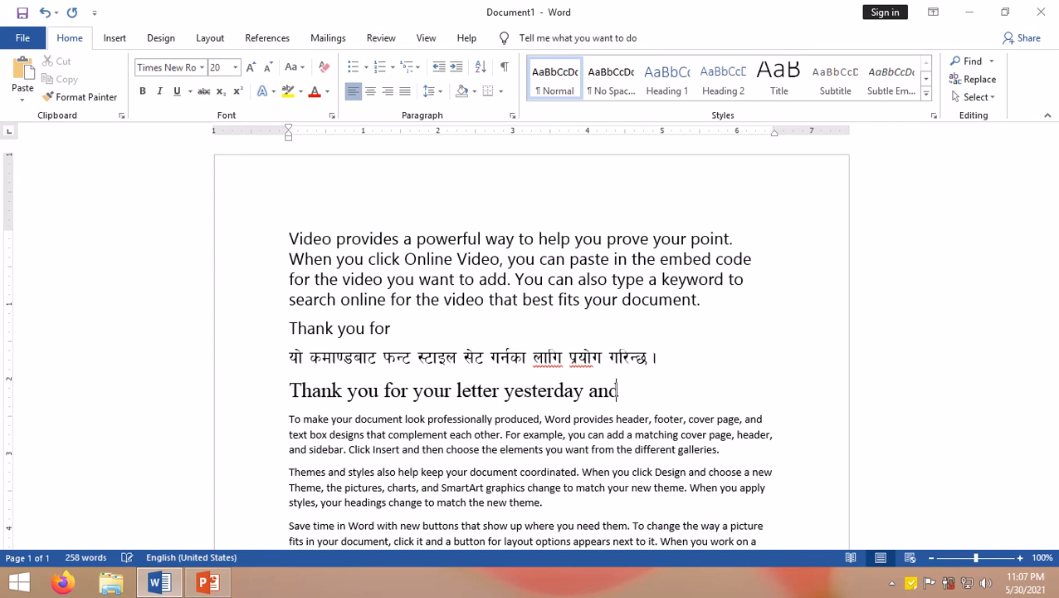
pyautogui.write(' read it')
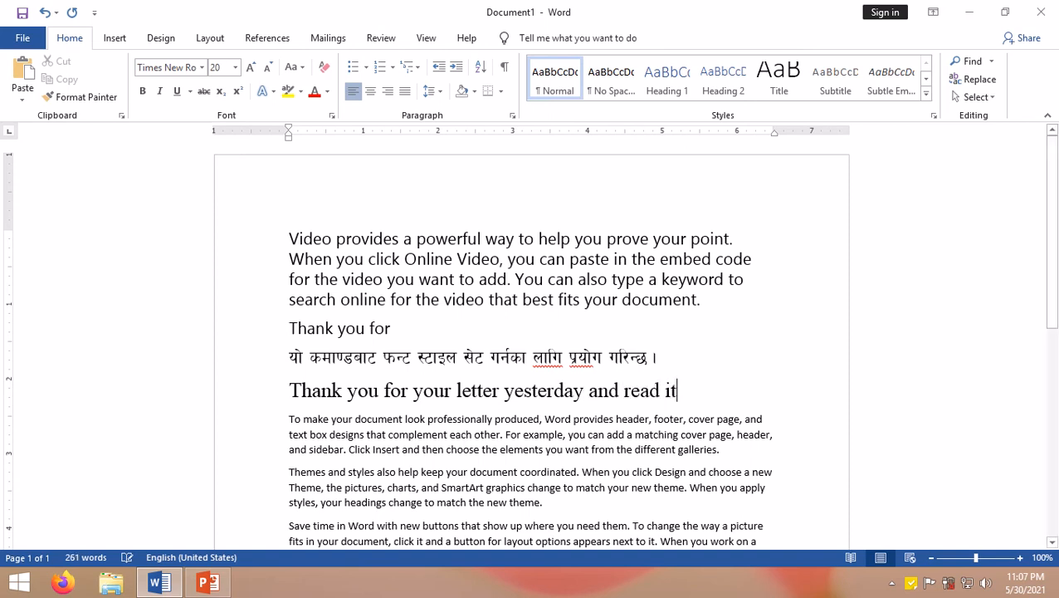
pyautogui.write('.')
pyautogui.press('Return')
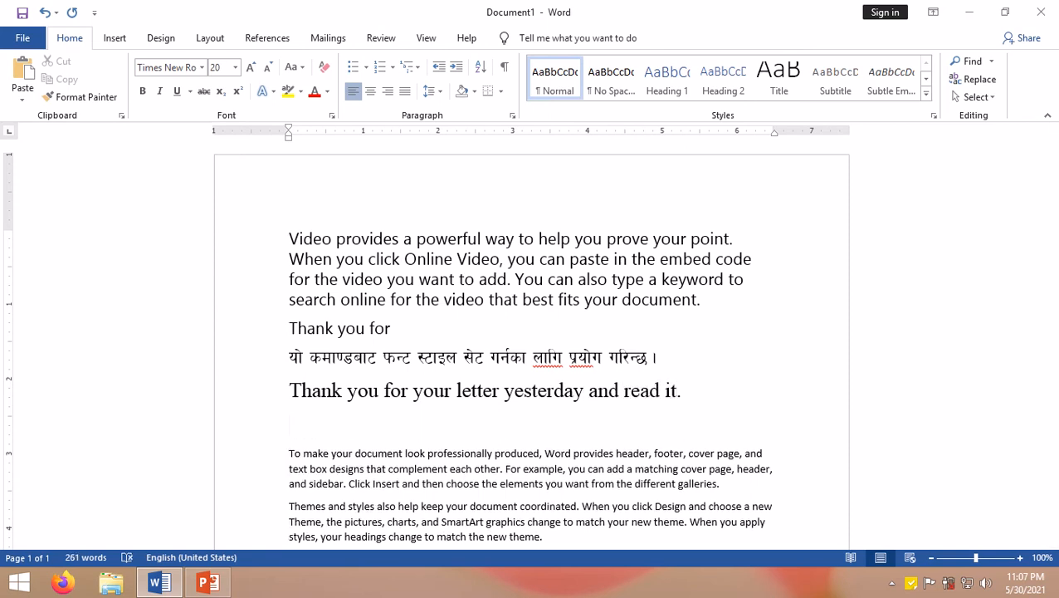
# Step: Set the font of the new line to Wingdings in the Font dialog
pyautogui.click(332, 120)
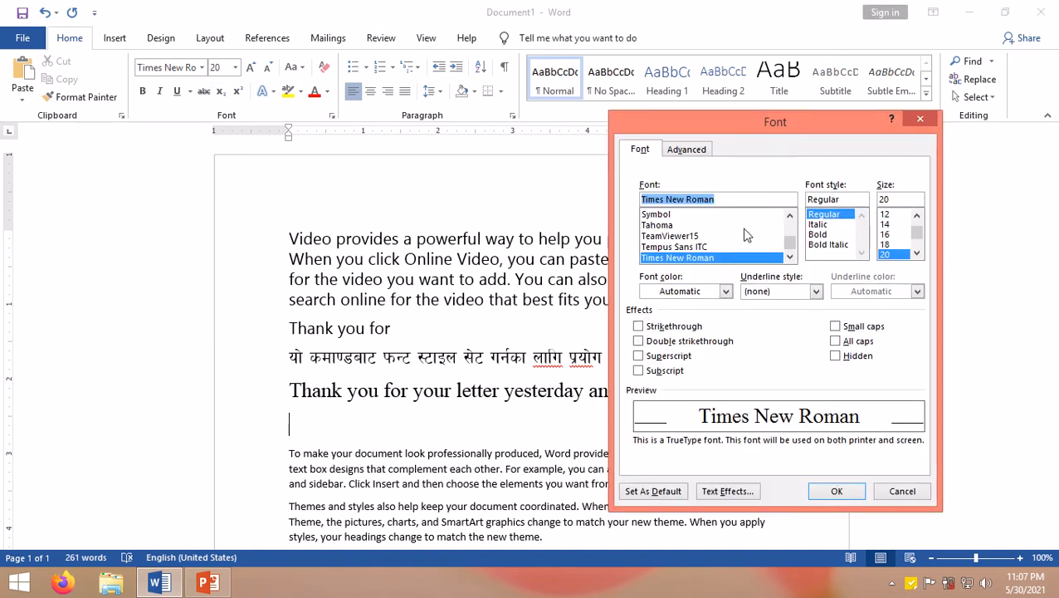
pyautogui.write('wi')
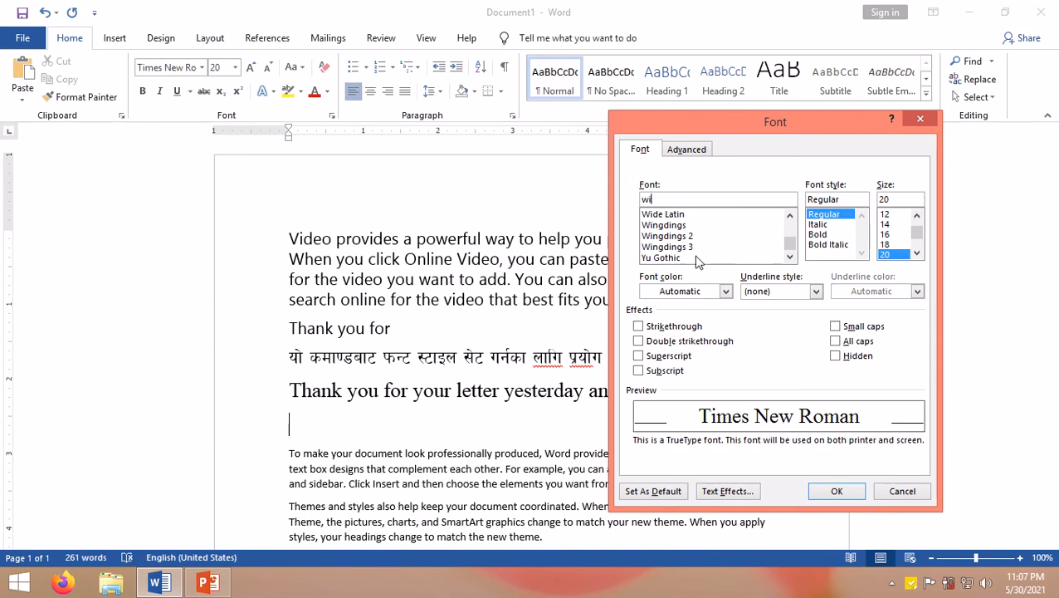
pyautogui.click(663, 227)
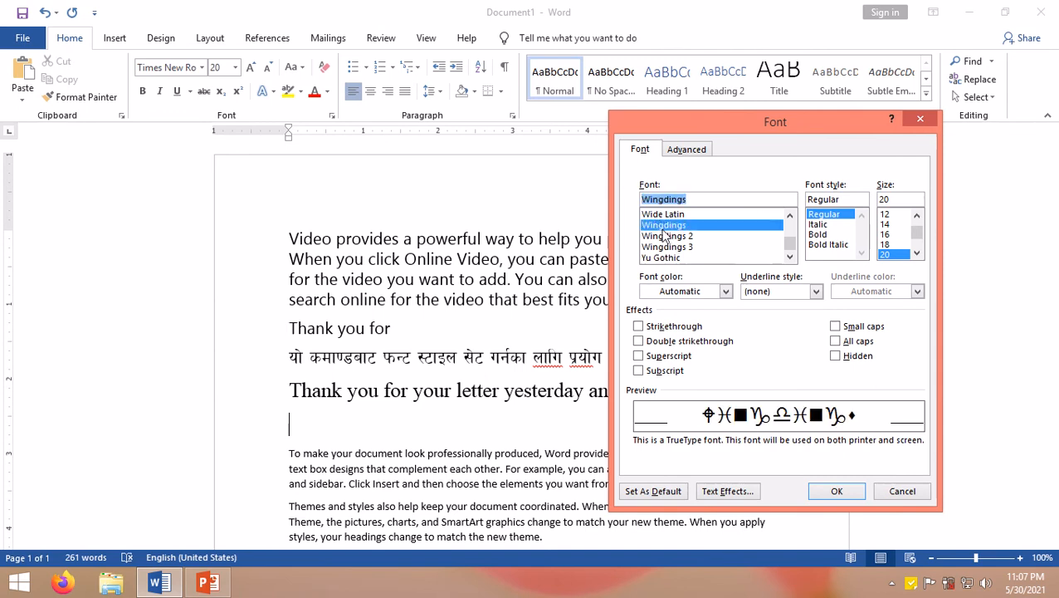
pyautogui.click(837, 491)
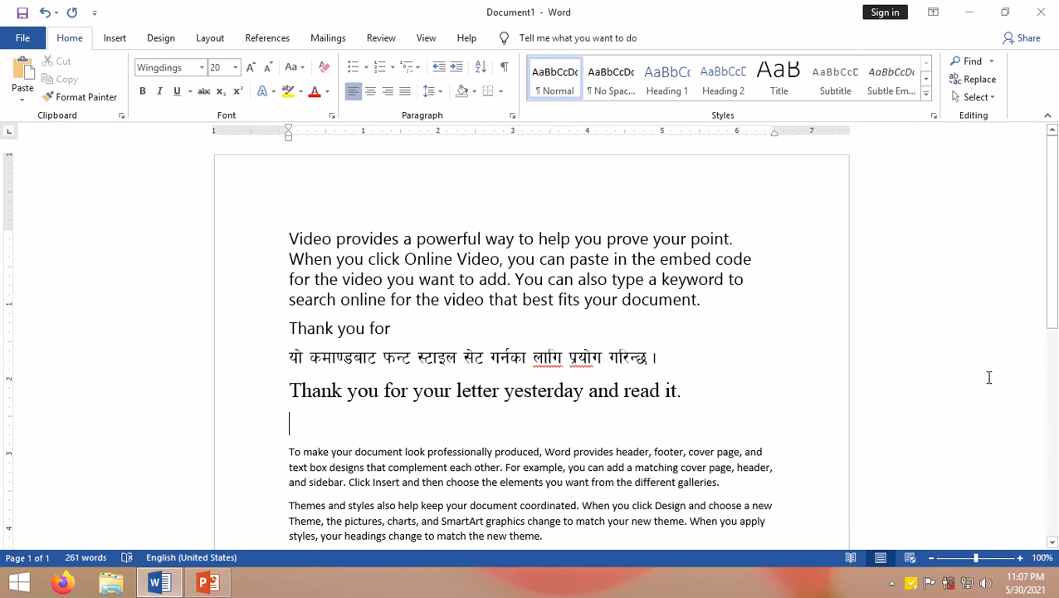
pyautogui.write('binod')
pyautogui.press('BackSpace')
pyautogui.press('BackSpace')
pyautogui.press('BackSpace')
pyautogui.press('BackSpace')
pyautogui.press('BackSpace')
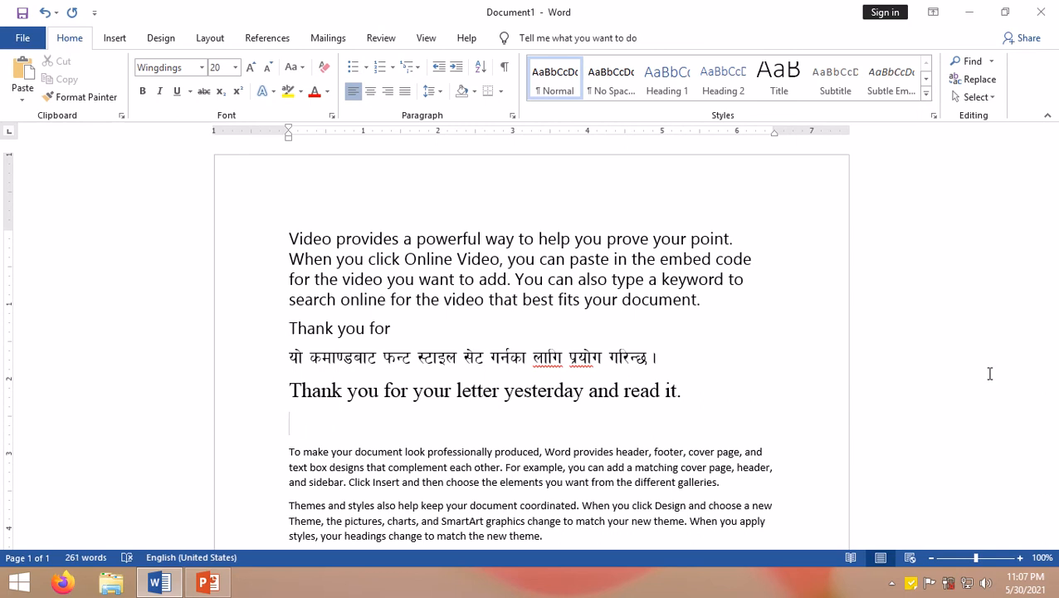
# Step: Type 'thank you for yr letter yesterday.' in the Wingdings font on the new line
pyautogui.write('thank y')
pyautogui.press('BackSpace')
pyautogui.press('BackSpace')
pyautogui.press('BackSpace')
pyautogui.press('BackSpace')
pyautogui.press('BackSpace')
pyautogui.press('BackSpace')
pyautogui.press('BackSpace')
pyautogui.write('thank you for y')
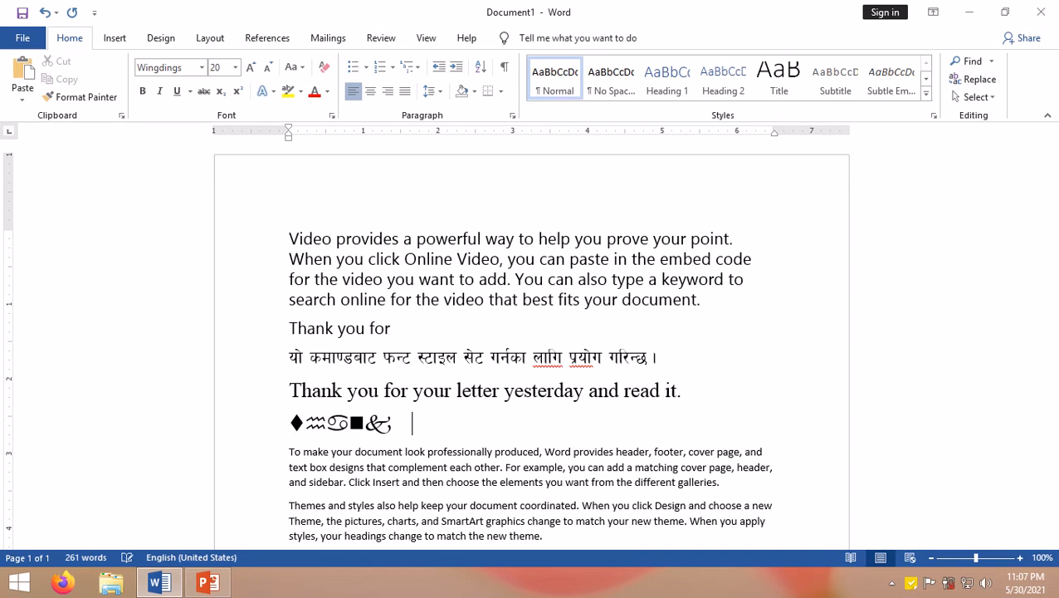
pyautogui.write('r letter ')
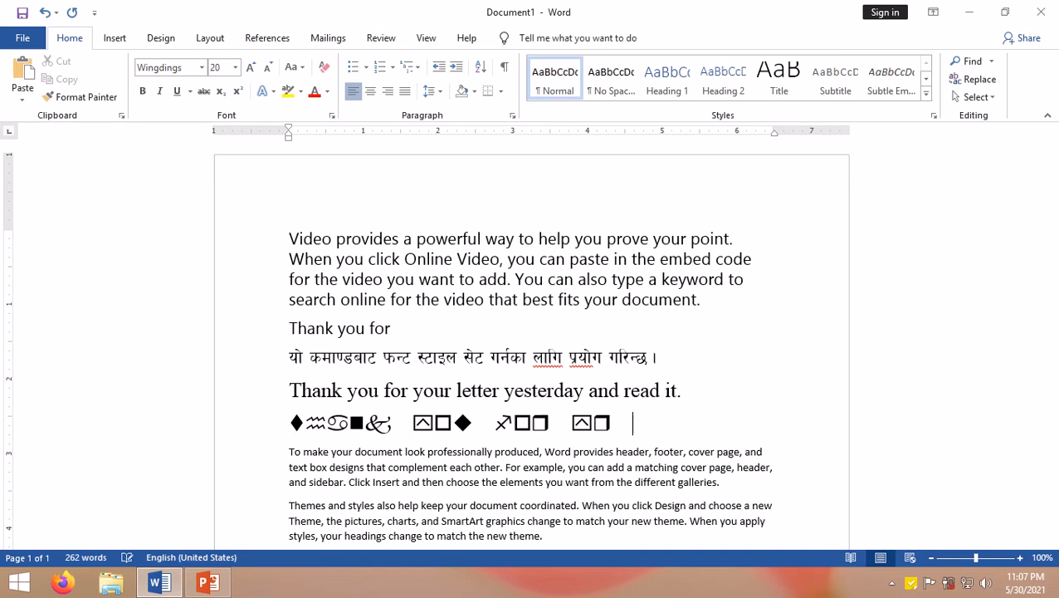
pyautogui.write('yesr')
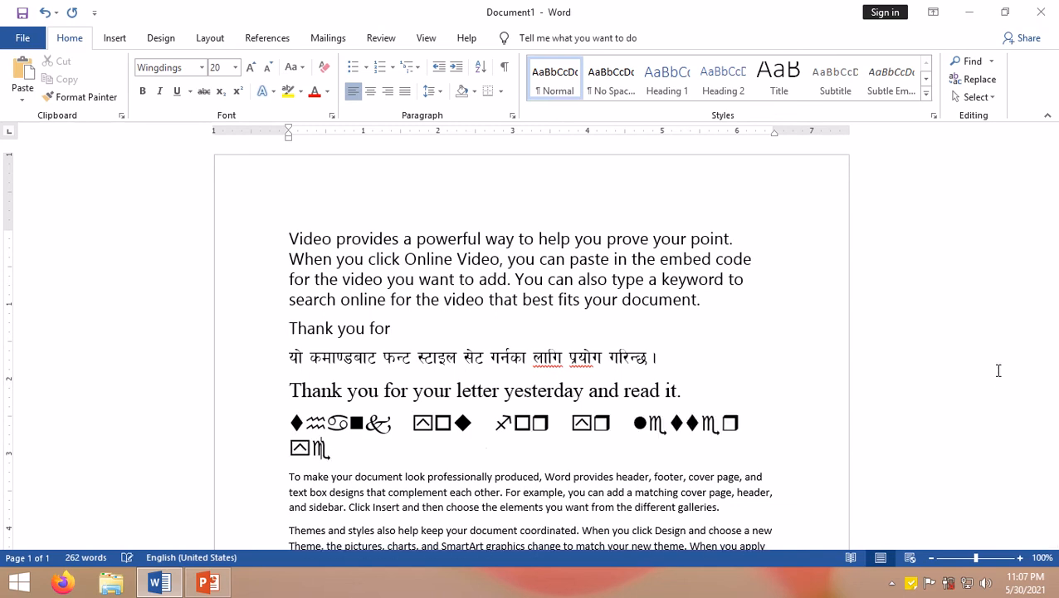
pyautogui.press('BackSpace')
pyautogui.press('BackSpace')
pyautogui.press('BackSpace')
pyautogui.write('esterday.')
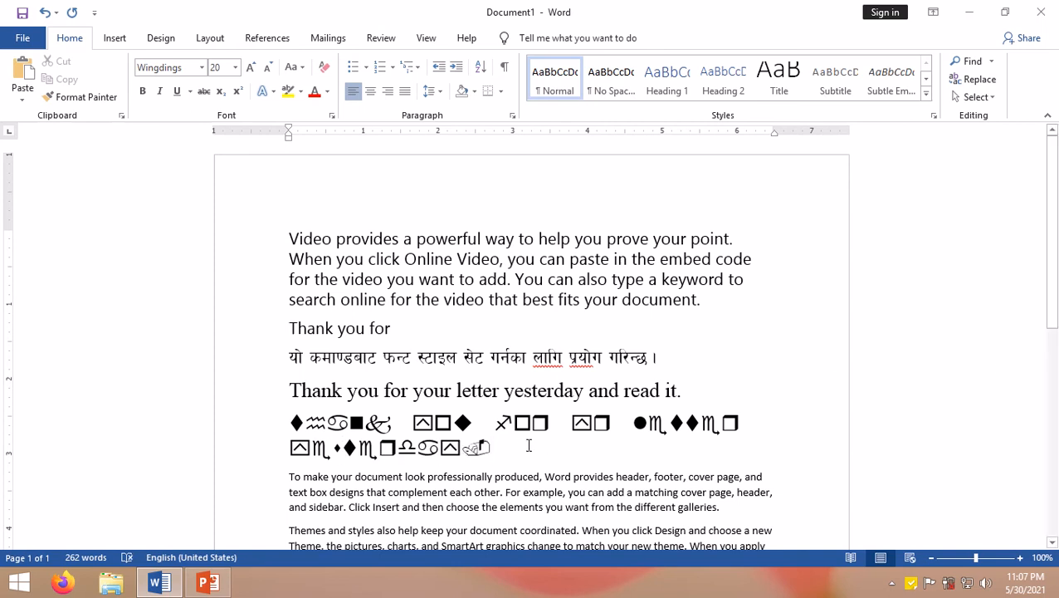
# Step: Select the Wingdings sentence and change its font to Times New Roman in the Font dialog
pyautogui.moveTo(529, 445); pyautogui.dragTo(279, 430)
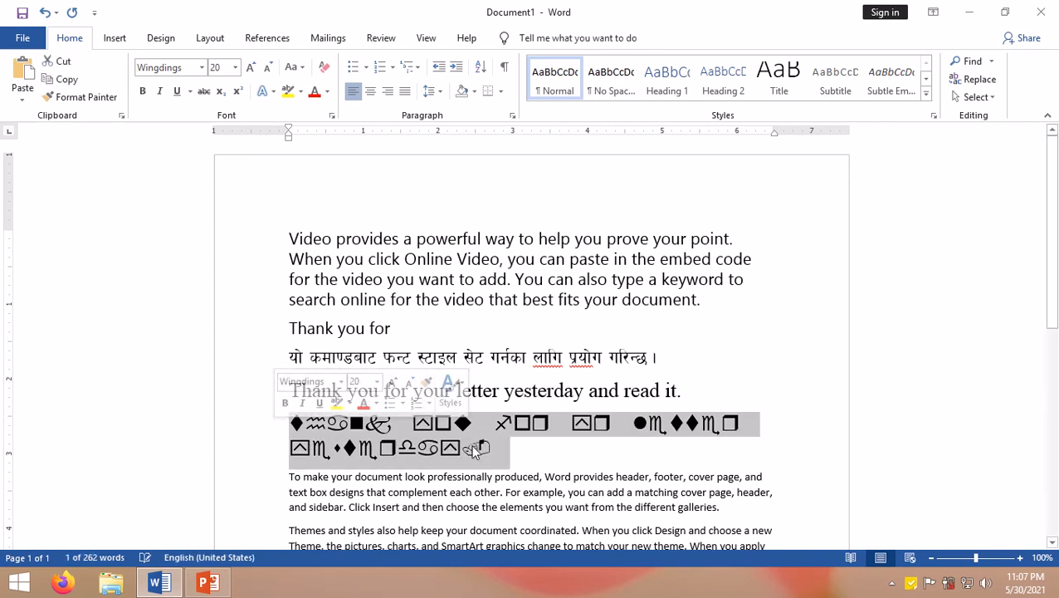
pyautogui.moveTo(515, 448); pyautogui.dragTo(287, 419)
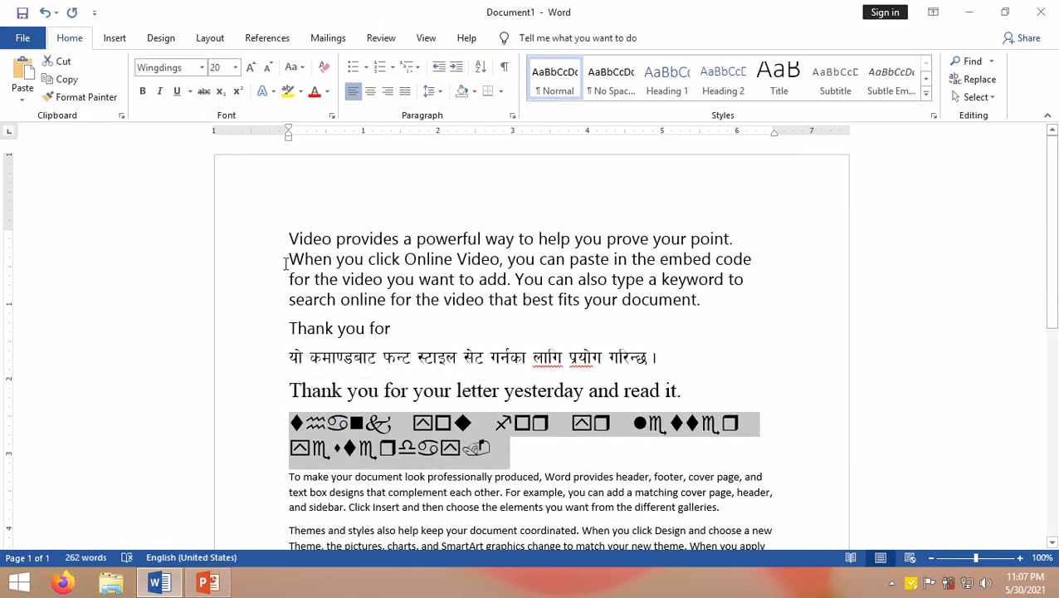
pyautogui.click(331, 117)
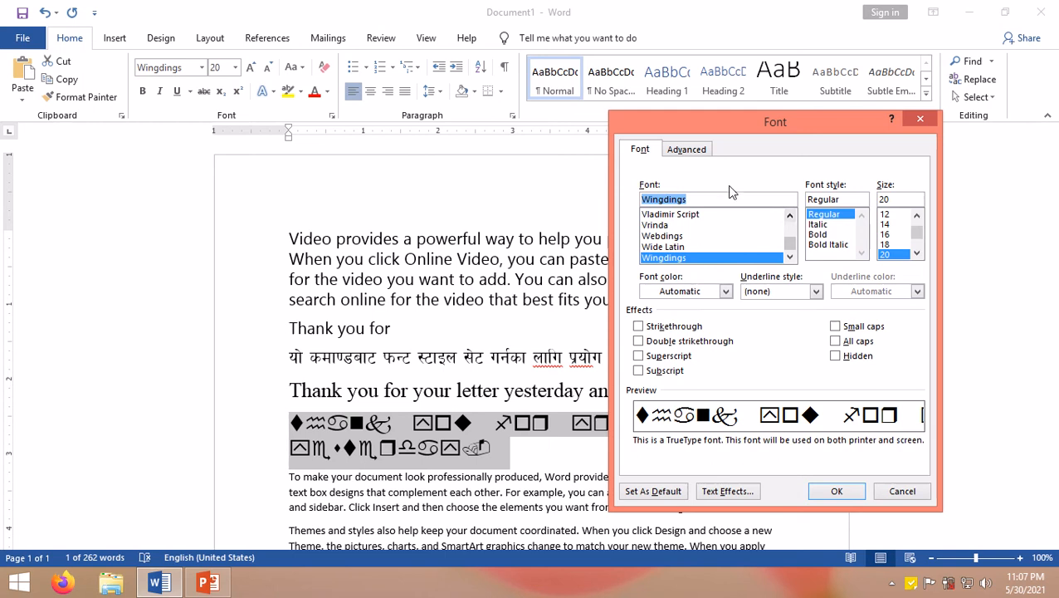
pyautogui.write('ti')
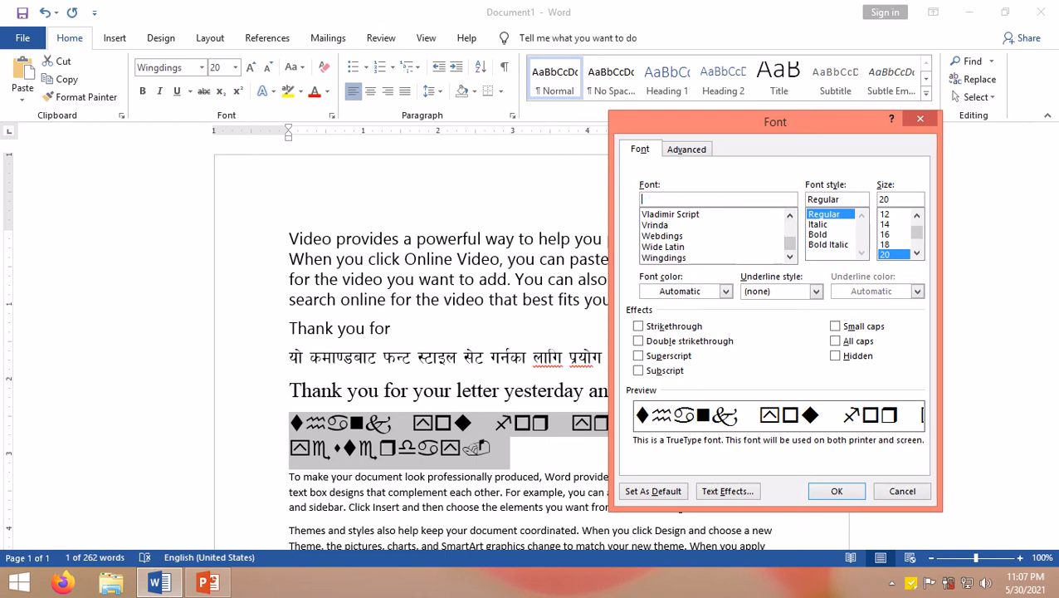
pyautogui.write('me')
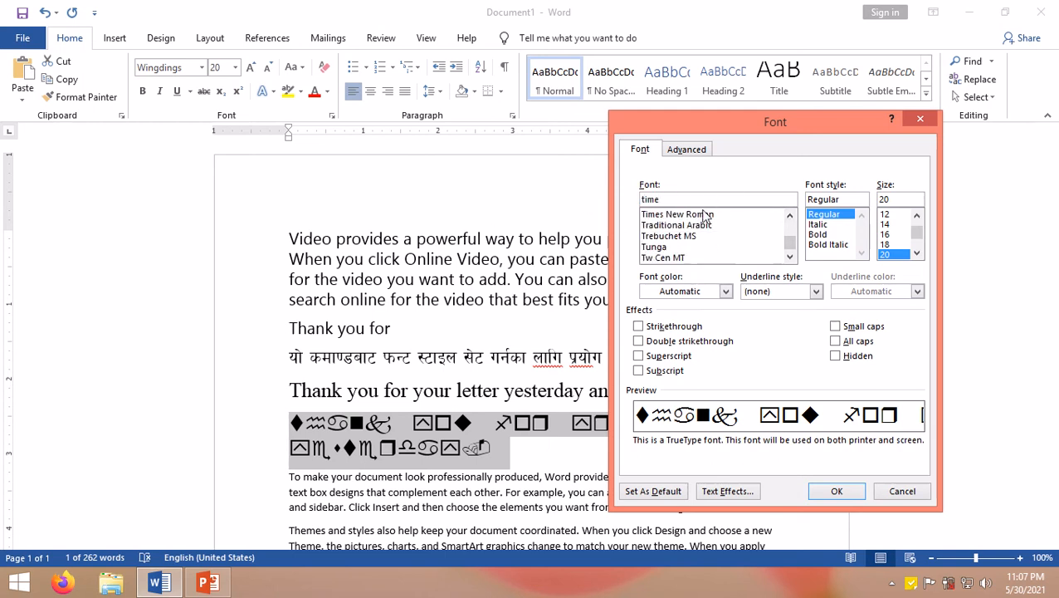
pyautogui.click(700, 216)
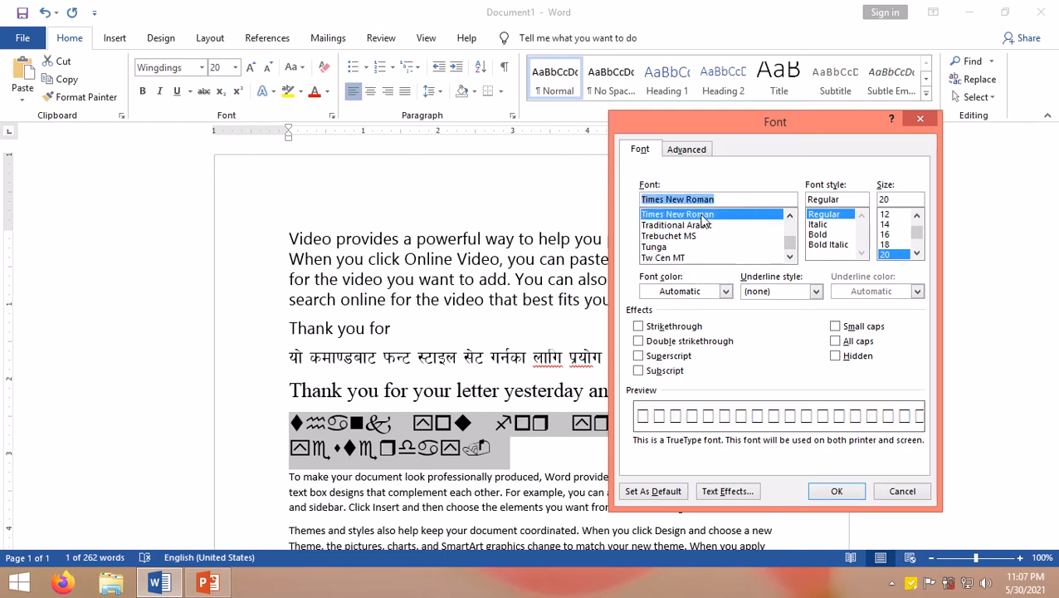
pyautogui.click(833, 490)
# Step: Deselect the text and add a new empty line after the converted sentence
pyautogui.click(506, 455)
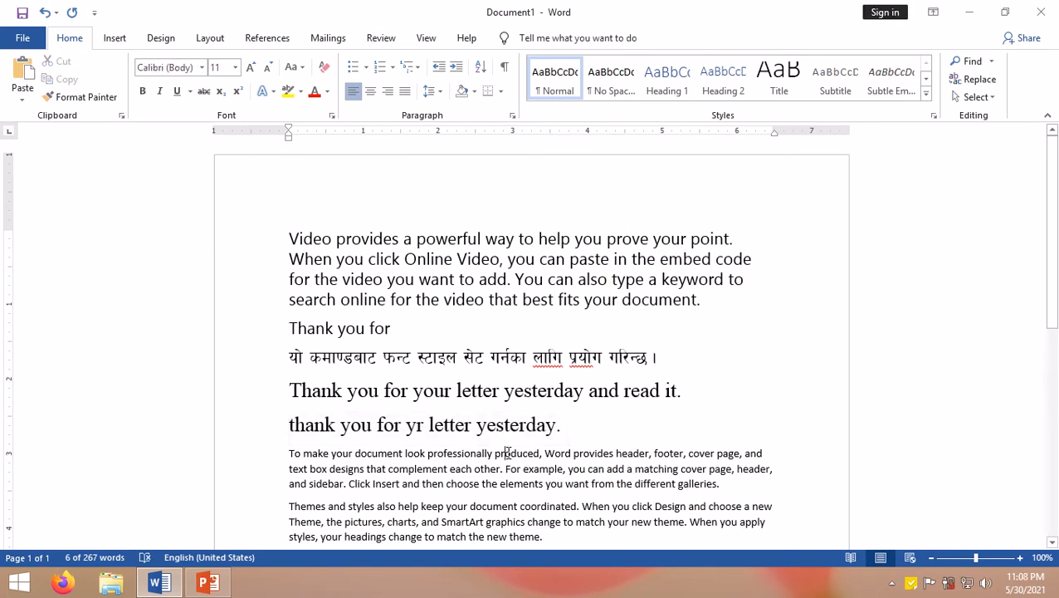
pyautogui.click(569, 424)
pyautogui.press('Return')
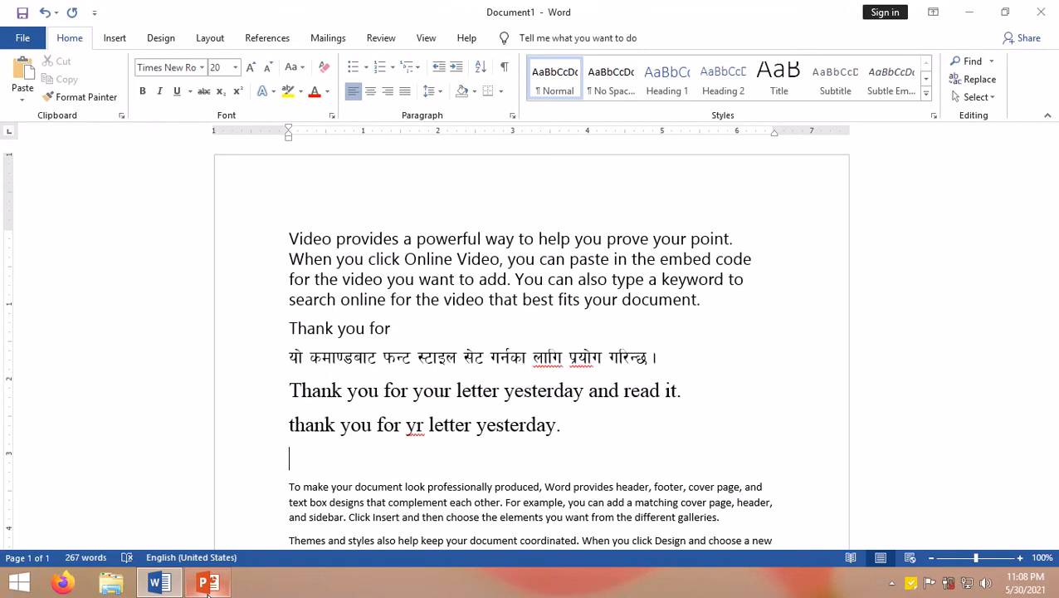
# Step: Switch to the reference note and review the right-click method for opening the Font dialog, then return to Word
pyautogui.click(218, 583)
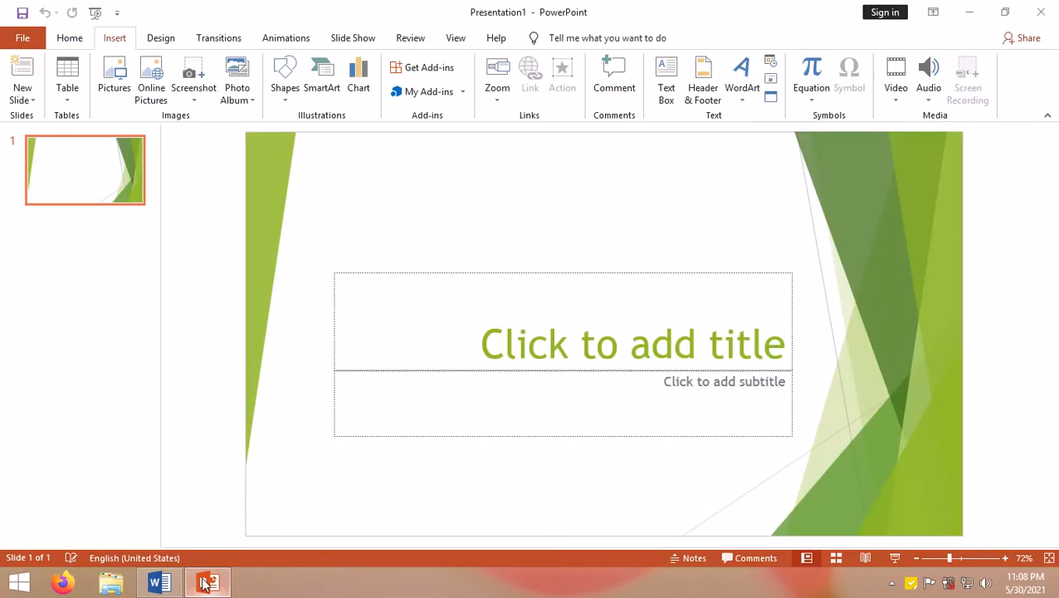
pyautogui.click(159, 583)
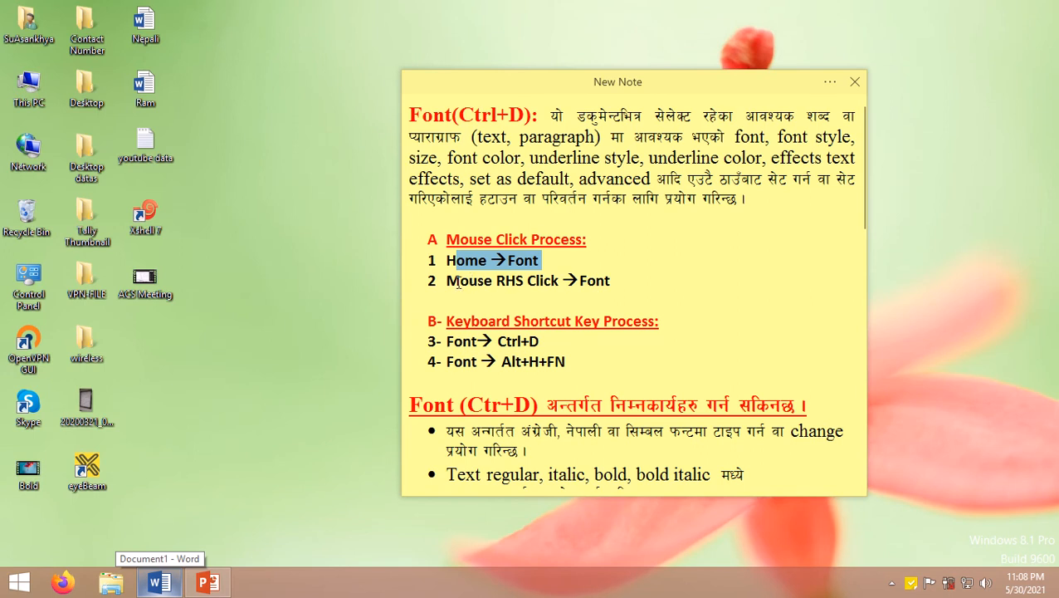
pyautogui.click(611, 280)
pyautogui.moveTo(620, 281); pyautogui.dragTo(444, 280)
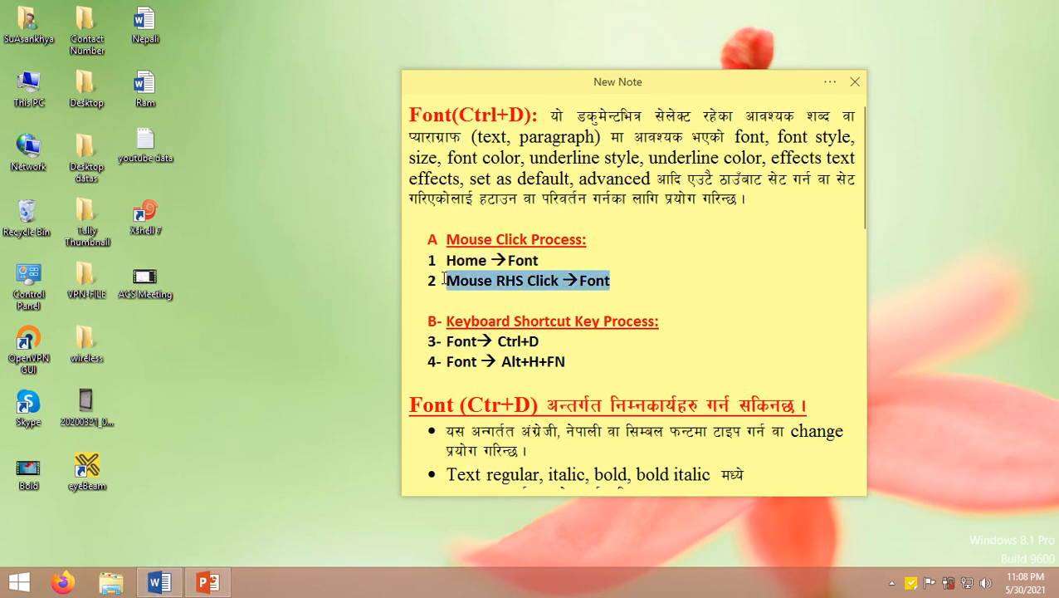
pyautogui.click(176, 588)
# Step: Select the opening 'Video provides a powerful way...' paragraph and open the Font dialog from its context menu
pyautogui.scroll(-1, 385, 311)
pyautogui.scroll(-2, 384, 311)
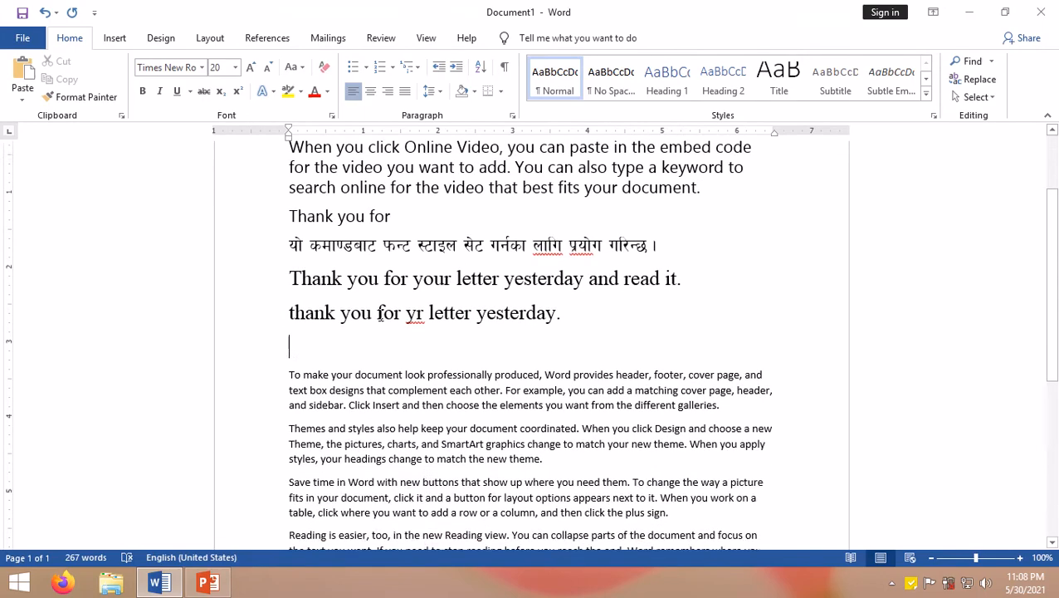
pyautogui.scroll(3, 293, 238)
pyautogui.moveTo(293, 239); pyautogui.dragTo(719, 291)
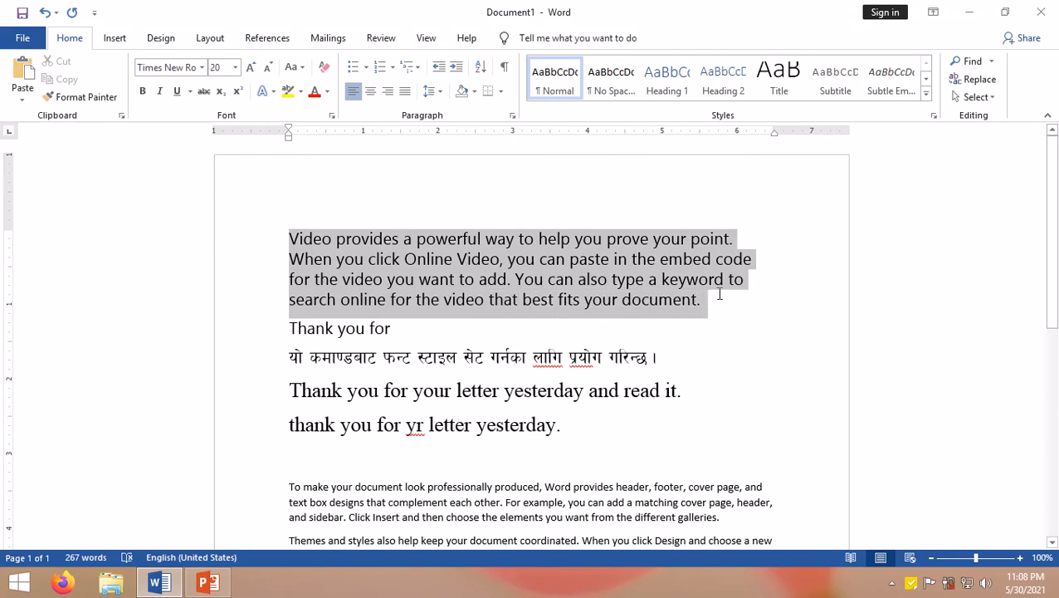
pyautogui.rightClick(554, 261)
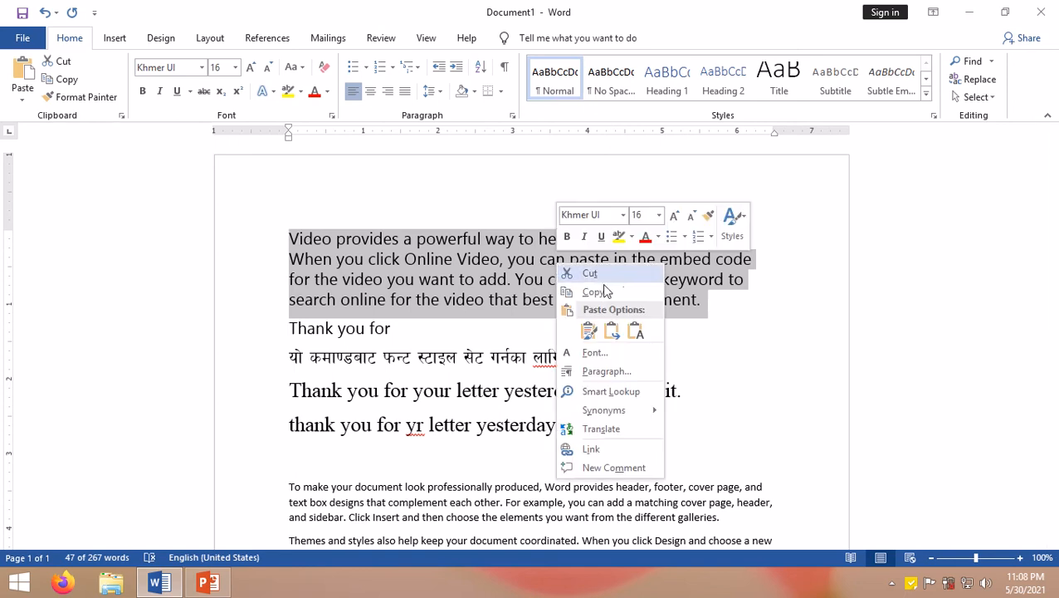
pyautogui.click(594, 353)
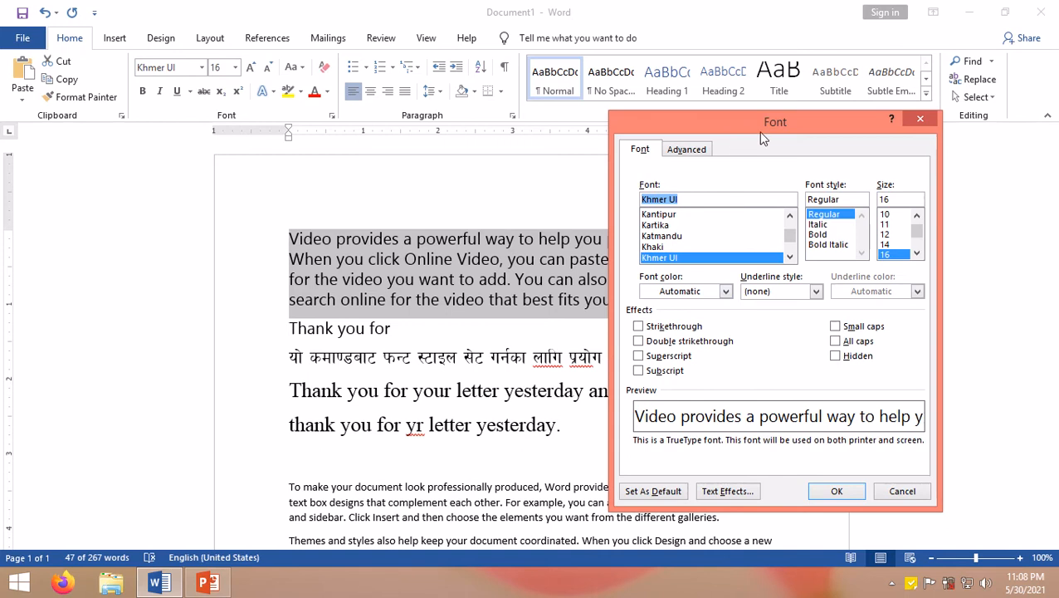
pyautogui.moveTo(735, 117); pyautogui.dragTo(666, 103)
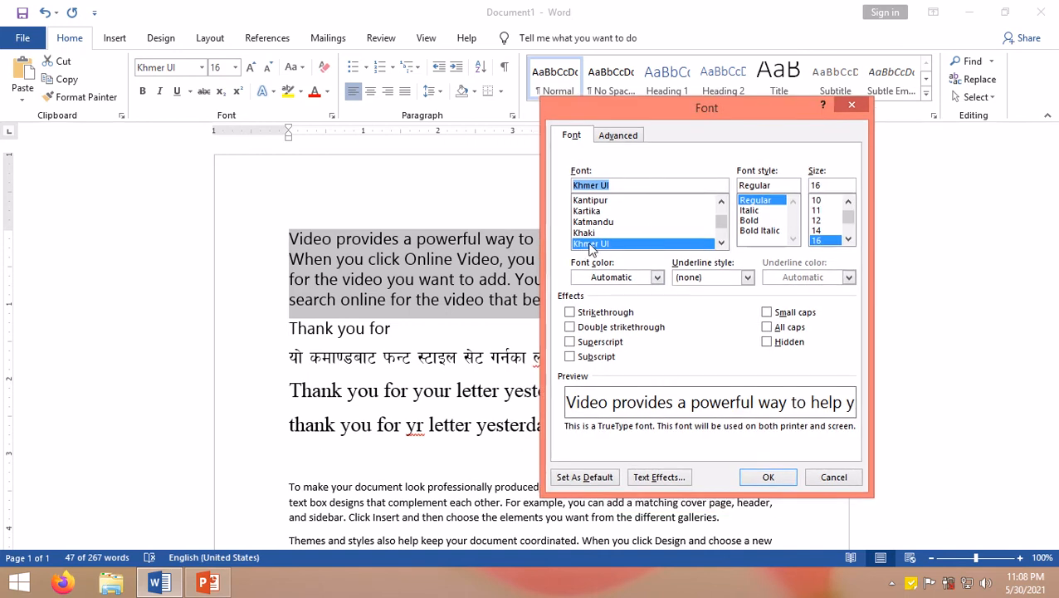
# Step: Browse down the font list, previewing fonts such as Kokila, Kruti Dev, Lao UI and Latha
pyautogui.click(722, 243)
pyautogui.click(721, 243)
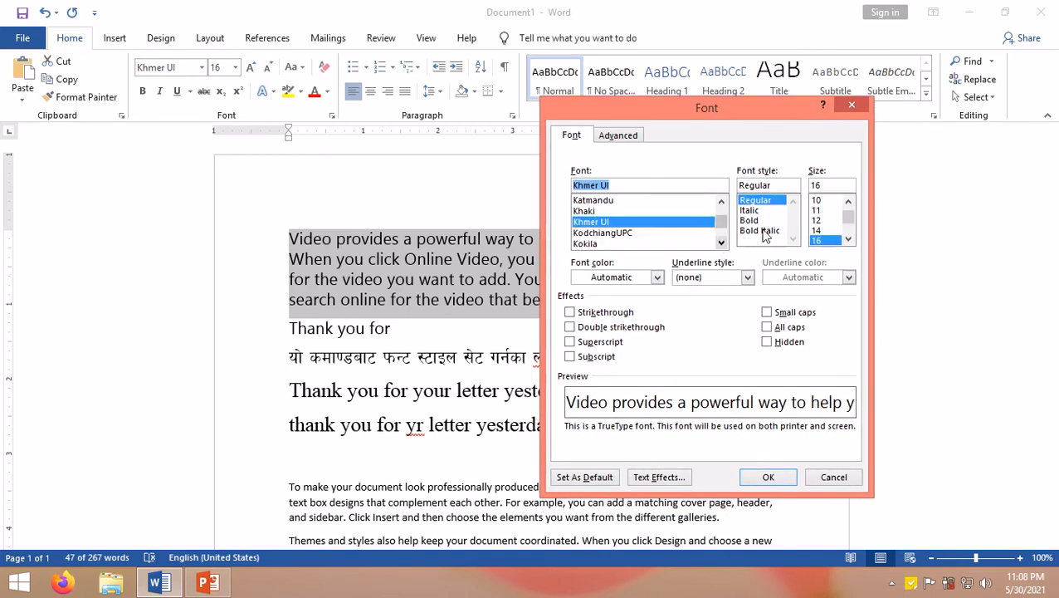
pyautogui.click(610, 243)
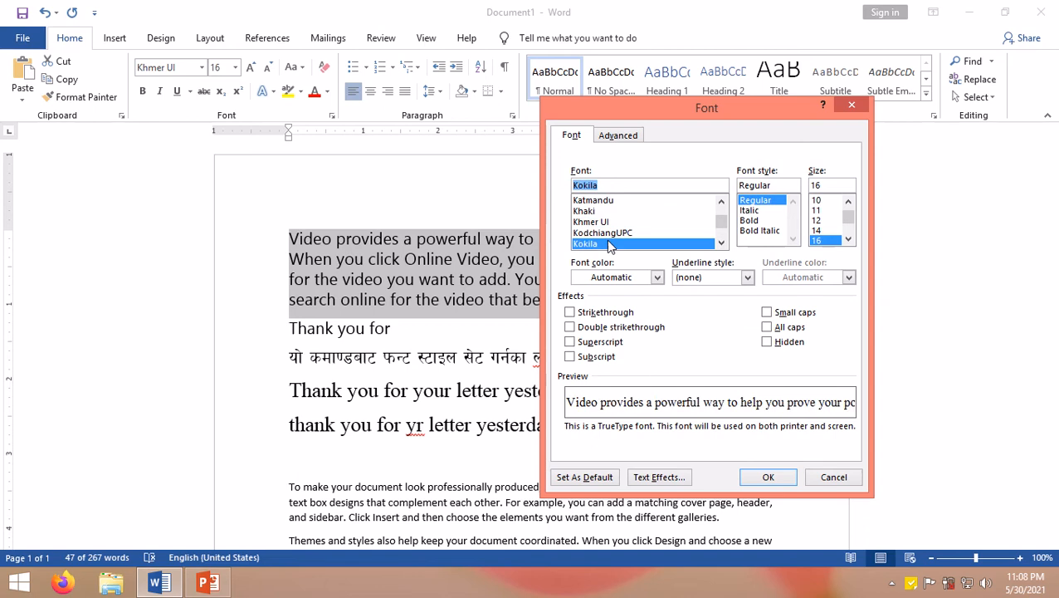
pyautogui.click(721, 244)
pyautogui.click(722, 243)
pyautogui.click(721, 243)
pyautogui.click(721, 243)
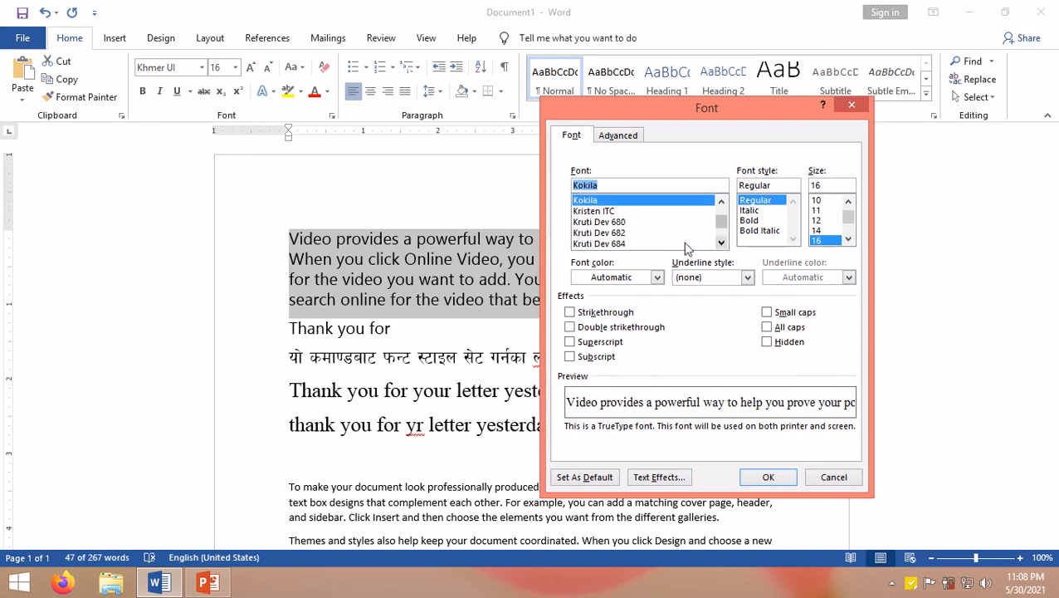
pyautogui.click(604, 222)
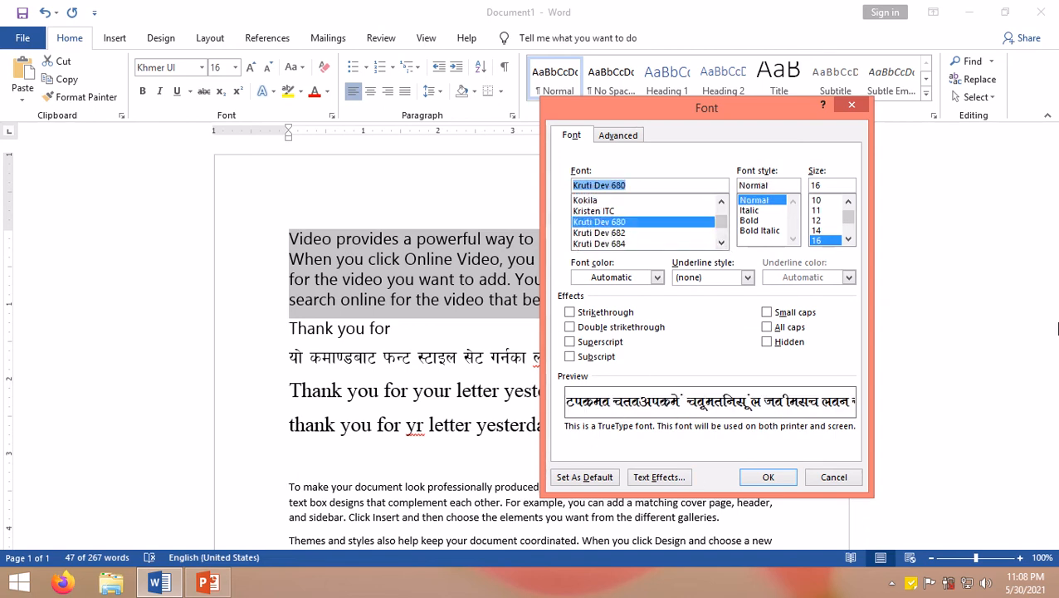
pyautogui.press('Down')
pyautogui.press('Down')
pyautogui.press('Down')
pyautogui.press('Down')
pyautogui.press('Down')
pyautogui.press('Down')
pyautogui.press('Down')
pyautogui.press('Down')
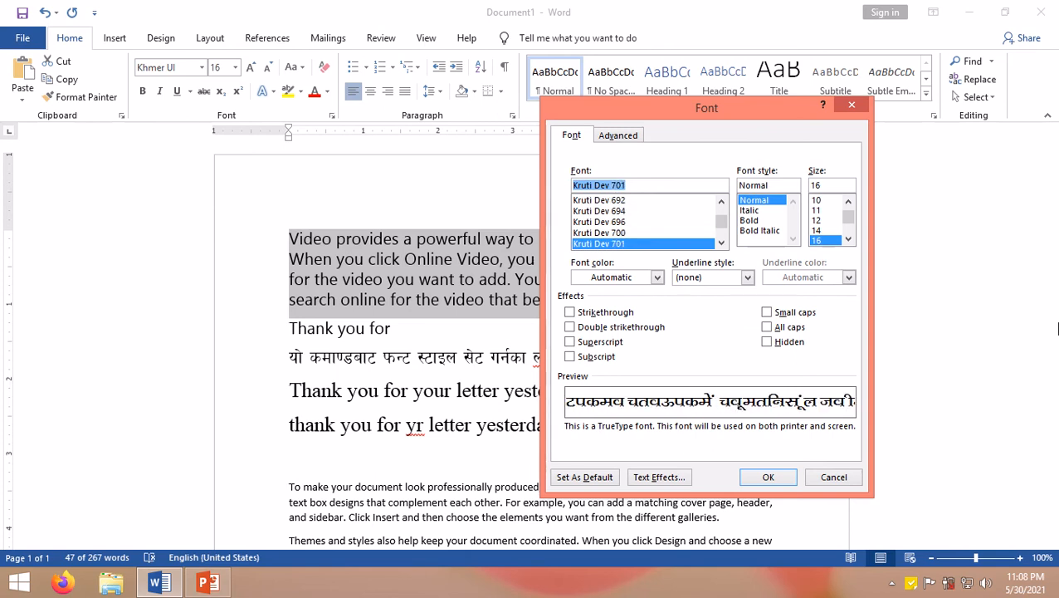
pyautogui.press('Down')
pyautogui.press('Down')
pyautogui.press('Down')
pyautogui.press('Down')
pyautogui.press('Down')
pyautogui.press('Down')
pyautogui.press('Down')
pyautogui.press('Down')
pyautogui.press('Down')
pyautogui.press('Down')
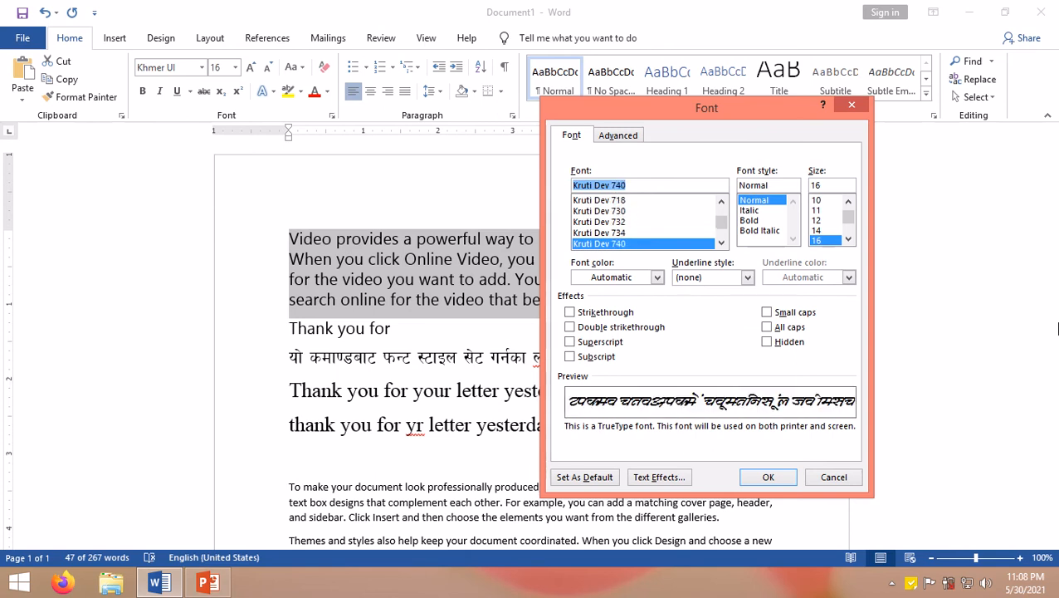
pyautogui.press('Down')
pyautogui.press('Down')
pyautogui.press('Down')
pyautogui.press('Down')
pyautogui.press('Down')
pyautogui.press('Down')
pyautogui.press('Down')
pyautogui.press('Down')
pyautogui.press('Down')
pyautogui.press('Down')
pyautogui.press('Down')
pyautogui.press('Down')
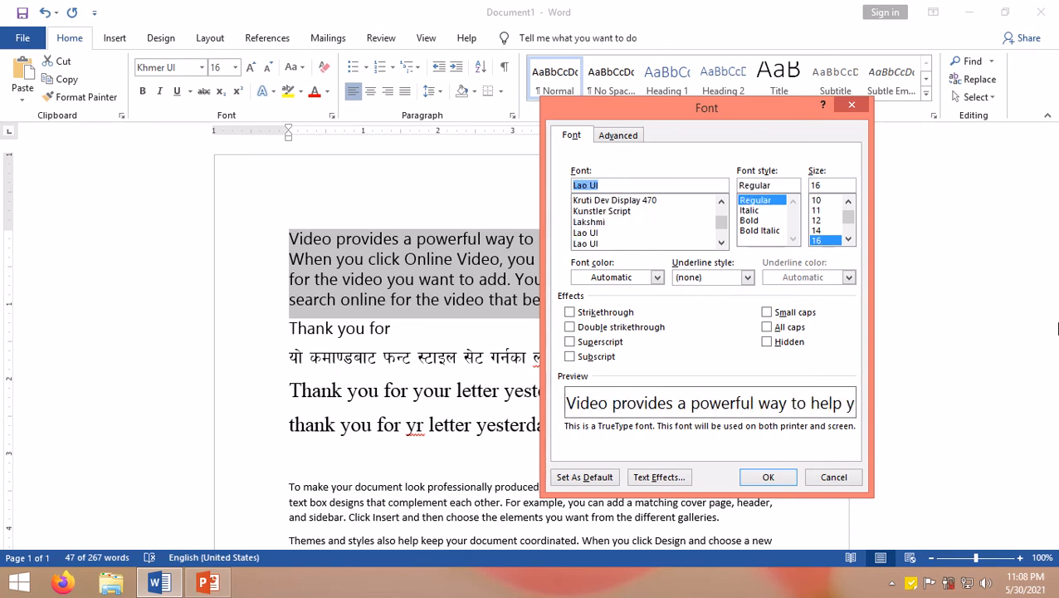
pyautogui.press('Down')
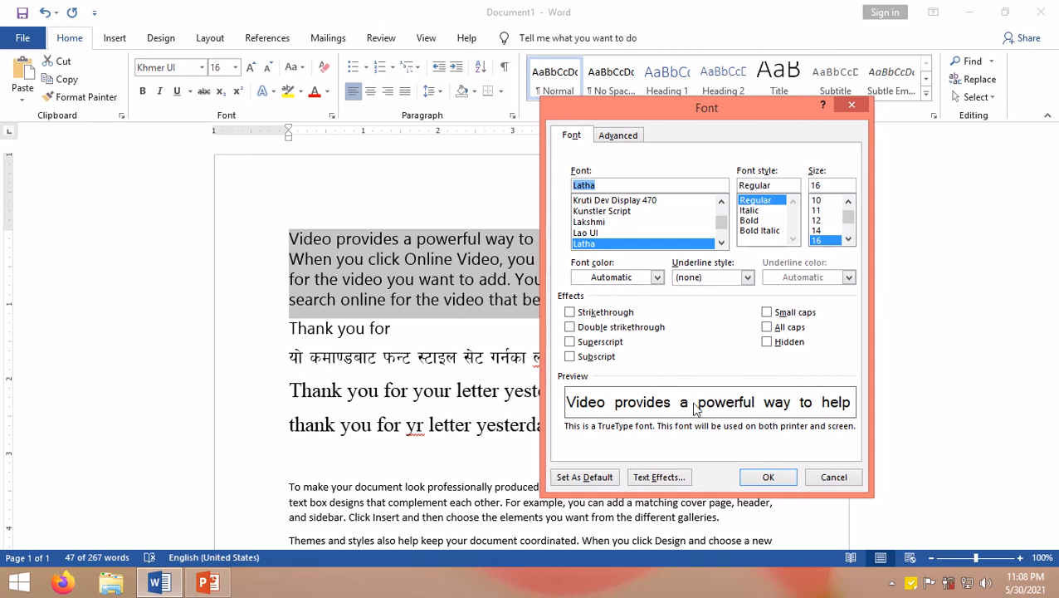
# Step: Jump to Lucida Console in the font box, step further through the list and choose Matura MT Script Capitals
pyautogui.write('Lucida Console')
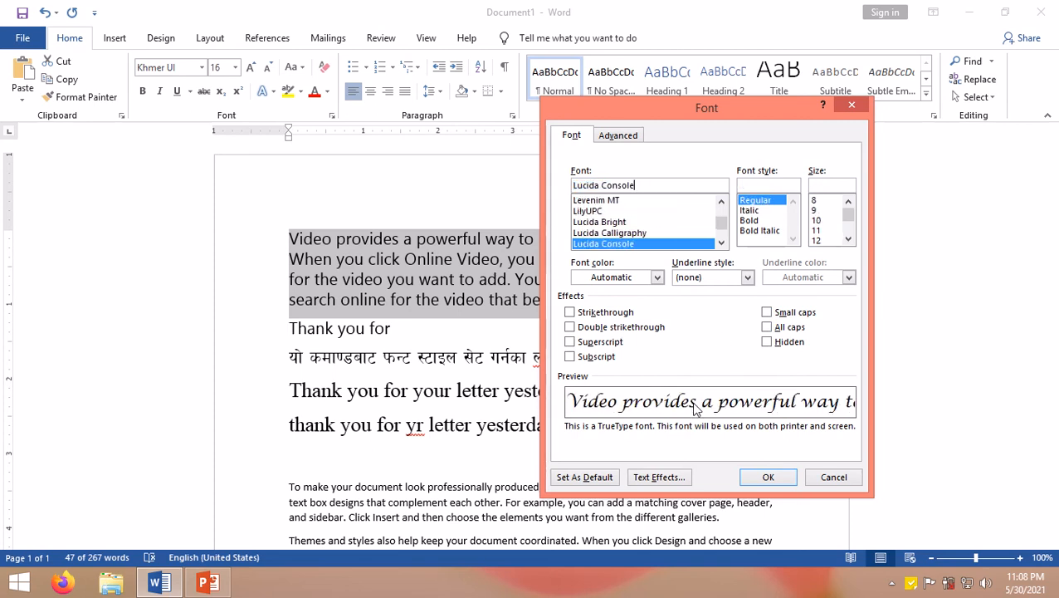
pyautogui.press('Down')
pyautogui.press('Down')
pyautogui.press('Down')
pyautogui.press('Down')
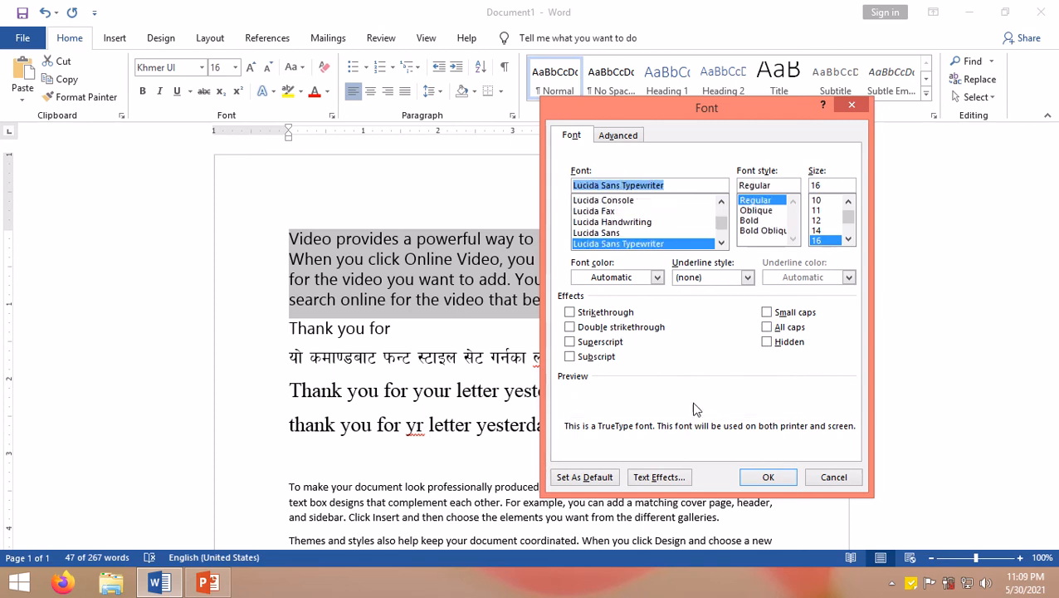
pyautogui.press('Down')
pyautogui.press('Down')
pyautogui.press('Down')
pyautogui.press('Down')
pyautogui.press('Down')
pyautogui.press('Down')
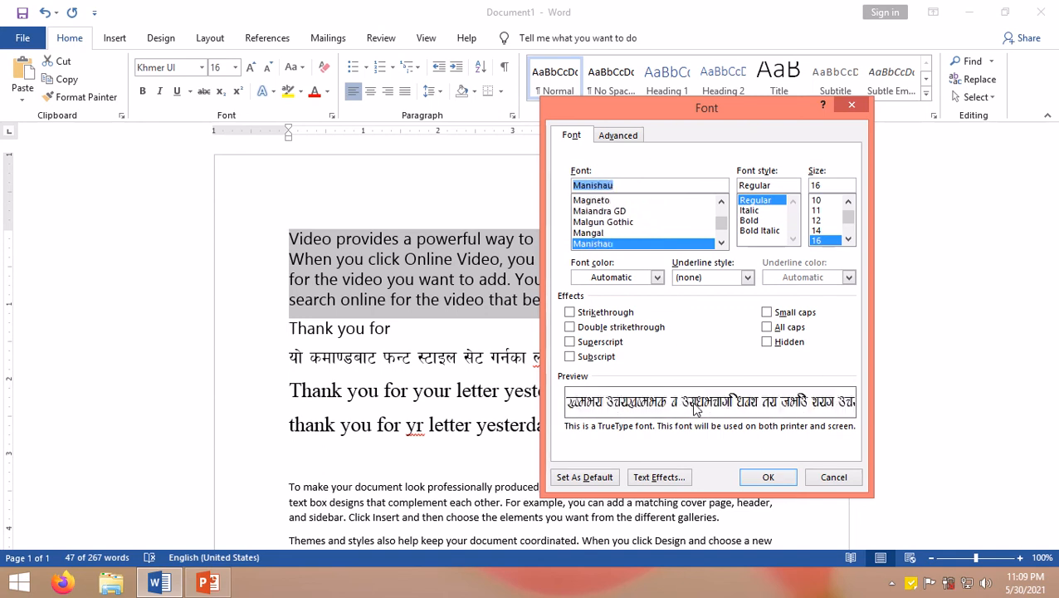
pyautogui.press('Down')
pyautogui.press('Down')
pyautogui.press('Down')
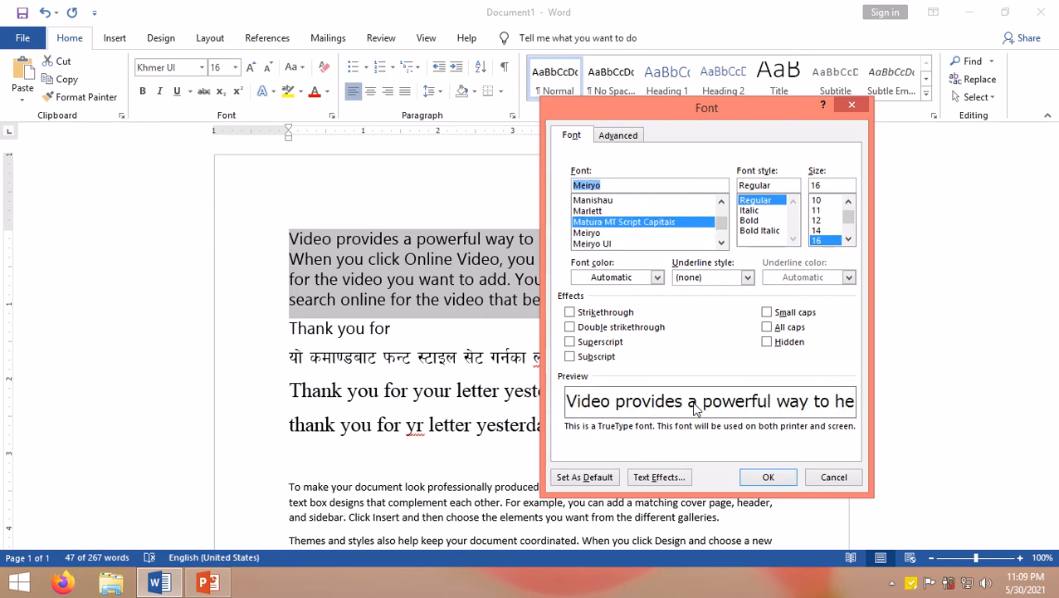
pyautogui.press('Up')
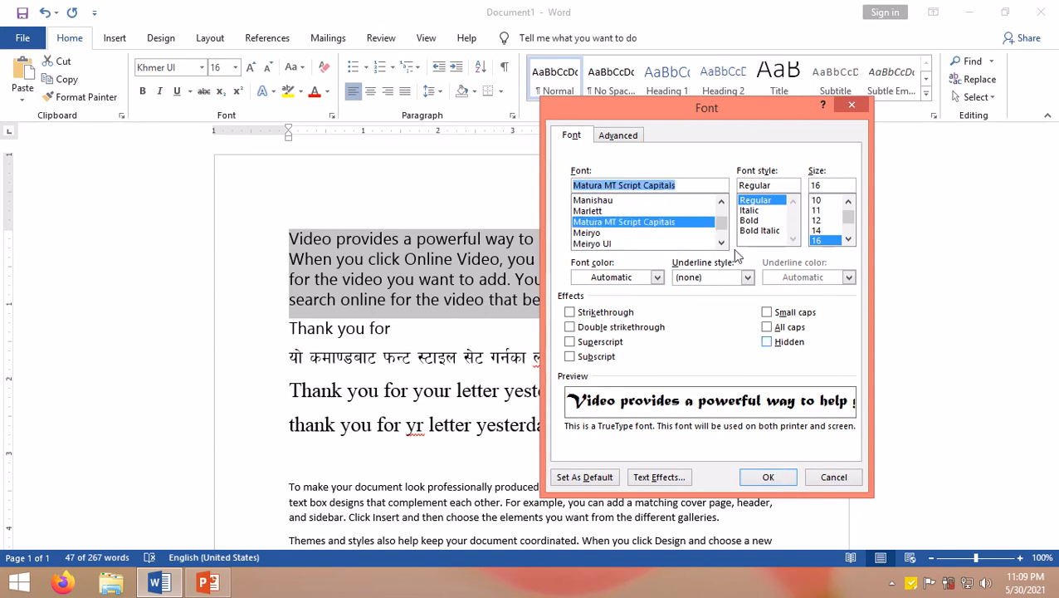
# Step: Try the Italic, Bold and Bold Italic font styles before setting the style back to Regular
pyautogui.click(749, 211)
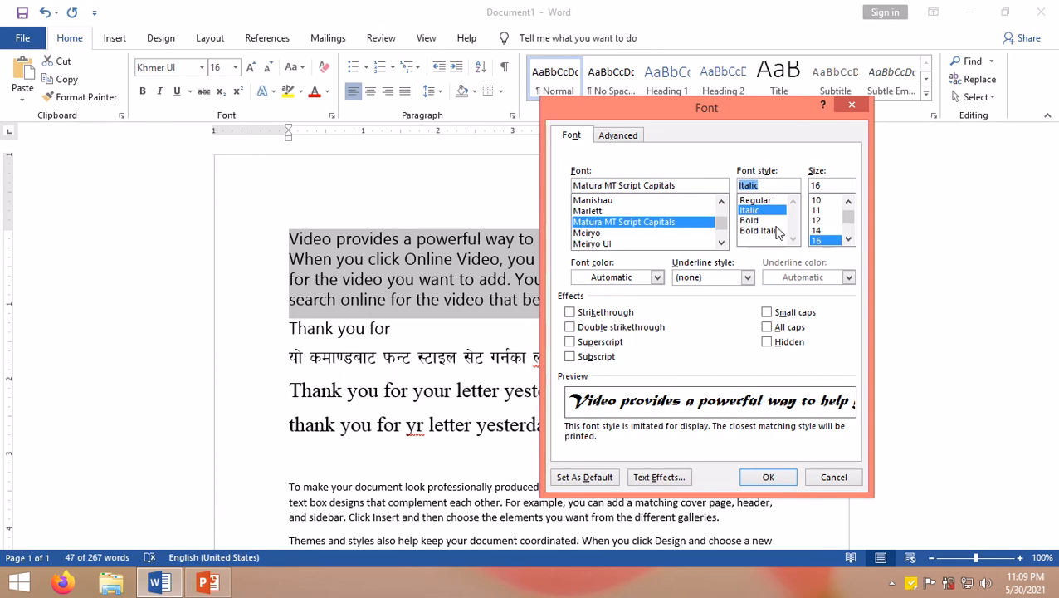
pyautogui.click(765, 221)
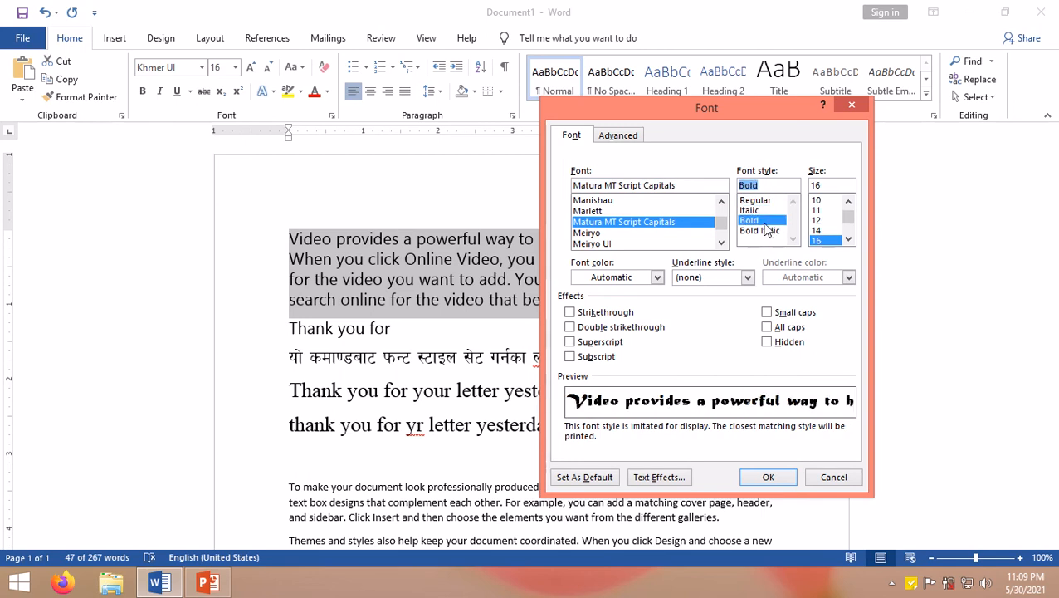
pyautogui.click(765, 233)
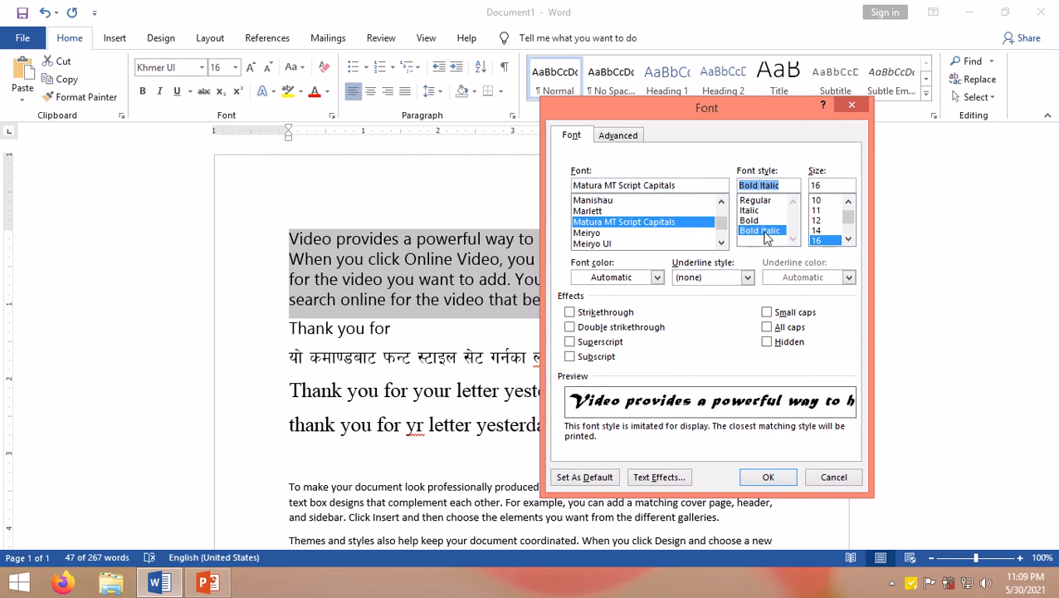
pyautogui.click(752, 221)
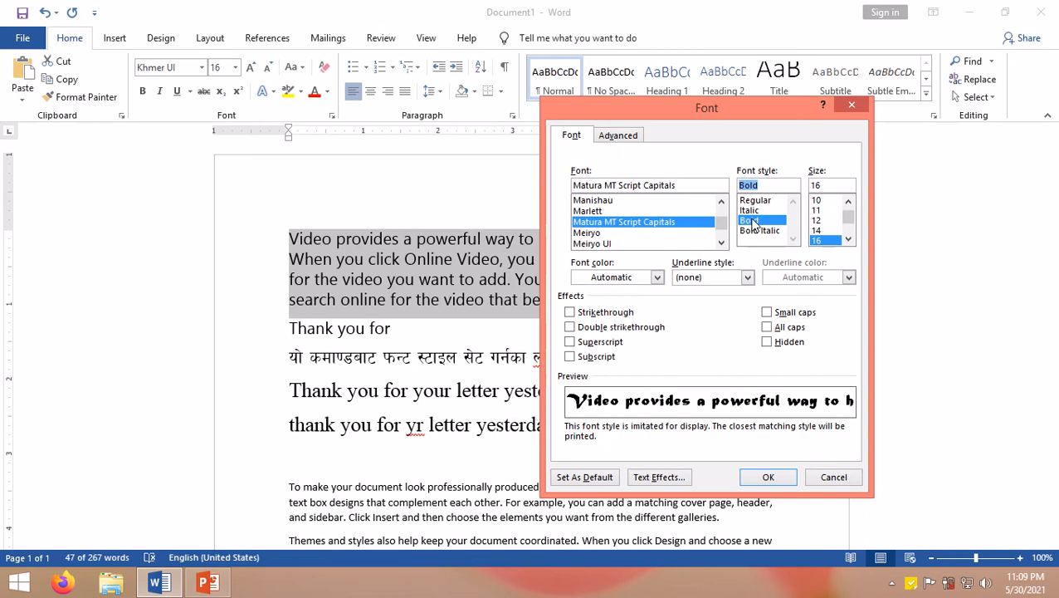
pyautogui.click(749, 212)
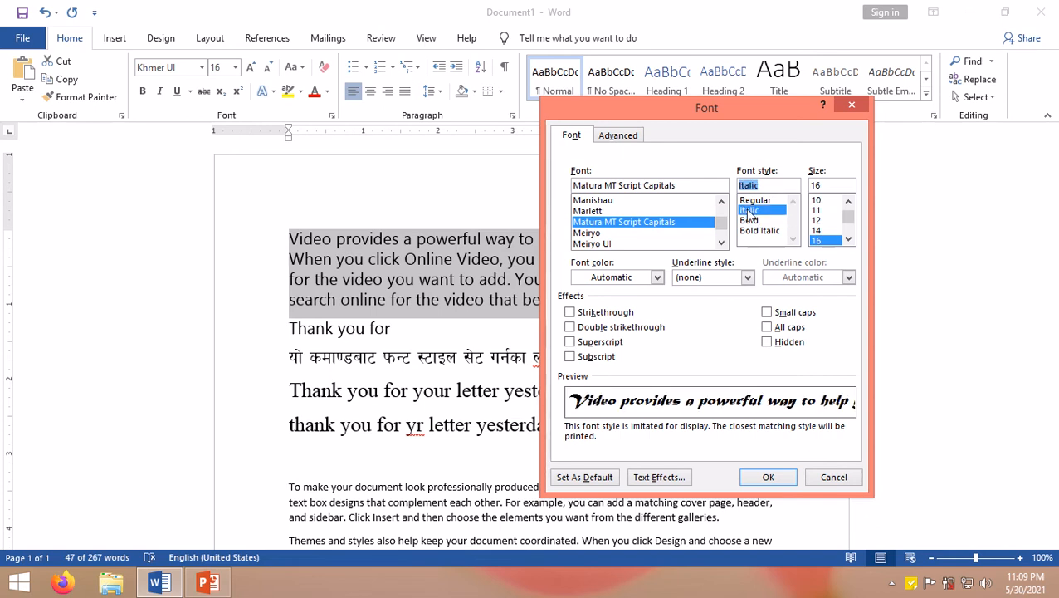
pyautogui.click(752, 202)
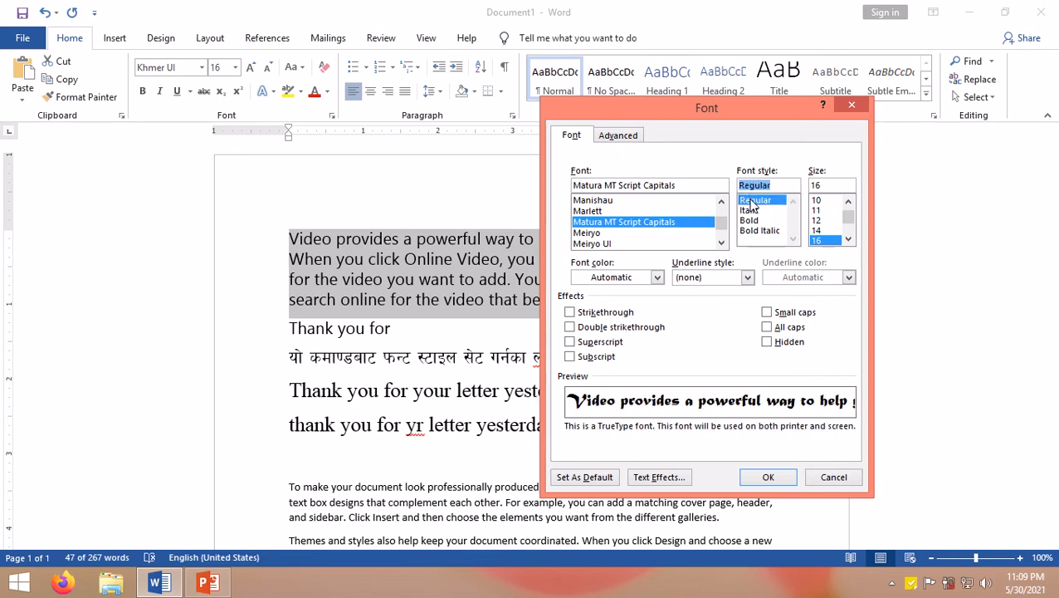
# Step: Try sizes 8 and 72, then set the size to 26 and apply the font settings
pyautogui.click(849, 239)
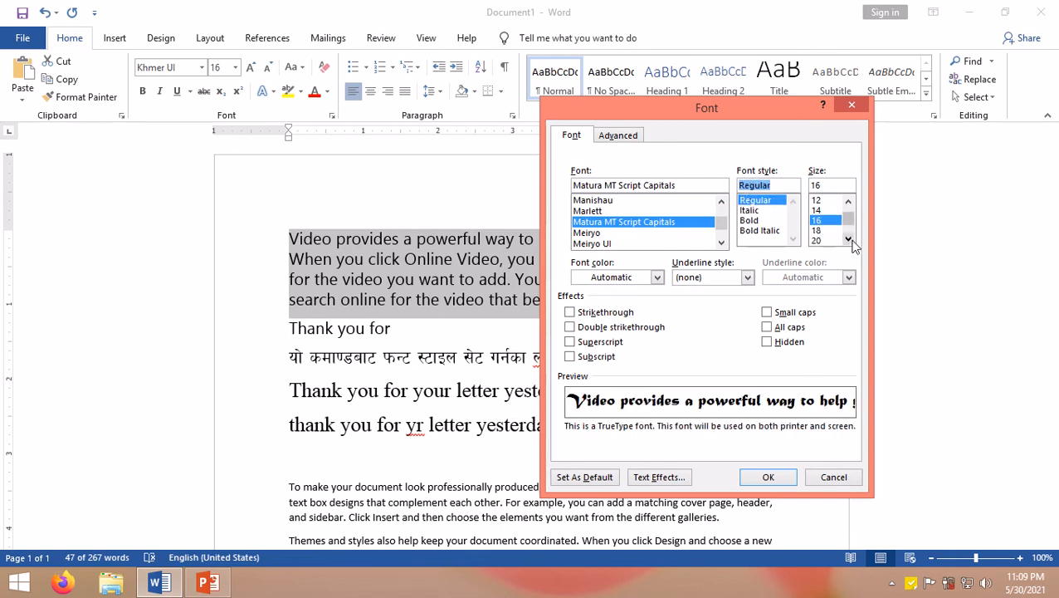
pyautogui.click(848, 239)
pyautogui.click(848, 202)
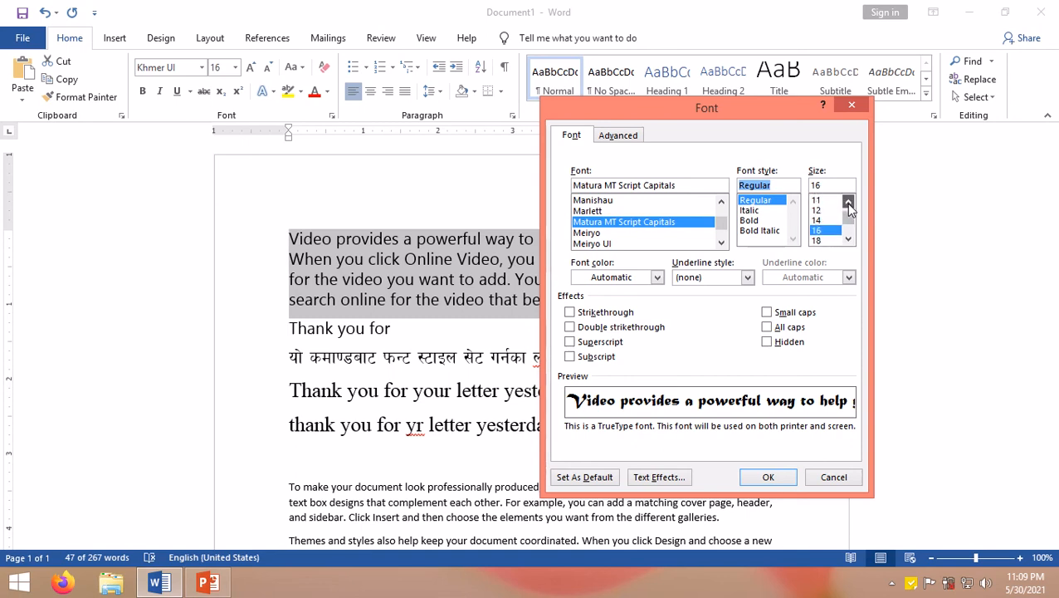
pyautogui.click(822, 201)
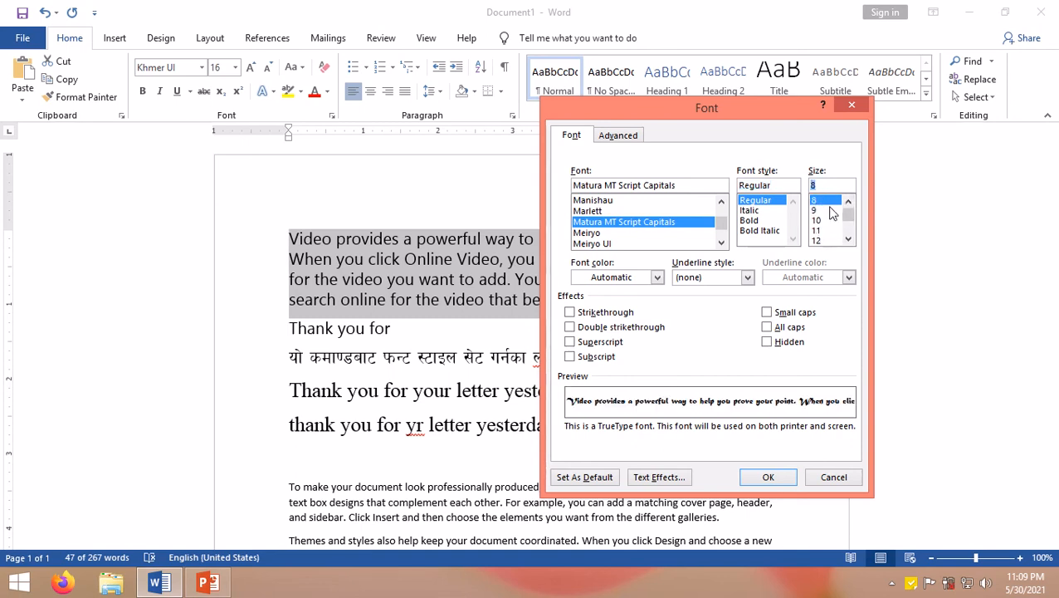
pyautogui.click(849, 241)
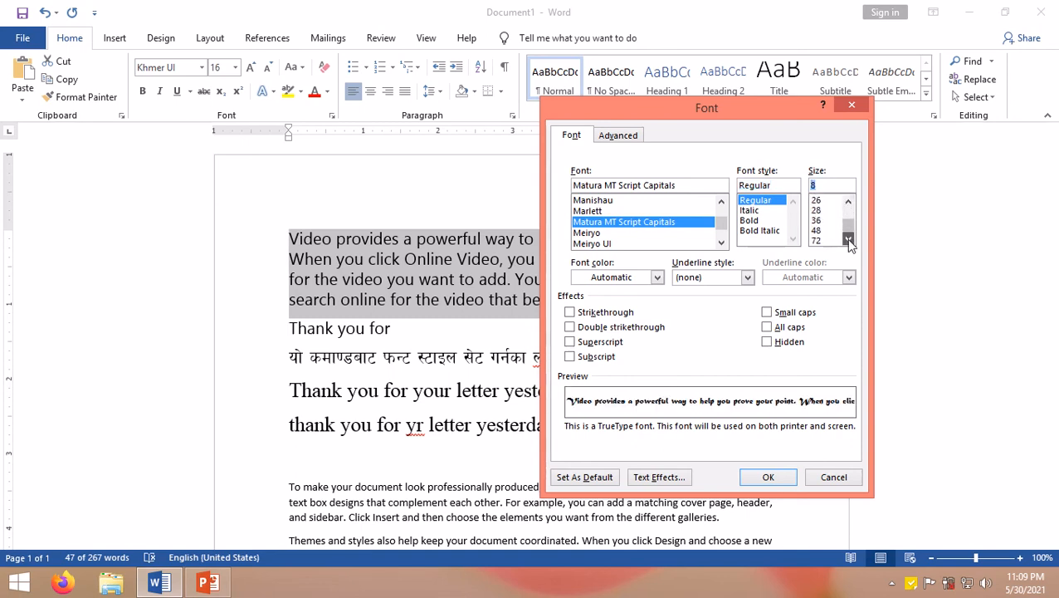
pyautogui.click(825, 240)
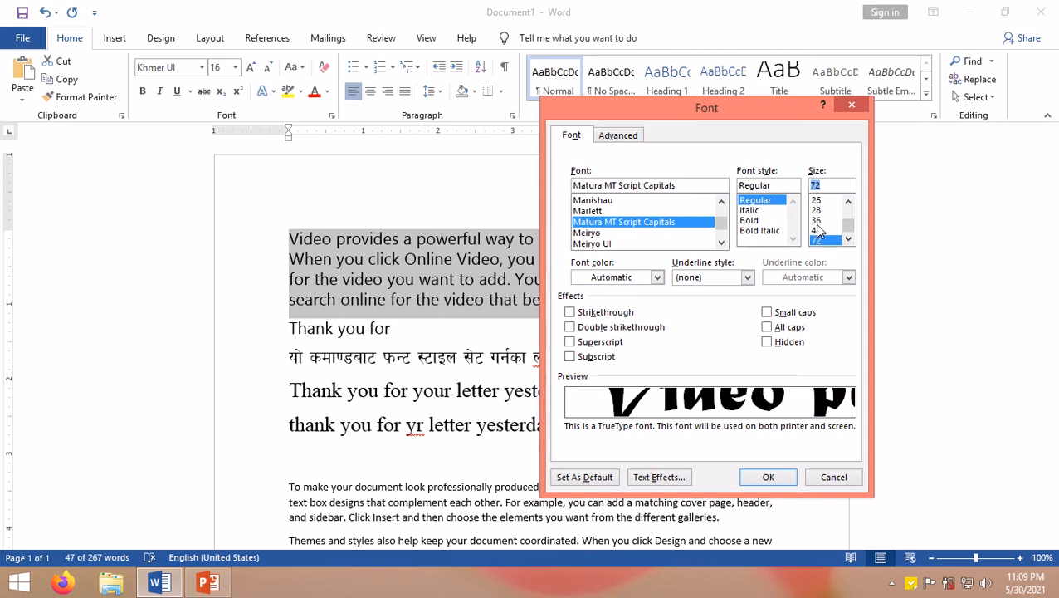
pyautogui.click(816, 220)
pyautogui.click(816, 210)
pyautogui.click(818, 200)
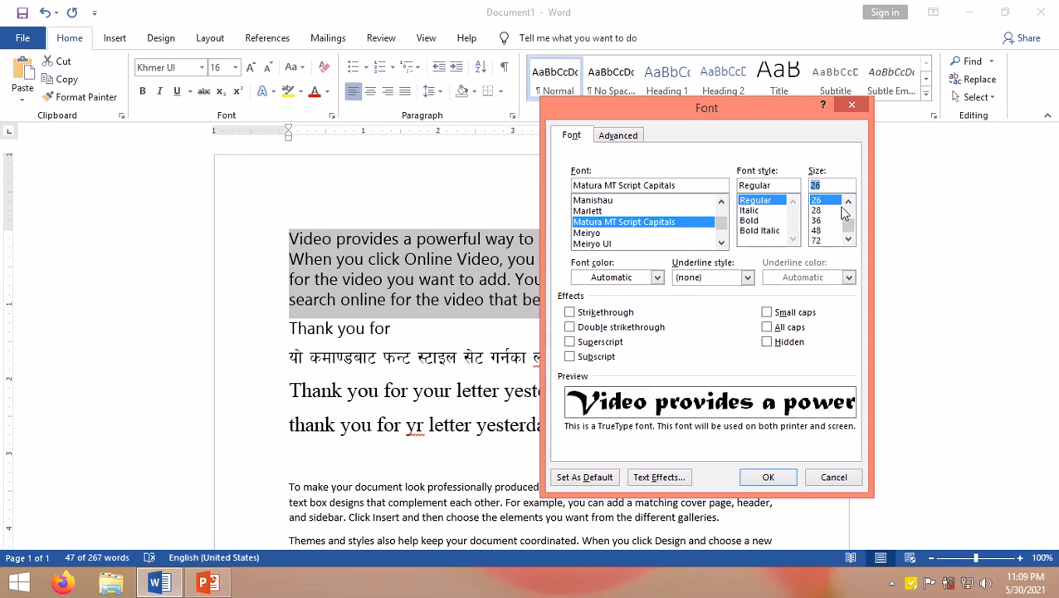
pyautogui.click(762, 480)
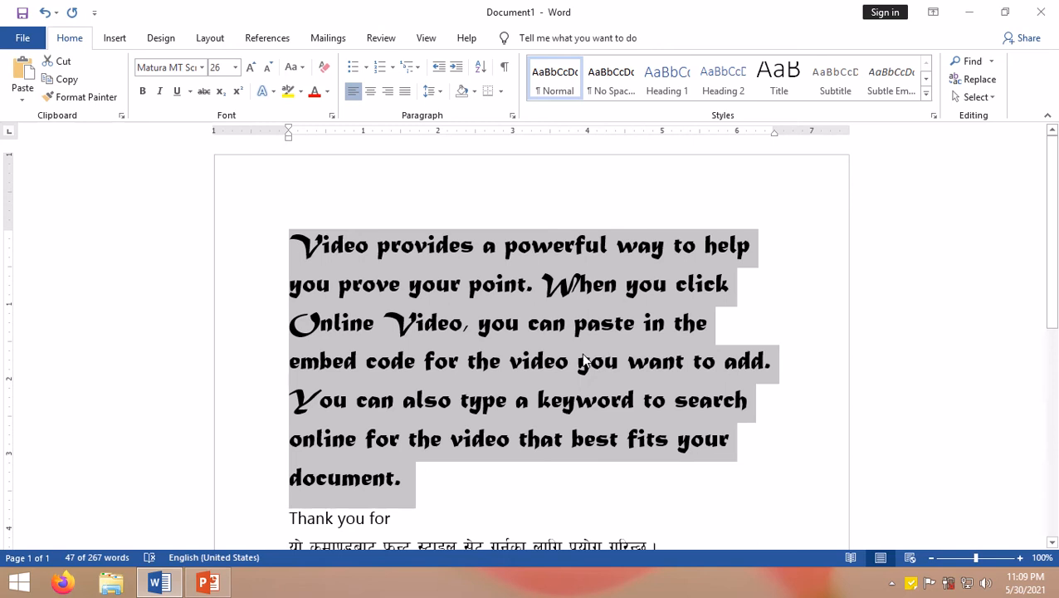
# Step: Deselect the paragraph by placing the cursor in the 'Thank you for your letter yesterday' line
pyautogui.scroll(-4, 518, 362)
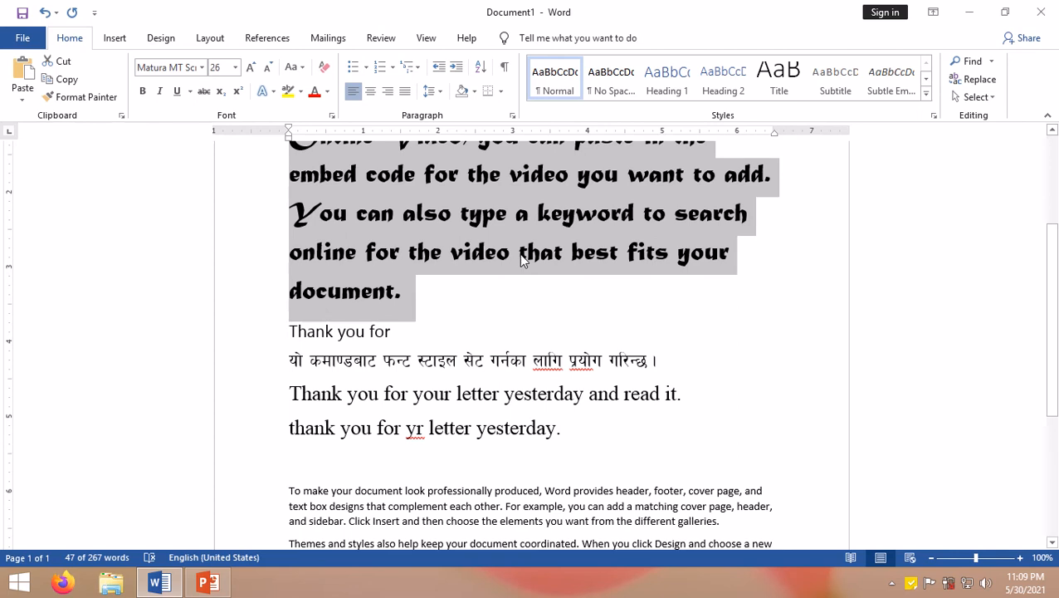
pyautogui.click(506, 399)
pyautogui.scroll(-3, 408, 378)
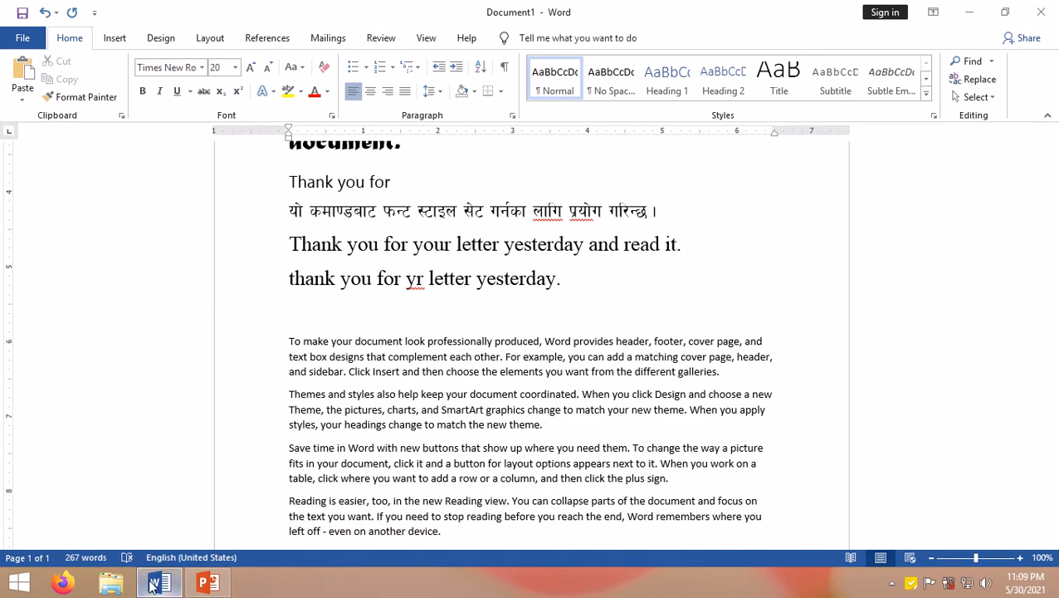
# Step: Switch to the reference note and highlight the Keyboard Shortcut Key Process heading
pyautogui.click(910, 584)
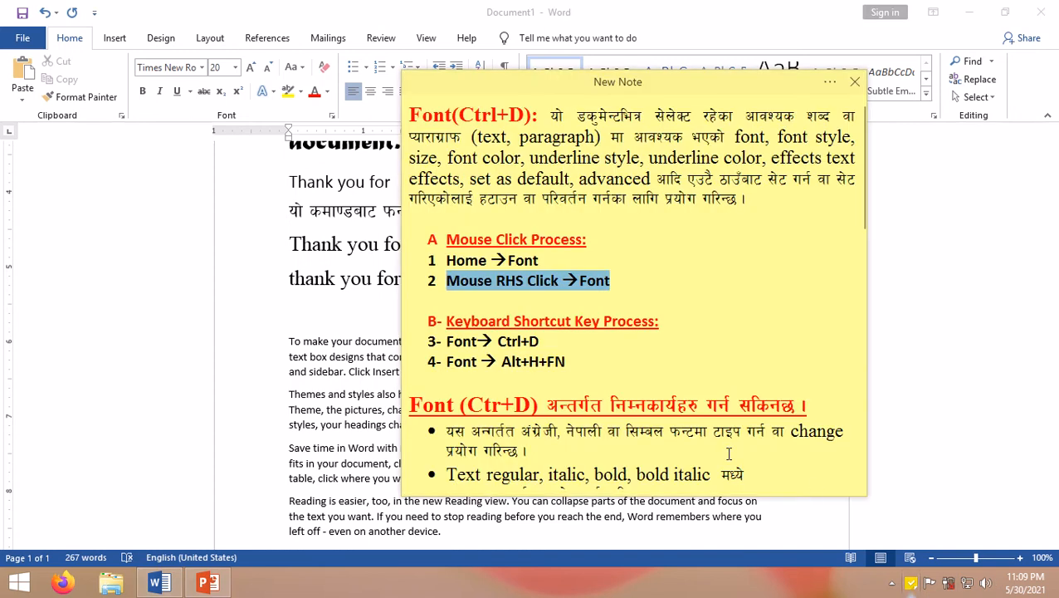
pyautogui.moveTo(442, 323); pyautogui.dragTo(676, 321)
pyautogui.click(471, 375)
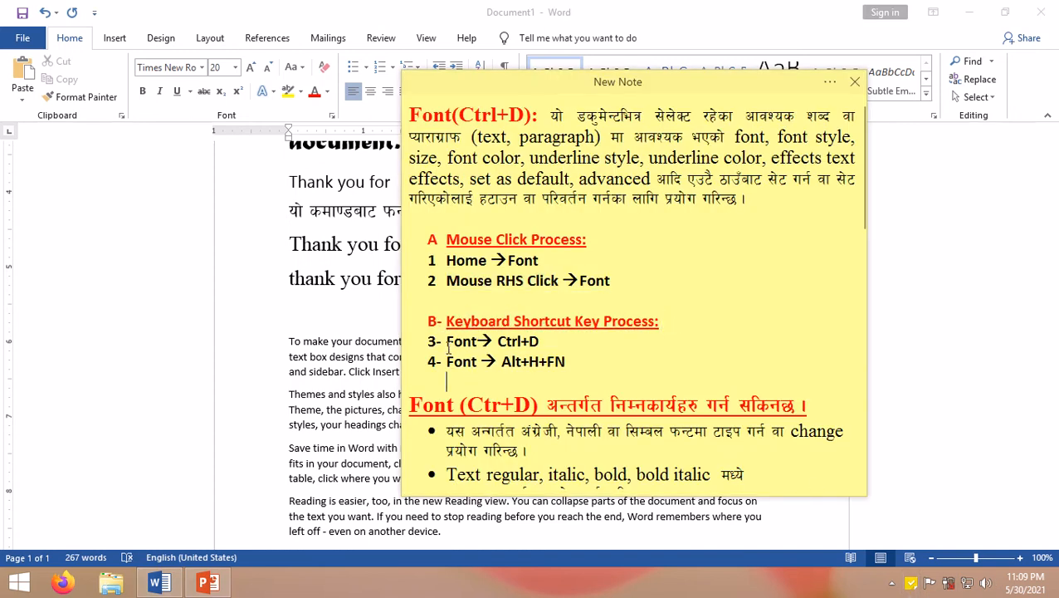
# Step: Highlight the Ctrl+D shortcut line in the reference note and return to the document
pyautogui.moveTo(449, 348); pyautogui.dragTo(506, 341)
pyautogui.click(559, 347)
pyautogui.click(380, 341)
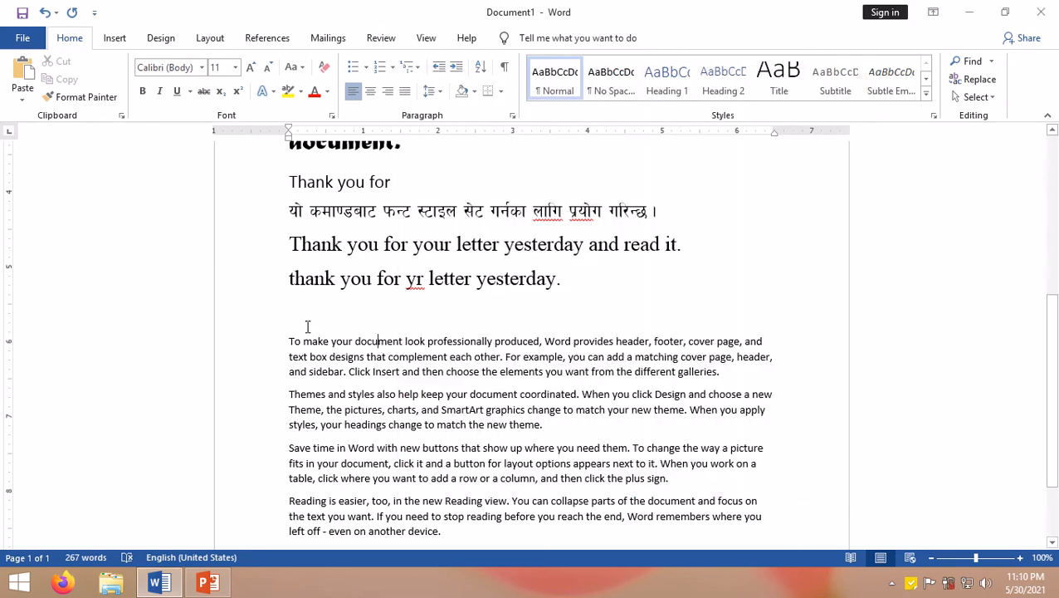
# Step: Set the font color of the 'To make your document' paragraph to red through the Font dialog
pyautogui.moveTo(292, 348); pyautogui.dragTo(746, 383)
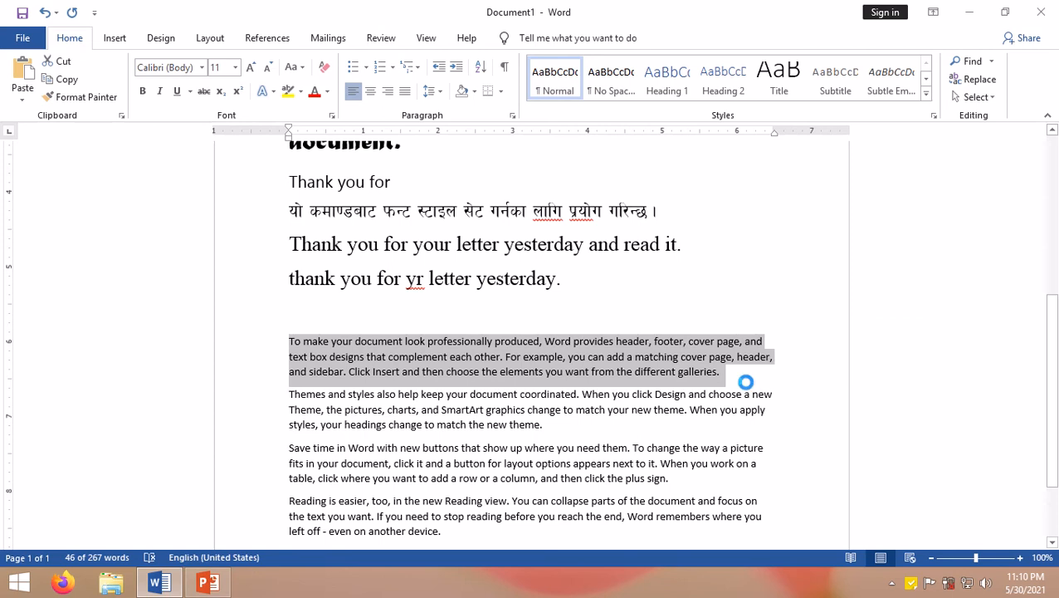
pyautogui.hotkey('ctrl', 'd')
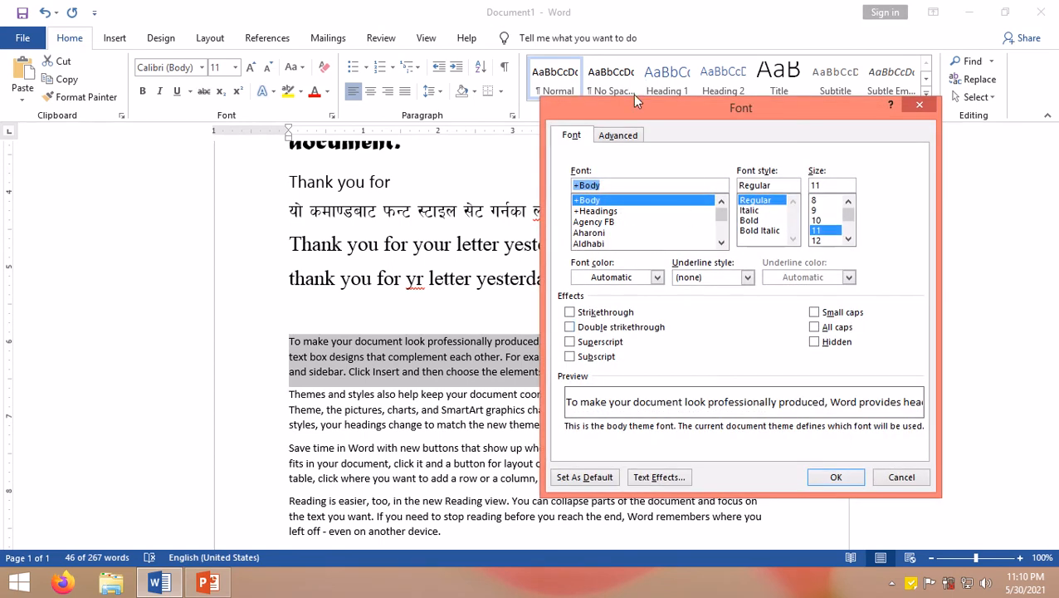
pyautogui.moveTo(653, 105); pyautogui.dragTo(608, 98)
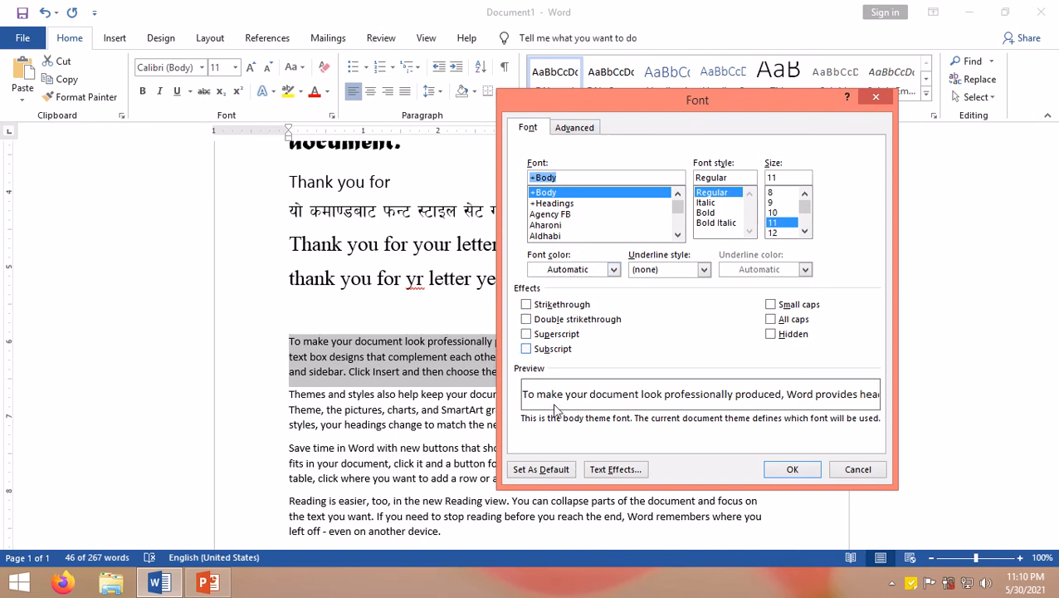
pyautogui.click(573, 127)
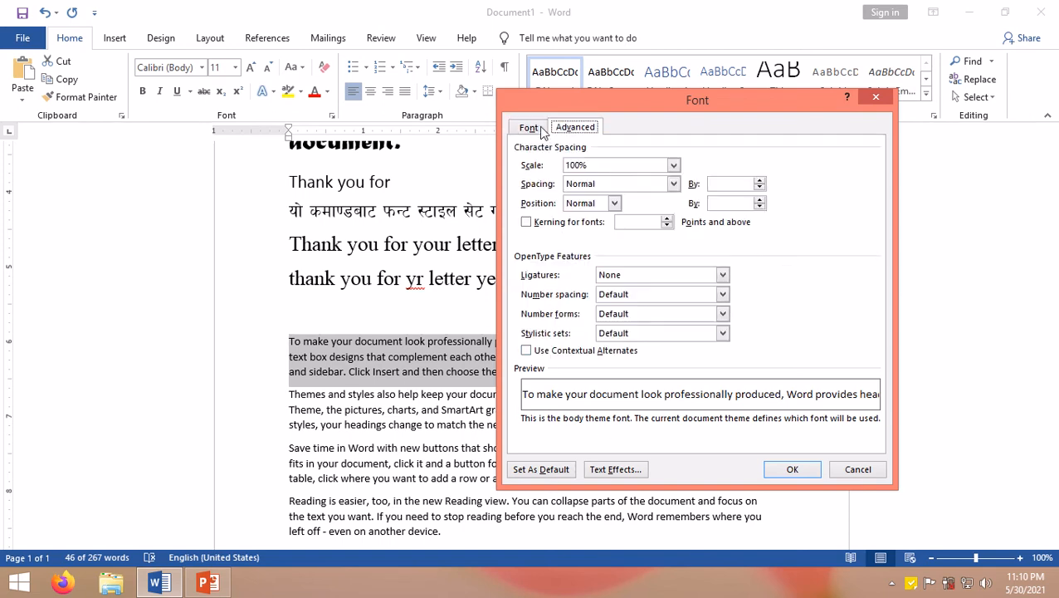
pyautogui.click(528, 129)
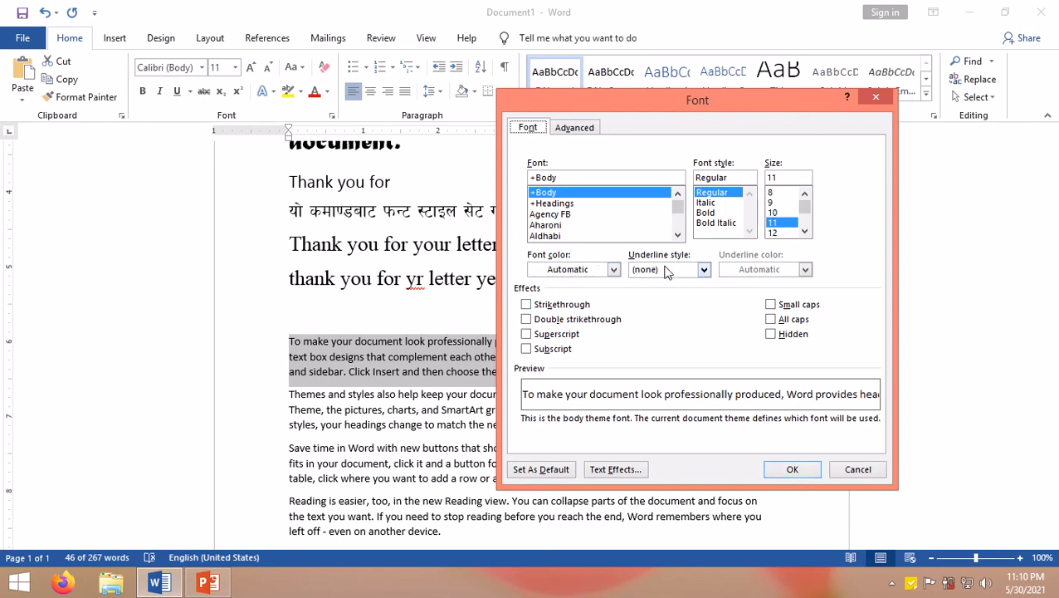
pyautogui.click(614, 269)
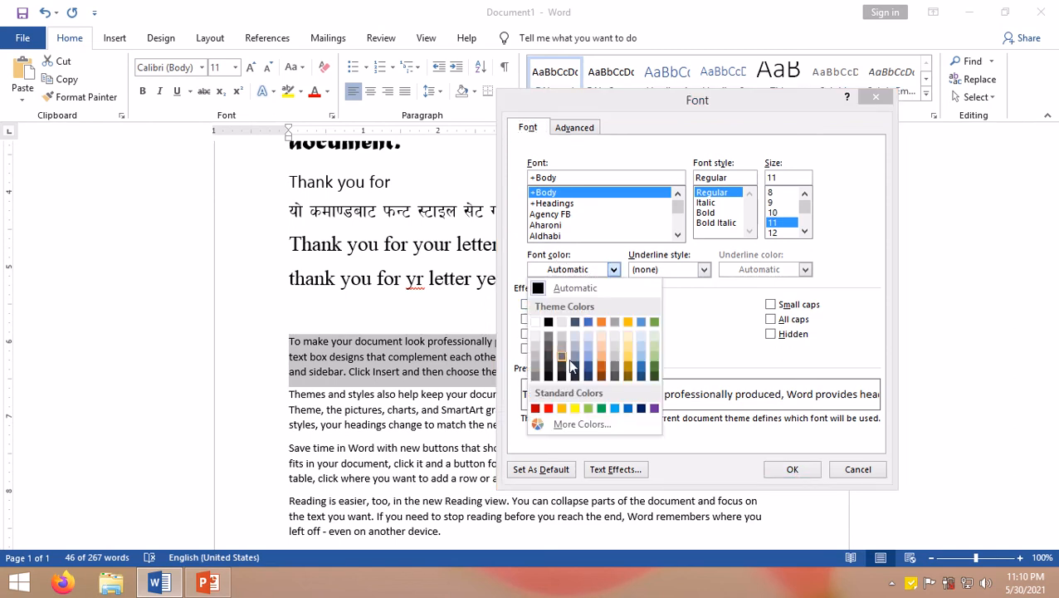
pyautogui.click(548, 408)
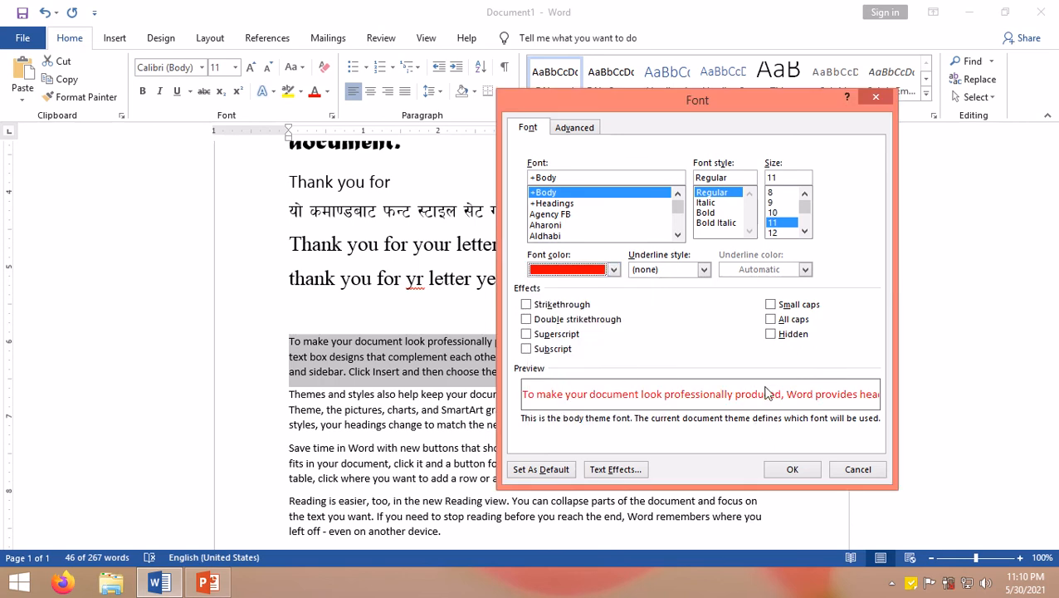
pyautogui.click(785, 470)
# Step: Enlarge the red paragraph's font size to 14 and deselect it
pyautogui.click(574, 372)
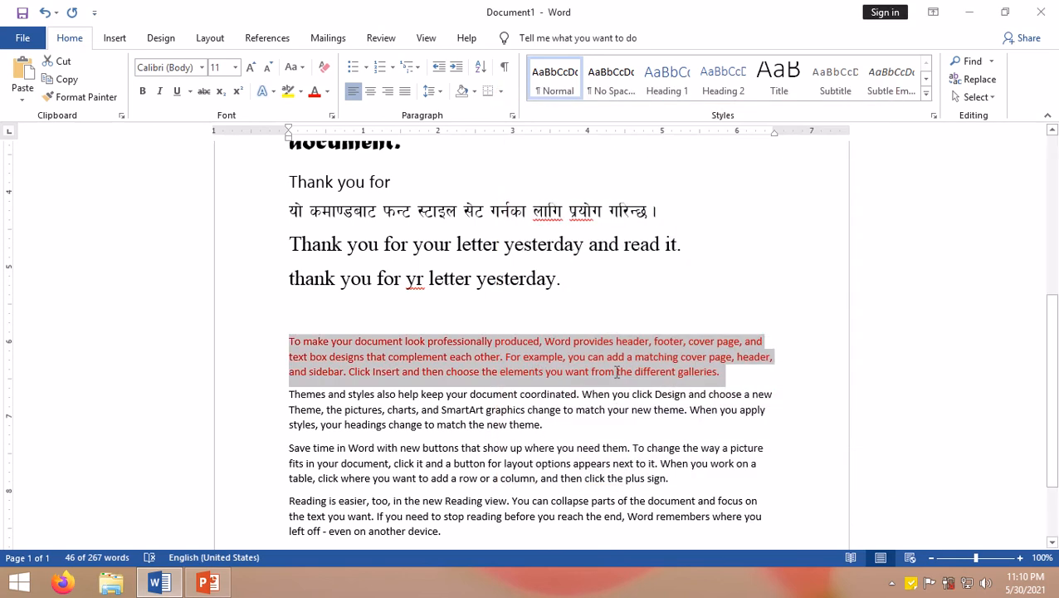
pyautogui.moveTo(719, 372); pyautogui.dragTo(322, 301)
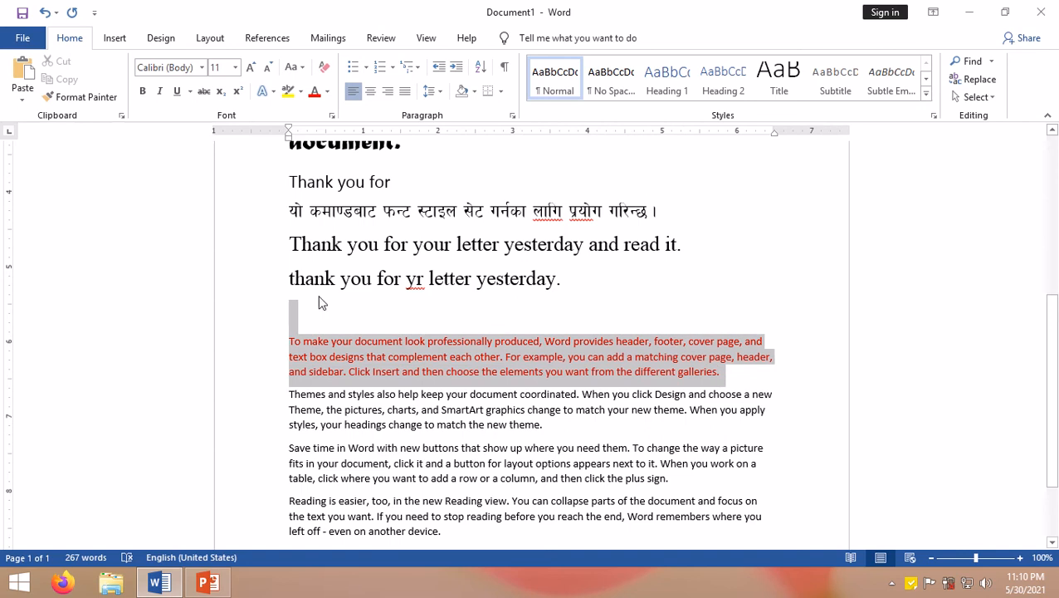
pyautogui.click(250, 68)
pyautogui.click(250, 68)
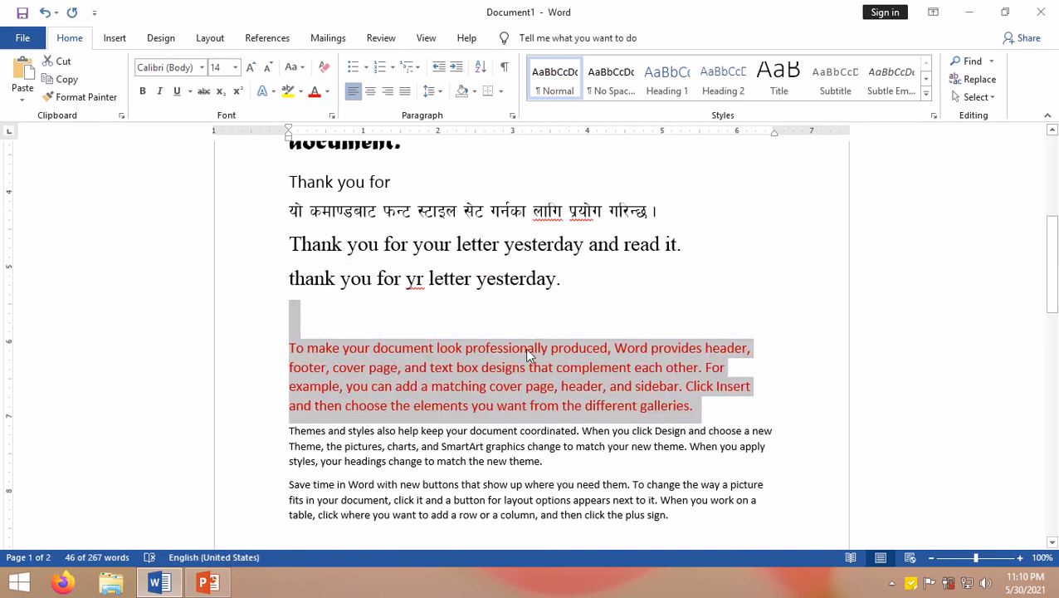
pyautogui.click(684, 399)
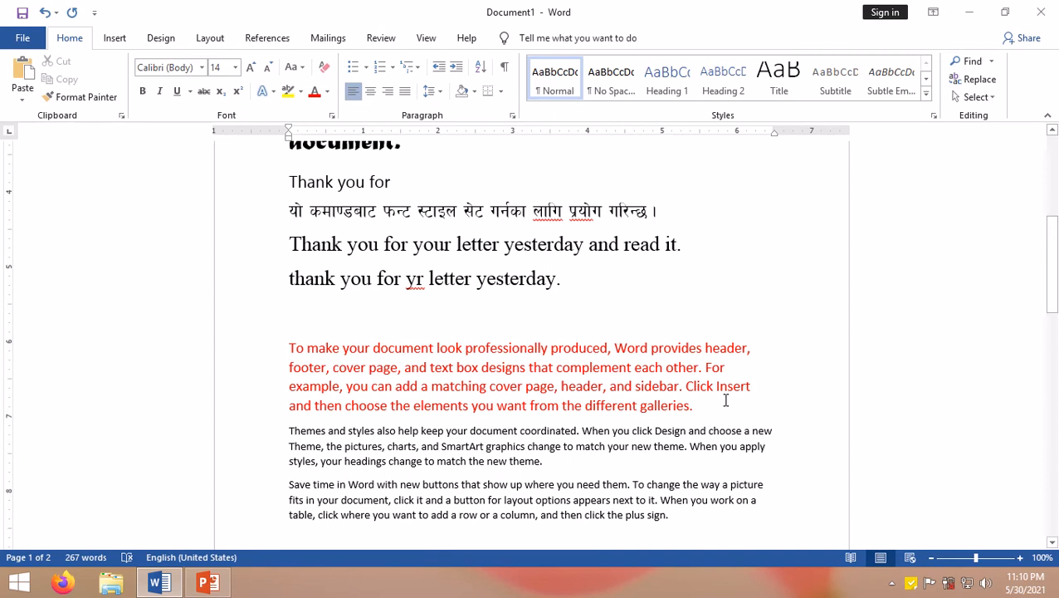
# Step: Switch to the reference note and highlight the Alt+H+FN shortcut, then return to the document
pyautogui.scroll(-3, 542, 396)
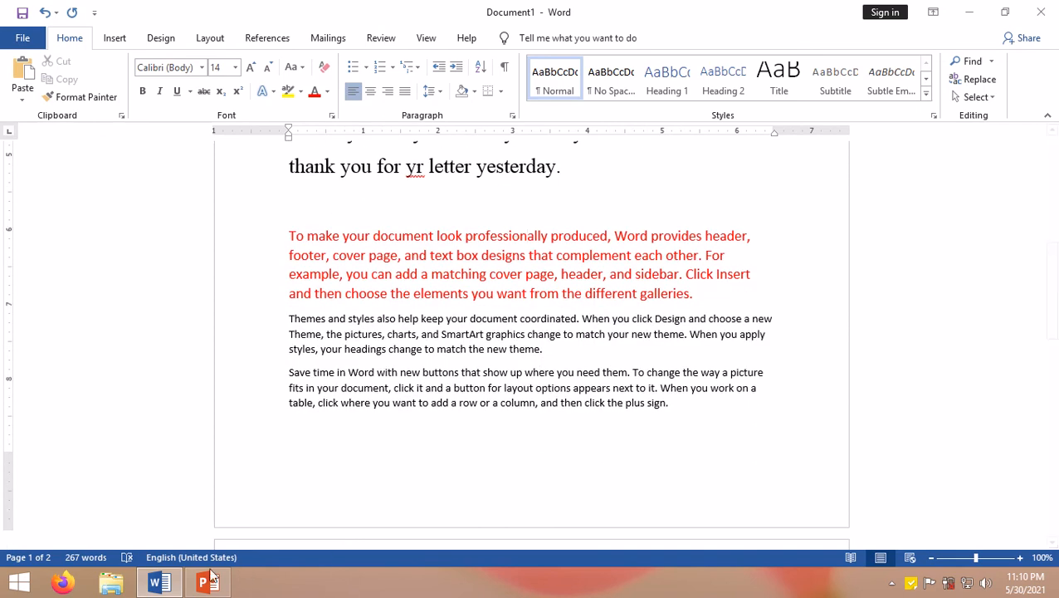
pyautogui.click(911, 584)
pyautogui.click(547, 376)
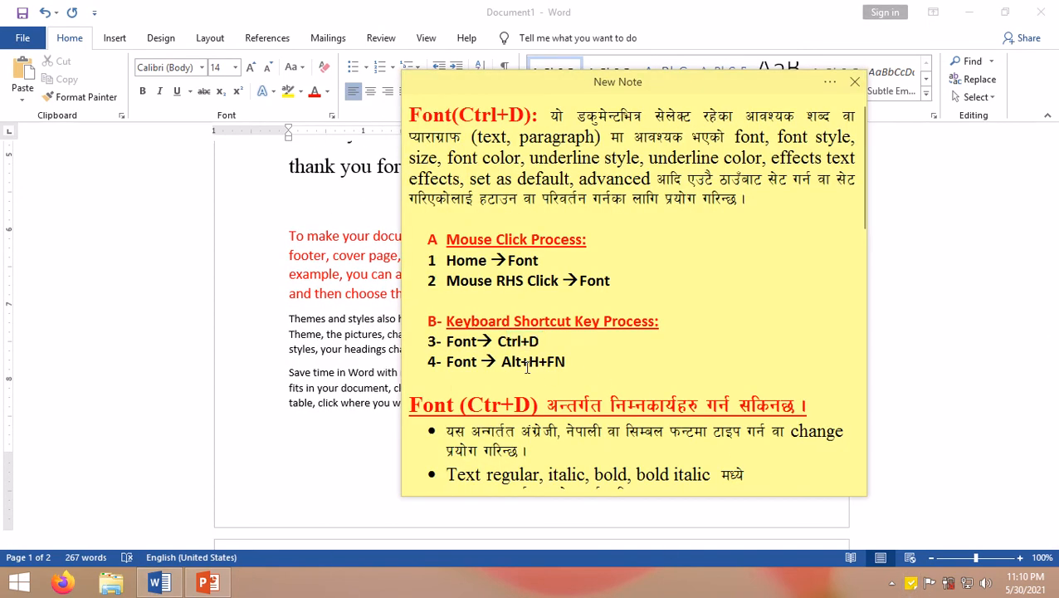
pyautogui.moveTo(501, 361); pyautogui.dragTo(581, 357)
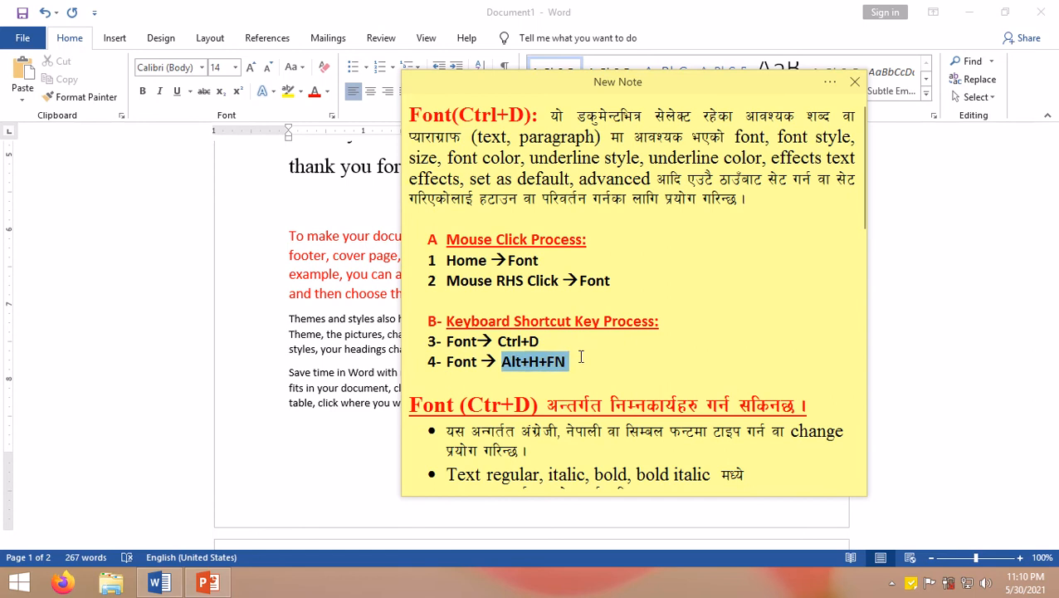
pyautogui.click(279, 359)
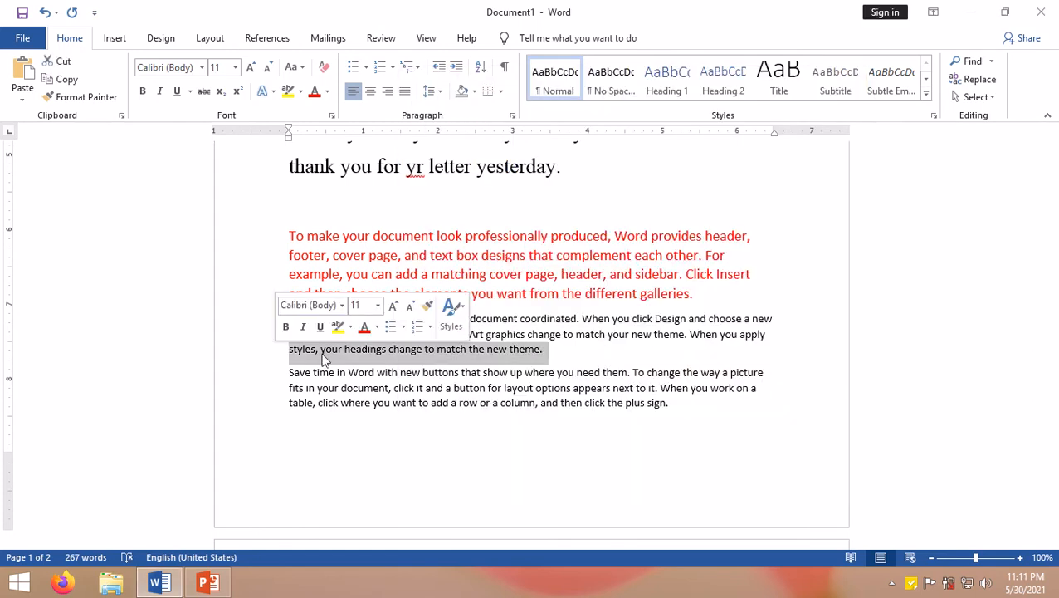
# Step: Open the Font dialog by keyboard for the 'Themes and styles' paragraph and apply Strikethrough to it
pyautogui.click(567, 387)
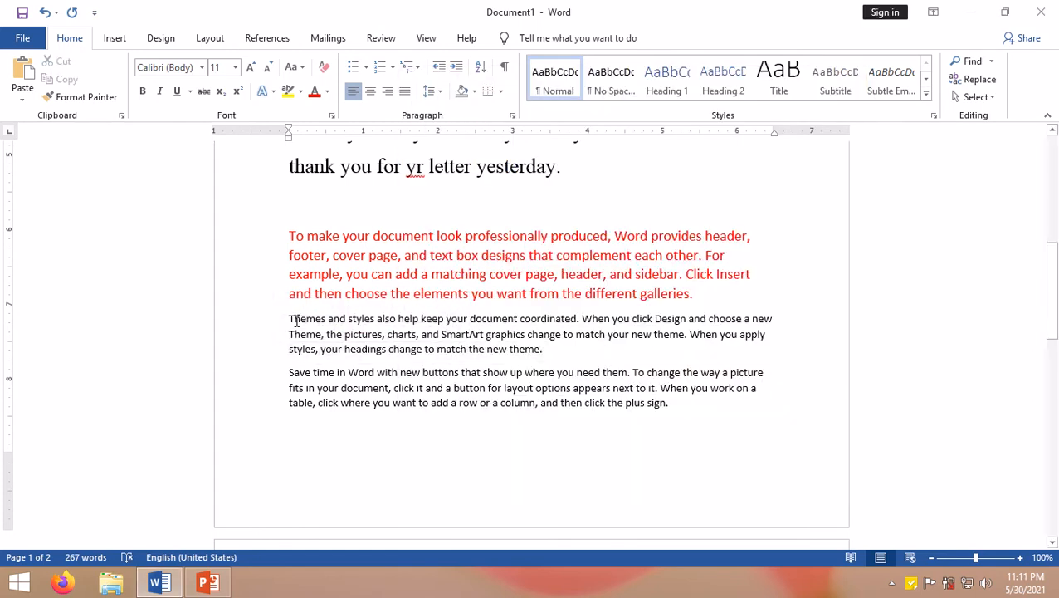
pyautogui.moveTo(292, 320); pyautogui.dragTo(555, 357)
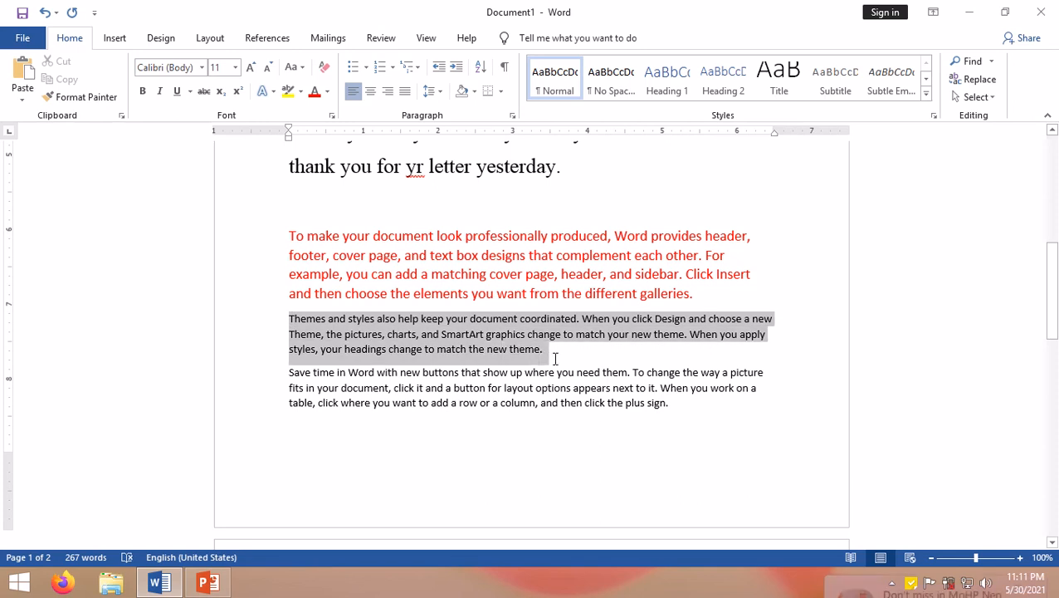
pyautogui.press('alt')
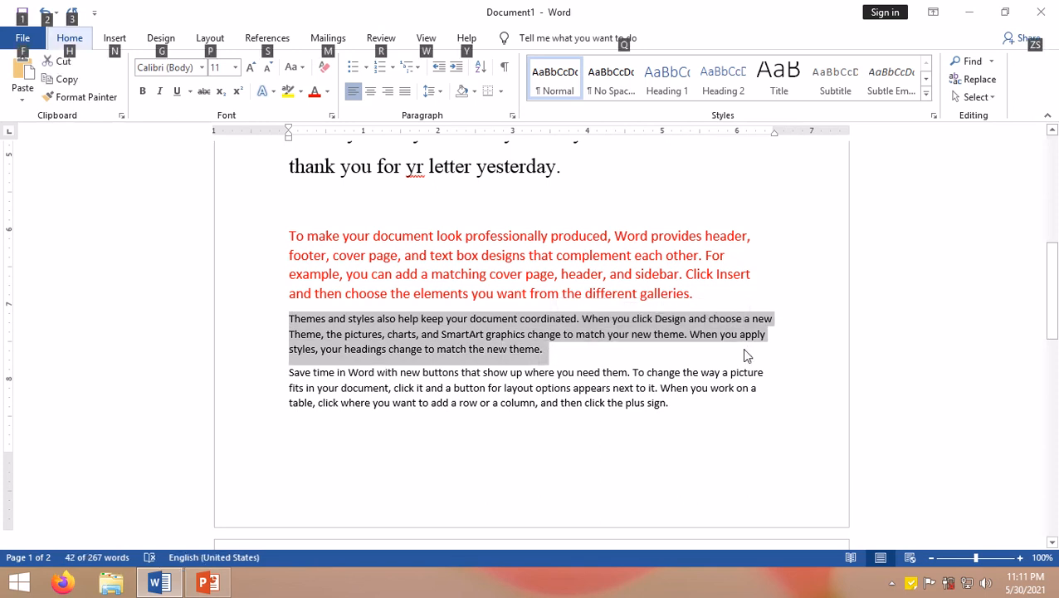
pyautogui.press('h')
pyautogui.press('f')
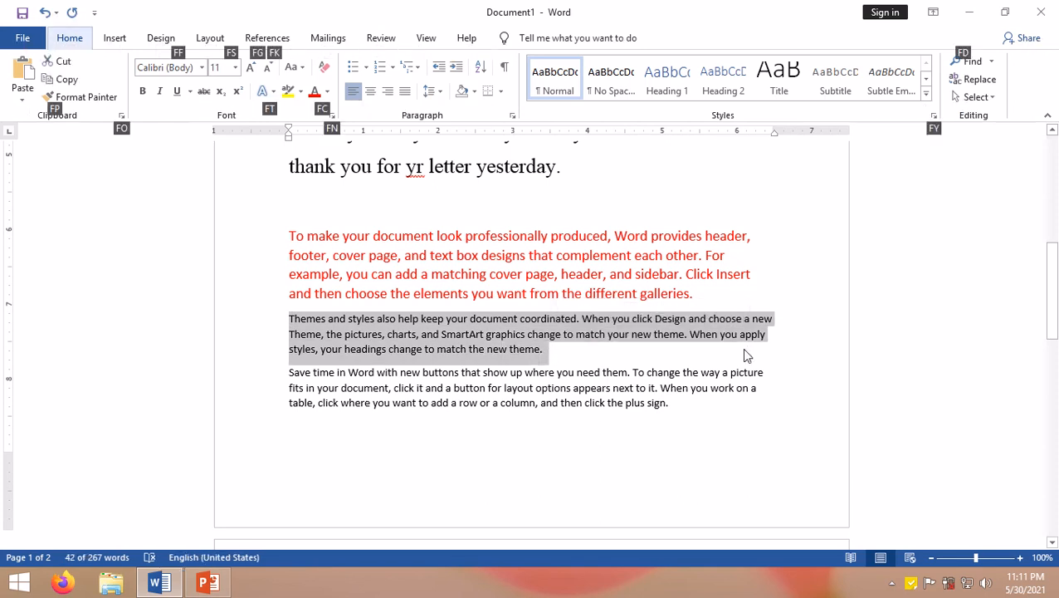
pyautogui.press('n')
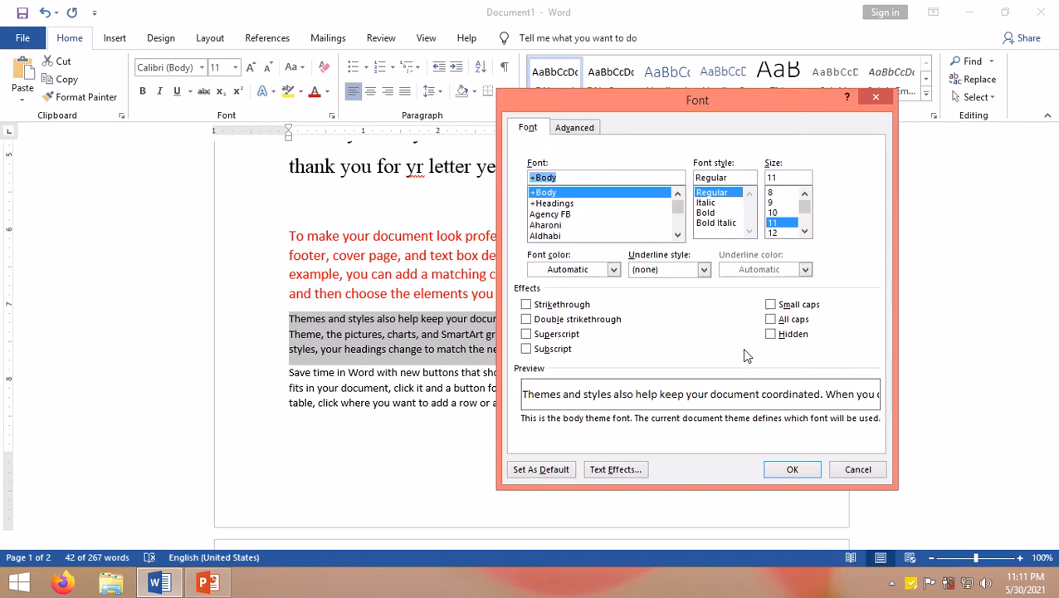
pyautogui.moveTo(652, 111); pyautogui.dragTo(662, 75)
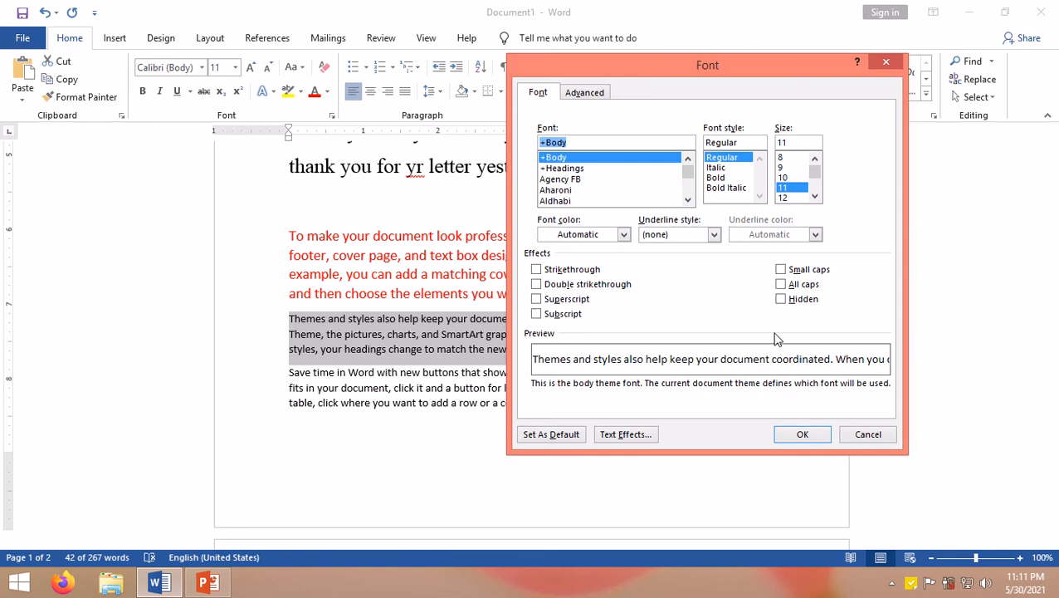
pyautogui.click(569, 277)
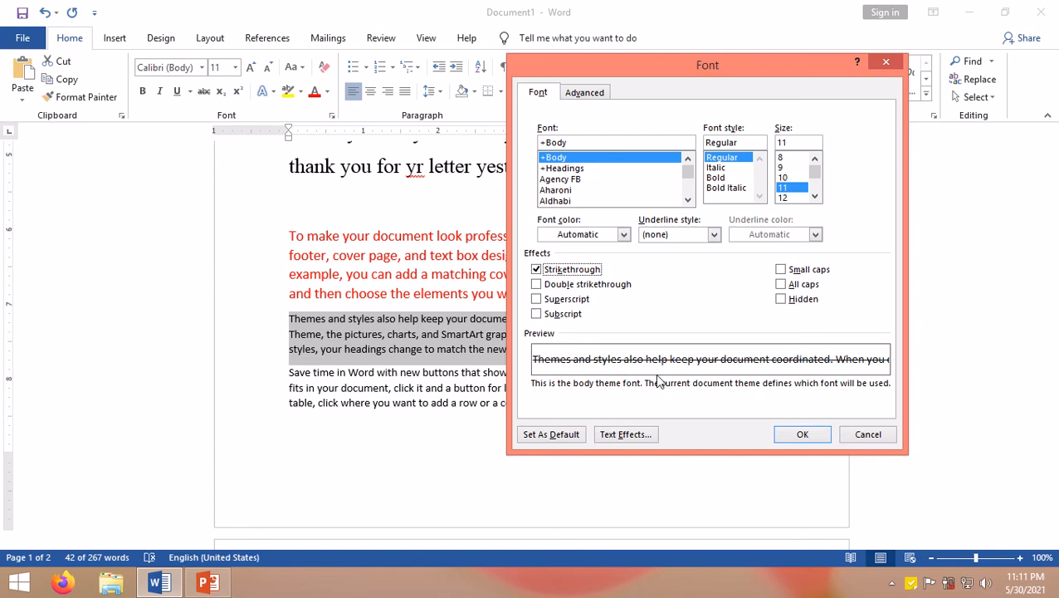
pyautogui.click(802, 434)
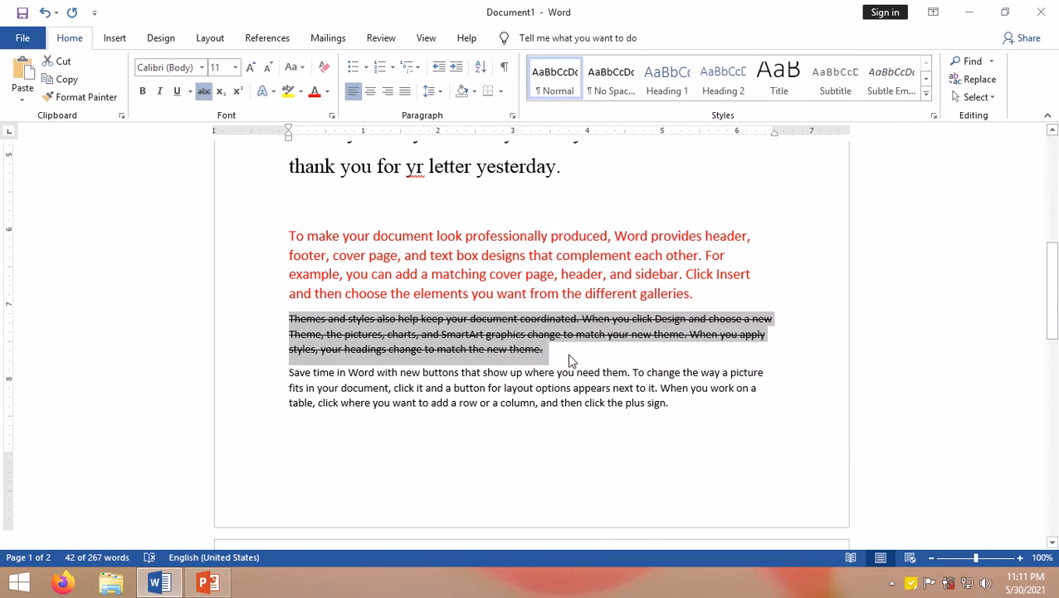
pyautogui.click(540, 352)
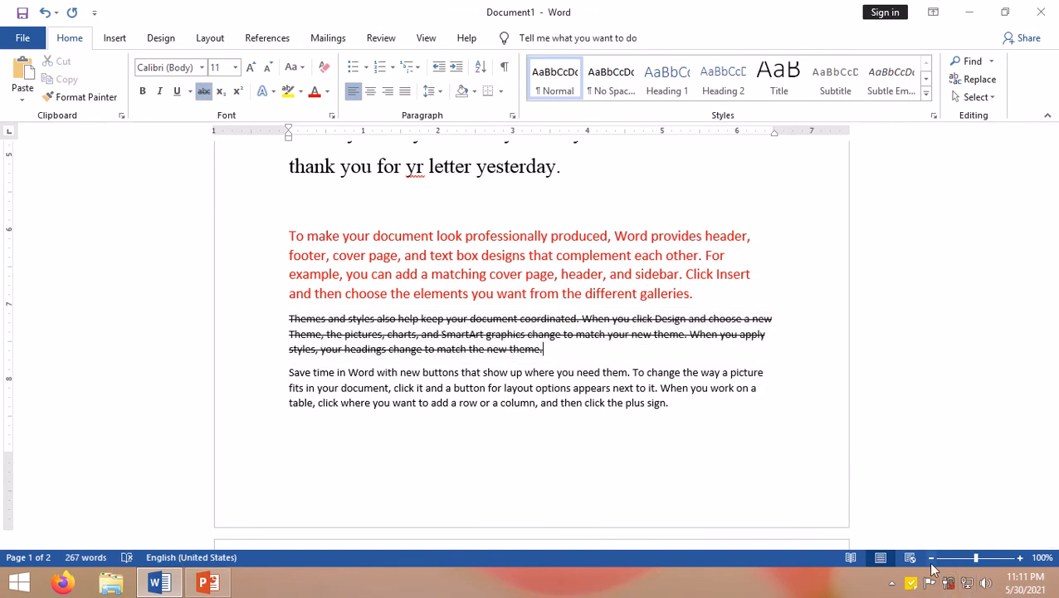
# Step: Switch to the reference note, scroll to the Font (Ctr+D) section and highlight its first bullet
pyautogui.click(910, 583)
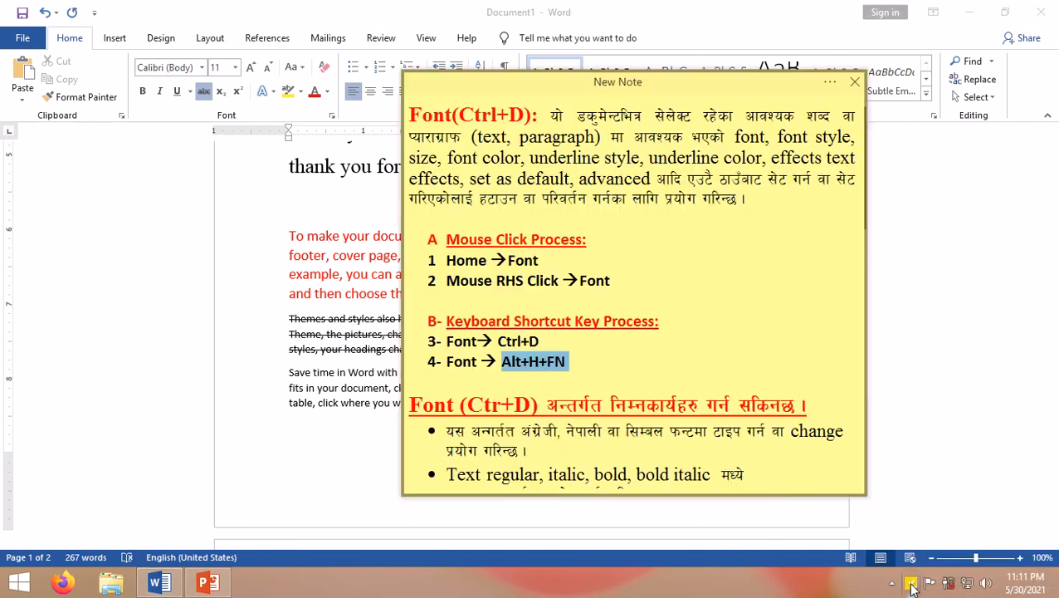
pyautogui.click(583, 429)
pyautogui.scroll(-4, 546, 402)
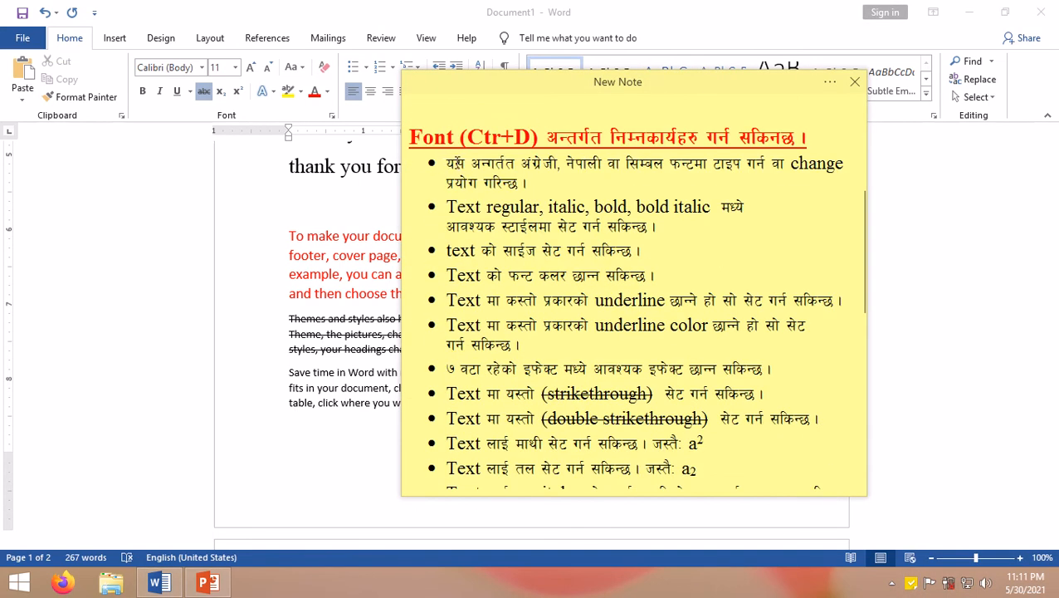
pyautogui.moveTo(449, 163); pyautogui.dragTo(548, 179)
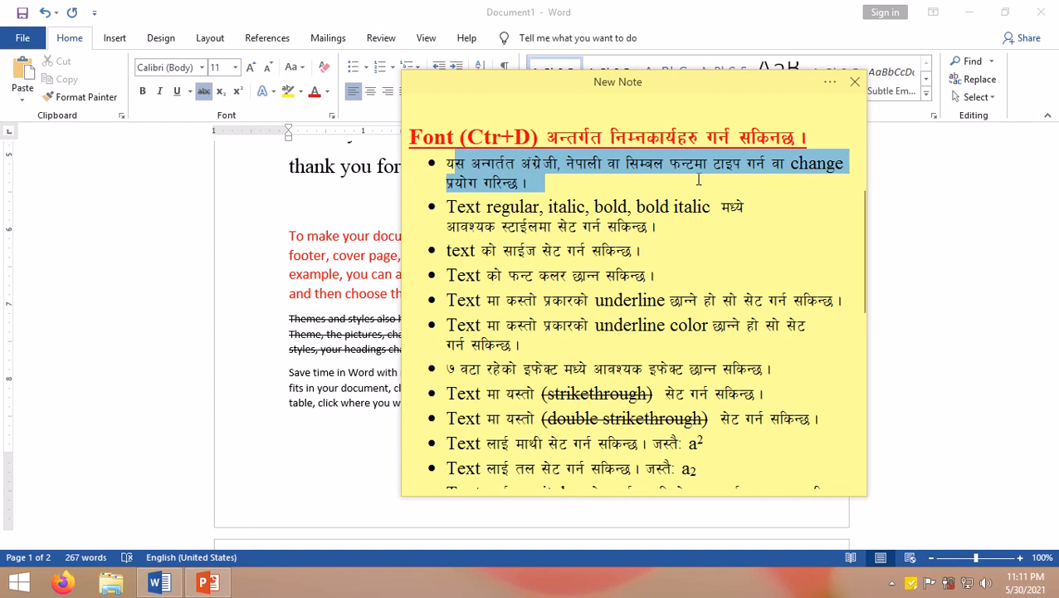
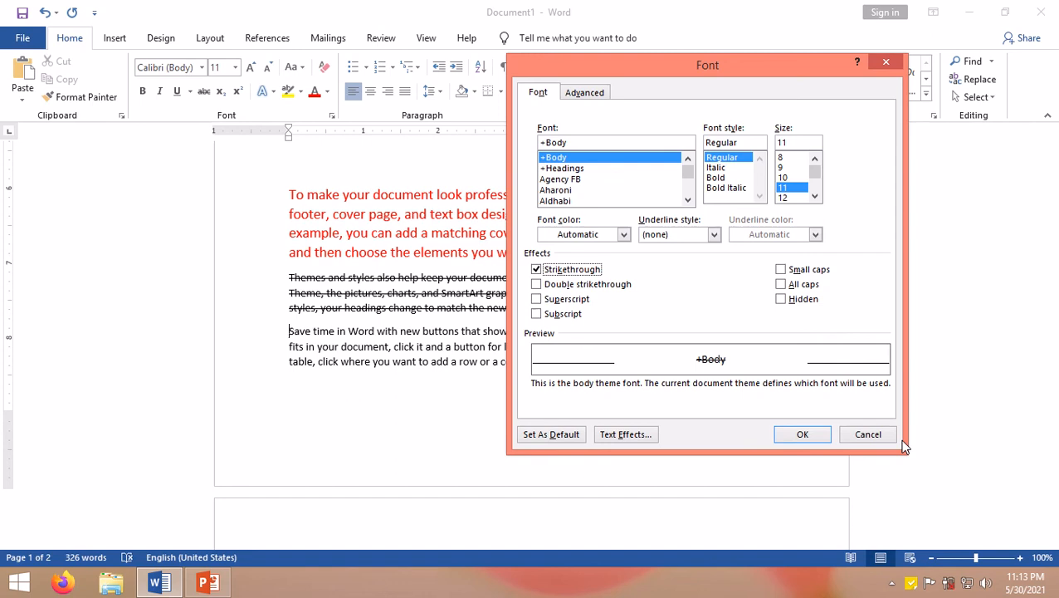
# Step: Change the 'Themes and styles' paragraph's effect from Strikethrough to Double strikethrough and confirm the Font dialog
pyautogui.click(573, 284)
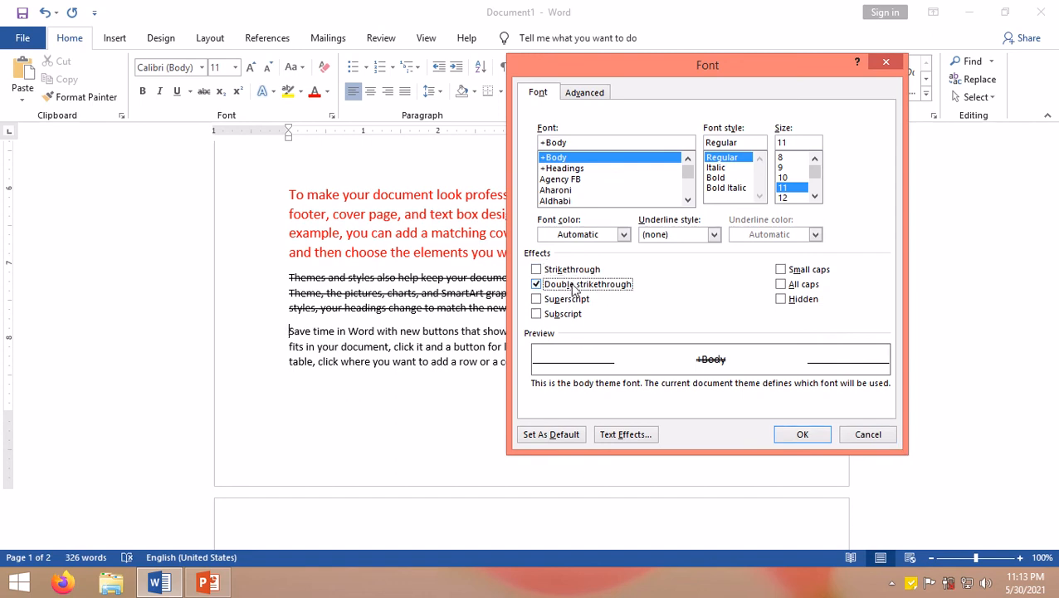
pyautogui.click(799, 437)
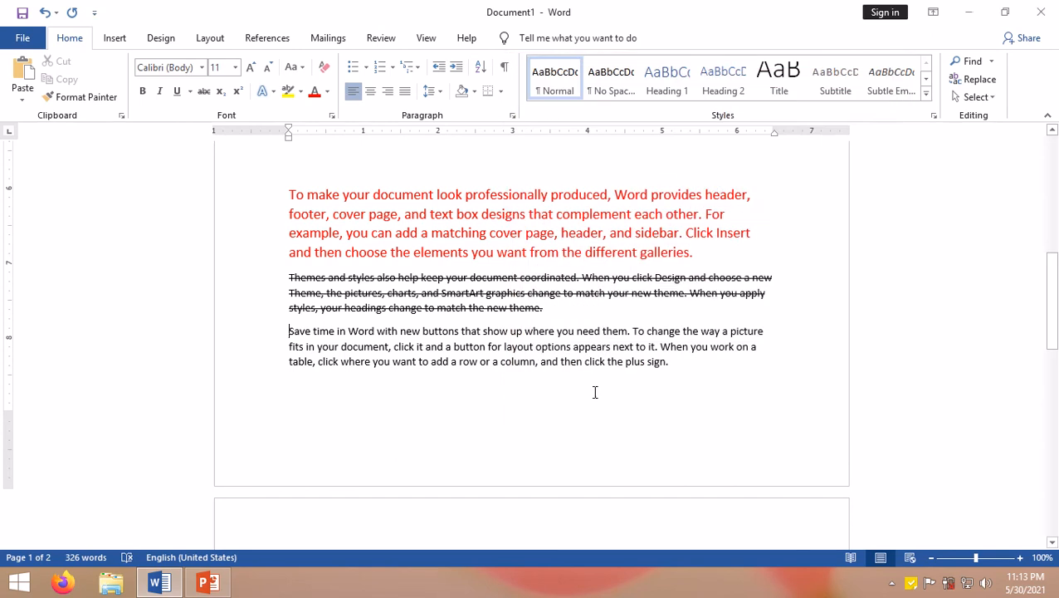
# Step: Select the 'Save time in Word' paragraph, open the Font dialog by keyboard, and apply Double strikethrough
pyautogui.click(290, 332)
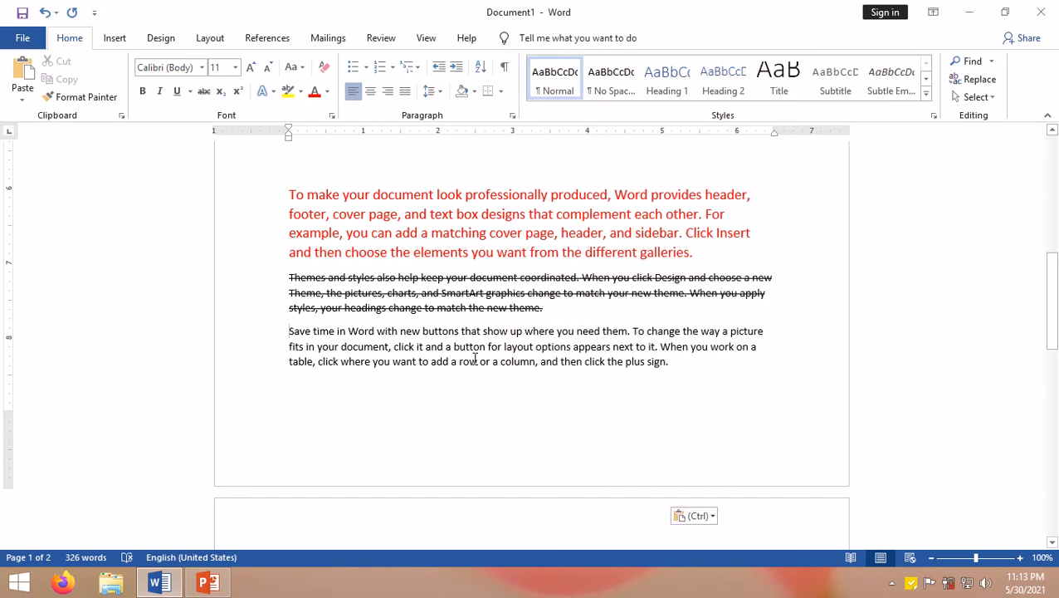
pyautogui.keyDown('shift'); pyautogui.click(674, 364); pyautogui.keyUp('shift')
pyautogui.hotkey('ctrl', 'd')
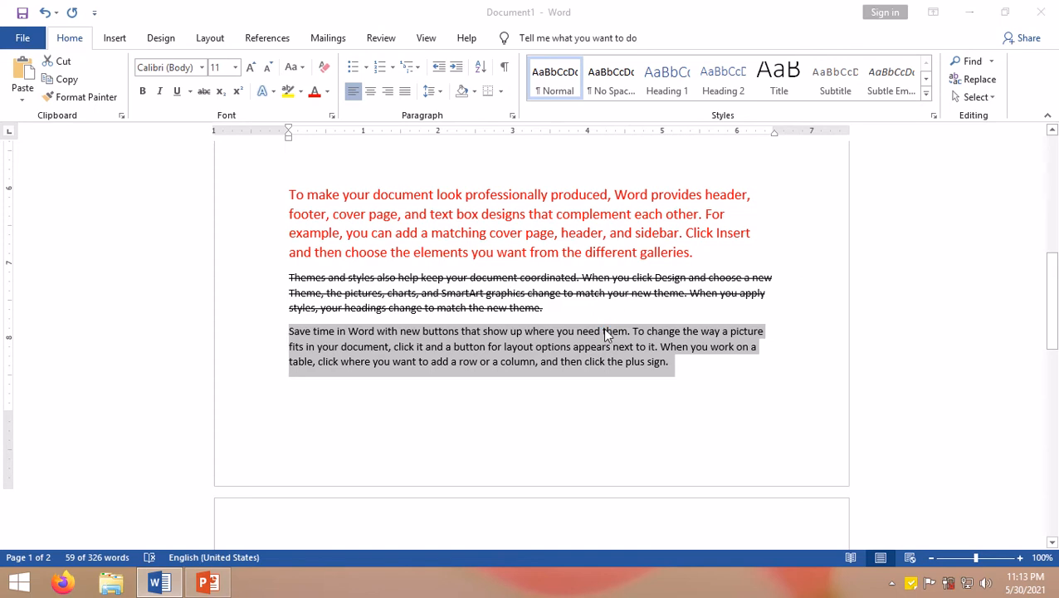
pyautogui.click(571, 285)
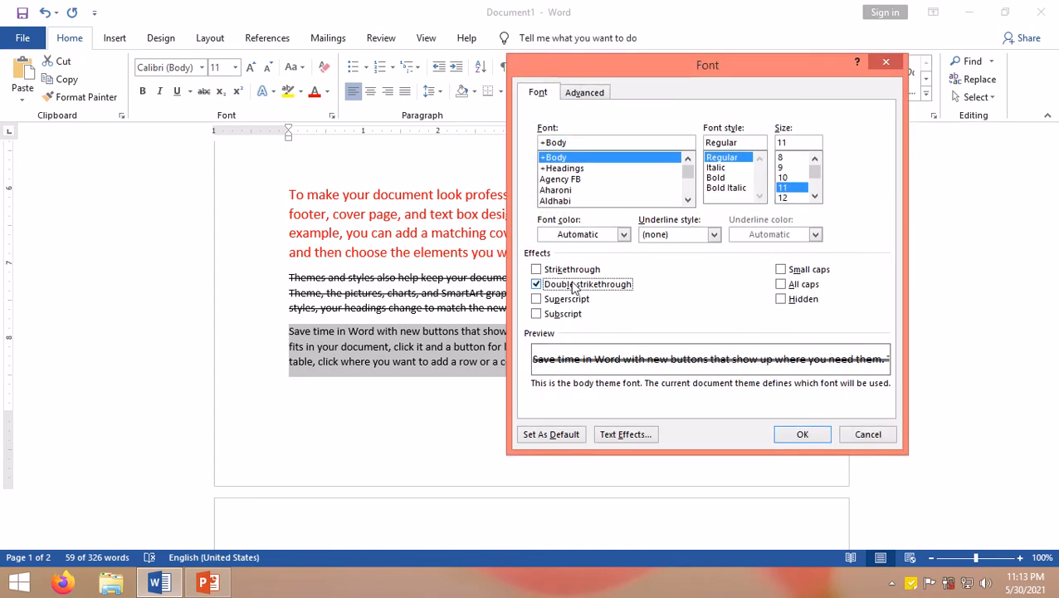
pyautogui.click(803, 434)
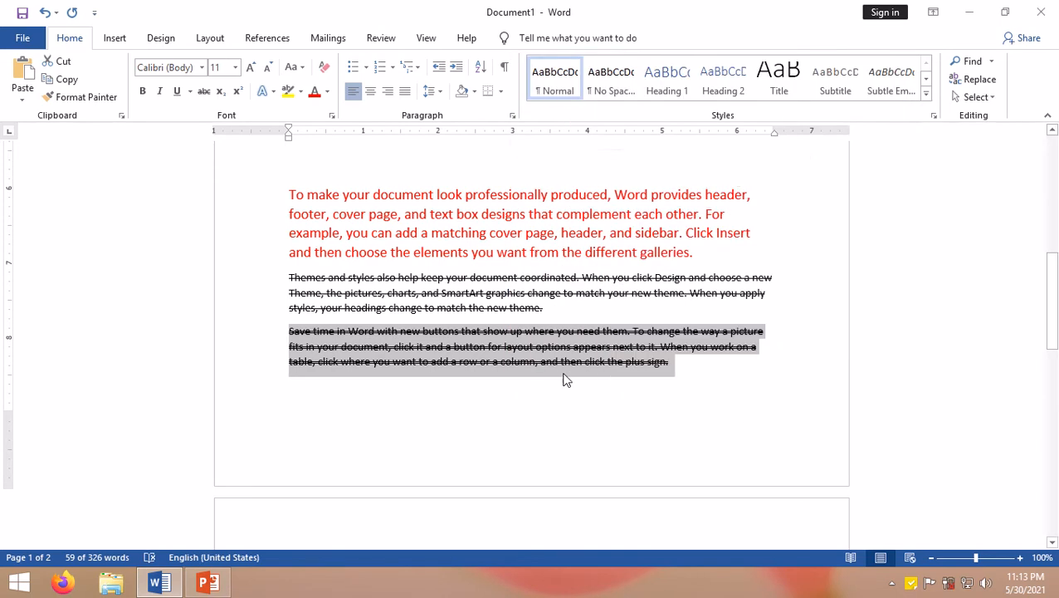
# Step: Type H2O on the empty line below the 'Save time in Word' paragraph and move to the next line
pyautogui.scroll(5, 628, 379)
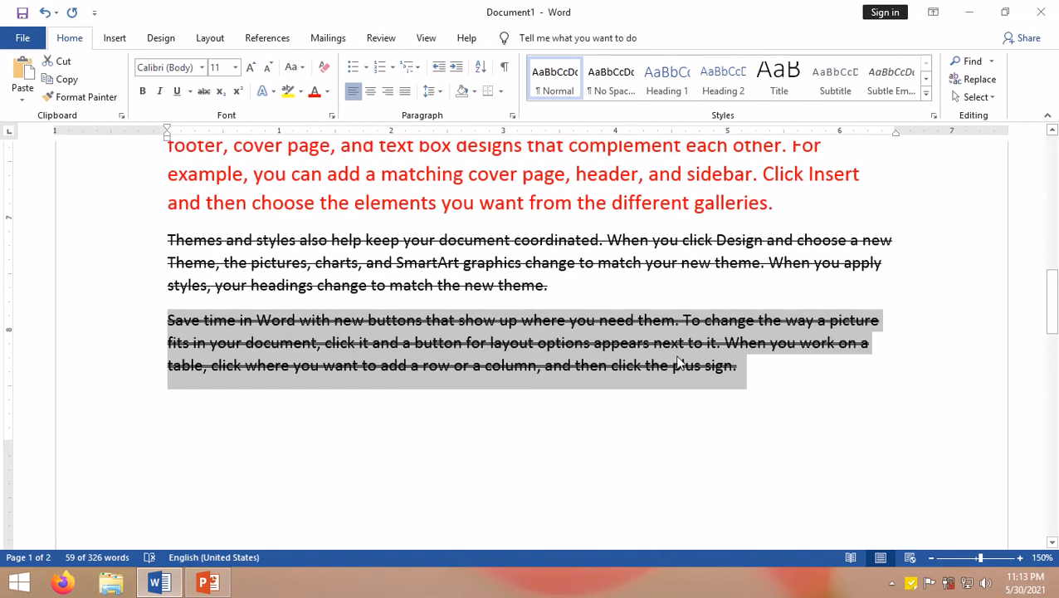
pyautogui.scroll(-4, 678, 360)
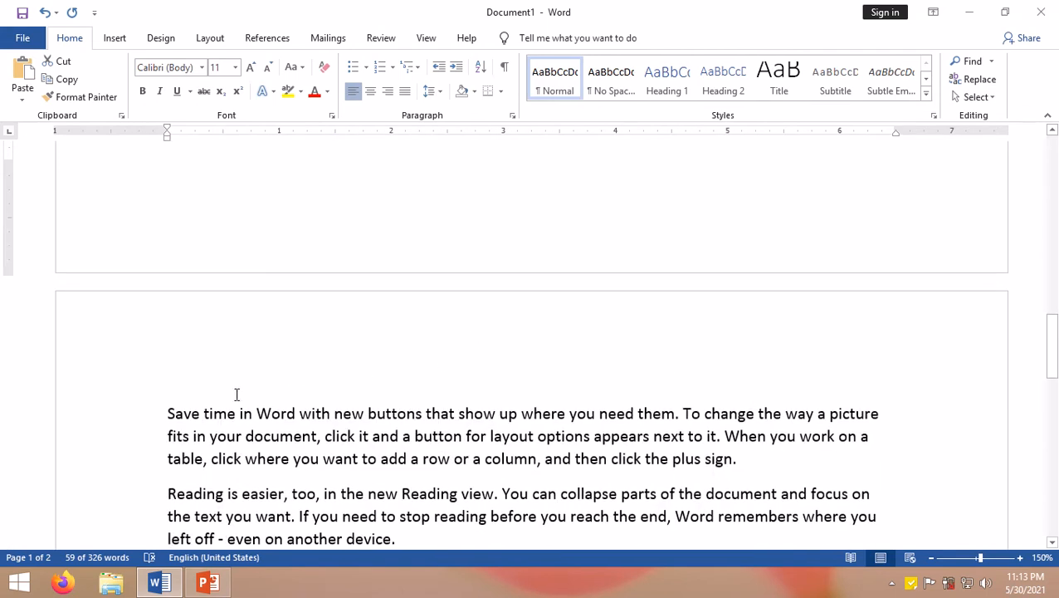
pyautogui.click(169, 412)
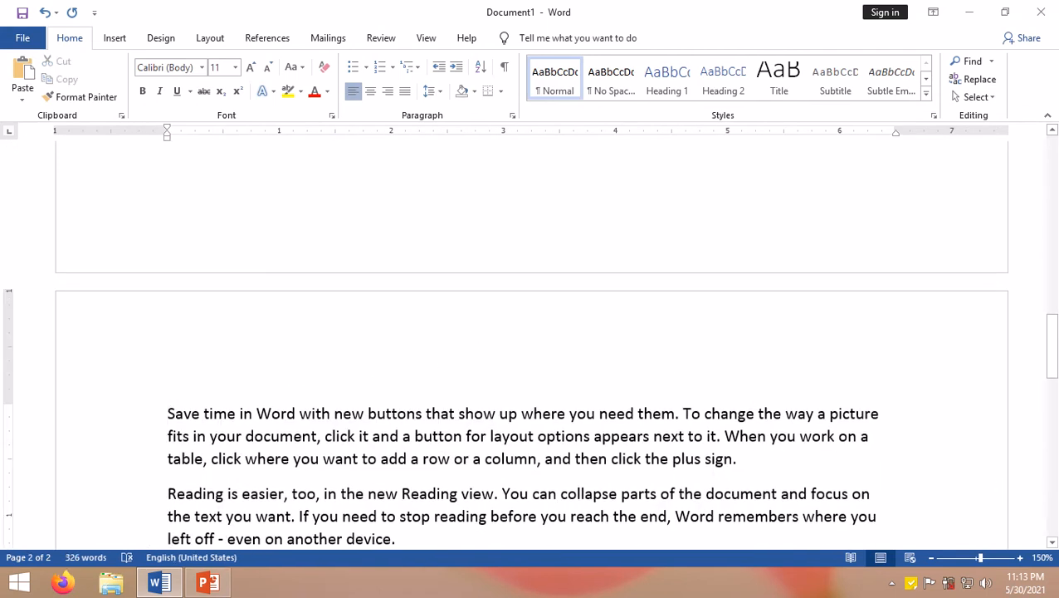
pyautogui.scroll(1, 531, 373)
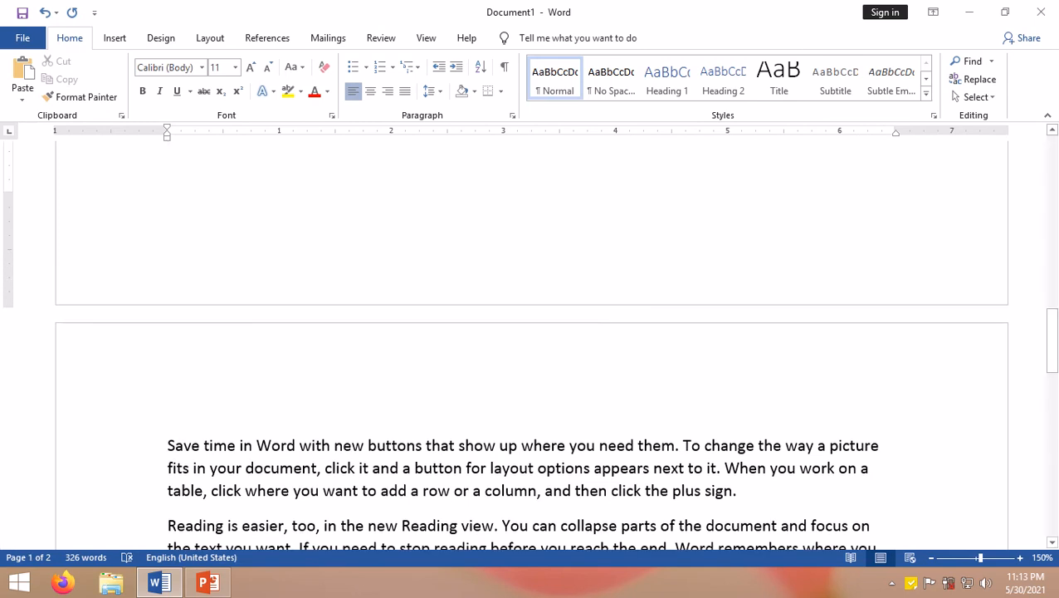
pyautogui.scroll(3, 648, 521)
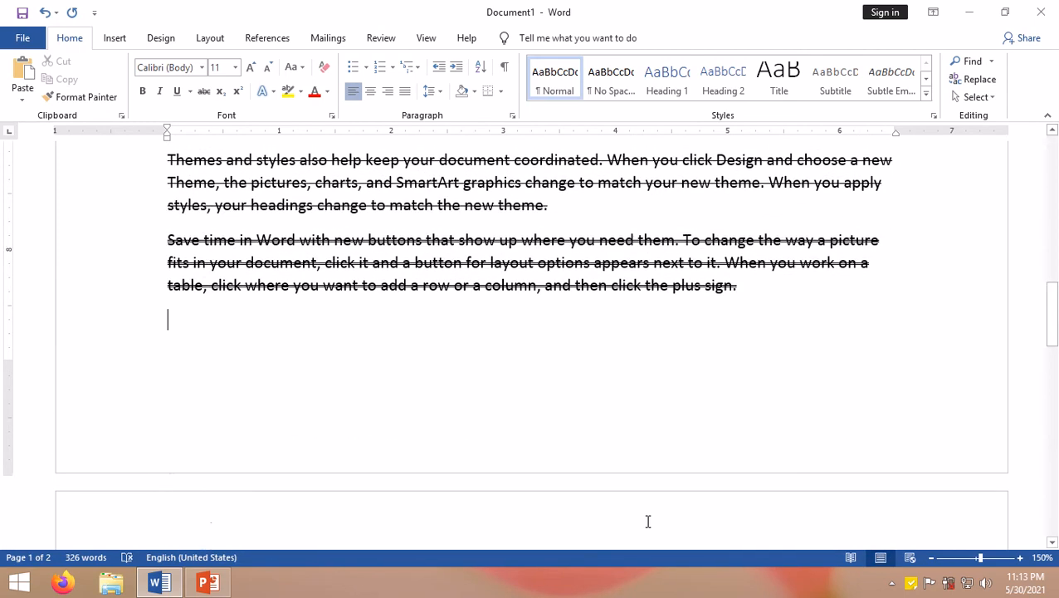
pyautogui.write('h')
pyautogui.press('BackSpace')
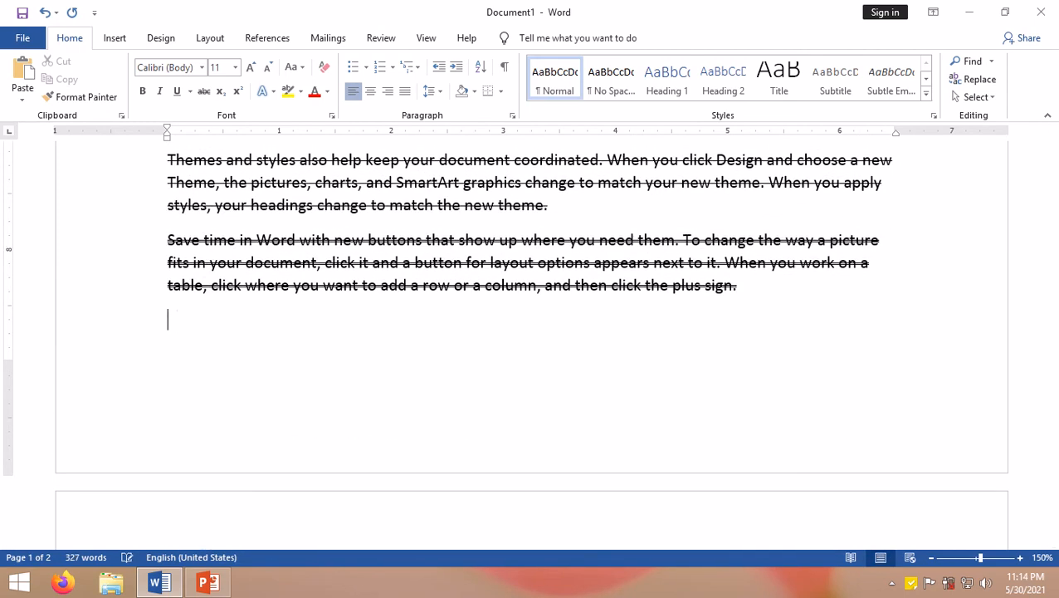
pyautogui.write('H')
pyautogui.write('2')
pyautogui.write(')')
pyautogui.write('O')
pyautogui.press('Down')
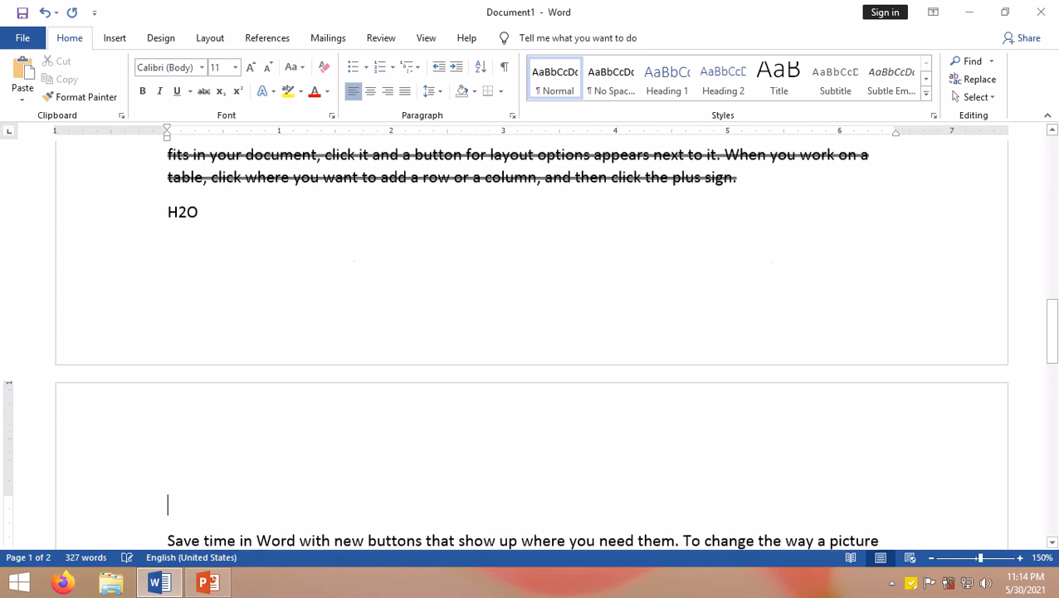
# Step: Type the expression A2+b2 on the line below H2O
pyautogui.scroll(2, 178, 245)
pyautogui.click(190, 260)
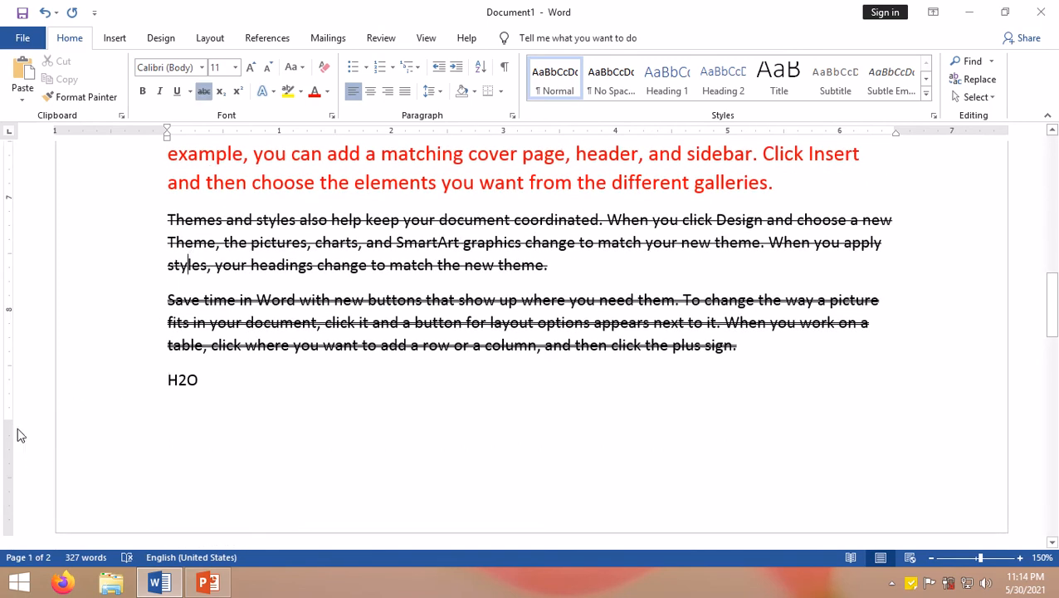
pyautogui.moveTo(10, 424); pyautogui.dragTo(14, 496)
pyautogui.click(178, 406)
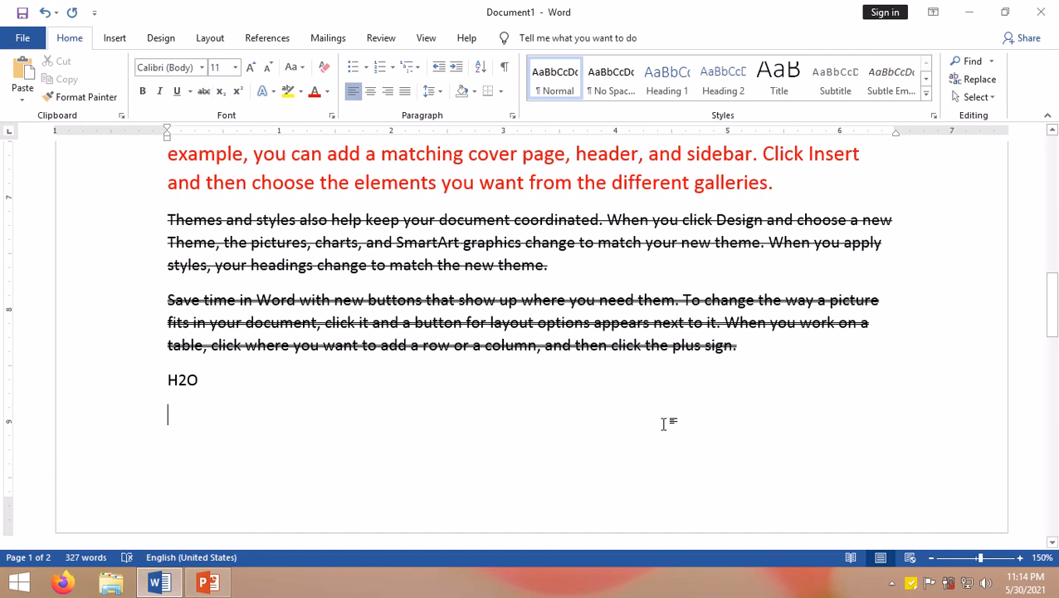
pyautogui.write('A2')
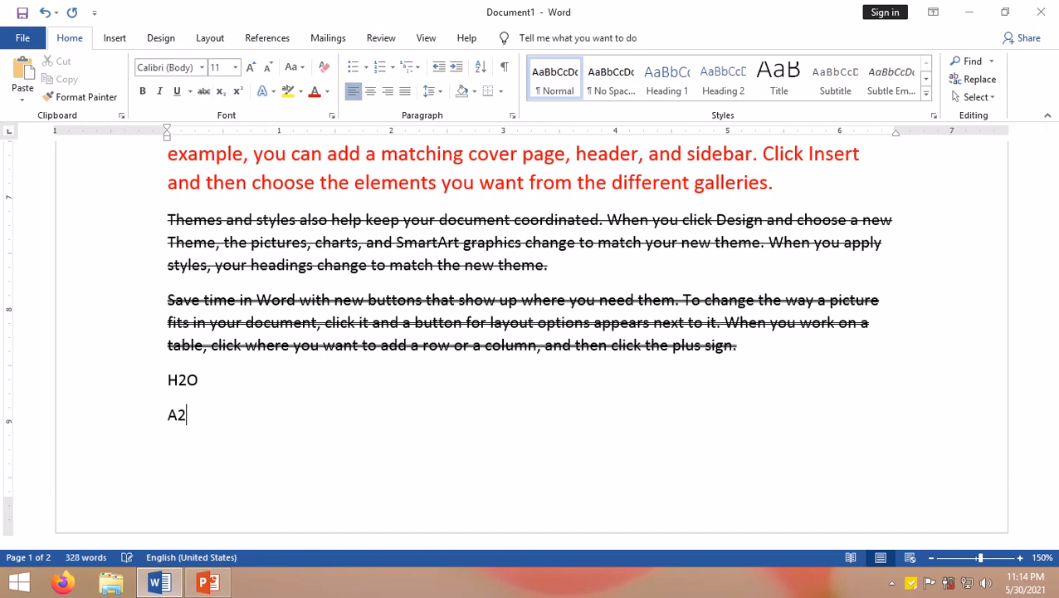
pyautogui.press('BackSpace')
pyautogui.press('BackSpace')
pyautogui.write('A2')
pyautogui.write('-')
pyautogui.write('=b')
pyautogui.press('BackSpace')
pyautogui.press('BackSpace')
pyautogui.write('+b2')
# Step: Replace the capital A at the start of the expression with a lowercase a
pyautogui.press('Left')
pyautogui.press('Left')
pyautogui.press('Left')
pyautogui.hotkey('shift', 'Right')
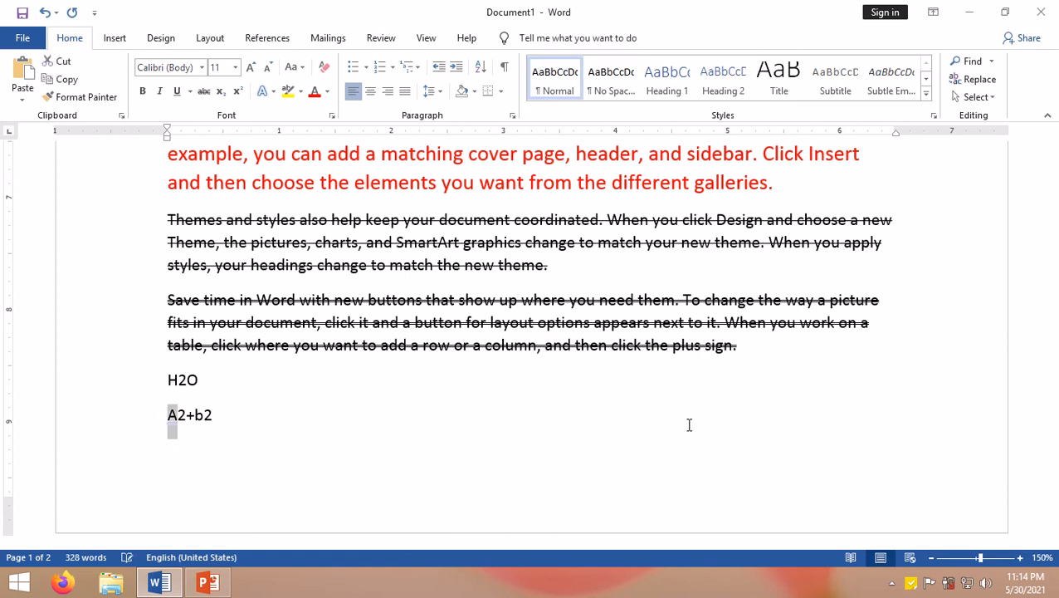
pyautogui.write('a')
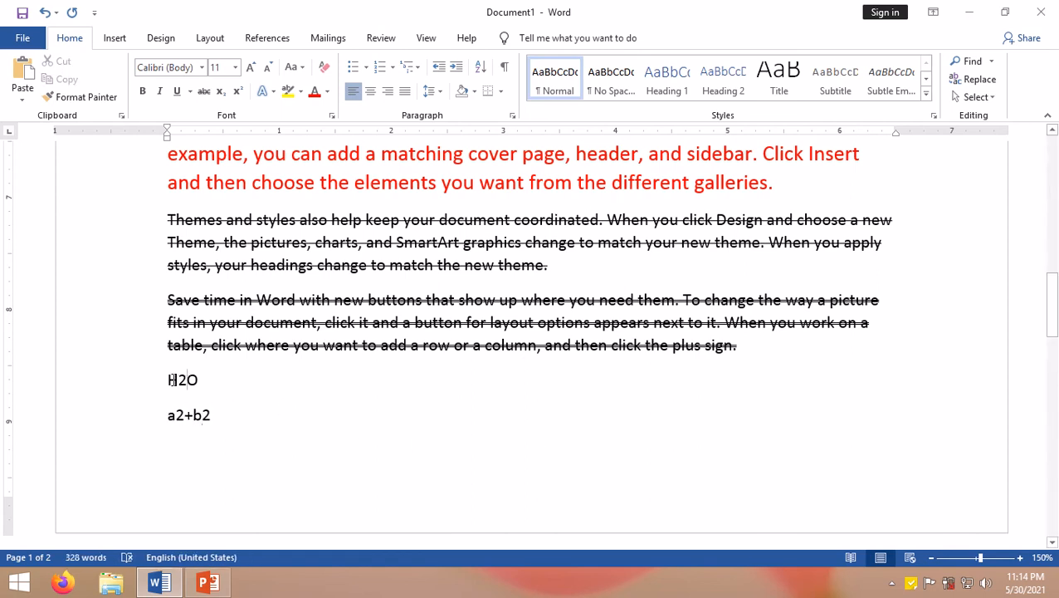
# Step: Select the 2 in H2O and make it subscript through the Font dialog
pyautogui.moveTo(187, 380)
pyautogui.mouseDown()
pyautogui.moveTo(168, 380)
pyautogui.moveTo(178, 380)
pyautogui.mouseUp()
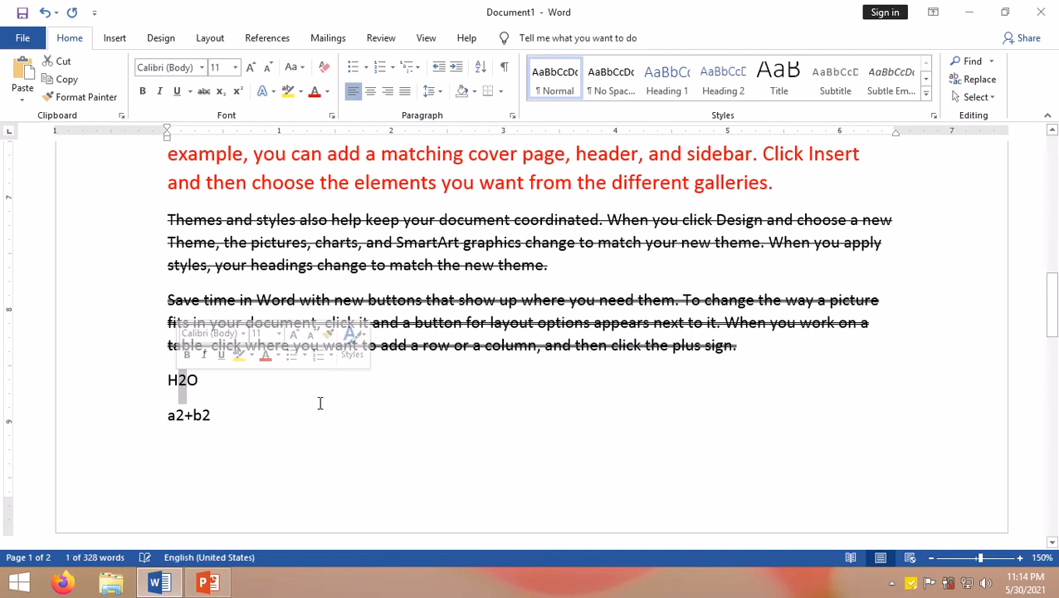
pyautogui.hotkey('ctrl', 'd')
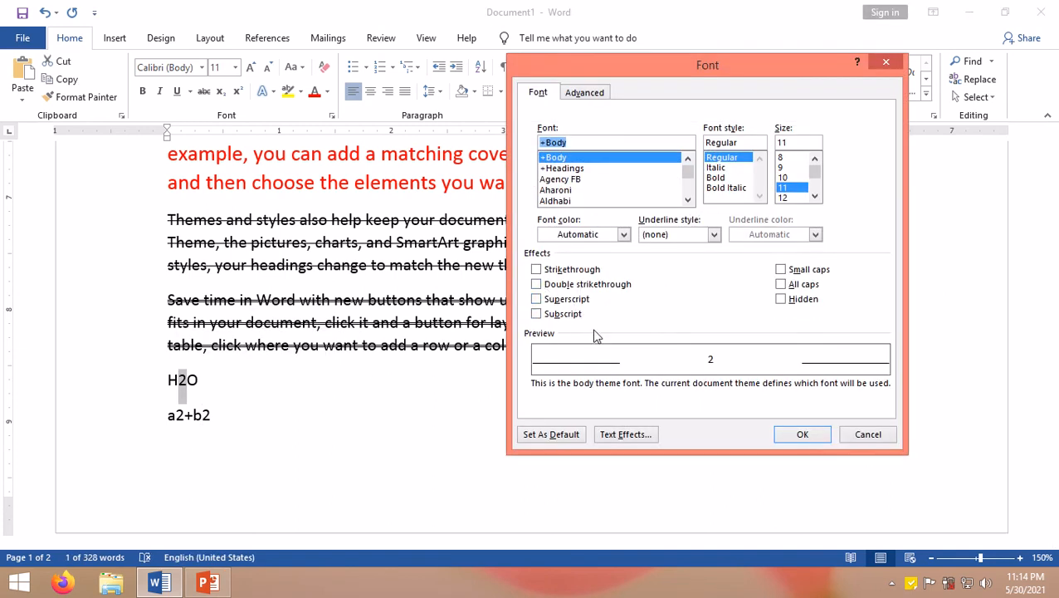
pyautogui.click(561, 319)
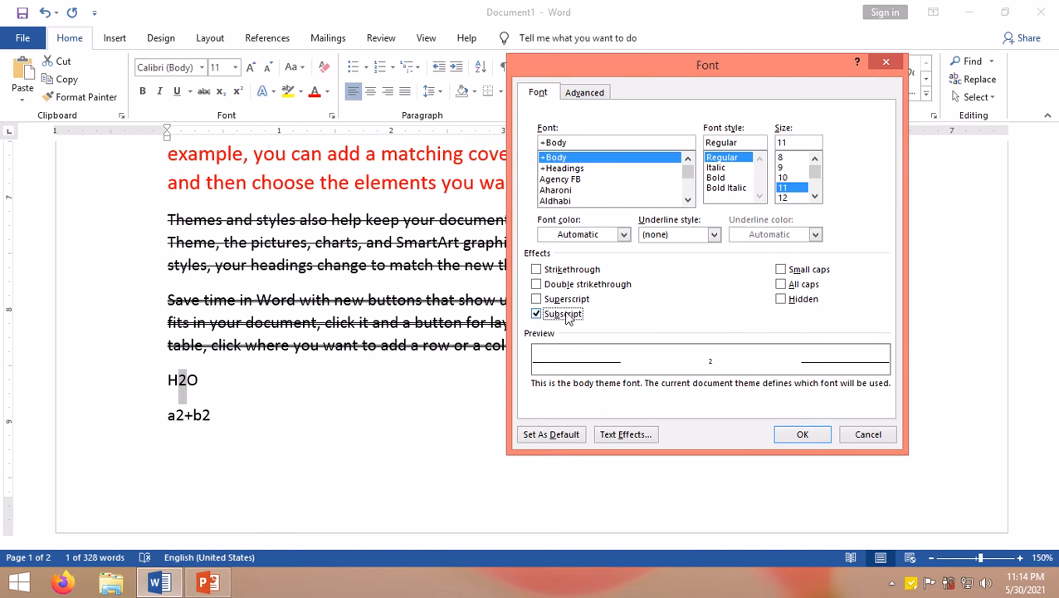
pyautogui.click(564, 315)
pyautogui.click(567, 320)
pyautogui.click(802, 434)
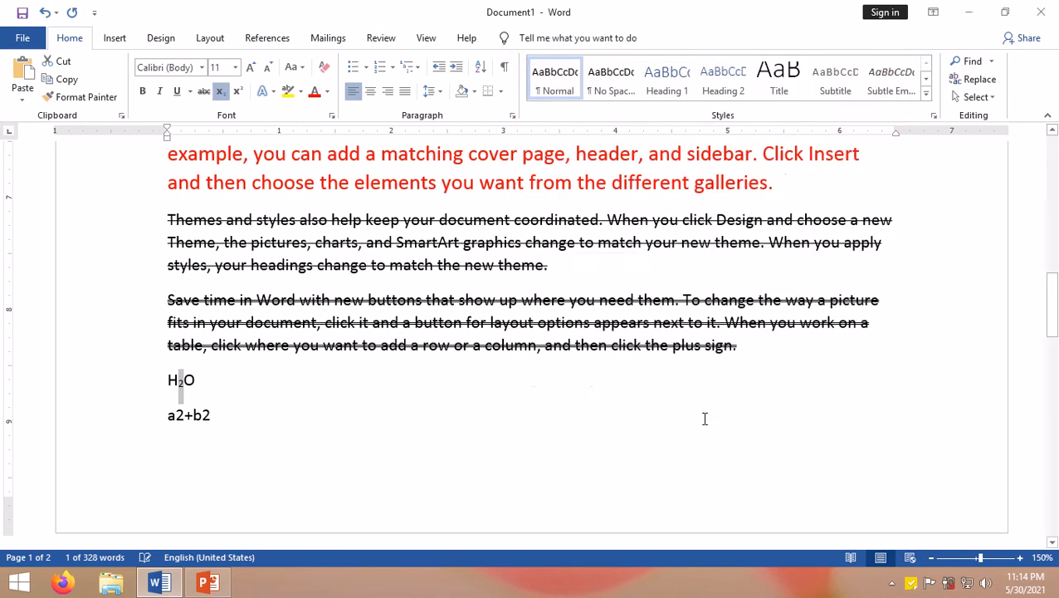
pyautogui.click(236, 382)
# Step: Select the 2 after a in a2+b2 and make it superscript through the Font dialog
pyautogui.scroll(5, 229, 386)
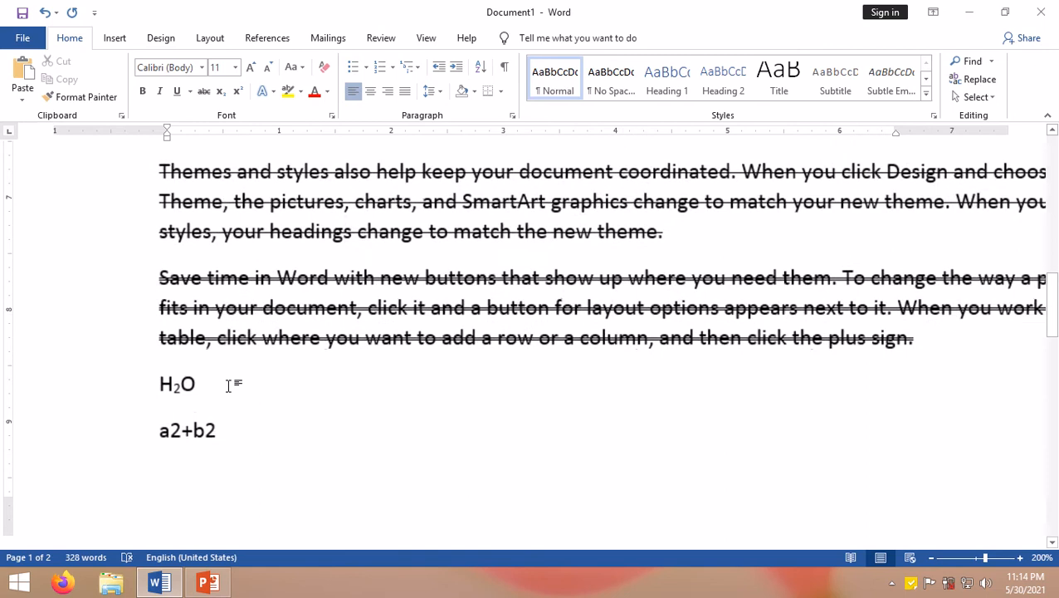
pyautogui.scroll(4, 229, 385)
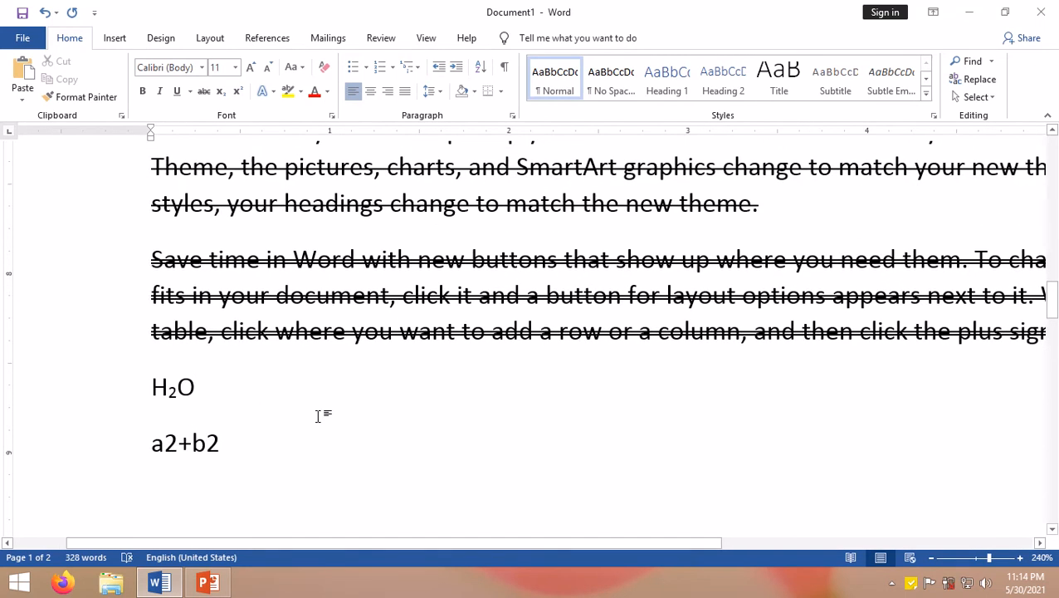
pyautogui.click(175, 395)
pyautogui.moveTo(178, 444); pyautogui.dragTo(170, 437)
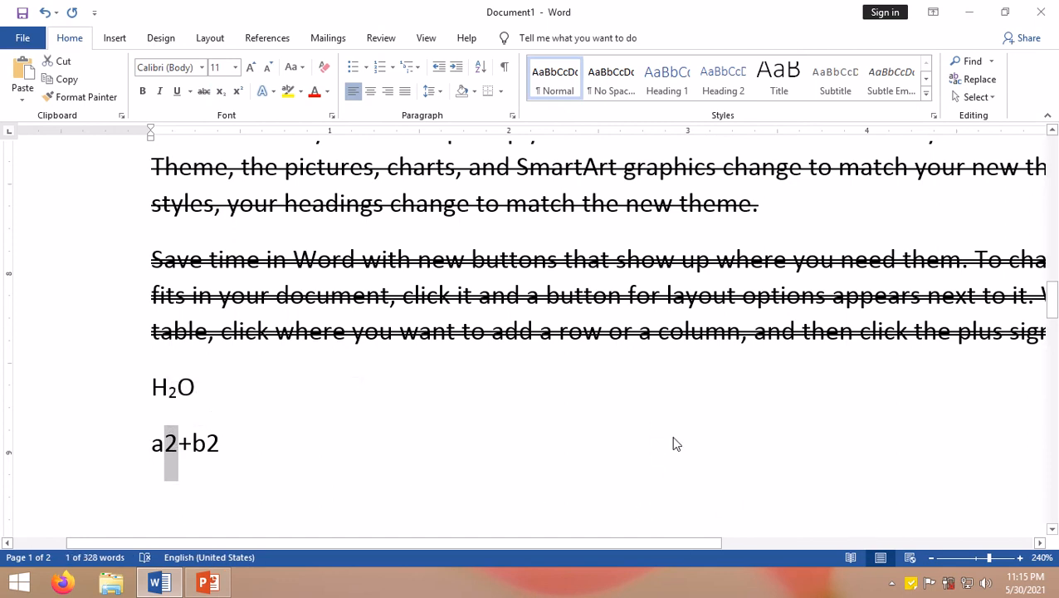
pyautogui.hotkey('ctrl', 'd')
pyautogui.click(570, 301)
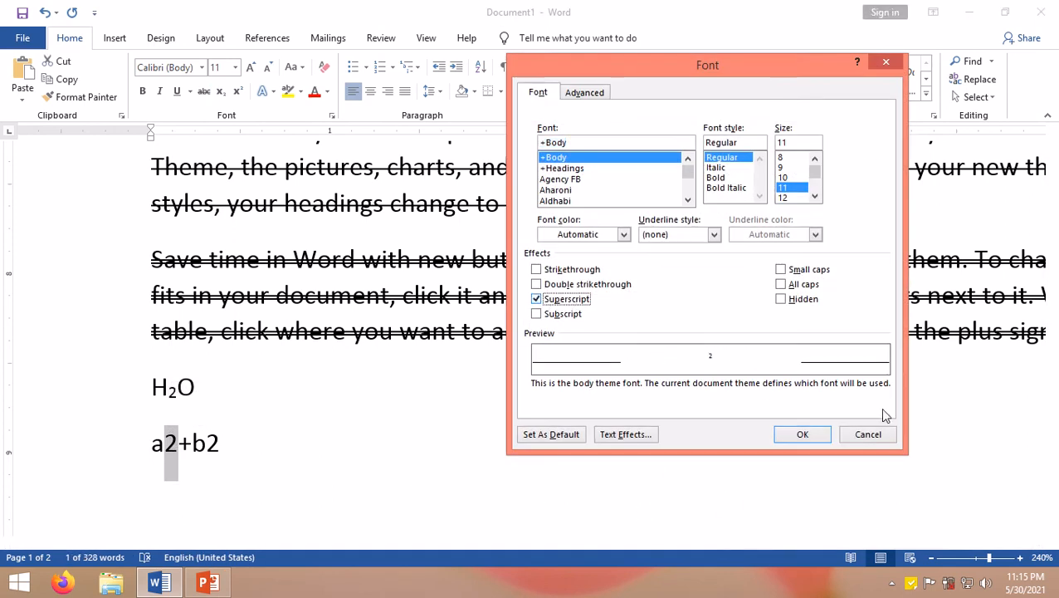
pyautogui.click(802, 433)
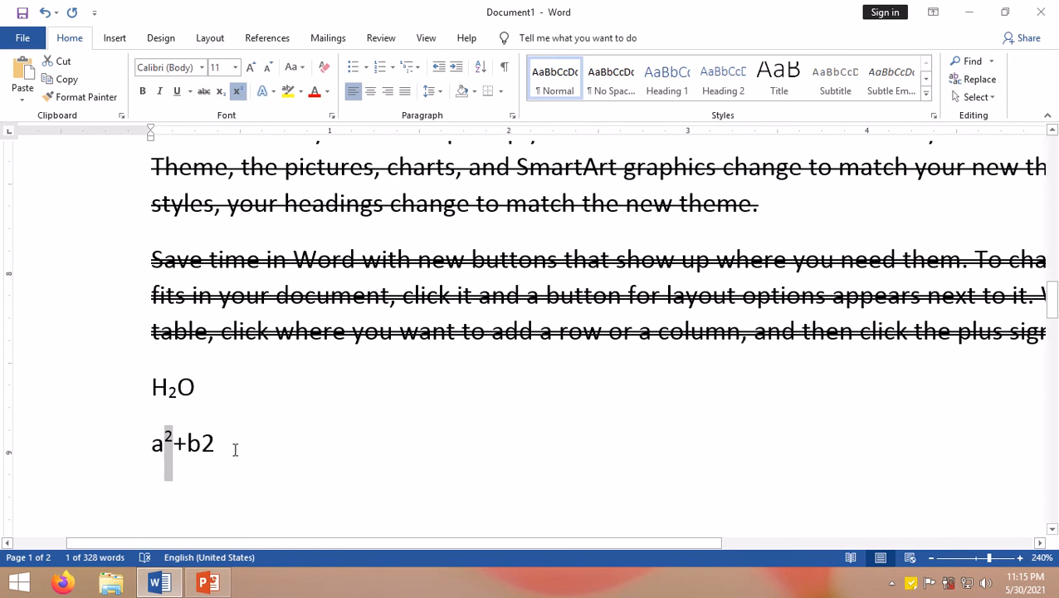
pyautogui.click(174, 438)
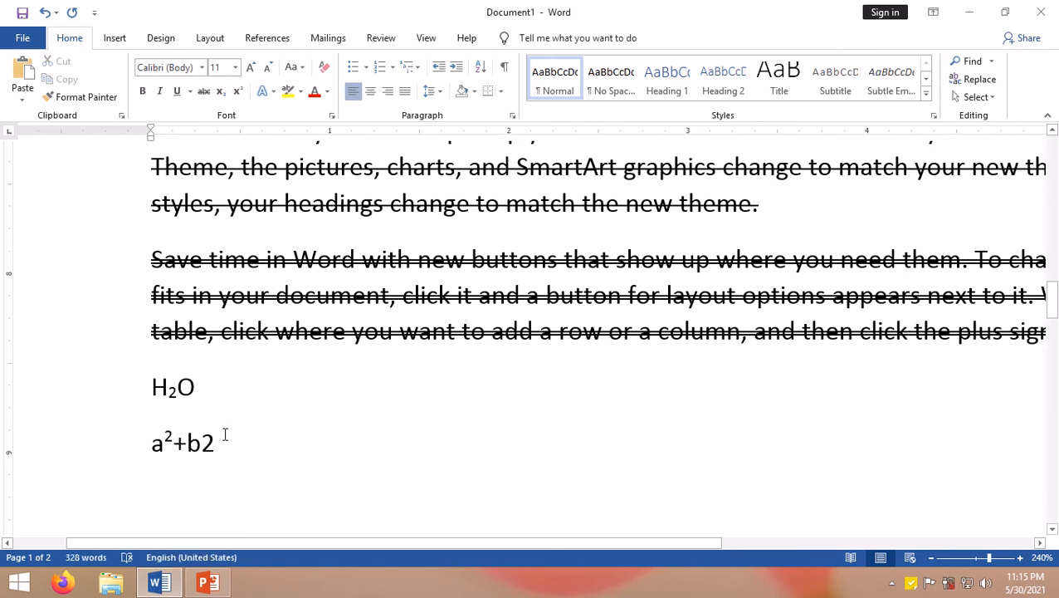
# Step: Select the final 2 after b and make it superscript through the Font dialog
pyautogui.moveTo(214, 438); pyautogui.dragTo(202, 438)
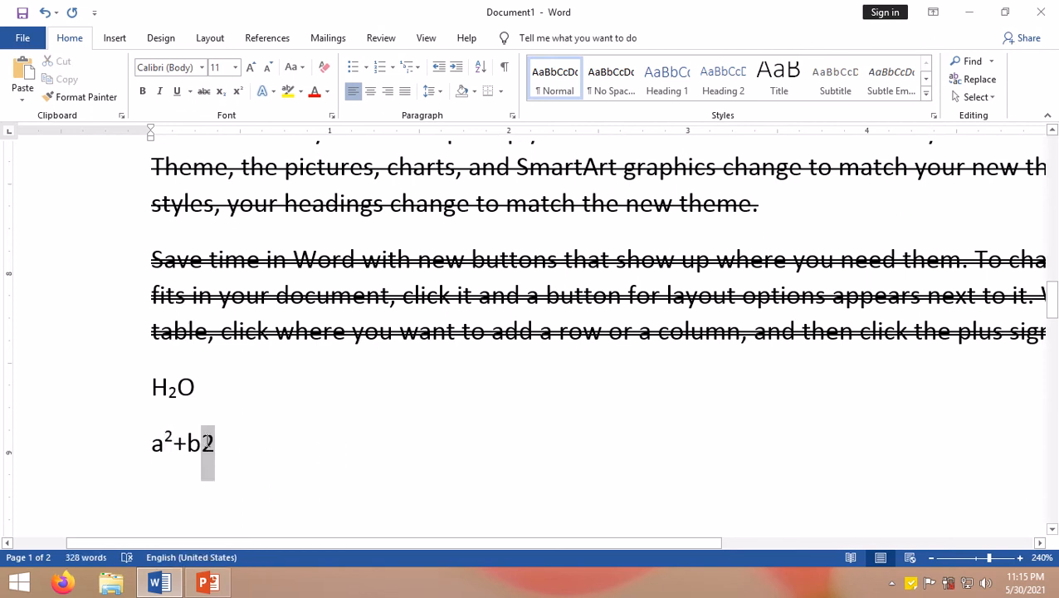
pyautogui.hotkey('ctrl', 'd')
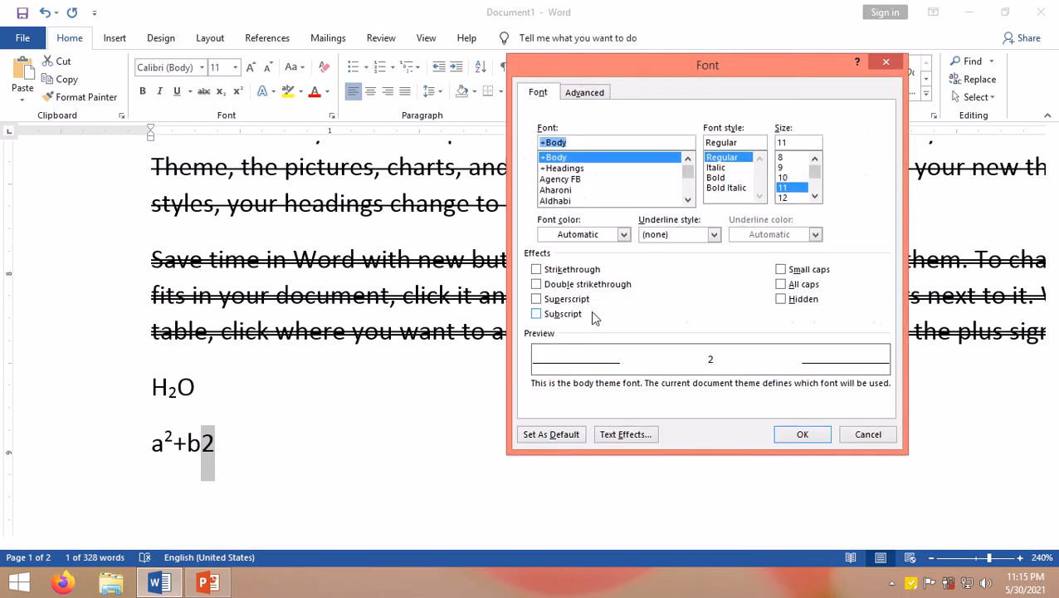
pyautogui.click(564, 300)
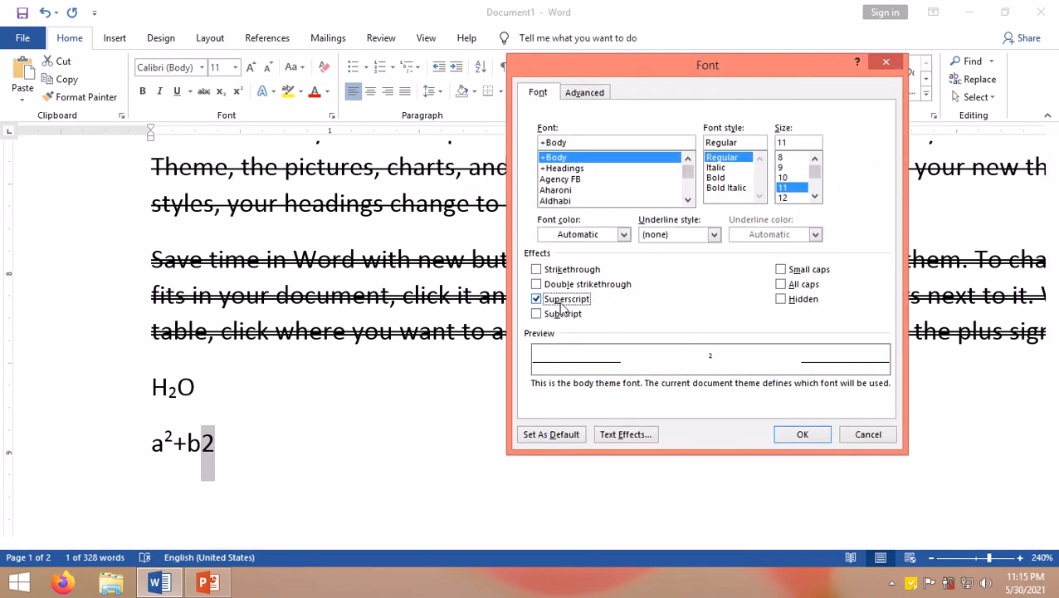
pyautogui.click(794, 434)
pyautogui.click(418, 411)
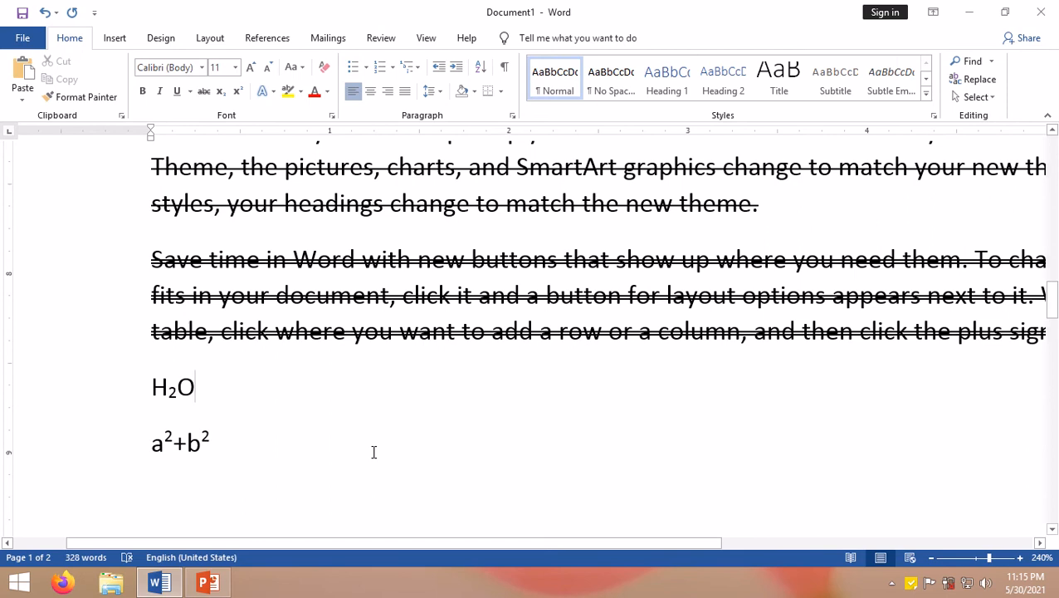
pyautogui.scroll(-5, 374, 452)
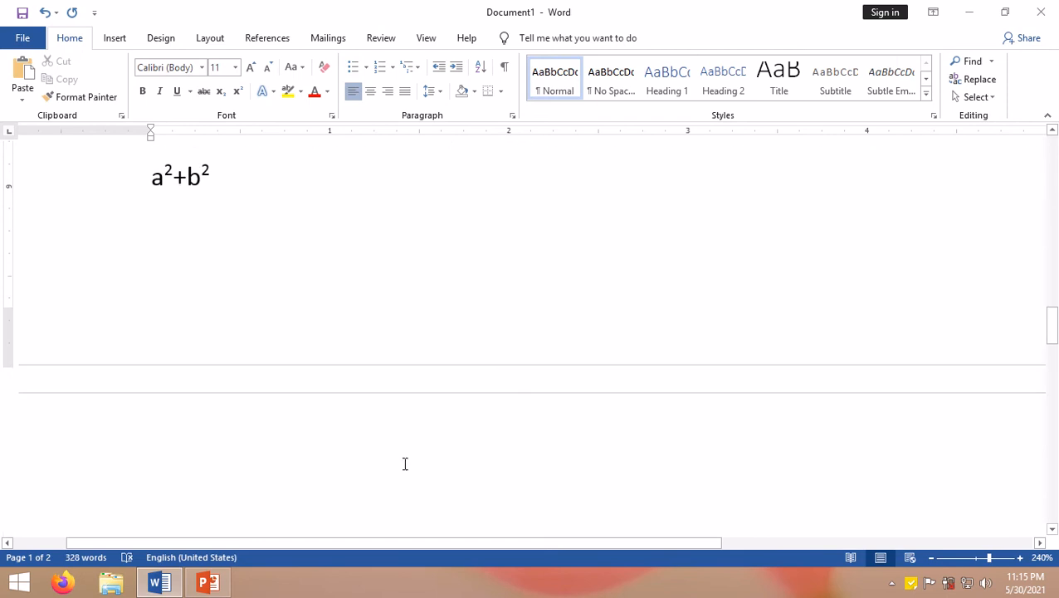
pyautogui.scroll(-5, 405, 463)
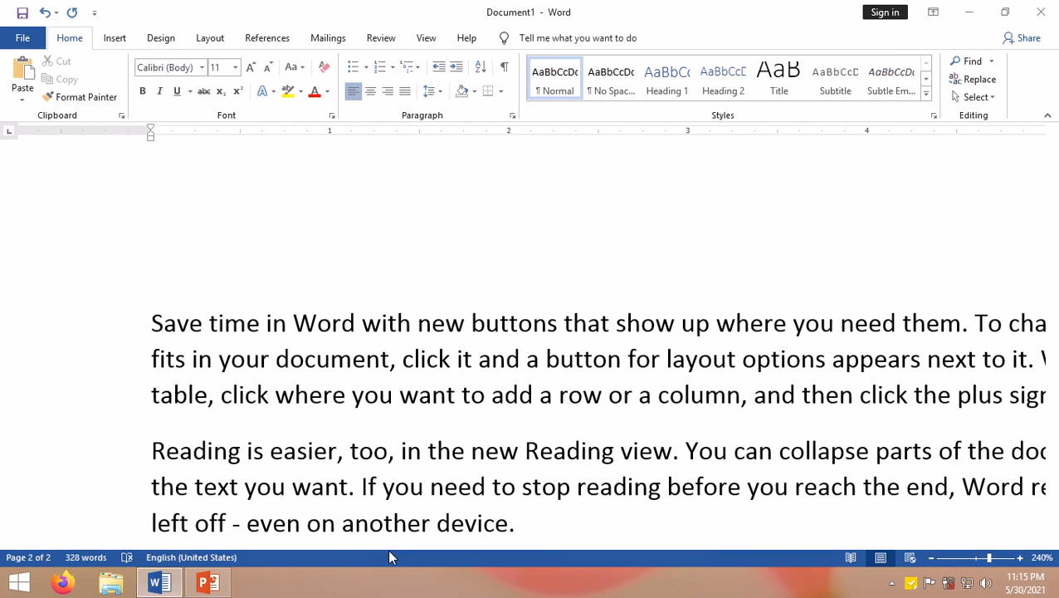
pyautogui.hotkey('ctrl', 'd')
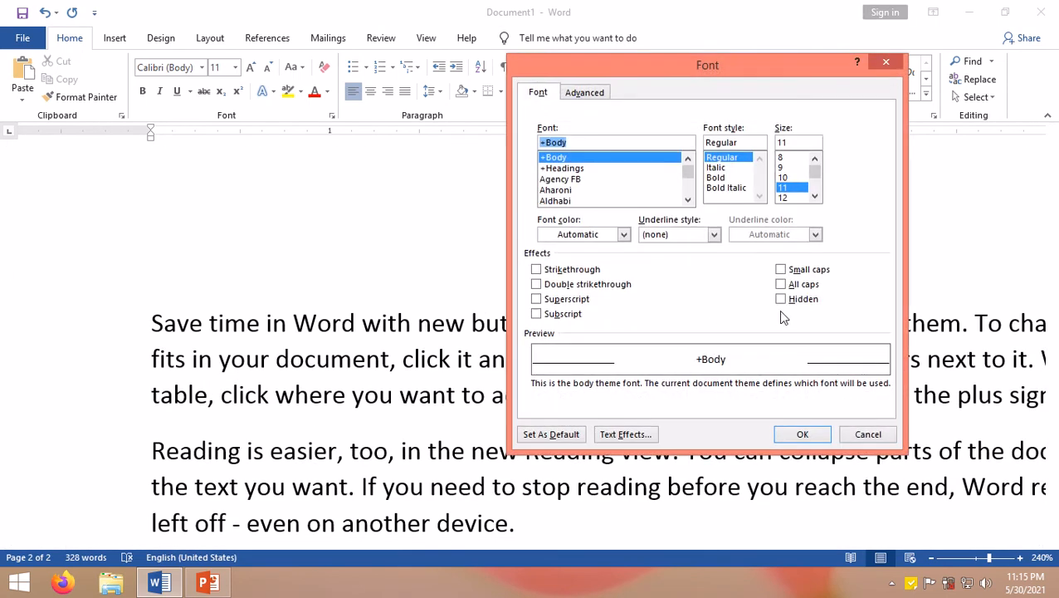
pyautogui.click(870, 435)
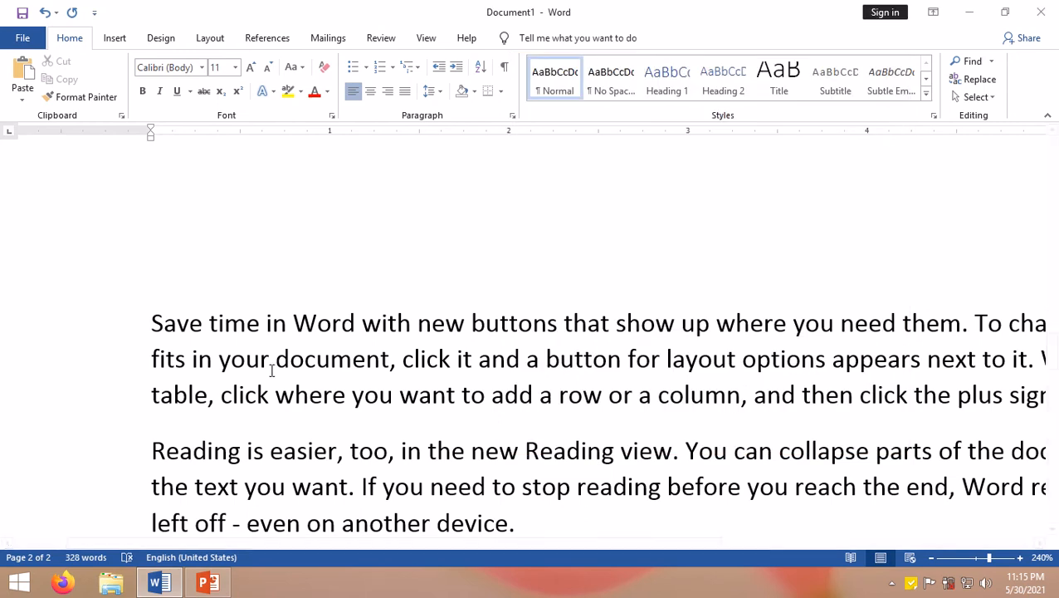
pyautogui.moveTo(148, 320); pyautogui.dragTo(405, 342)
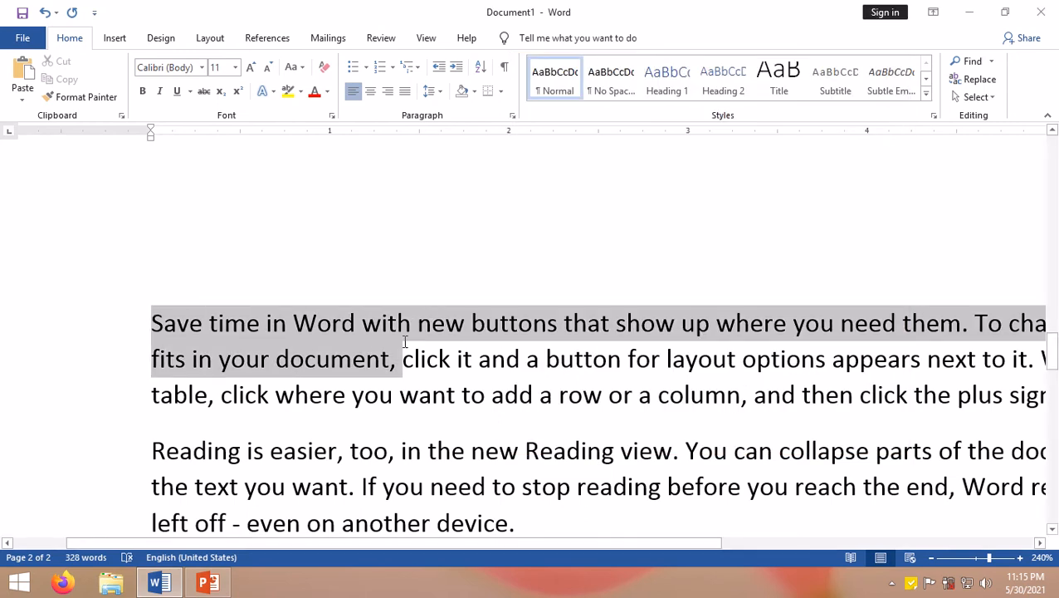
pyautogui.click(159, 326)
pyautogui.moveTo(176, 324); pyautogui.dragTo(223, 321)
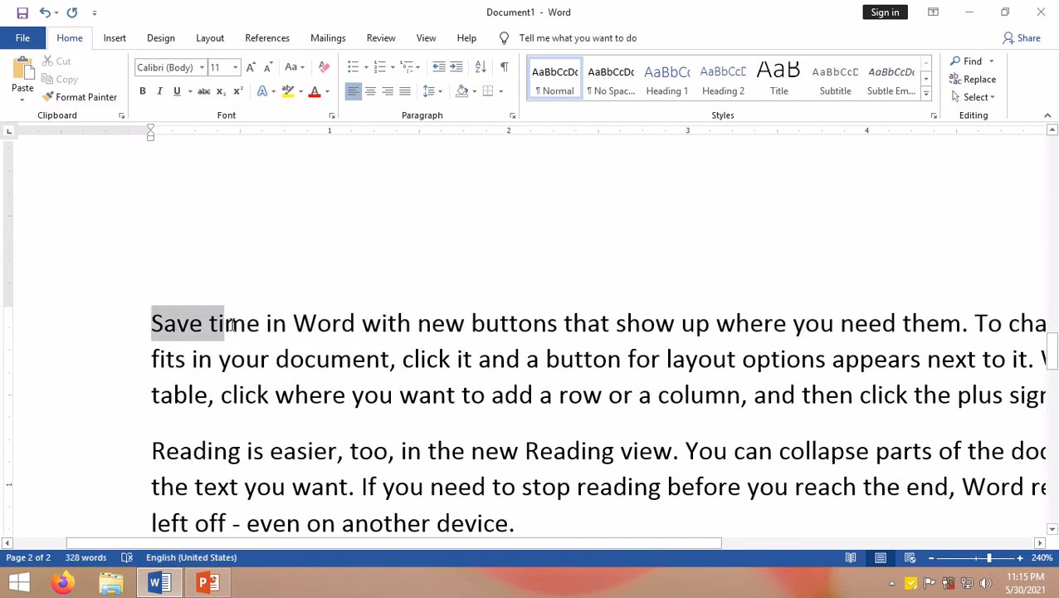
pyautogui.click(223, 321)
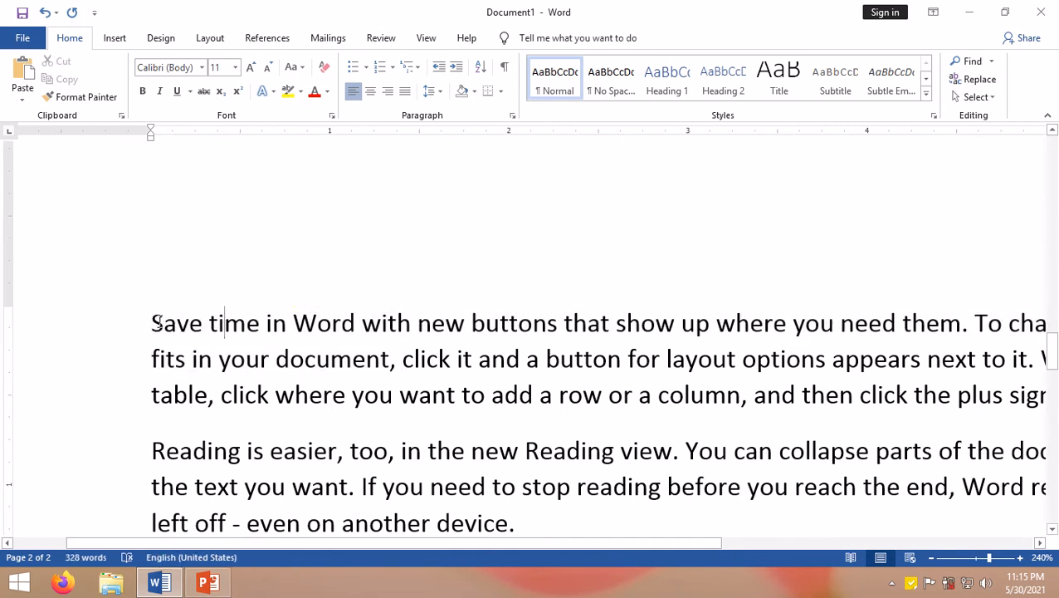
pyautogui.moveTo(164, 322); pyautogui.dragTo(151, 322)
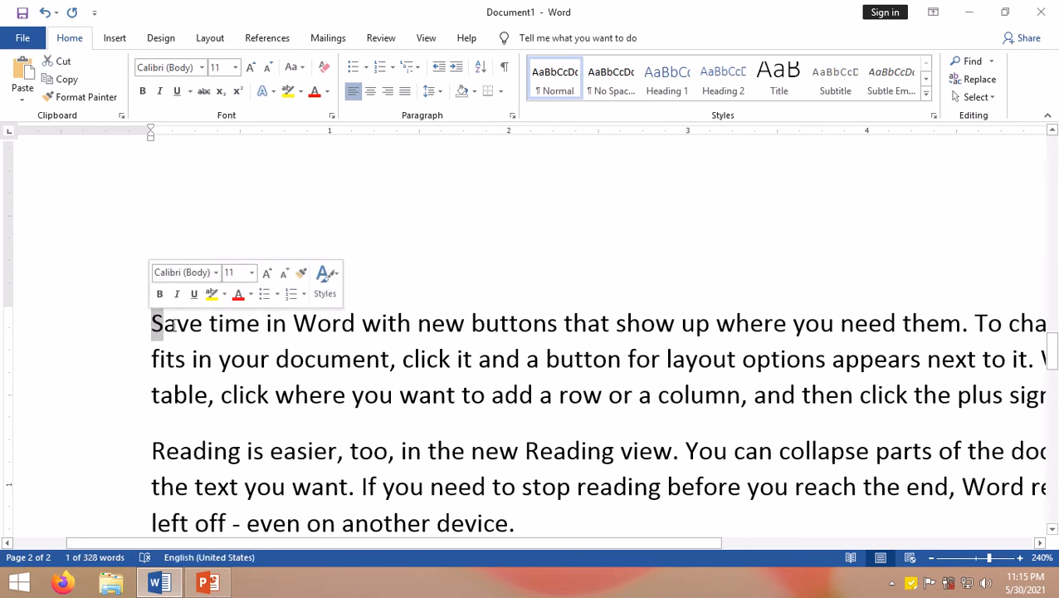
pyautogui.click(157, 326)
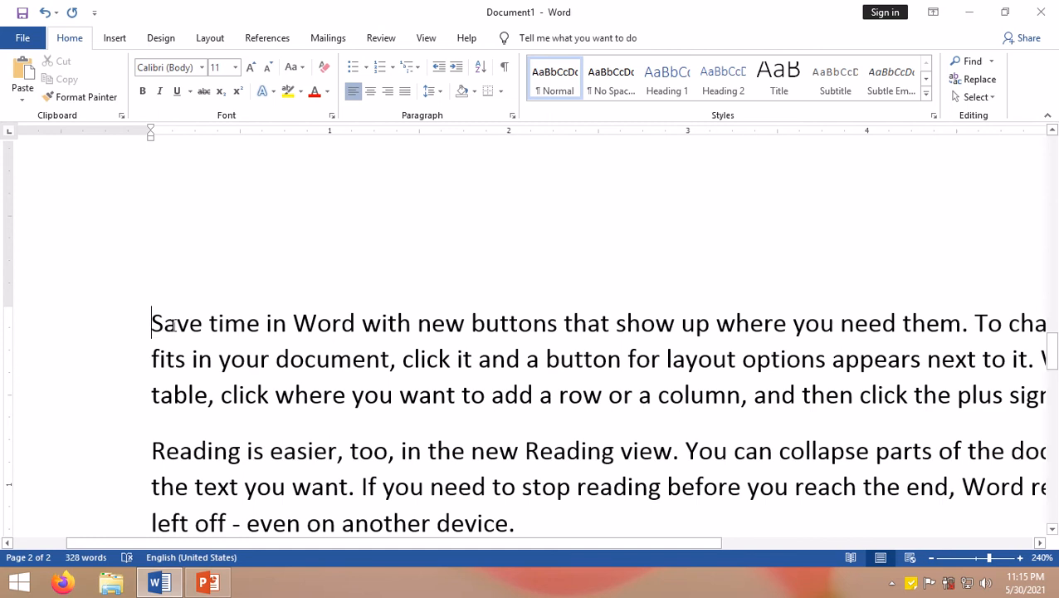
pyautogui.moveTo(164, 326)
pyautogui.mouseDown()
pyautogui.moveTo(200, 329)
pyautogui.moveTo(157, 327)
pyautogui.mouseUp()
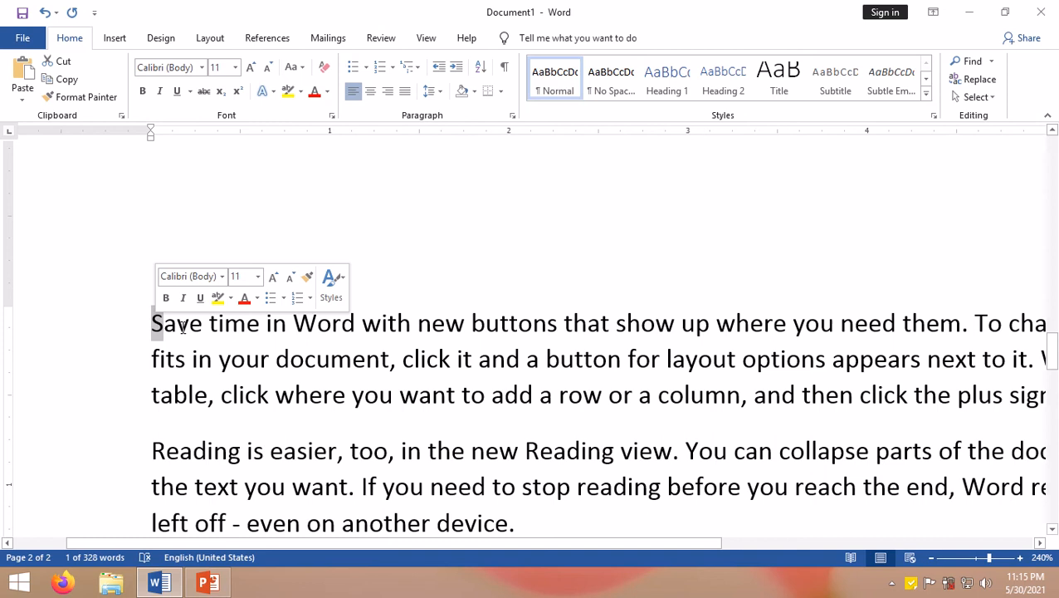
pyautogui.moveTo(164, 326); pyautogui.dragTo(198, 326)
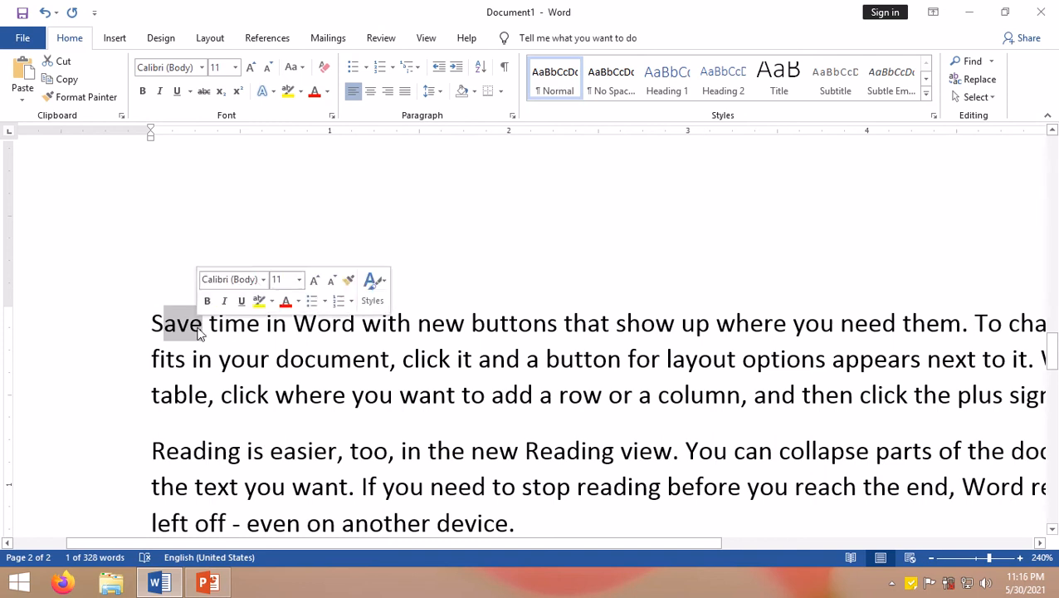
# Step: Select the whole 'Save time in Word' paragraph on page 2 and apply Small caps through the Font dialog
pyautogui.click(153, 324)
pyautogui.moveTo(154, 325); pyautogui.dragTo(1019, 396)
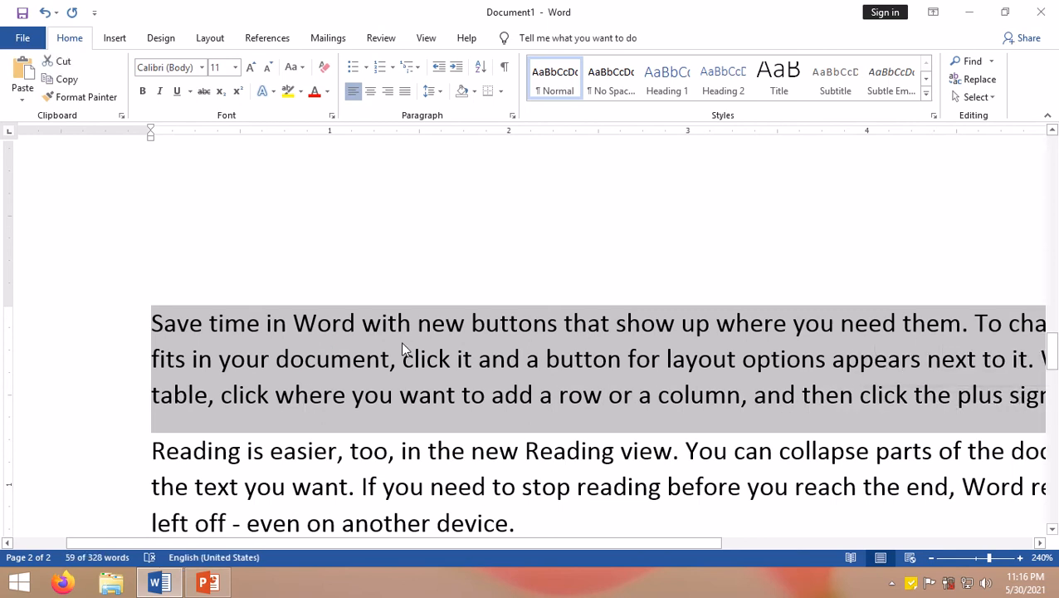
pyautogui.hotkey('ctrl', 'd')
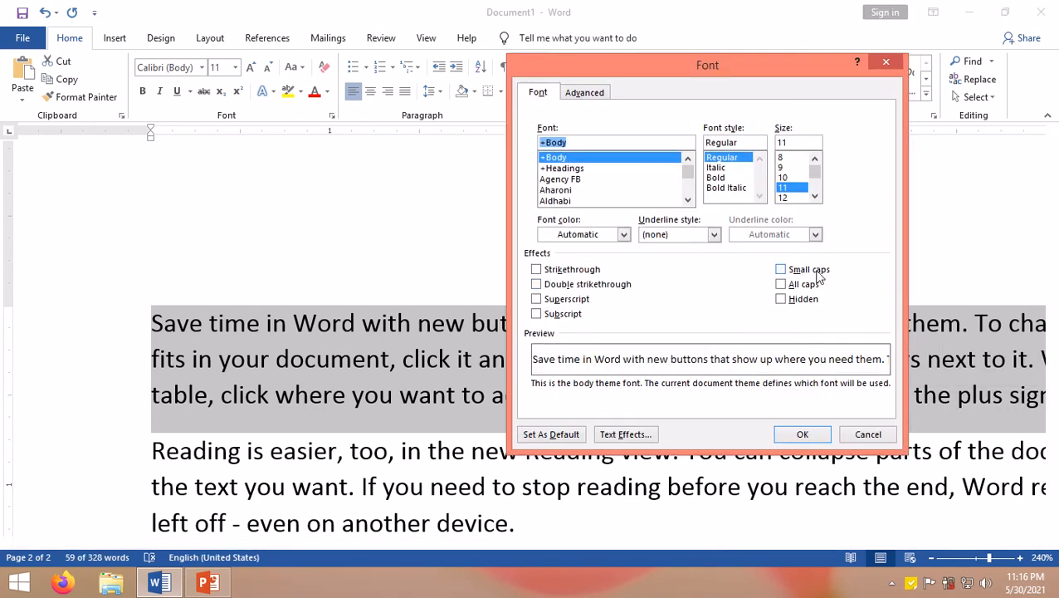
pyautogui.click(798, 271)
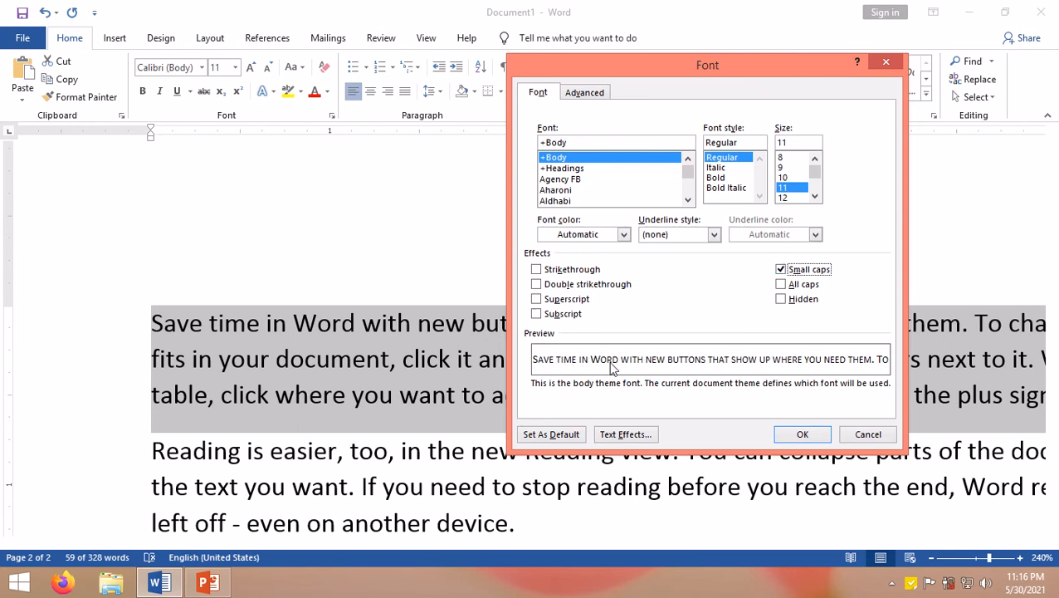
pyautogui.click(803, 434)
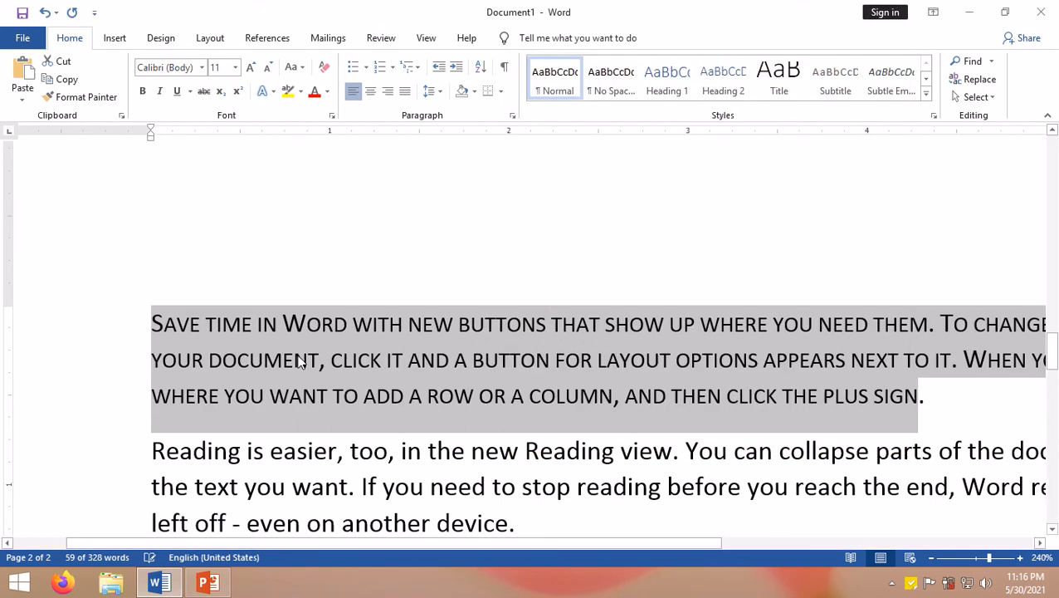
pyautogui.click(204, 329)
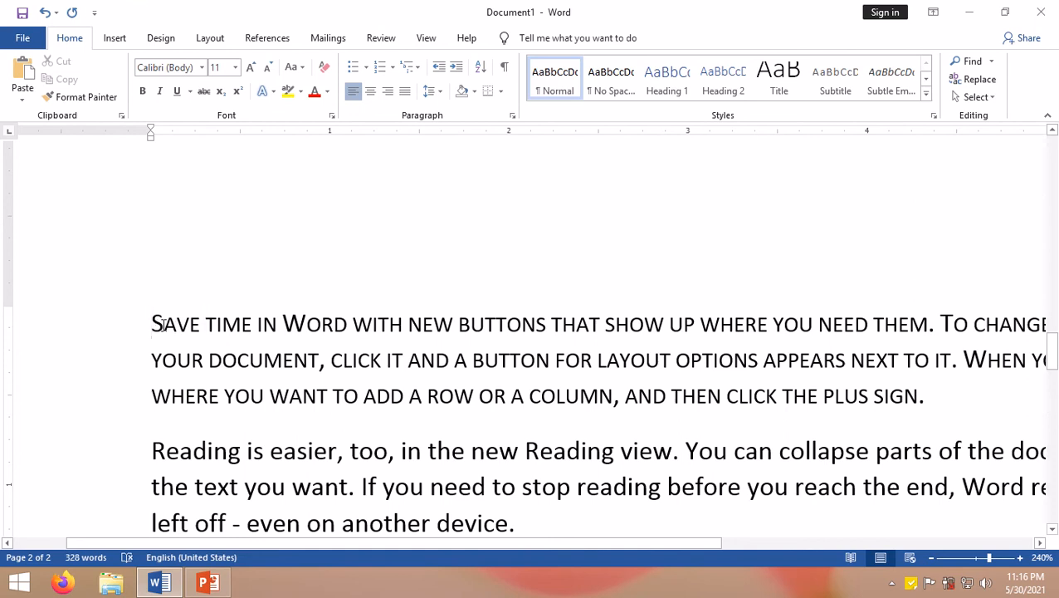
pyautogui.moveTo(164, 324); pyautogui.dragTo(261, 324)
pyautogui.click(166, 326)
pyautogui.click(262, 323)
pyautogui.click(409, 326)
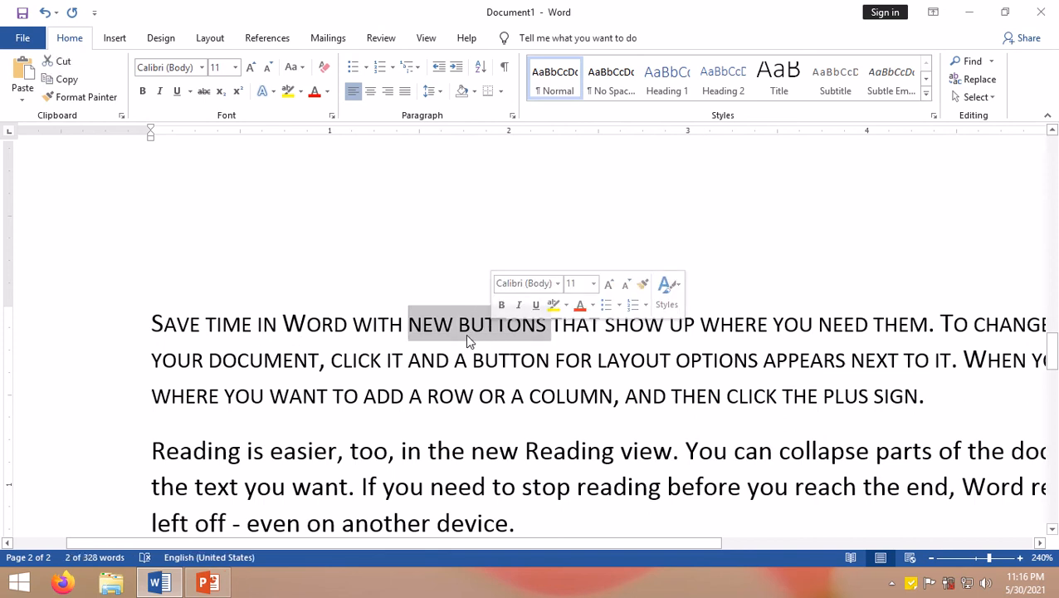
# Step: Select the 'Reading is easier' paragraph and apply All caps through the Font dialog
pyautogui.scroll(-1, 477, 387)
pyautogui.scroll(-1, 477, 386)
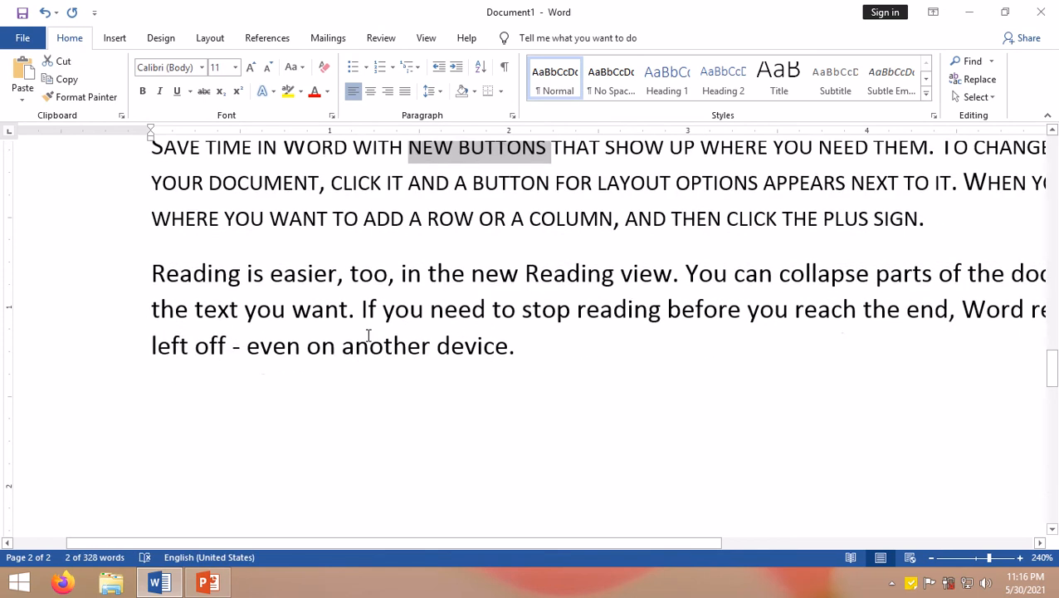
pyautogui.scroll(2, 352, 336)
pyautogui.scroll(-1, 395, 371)
pyautogui.scroll(-2, 395, 371)
pyautogui.scroll(3, 395, 371)
pyautogui.scroll(-6, 395, 371)
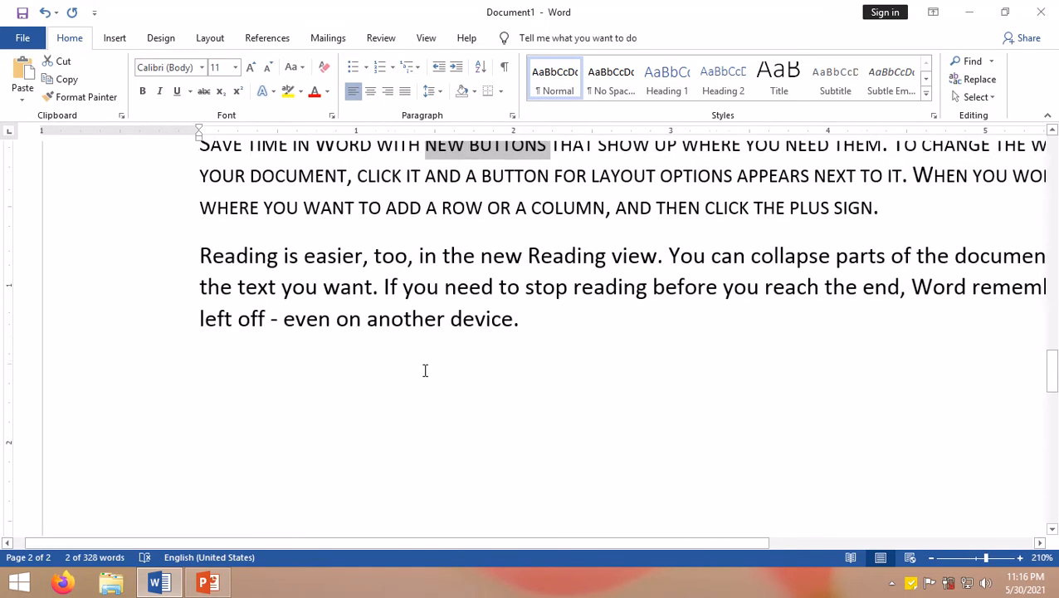
pyautogui.scroll(2, 423, 371)
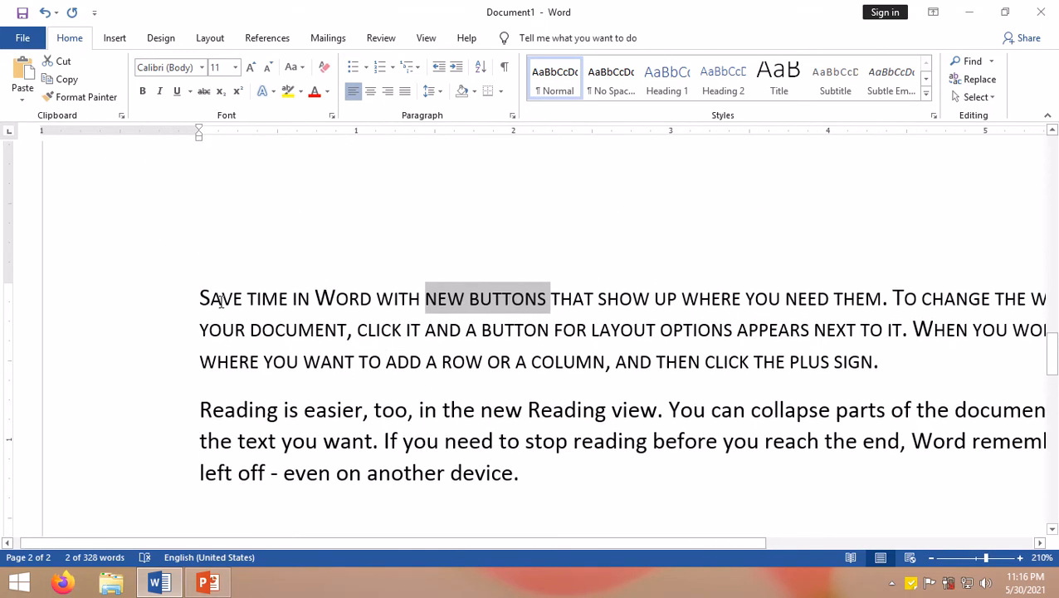
pyautogui.moveTo(220, 415); pyautogui.dragTo(548, 475)
pyautogui.hotkey('ctrl', 'd')
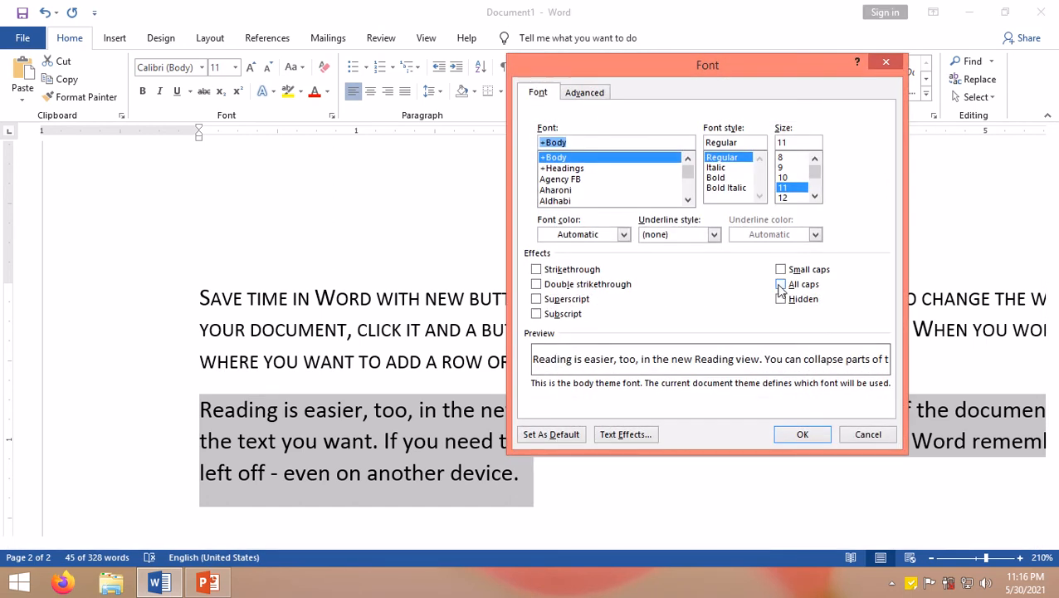
pyautogui.click(780, 285)
pyautogui.click(797, 438)
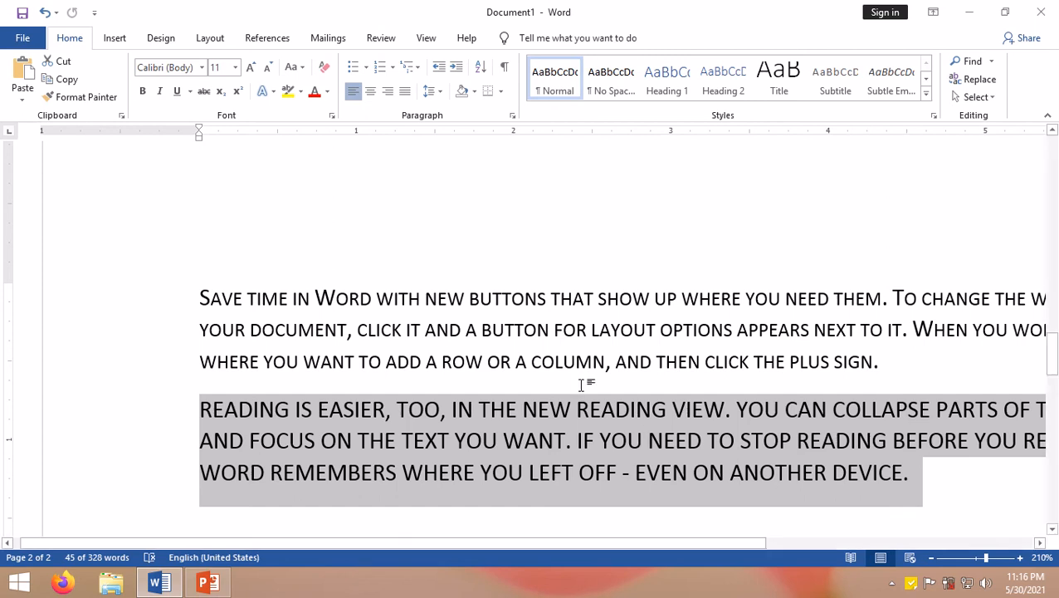
# Step: Select the small-caps 'Save time in Word' paragraph and set its font colour to red
pyautogui.scroll(-3, 580, 383)
pyautogui.scroll(3, 581, 388)
pyautogui.scroll(-3, 580, 384)
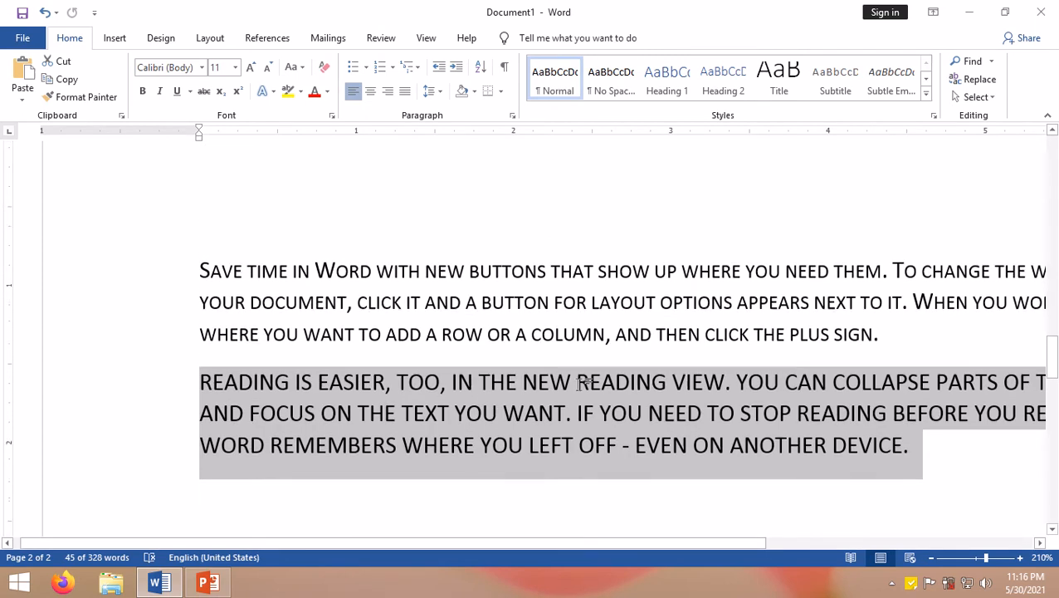
pyautogui.scroll(4, 580, 384)
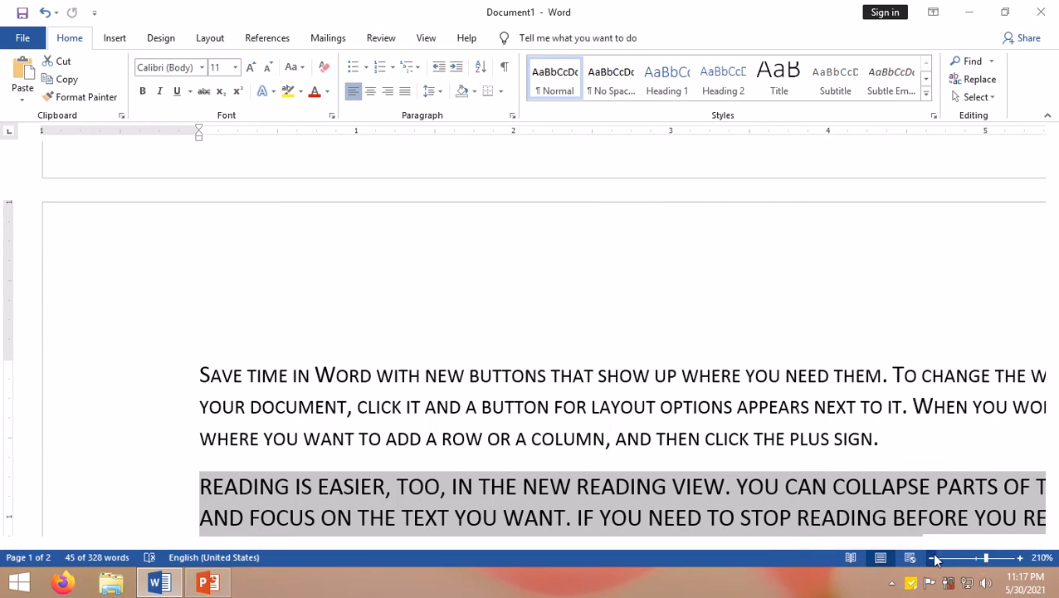
pyautogui.click(933, 557)
pyautogui.click(933, 558)
pyautogui.click(933, 558)
pyautogui.click(933, 558)
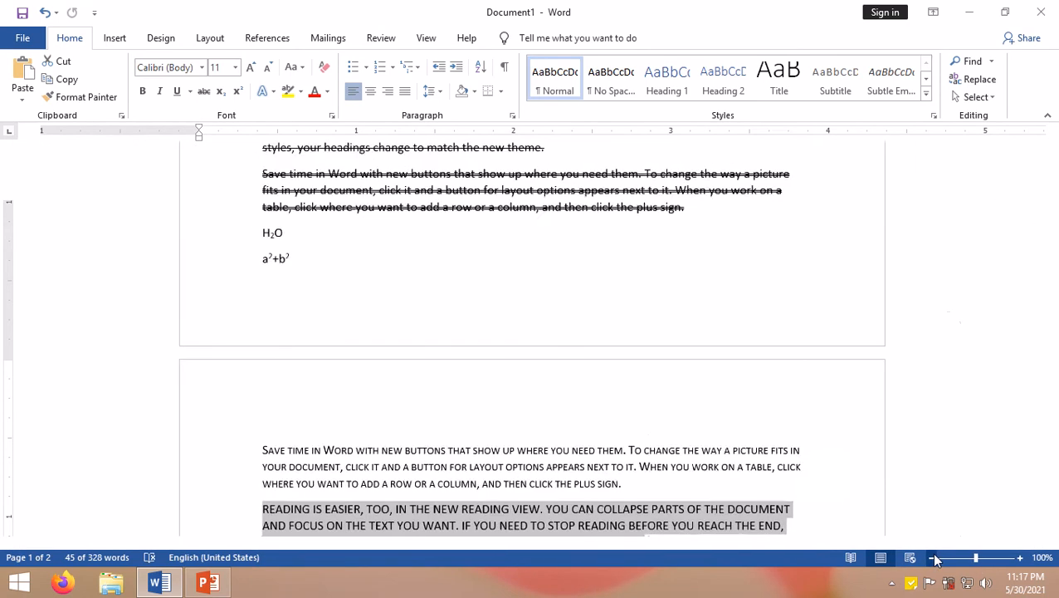
pyautogui.scroll(-2, 730, 439)
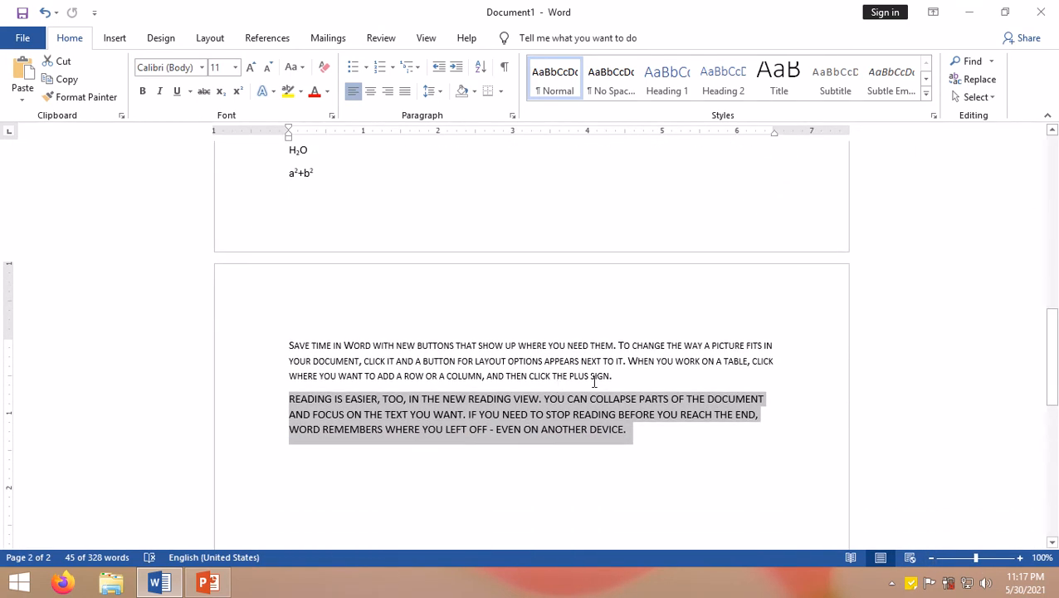
pyautogui.moveTo(640, 378); pyautogui.dragTo(273, 322)
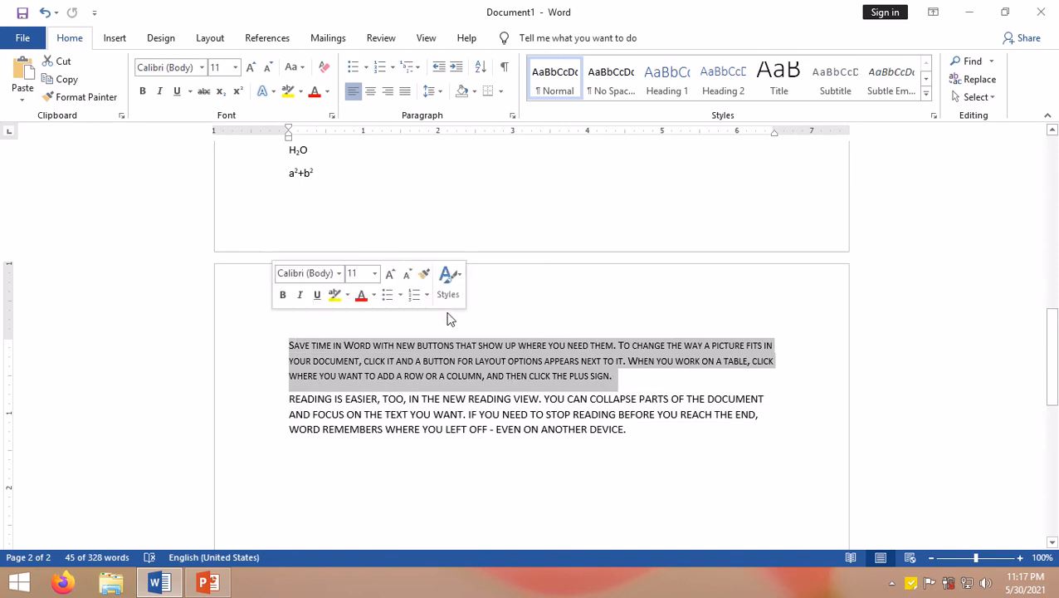
pyautogui.scroll(2, 446, 312)
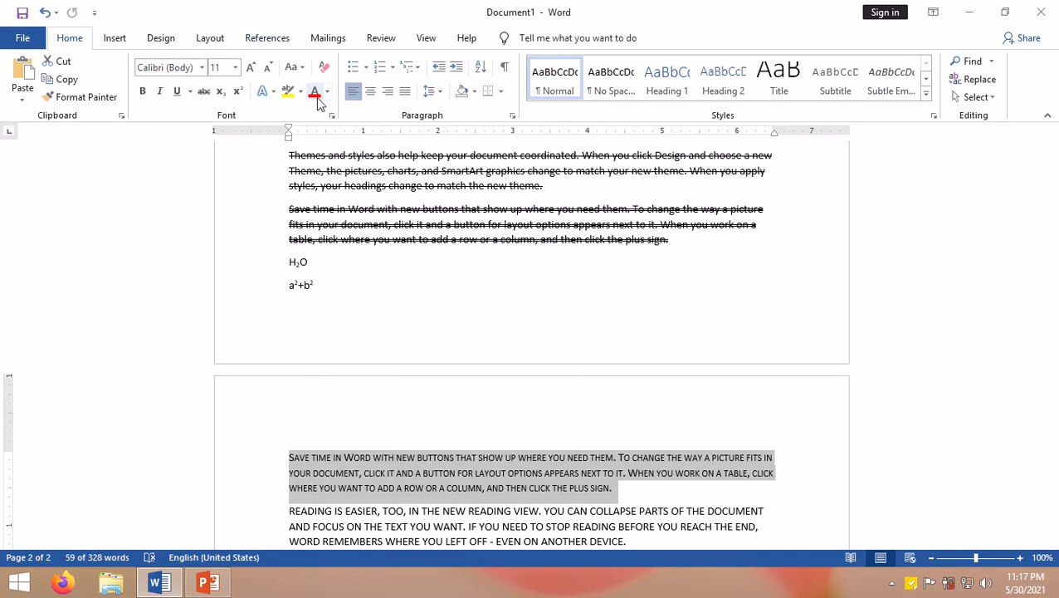
pyautogui.click(315, 93)
pyautogui.scroll(-2, 573, 382)
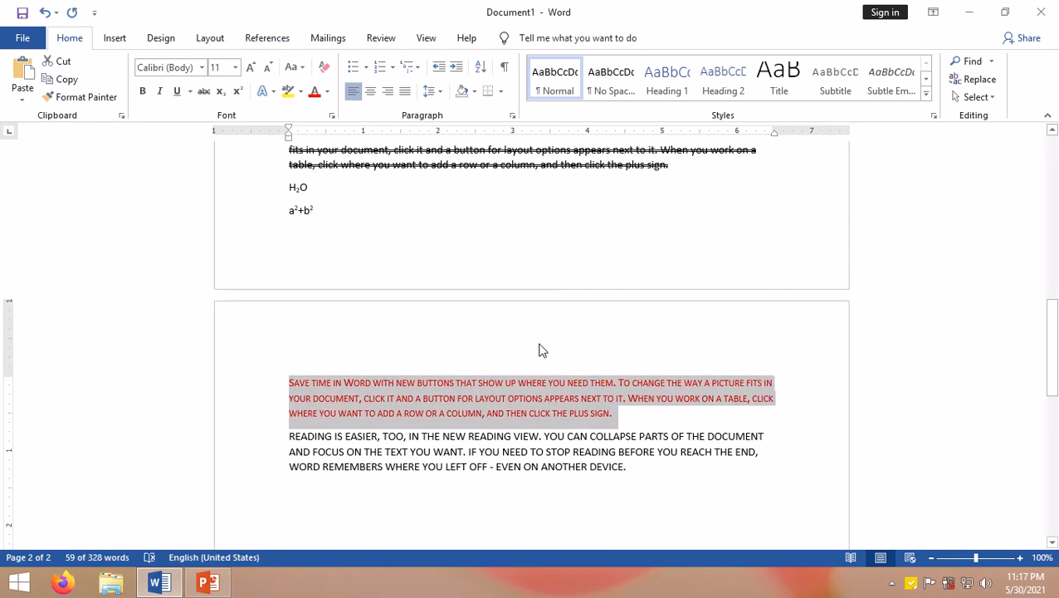
# Step: Reselect the red small-caps paragraph and apply the Hidden effect to it through the Font dialog
pyautogui.scroll(3, 588, 429)
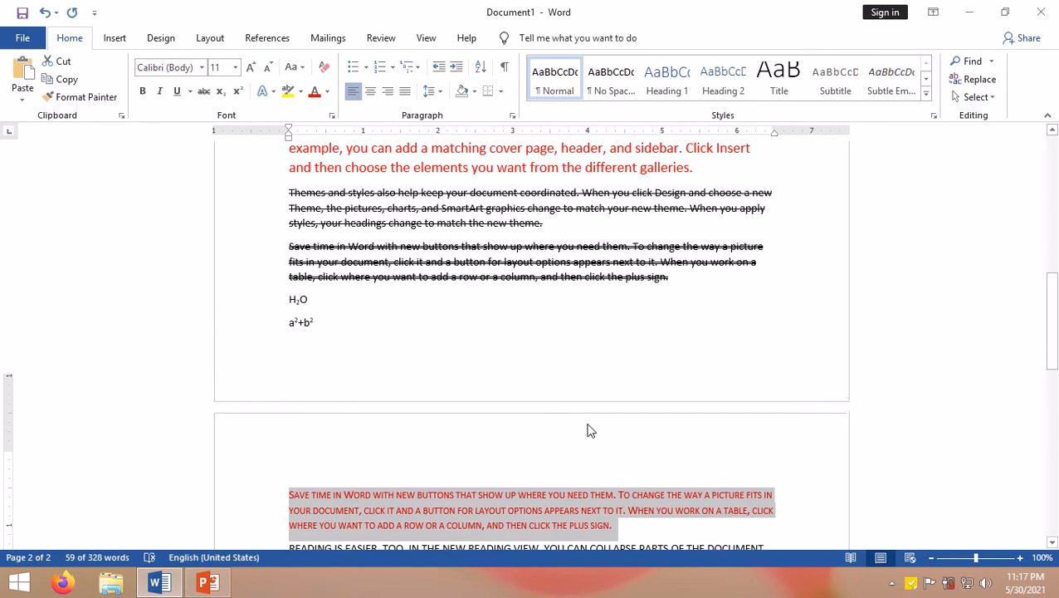
pyautogui.scroll(-3, 588, 430)
pyautogui.click(619, 413)
pyautogui.moveTo(619, 413); pyautogui.dragTo(293, 371)
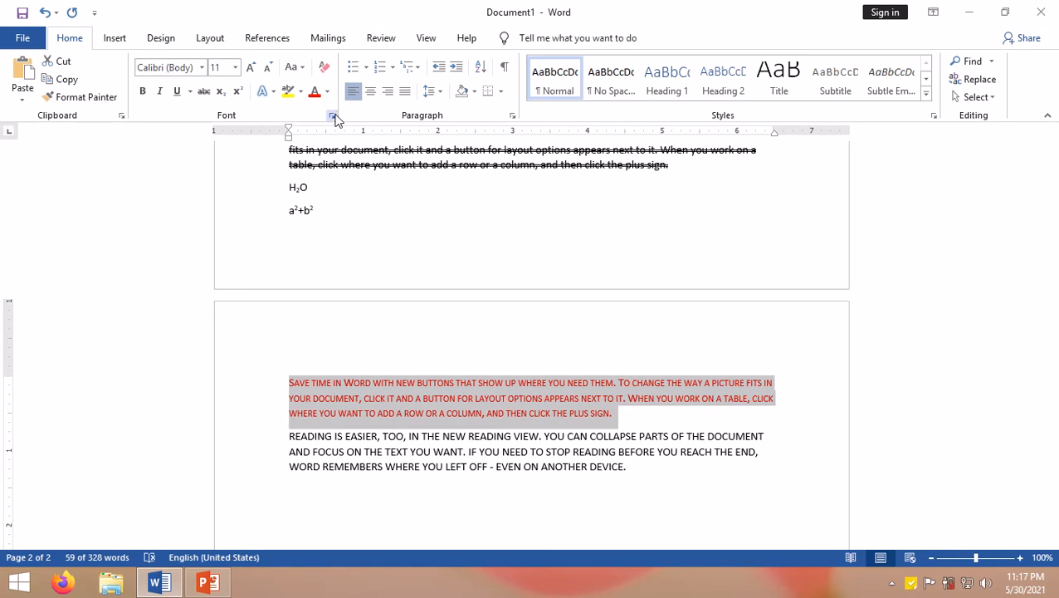
pyautogui.rightClick(464, 397)
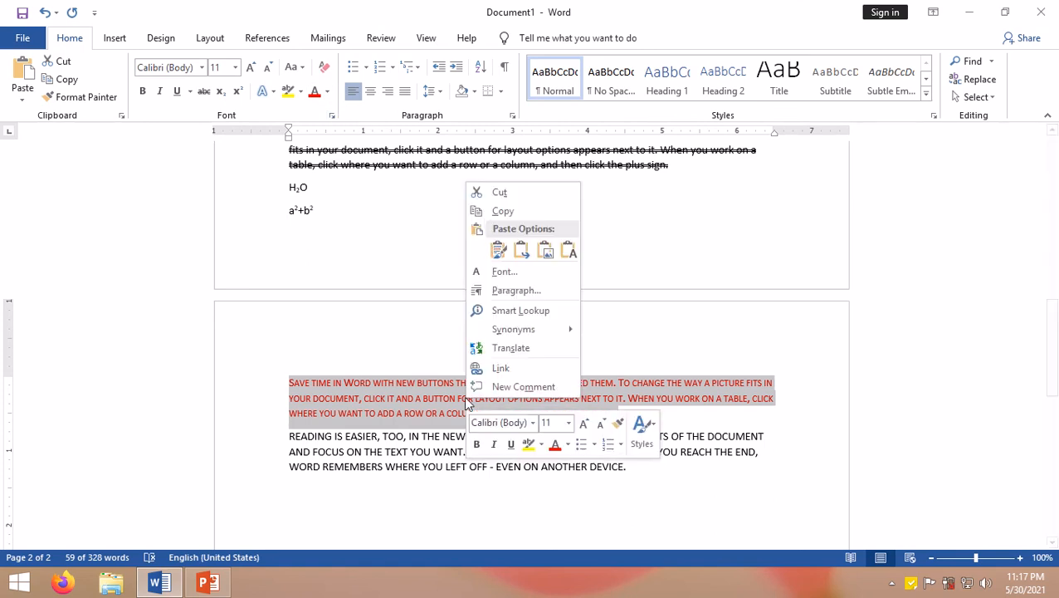
pyautogui.click(492, 274)
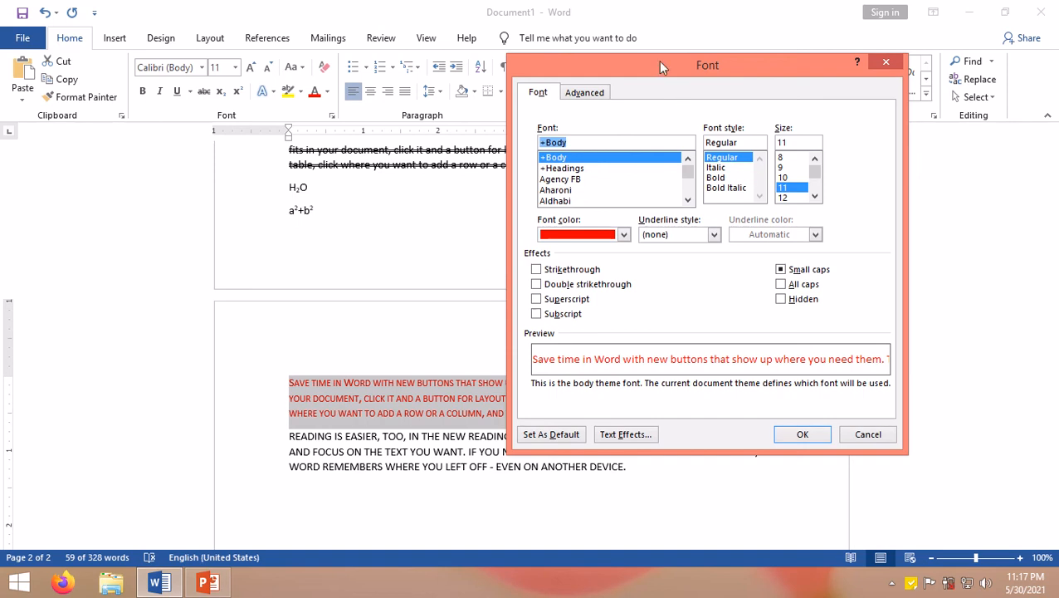
pyautogui.moveTo(660, 61); pyautogui.dragTo(618, 65)
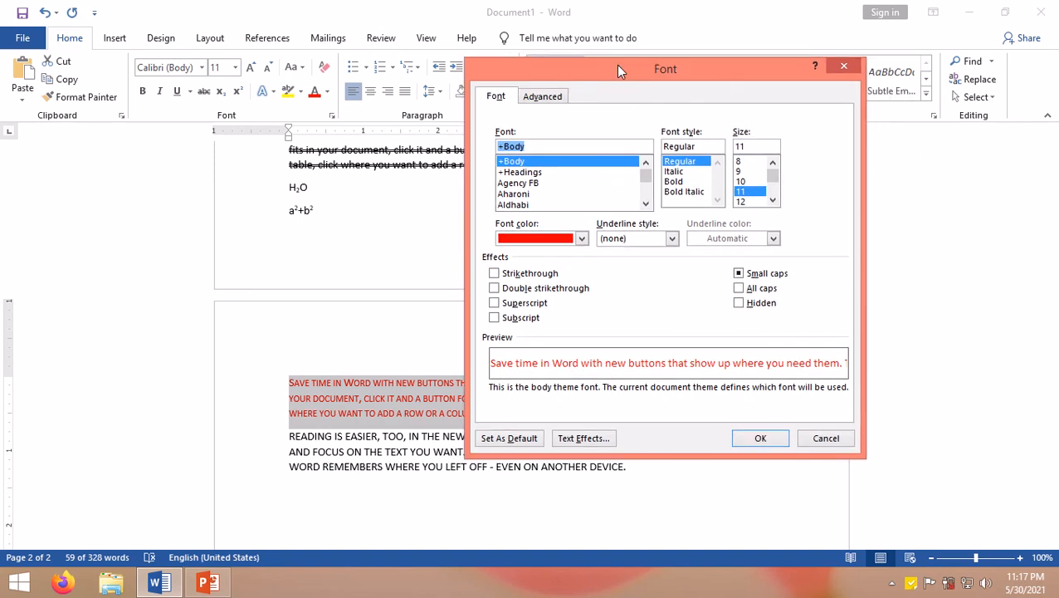
pyautogui.click(740, 304)
pyautogui.click(758, 439)
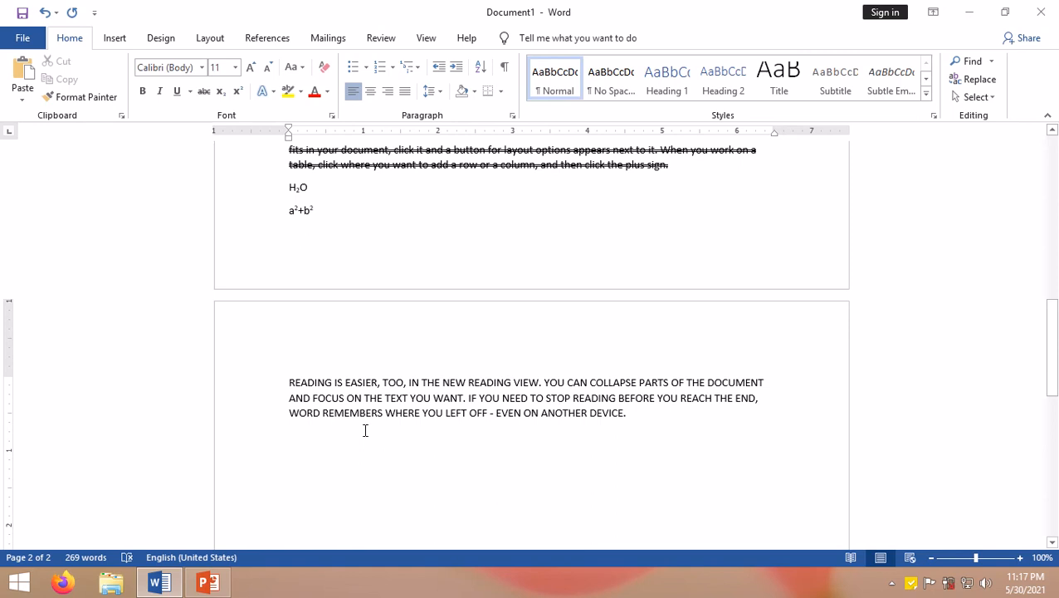
# Step: Select the whole document and clear the Hidden effect through the Font dialog
pyautogui.hotkey('ctrl', 'a')
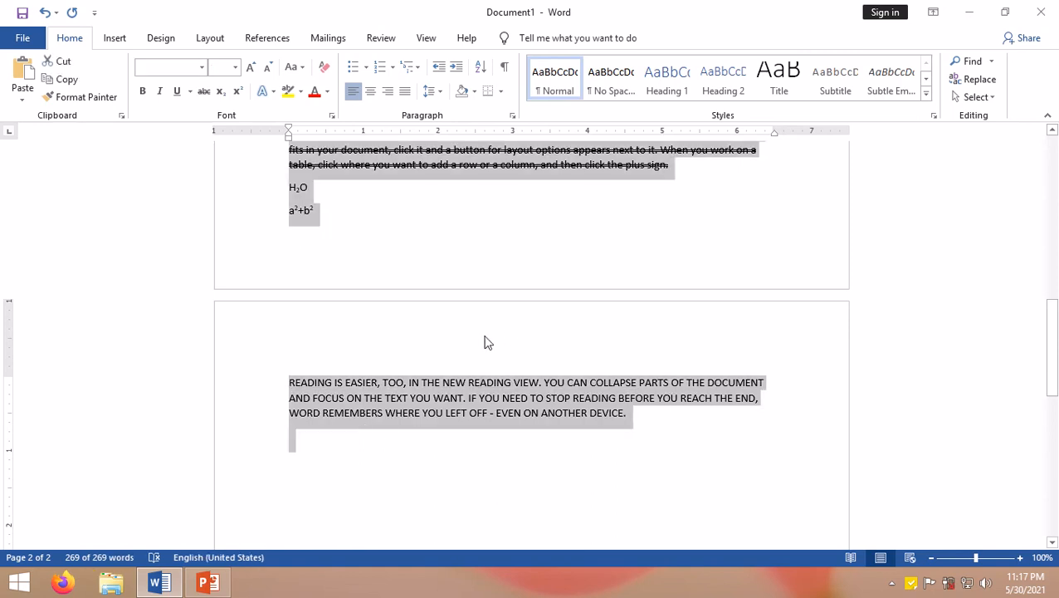
pyautogui.scroll(4, 508, 332)
pyautogui.scroll(-4, 506, 331)
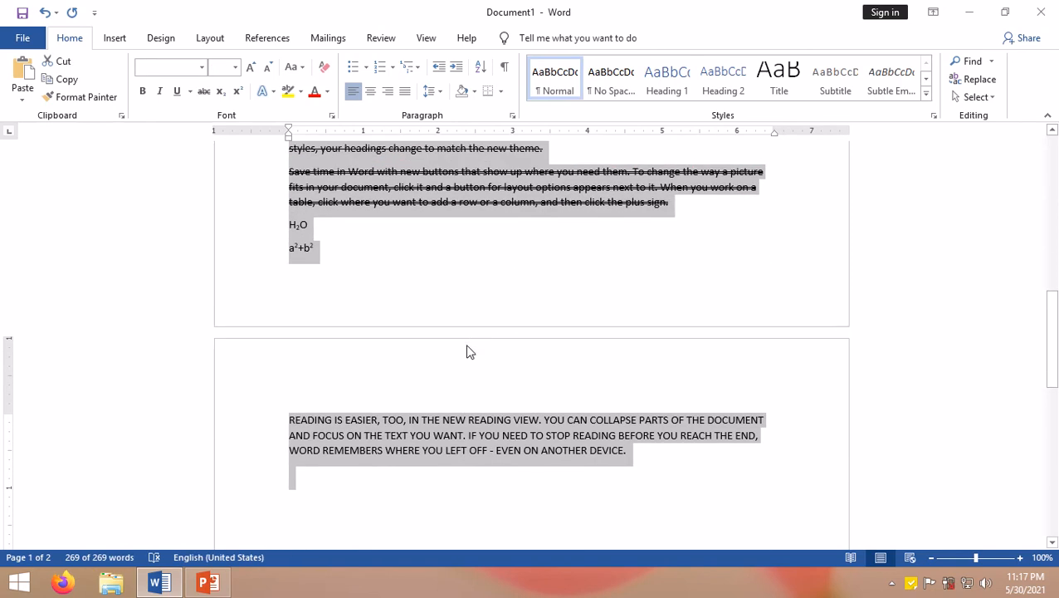
pyautogui.hotkey('ctrl', 'd')
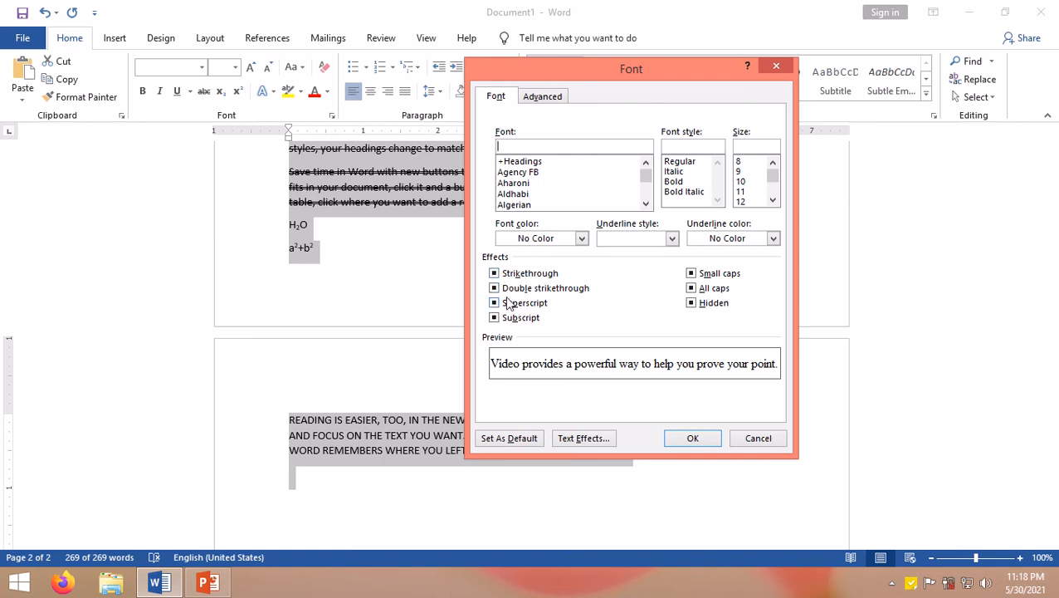
pyautogui.click(695, 306)
pyautogui.click(692, 437)
# Step: Add new paragraphs below the 'Reading is easier' paragraph and paste three copies of the 'Save time in Word' text
pyautogui.moveTo(611, 451); pyautogui.dragTo(288, 420)
pyautogui.hotkey('ctrl', 'c')
pyautogui.scroll(-3, 502, 412)
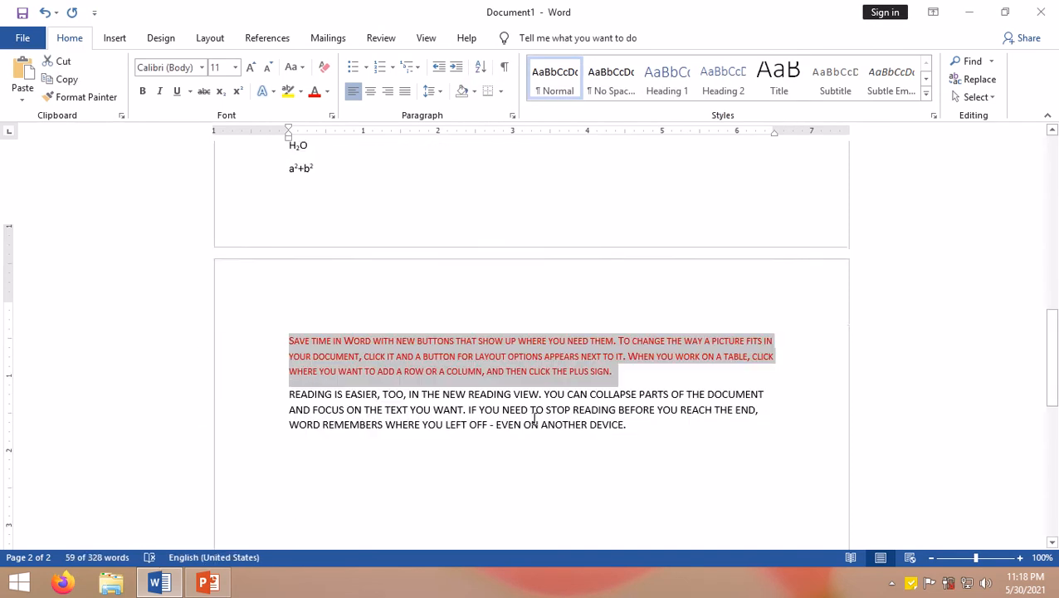
pyautogui.click(627, 394)
pyautogui.press('Return')
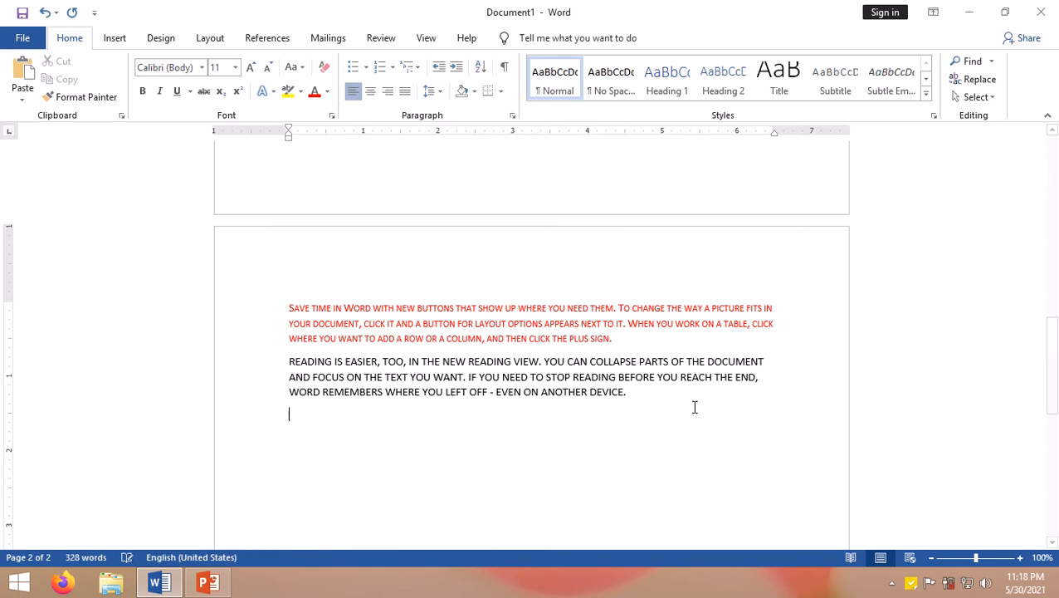
pyautogui.hotkey('ctrl', 'v')
pyautogui.hotkey('ctrl', 'v')
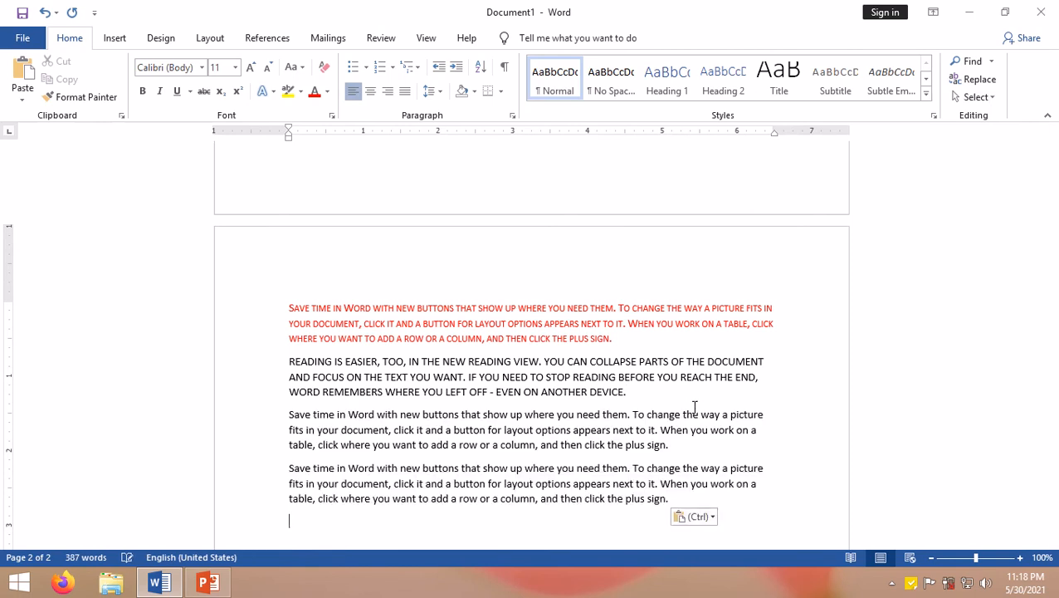
pyautogui.press('Return')
pyautogui.hotkey('ctrl', 'v')
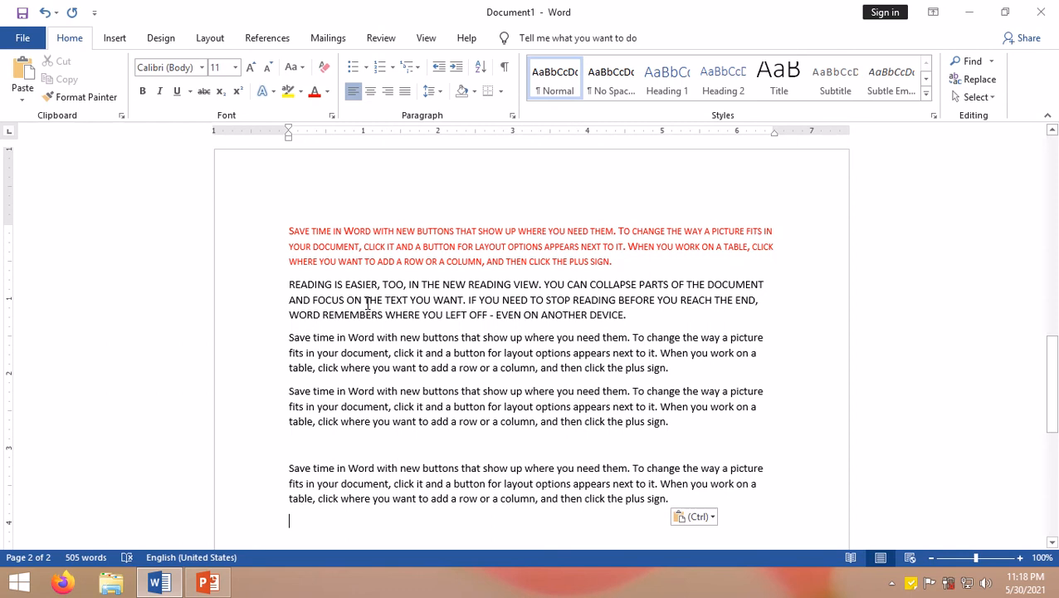
pyautogui.hotkey('ctrl', 'd')
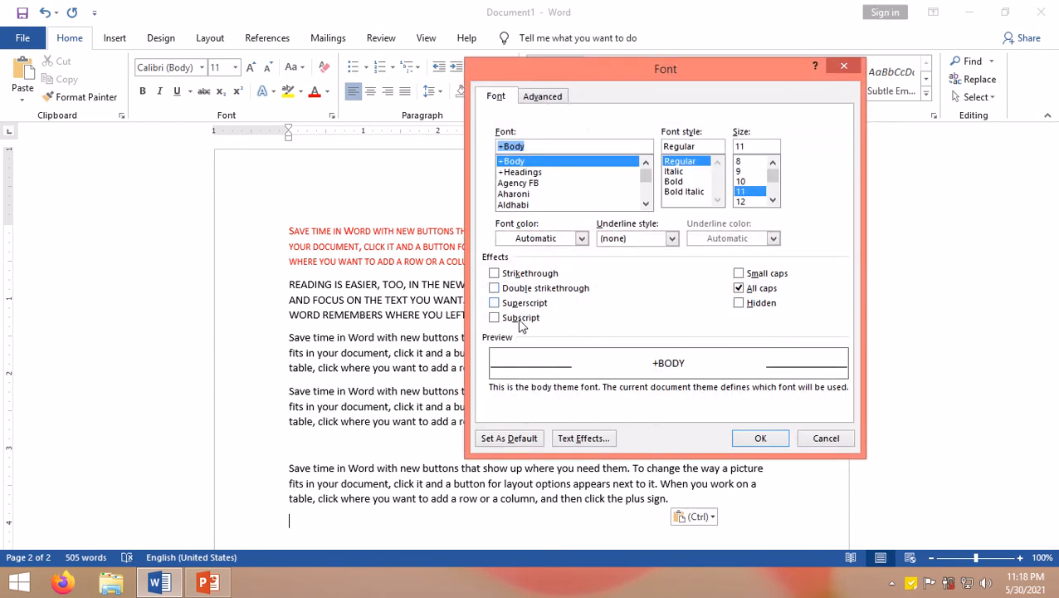
pyautogui.click(605, 445)
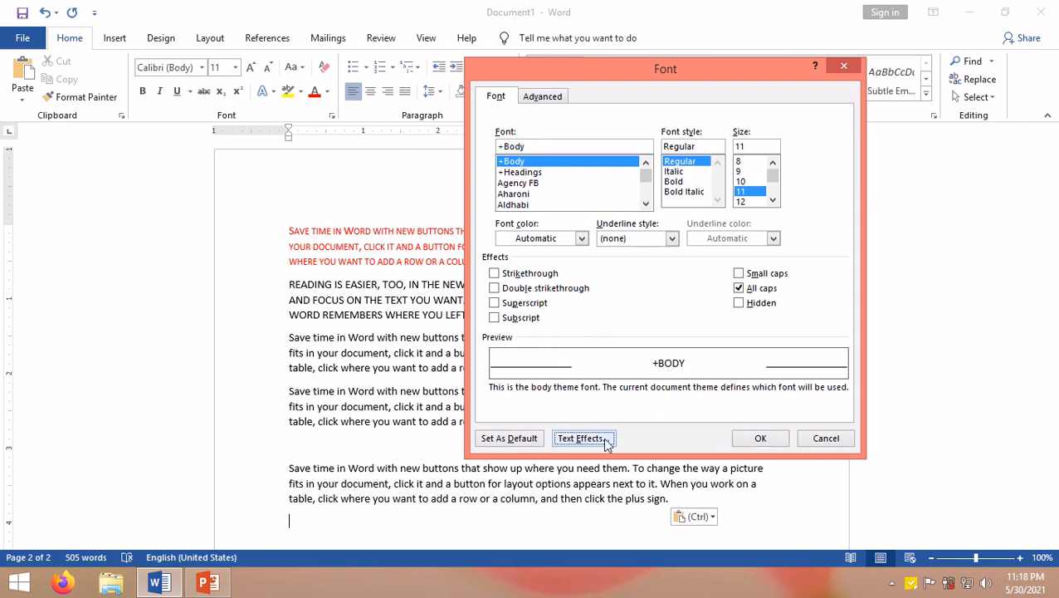
pyautogui.click(604, 442)
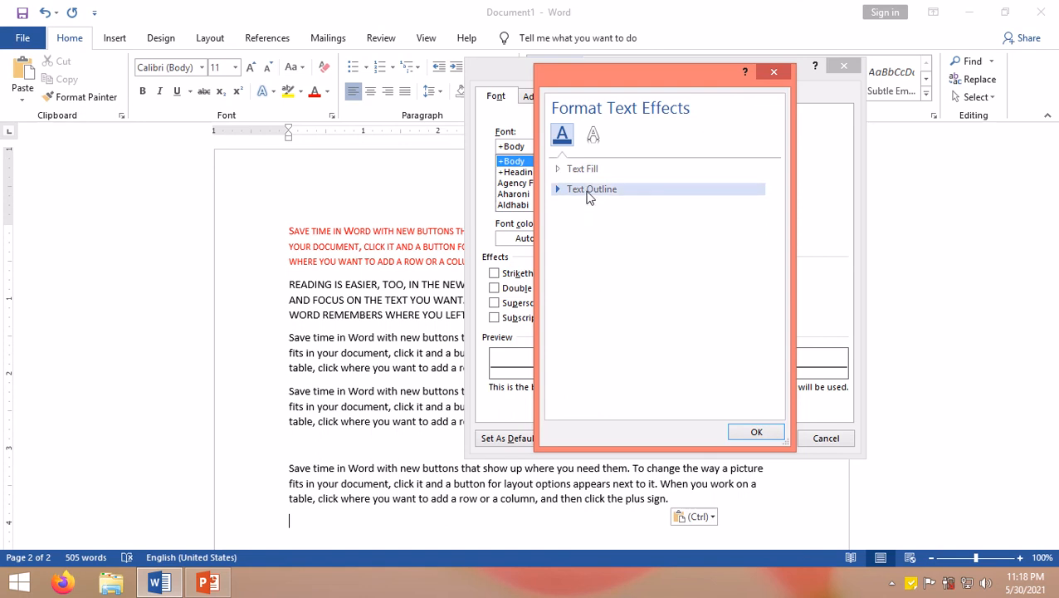
pyautogui.click(588, 194)
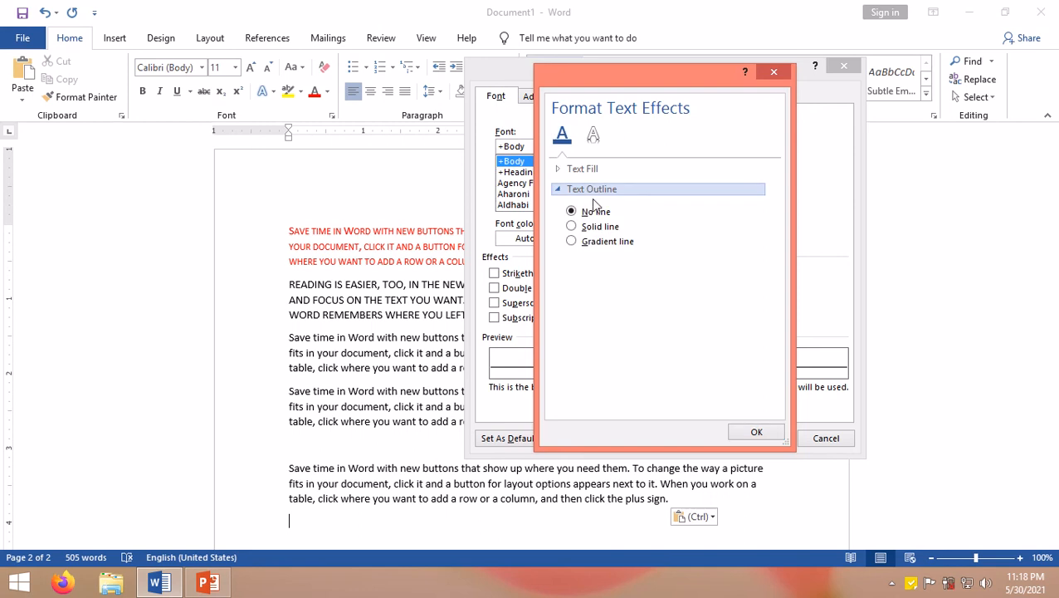
pyautogui.click(604, 227)
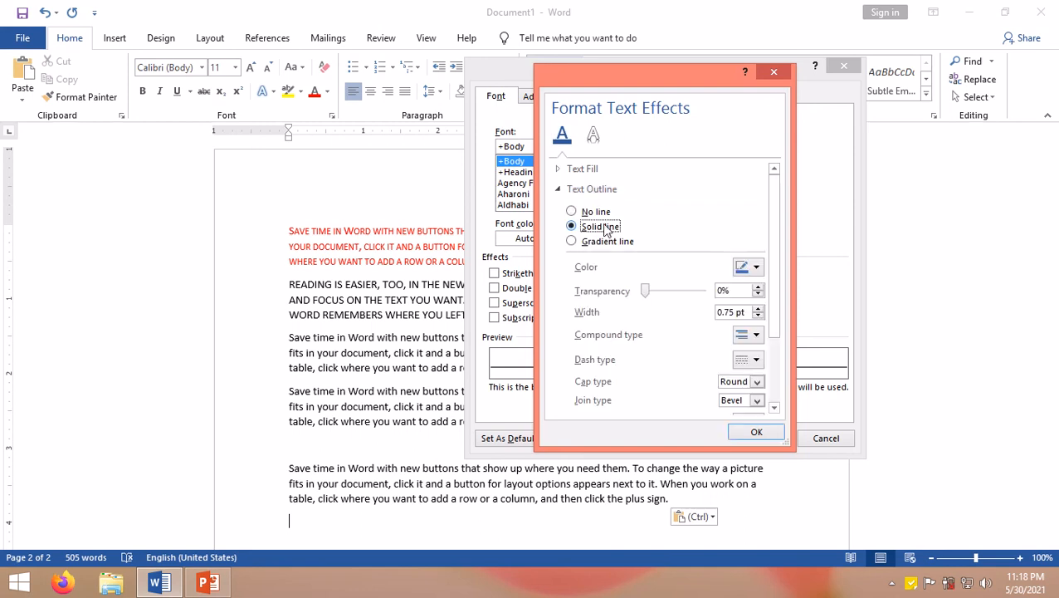
pyautogui.click(756, 272)
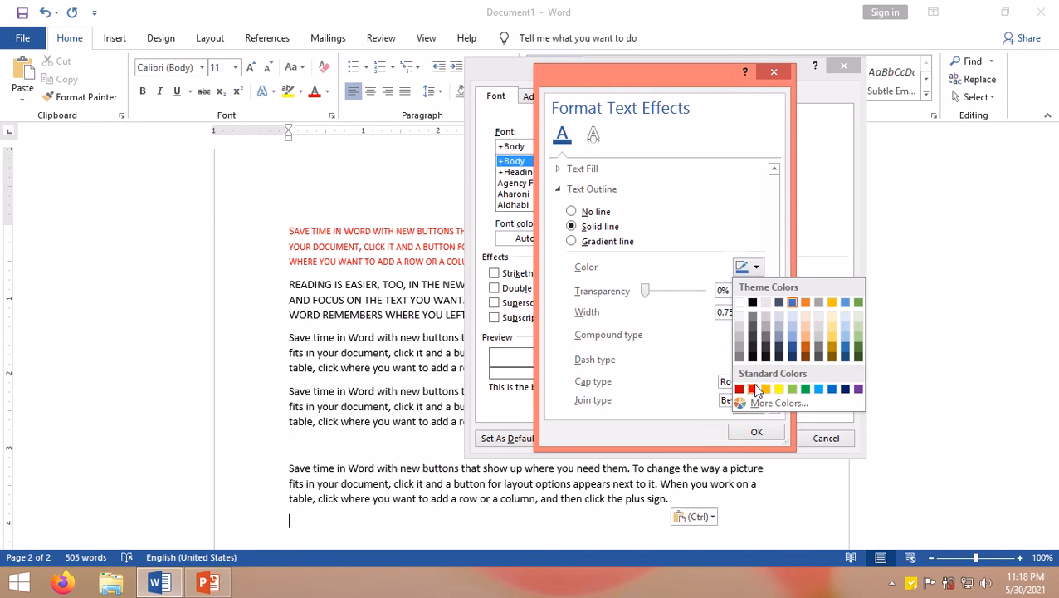
pyautogui.click(754, 388)
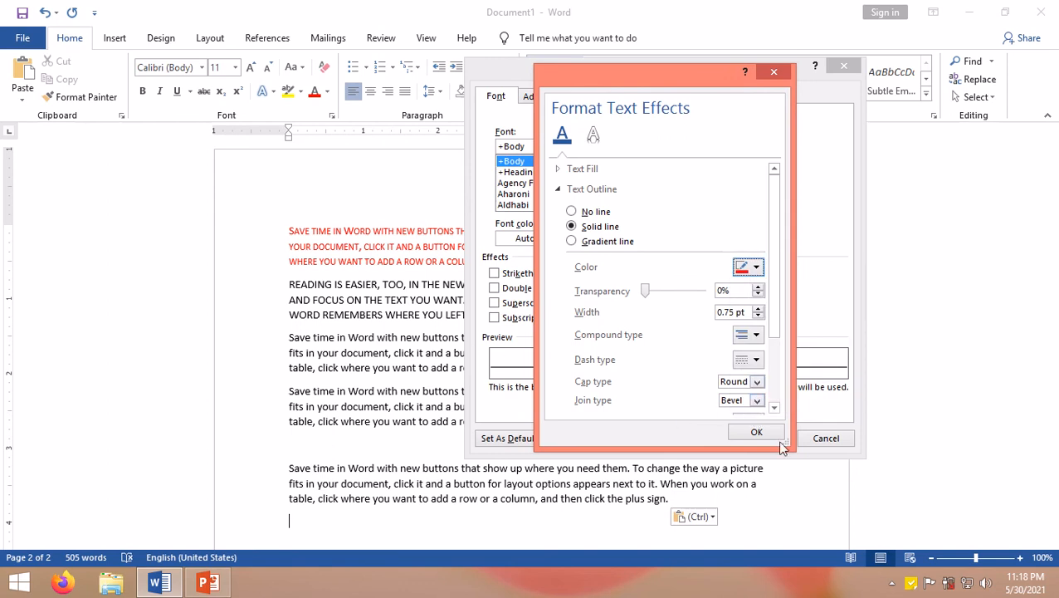
pyautogui.click(756, 432)
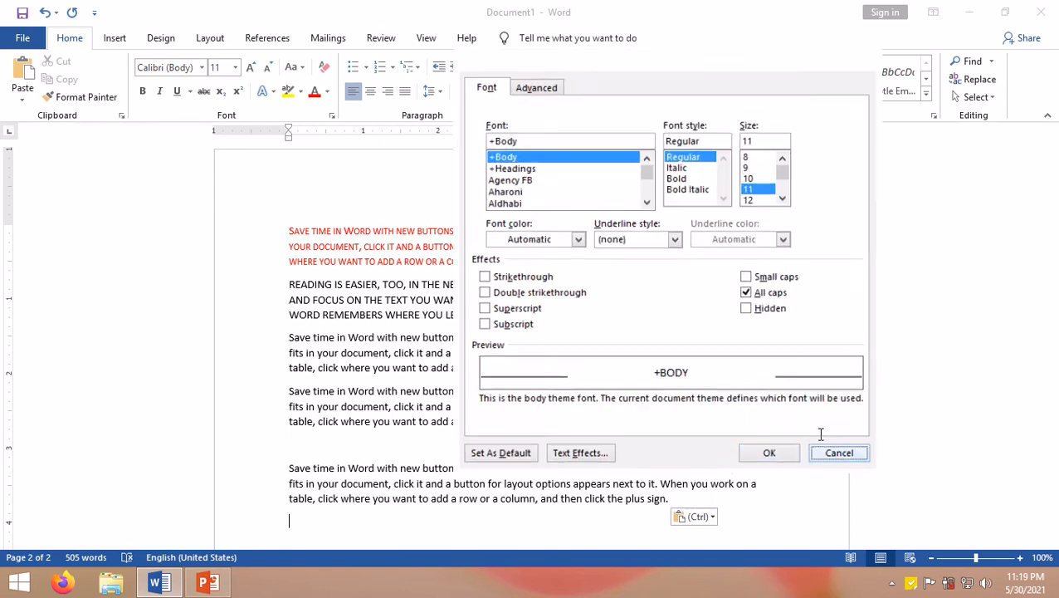
pyautogui.click(836, 452)
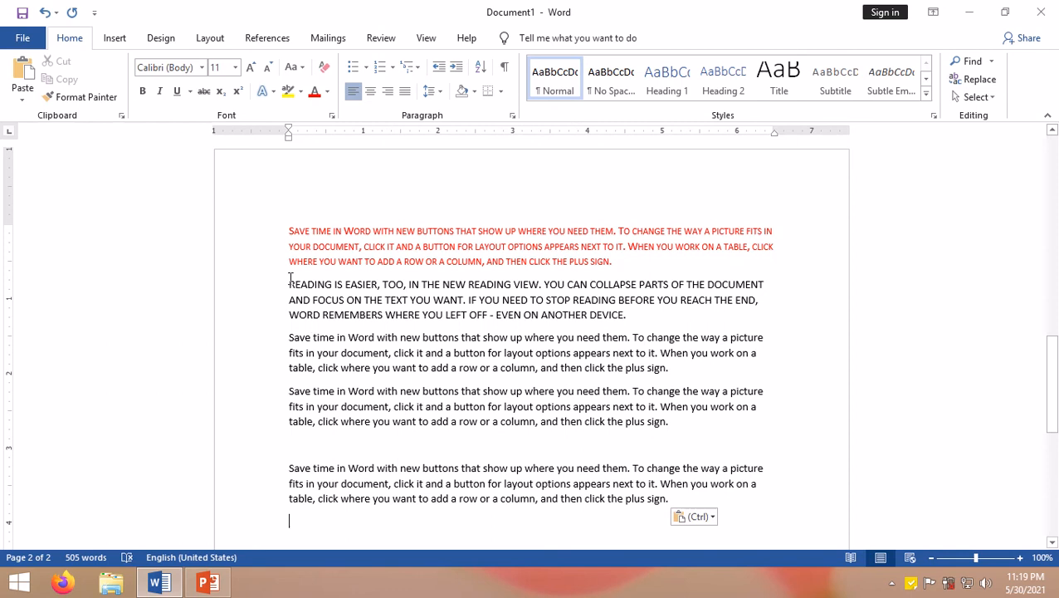
# Step: Select the 'Reading is easier' paragraph and apply a blue gradient text fill through Text Effects in the Font dialog
pyautogui.moveTo(290, 278); pyautogui.dragTo(642, 317)
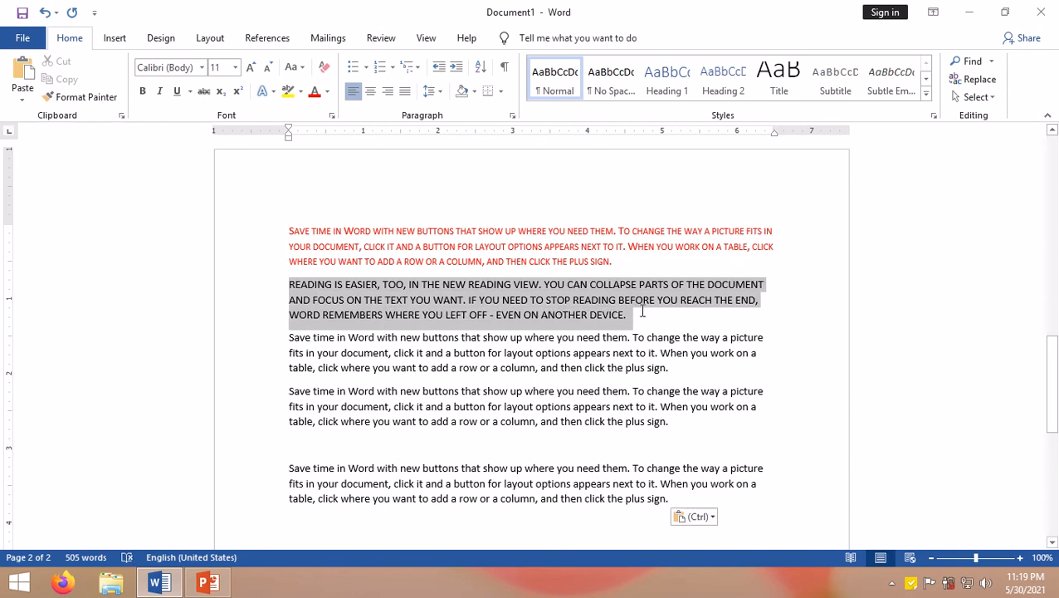
pyautogui.hotkey('ctrl', 'd')
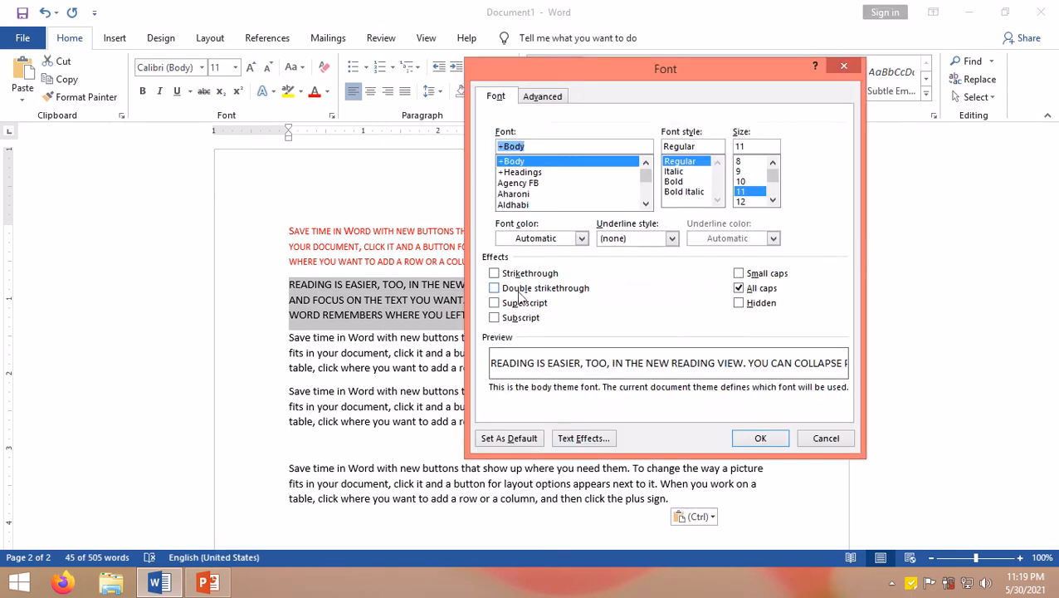
pyautogui.click(582, 438)
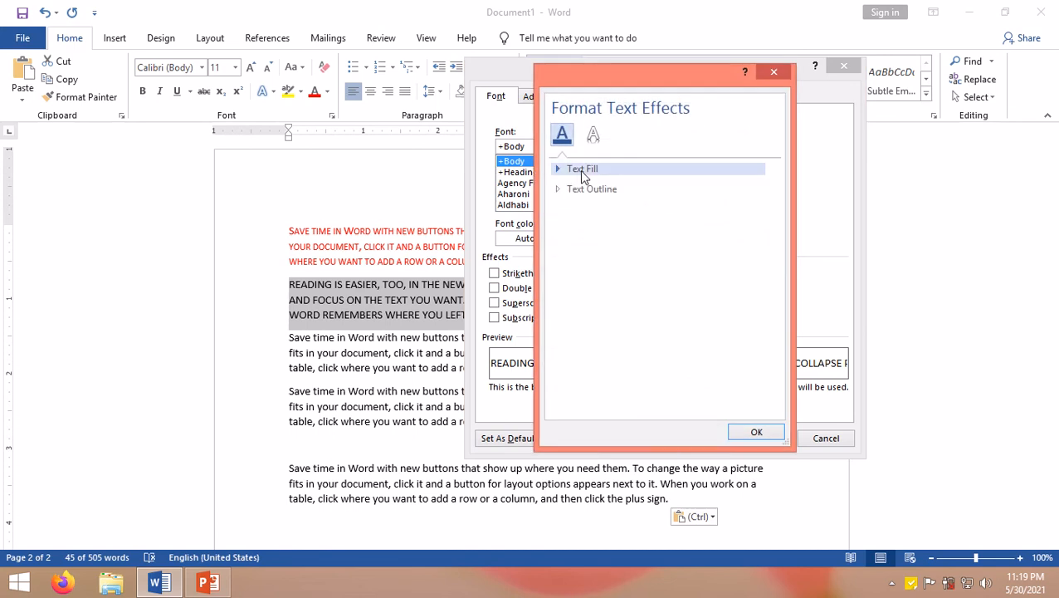
pyautogui.click(579, 169)
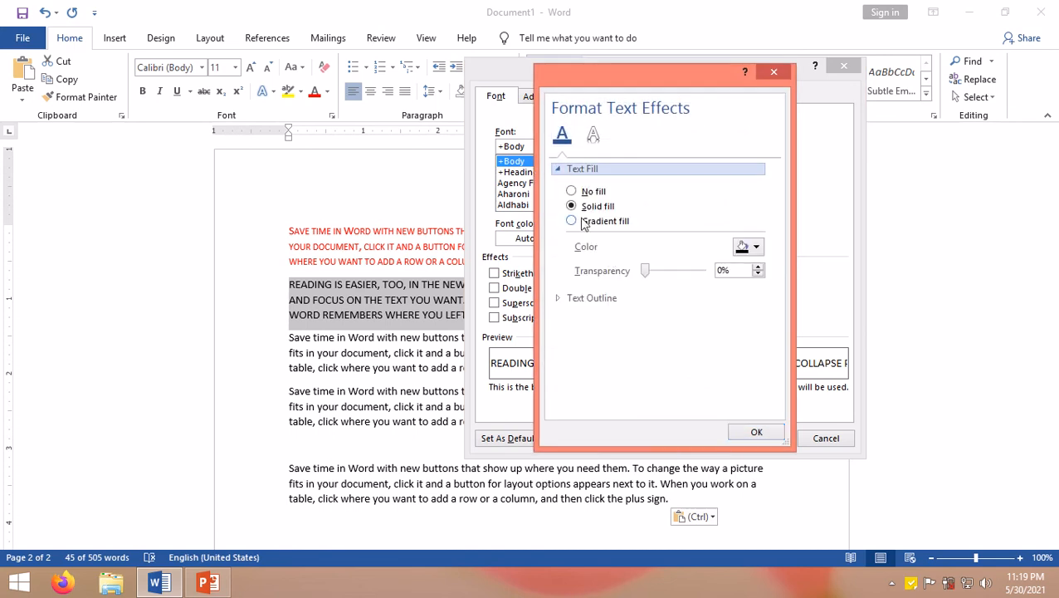
pyautogui.click(580, 224)
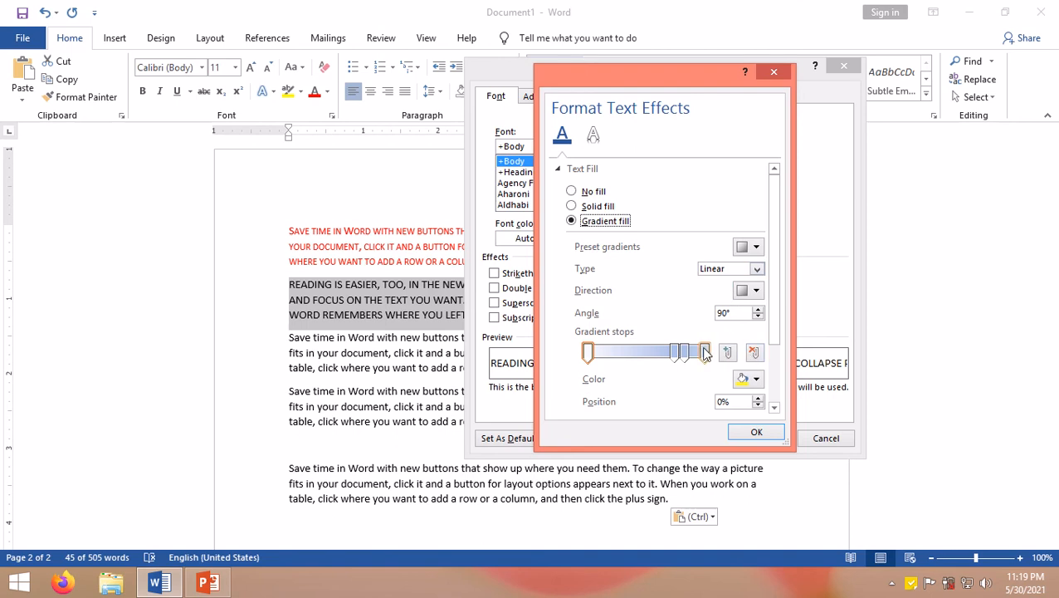
pyautogui.click(753, 379)
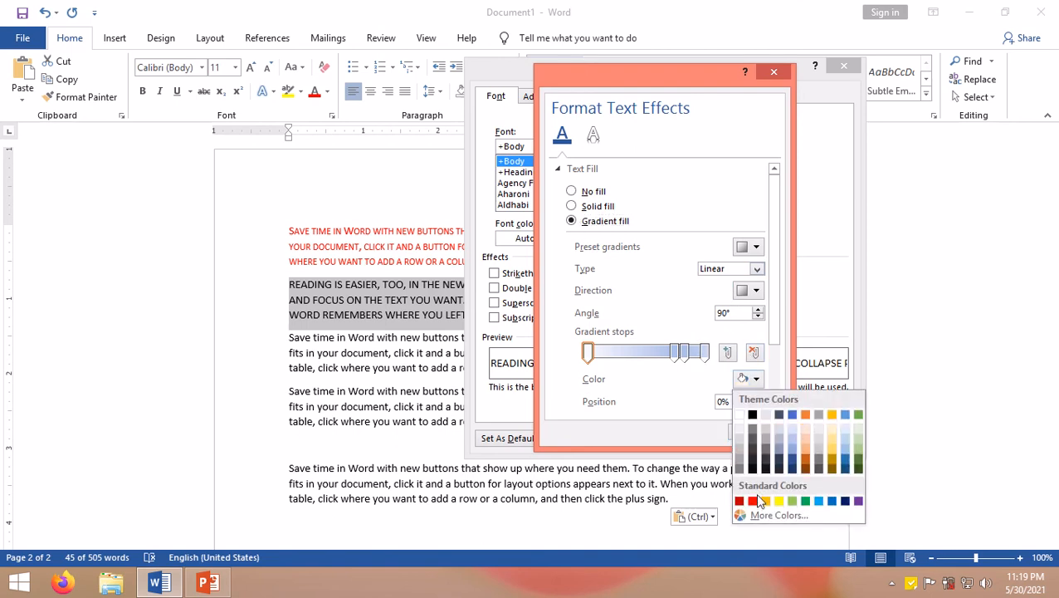
pyautogui.click(819, 501)
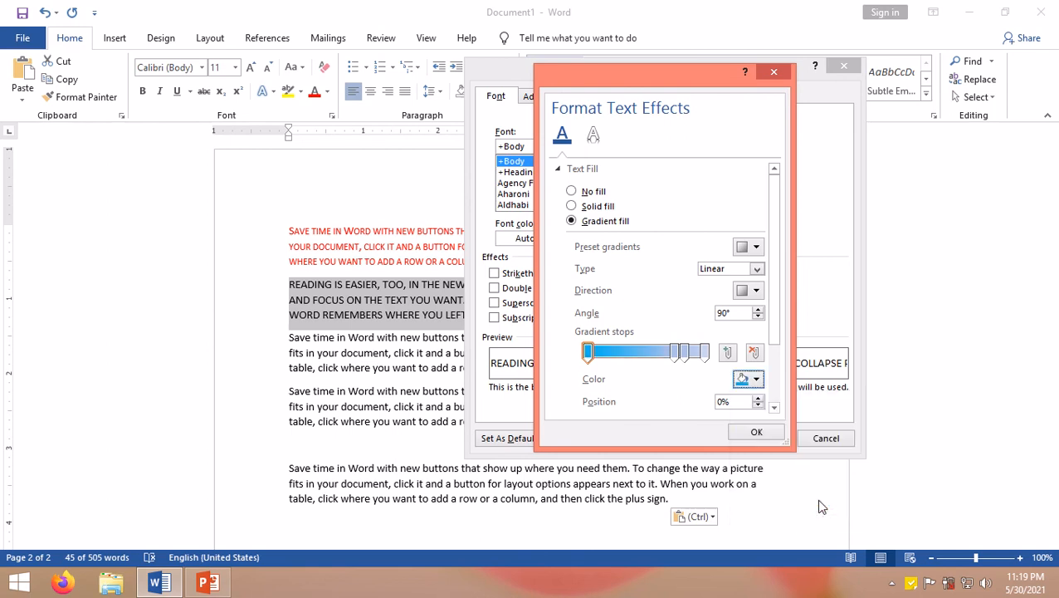
pyautogui.click(752, 432)
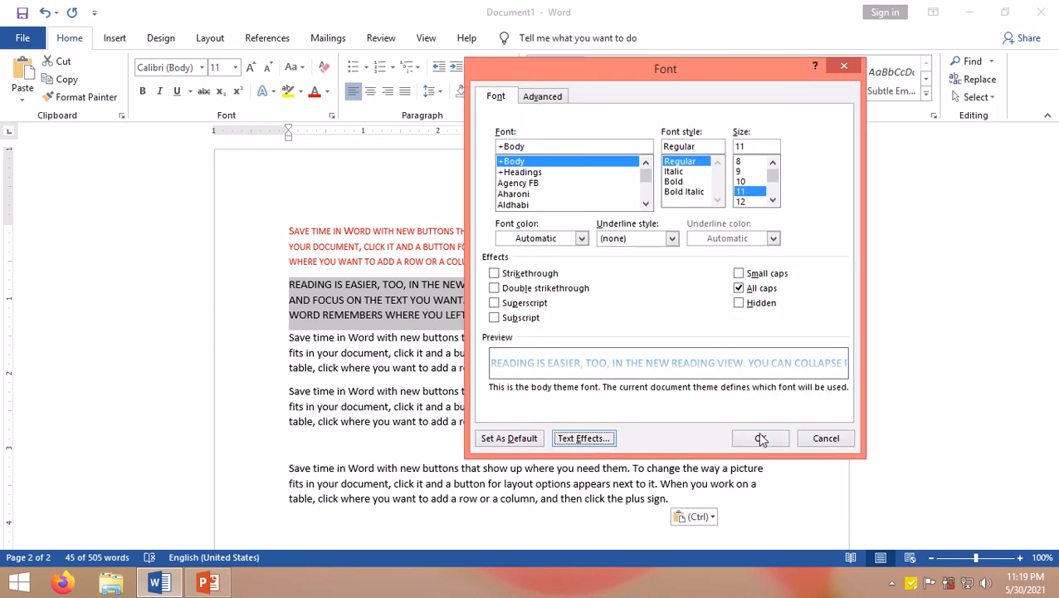
pyautogui.click(757, 438)
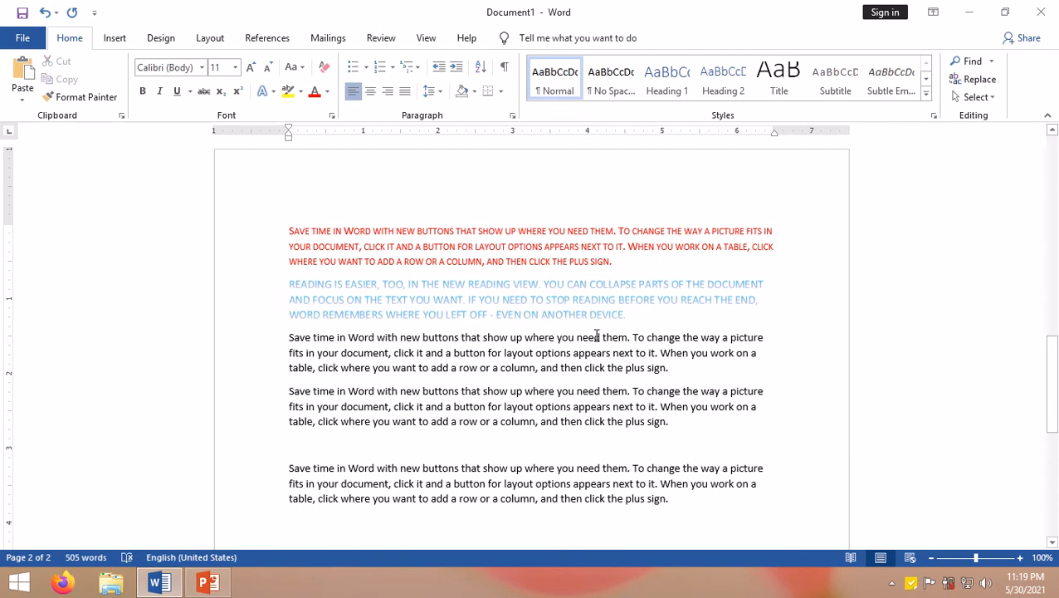
# Step: Reselect the gradient paragraph and add a red solid text outline with 6% transparency through Text Effects
pyautogui.moveTo(627, 314); pyautogui.dragTo(289, 284)
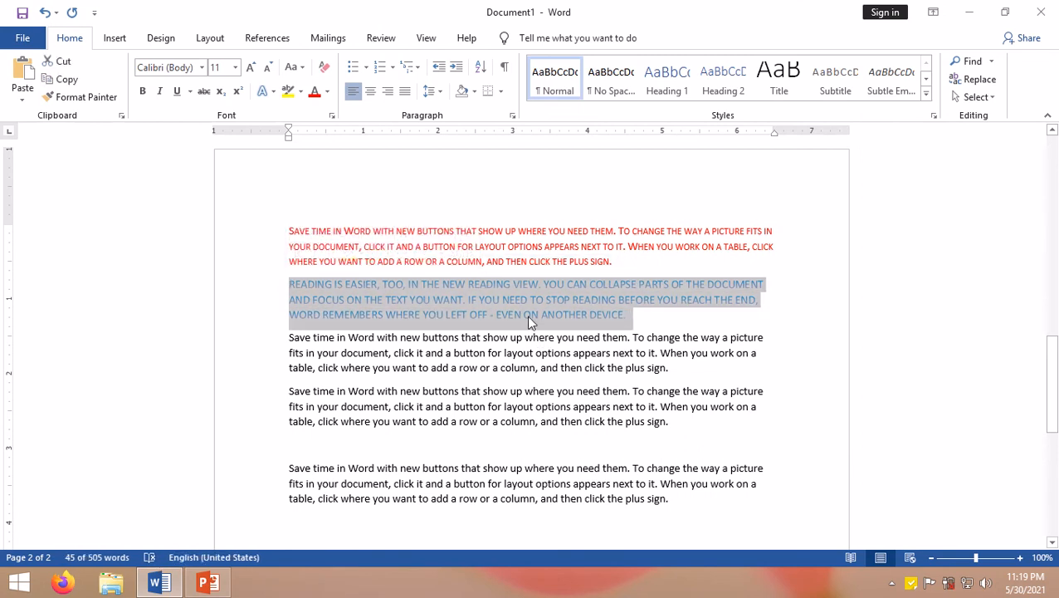
pyautogui.hotkey('ctrl', 'd')
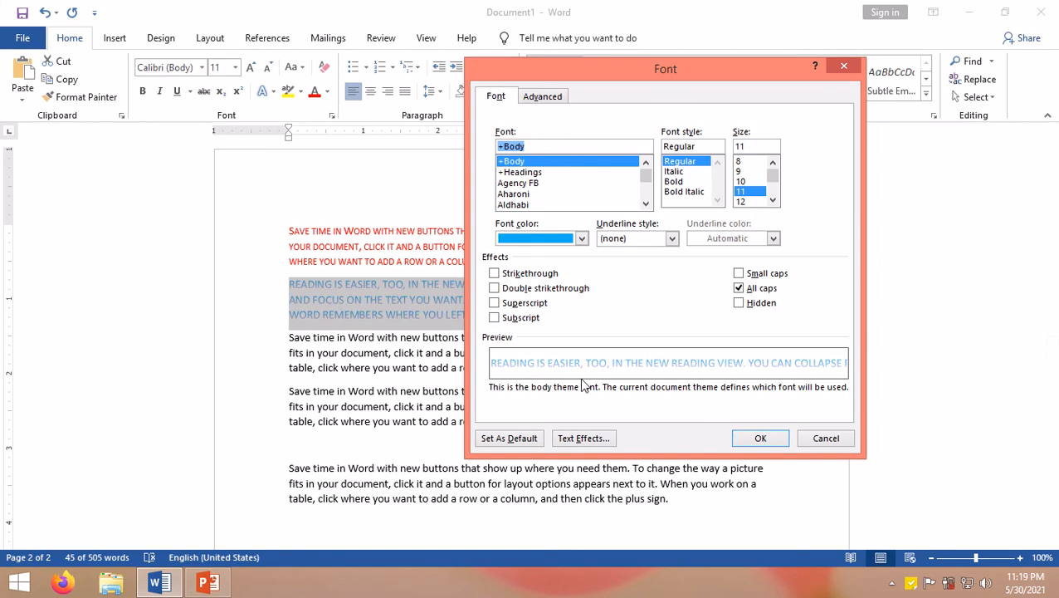
pyautogui.click(588, 439)
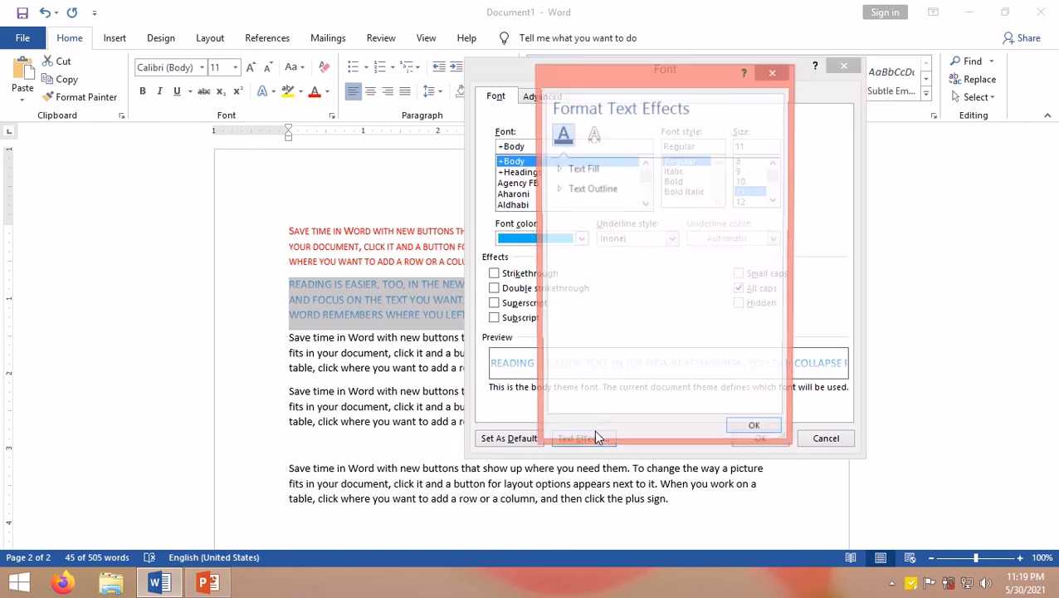
pyautogui.click(585, 190)
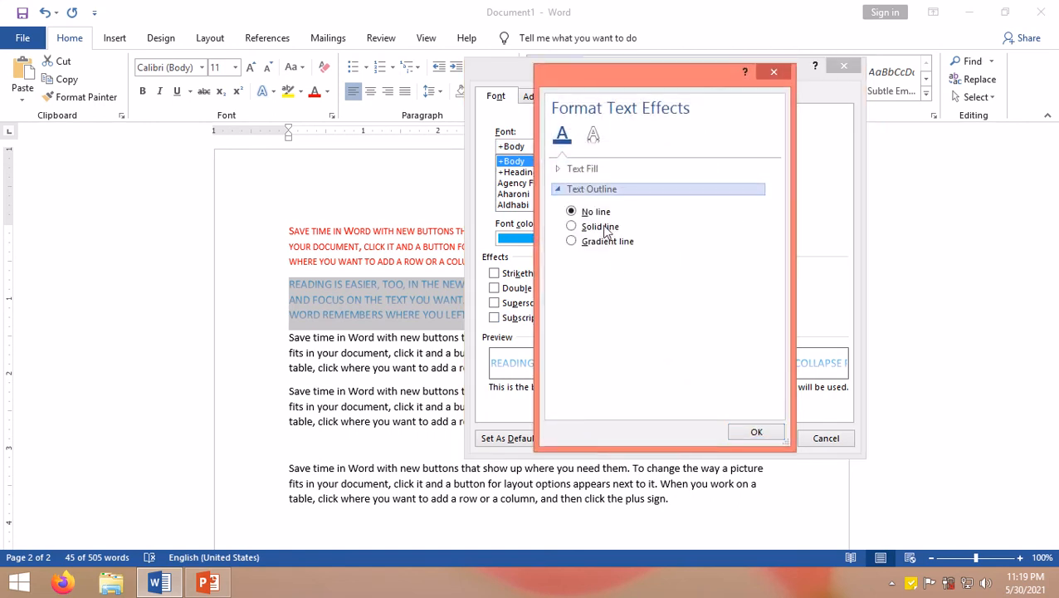
pyautogui.click(605, 230)
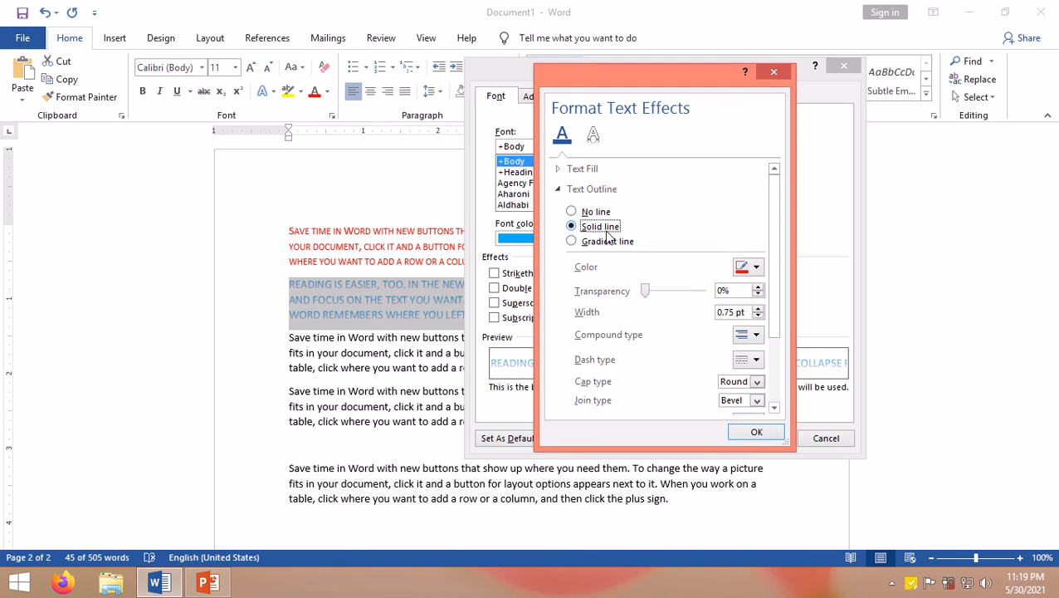
pyautogui.click(661, 296)
pyautogui.click(671, 297)
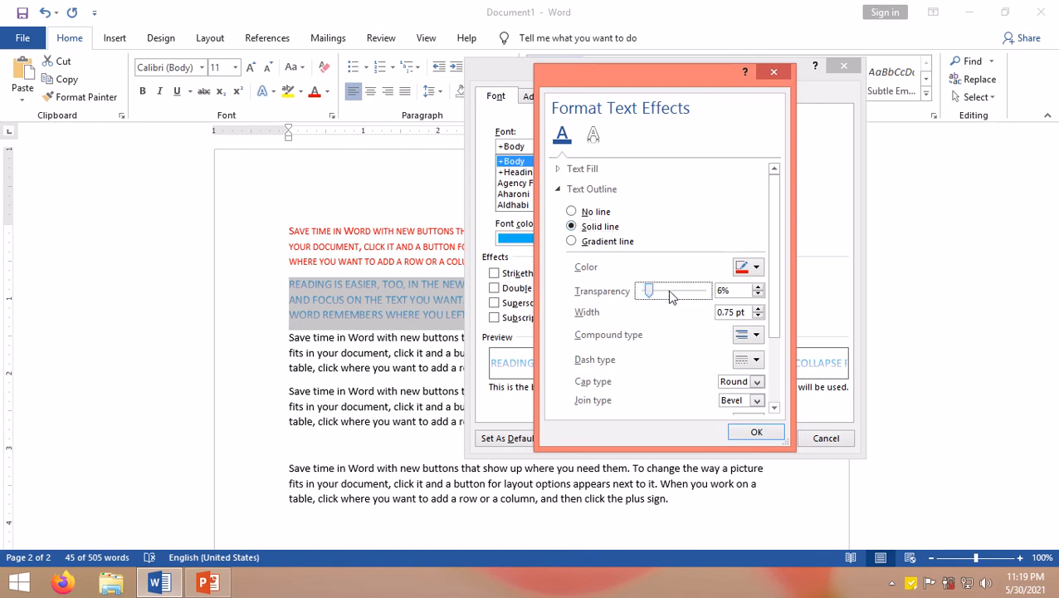
pyautogui.click(670, 297)
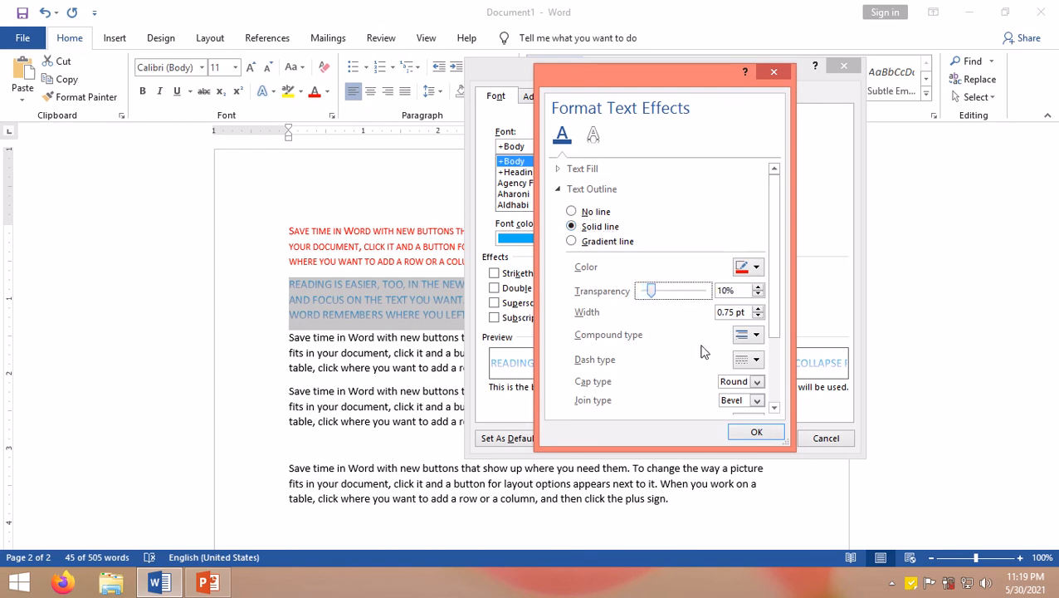
pyautogui.click(752, 434)
pyautogui.click(755, 434)
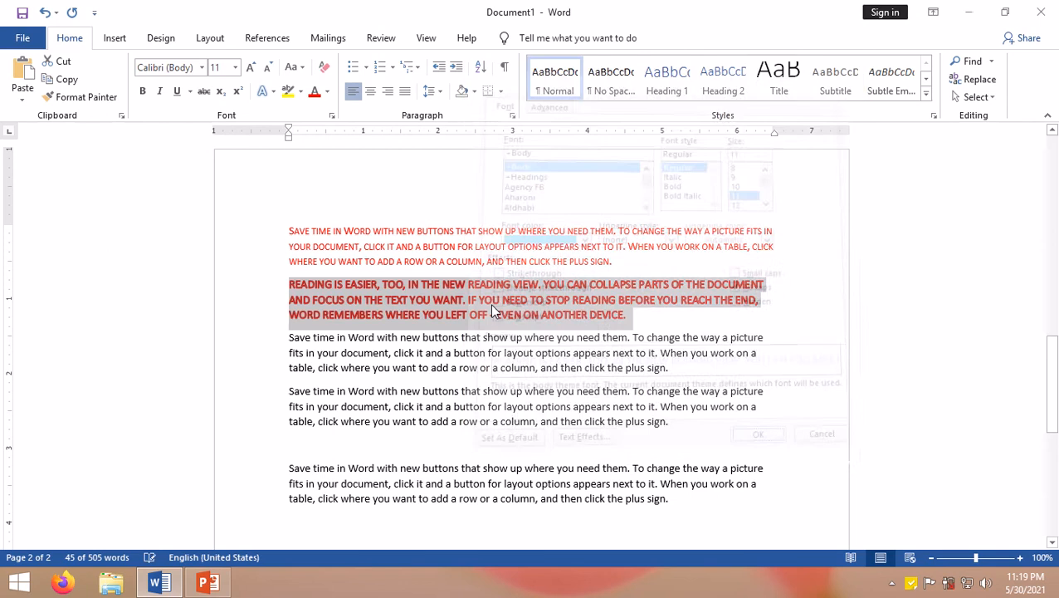
# Step: Zoom in to about 200% to examine the outlined gradient paragraph
pyautogui.scroll(8, 490, 303)
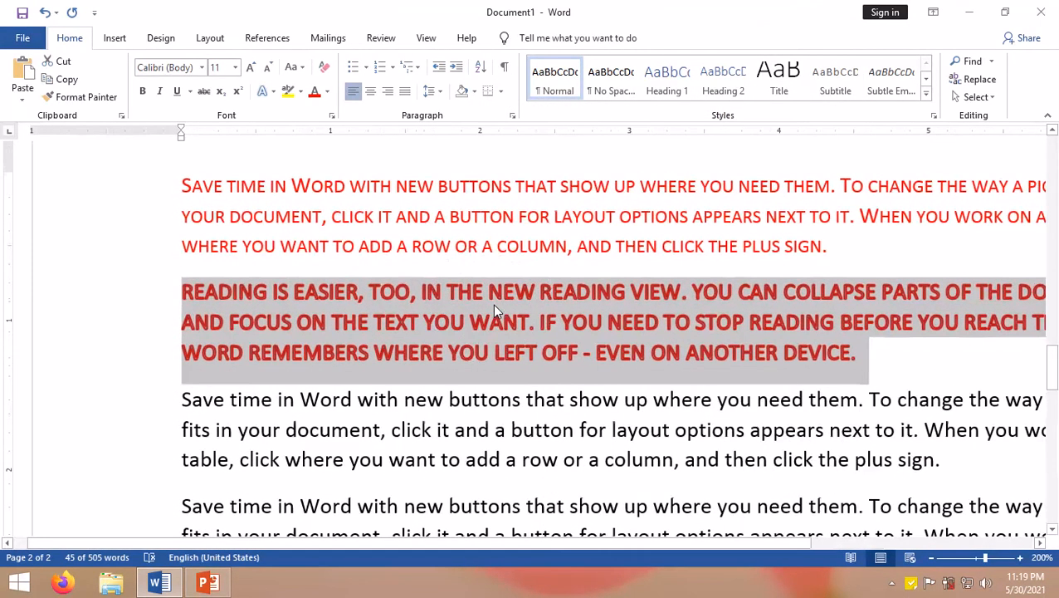
pyautogui.click(1021, 557)
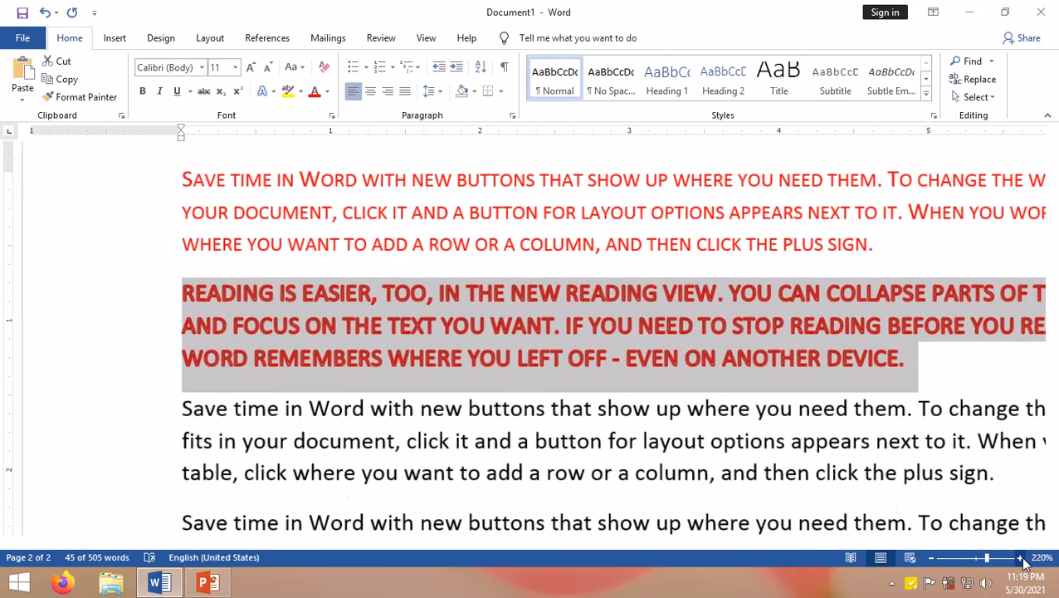
pyautogui.click(931, 557)
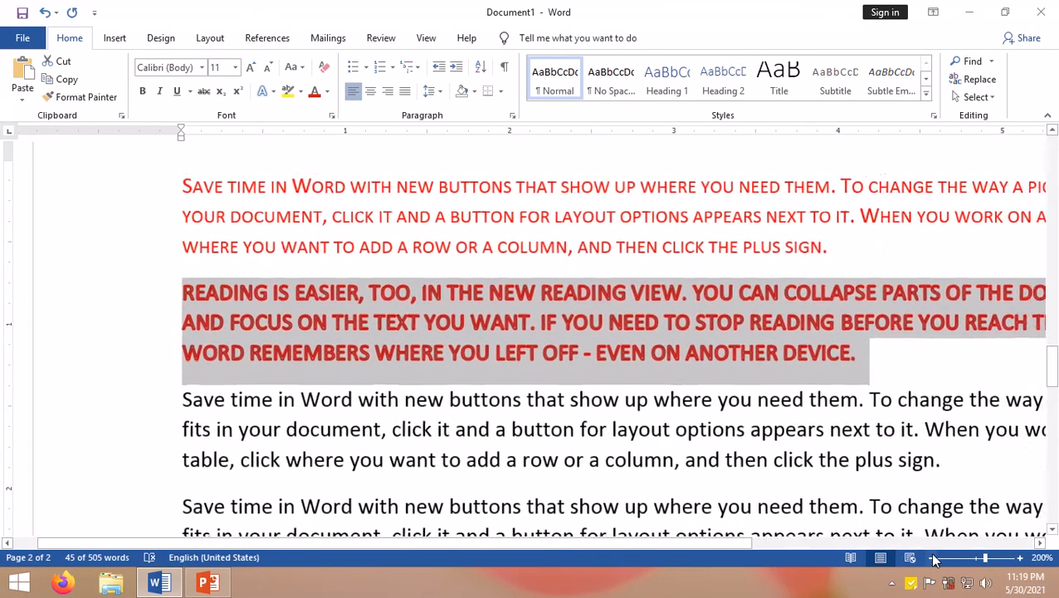
# Step: Zoom out to about 170% and open the Font dialog's Advanced tab to examine character spacing options, then cancel
pyautogui.click(932, 557)
pyautogui.click(931, 558)
pyautogui.click(931, 558)
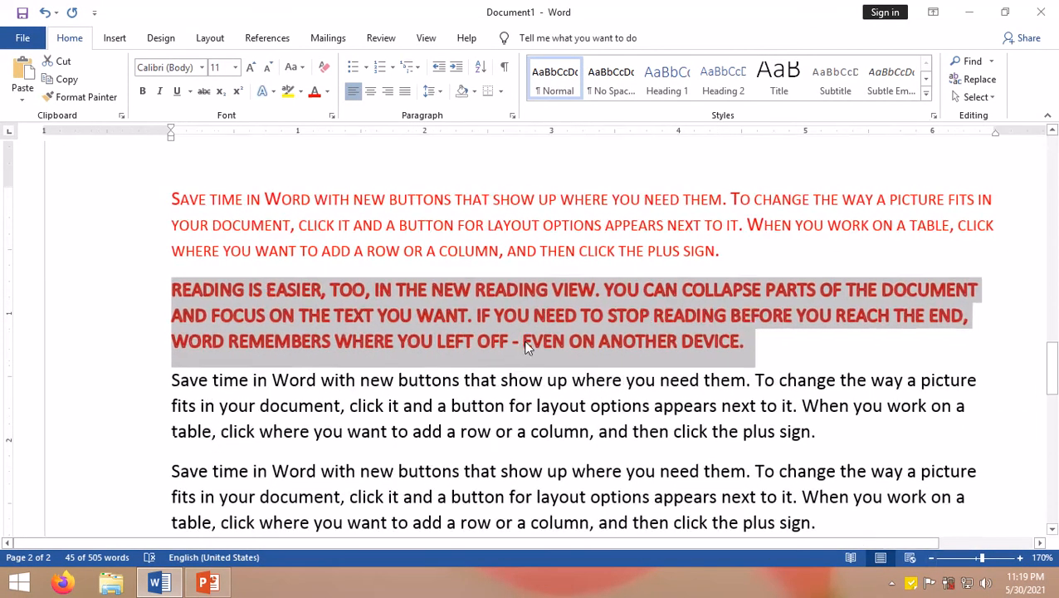
pyautogui.click(523, 341)
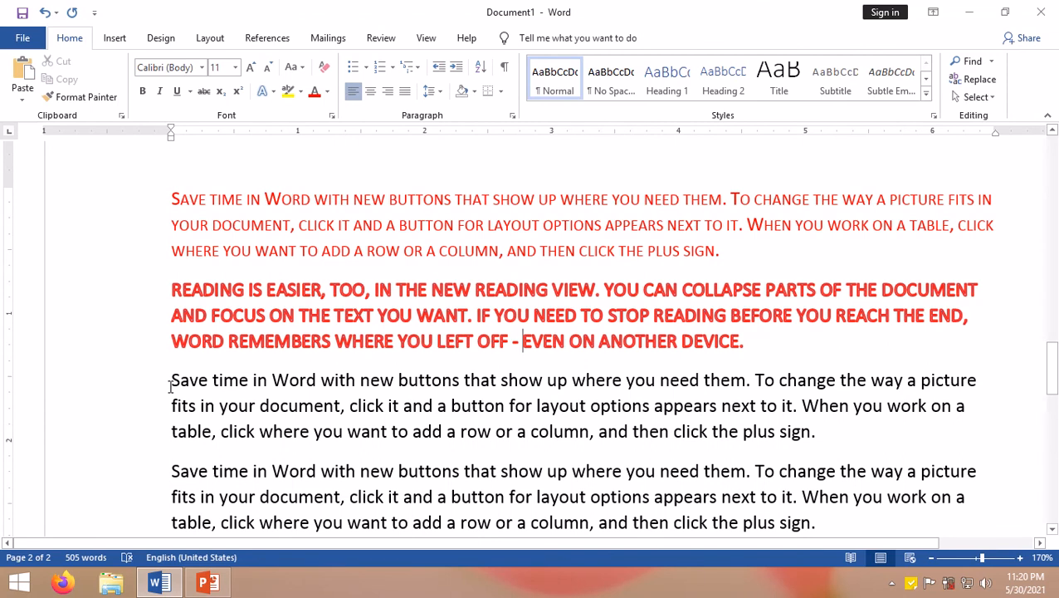
pyautogui.hotkey('ctrl', 'd')
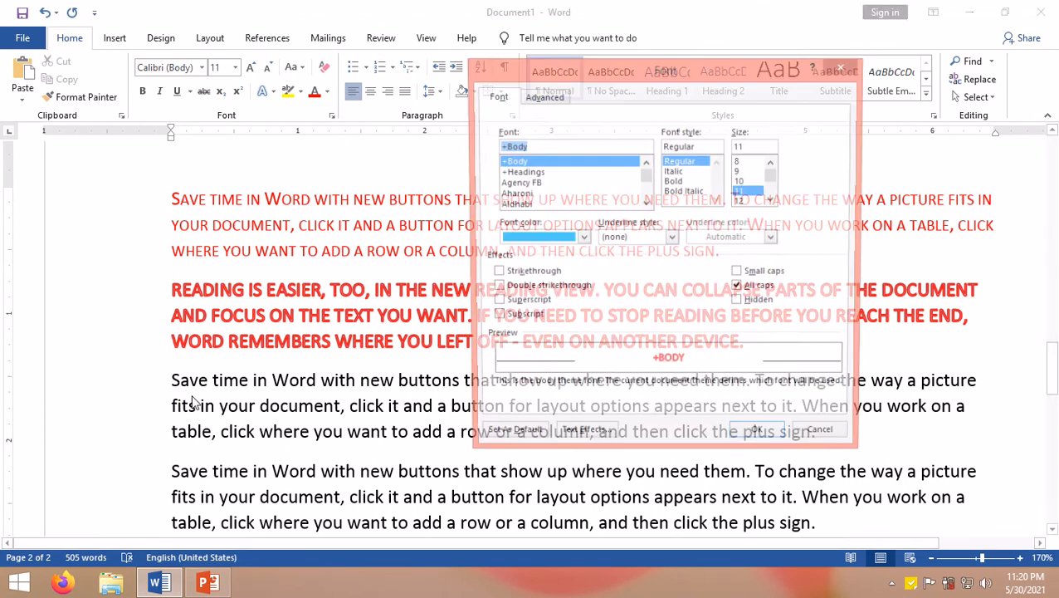
pyautogui.click(546, 99)
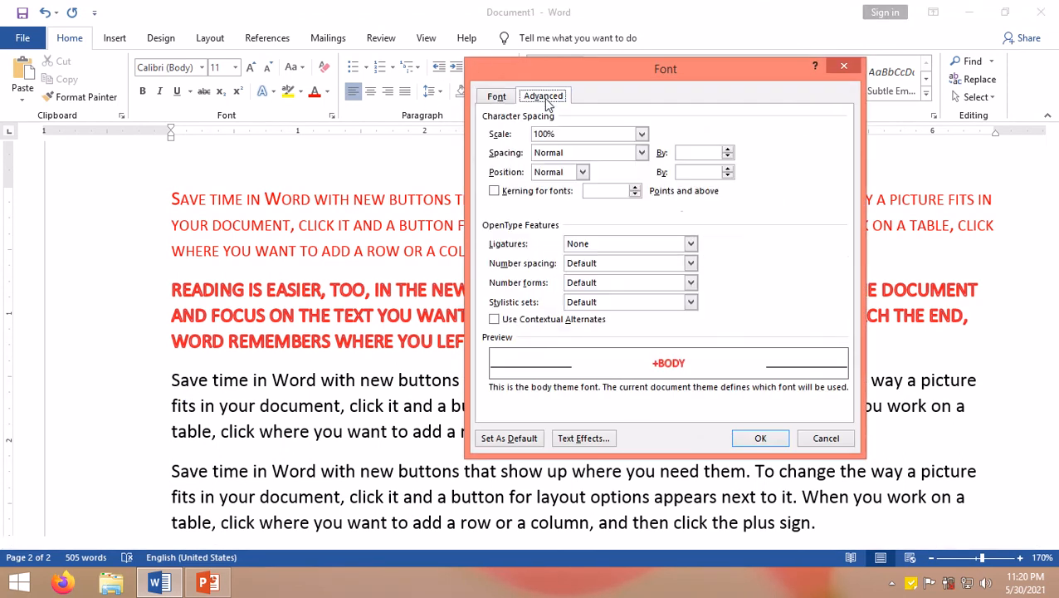
pyautogui.click(816, 439)
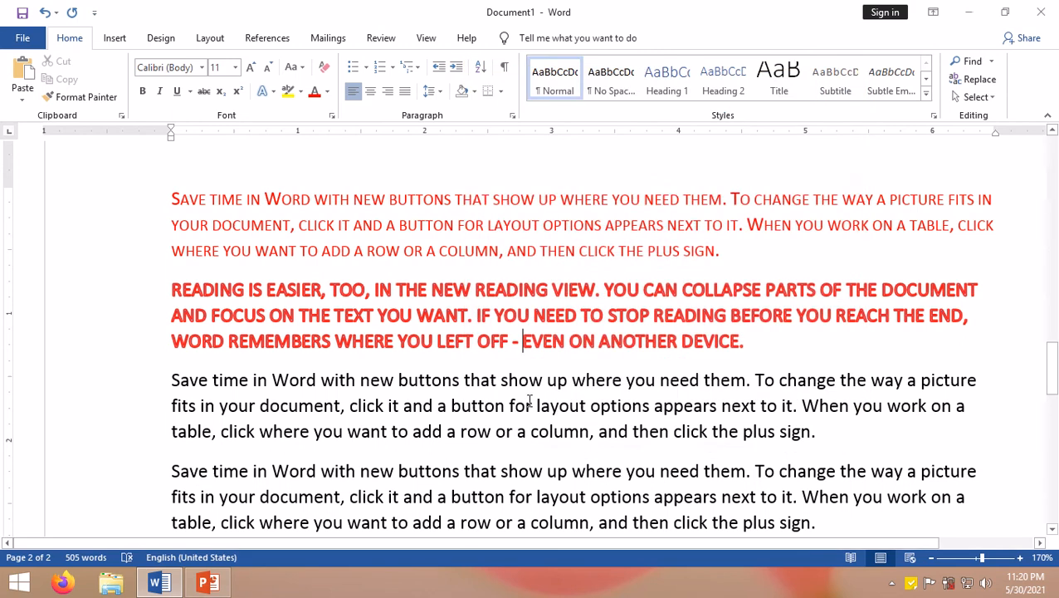
# Step: Add blank lines below the pasted paragraphs and type 'I LOVE MY COUNTRY I LOVE MY NEPAL'
pyautogui.scroll(-3, 361, 451)
pyautogui.click(178, 432)
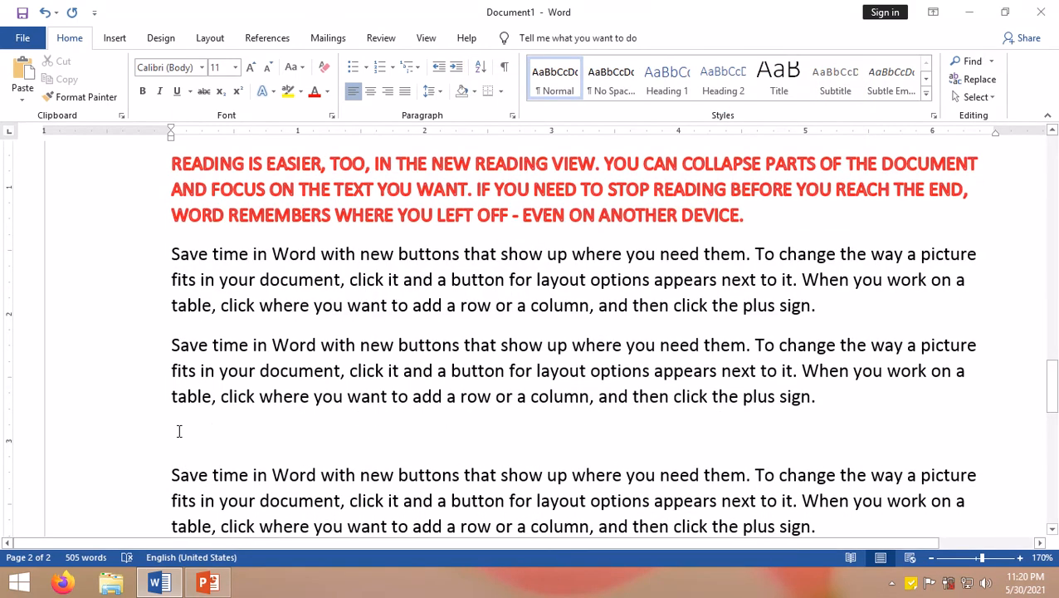
pyautogui.press('Return')
pyautogui.press('Return')
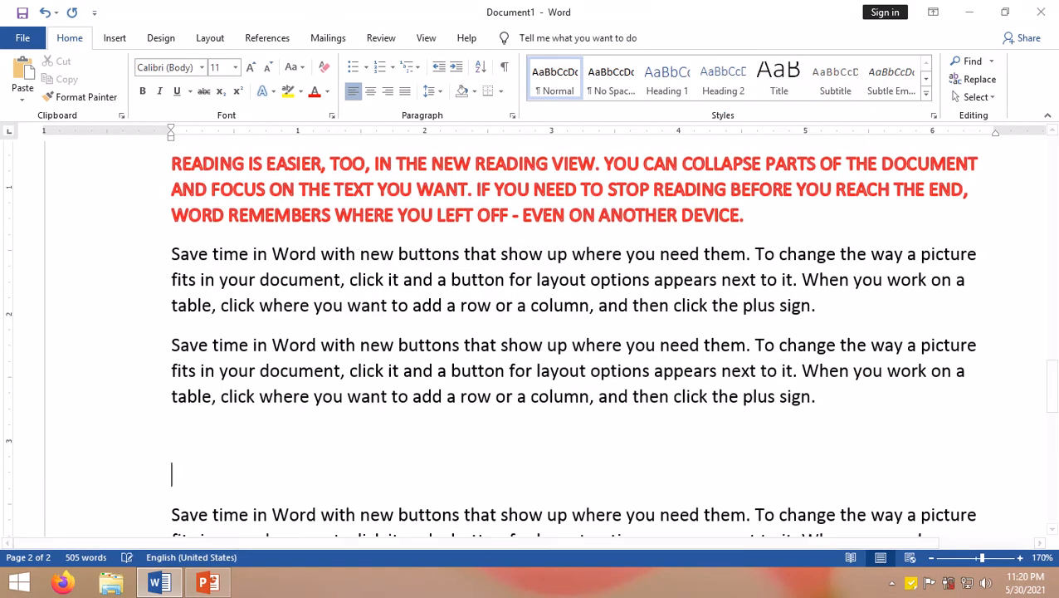
pyautogui.press('Up')
pyautogui.scroll(-3, 456, 409)
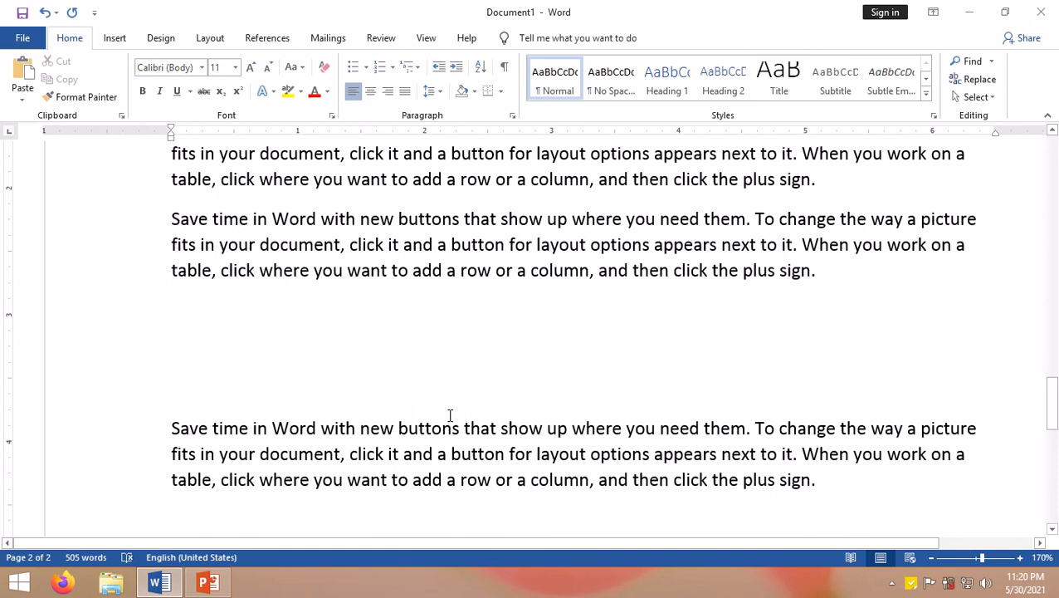
pyautogui.write('I LO')
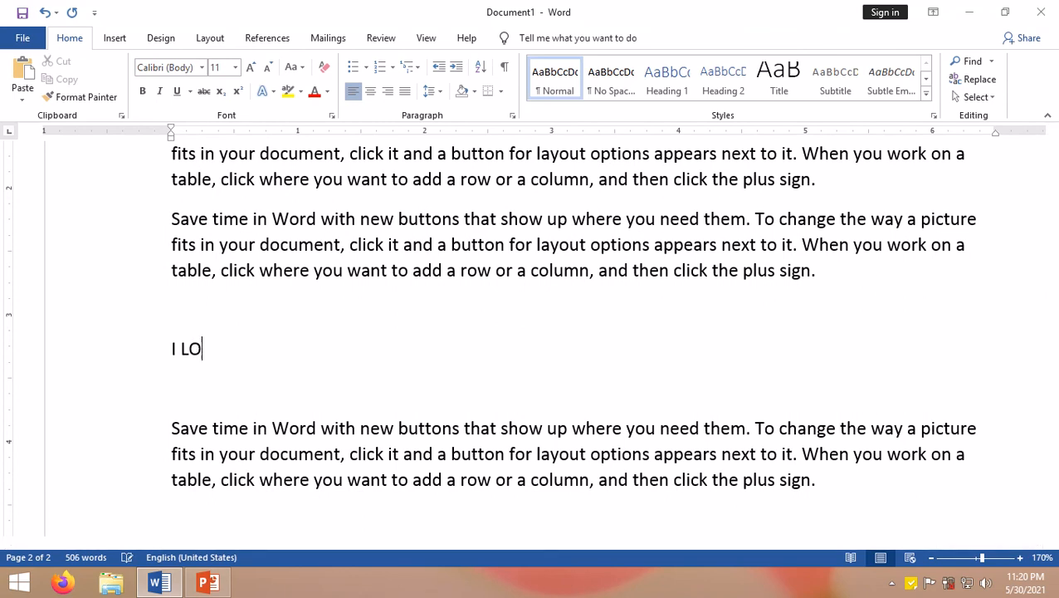
pyautogui.write('VE MY COUND')
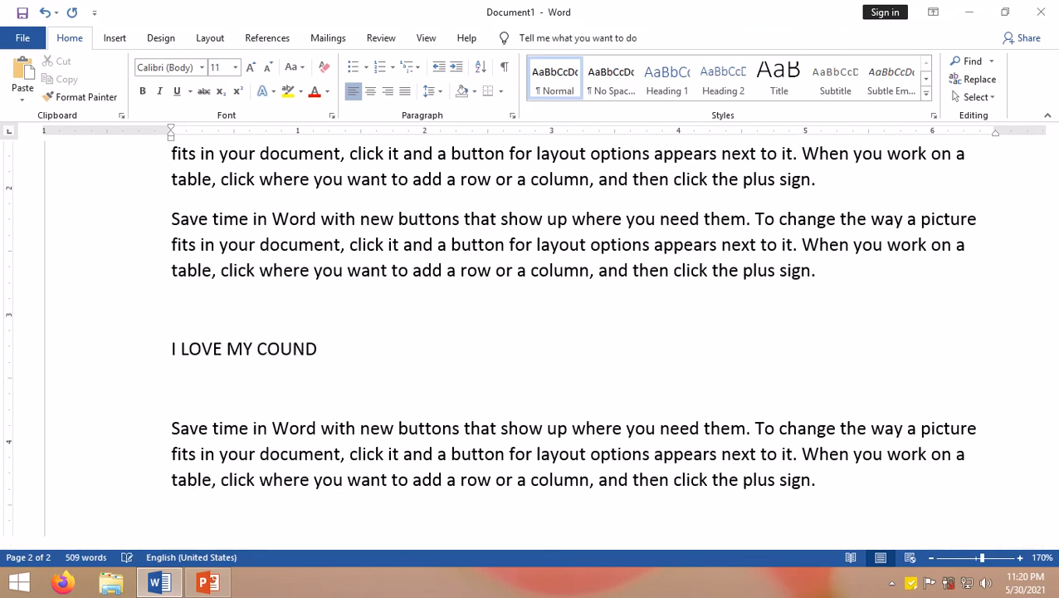
pyautogui.press('BackSpace')
pyautogui.write('TRY I LOVE MY NEPAL')
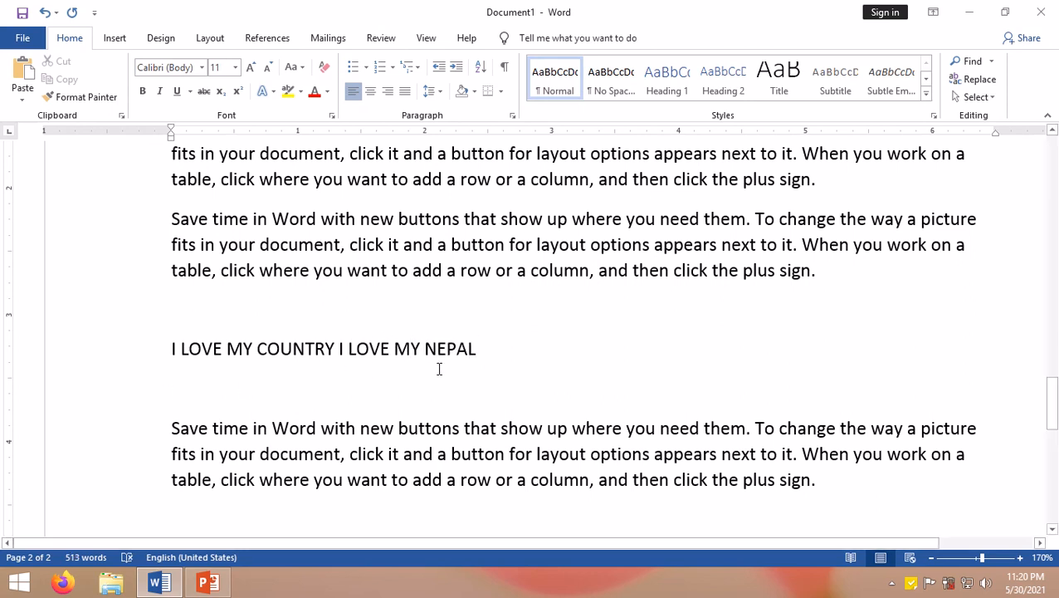
# Step: Copy the 'I LOVE MY COUNTRY I LOVE MY NEPAL' line and paste it twice on new lines below
pyautogui.moveTo(433, 350); pyautogui.dragTo(166, 346)
pyautogui.click(238, 374)
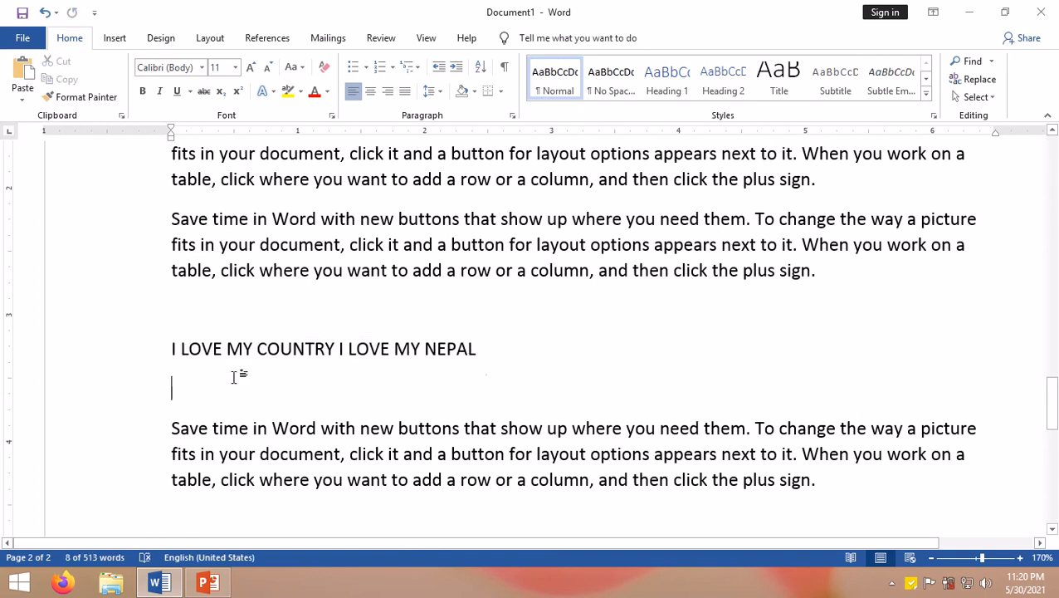
pyautogui.moveTo(168, 347); pyautogui.dragTo(485, 349)
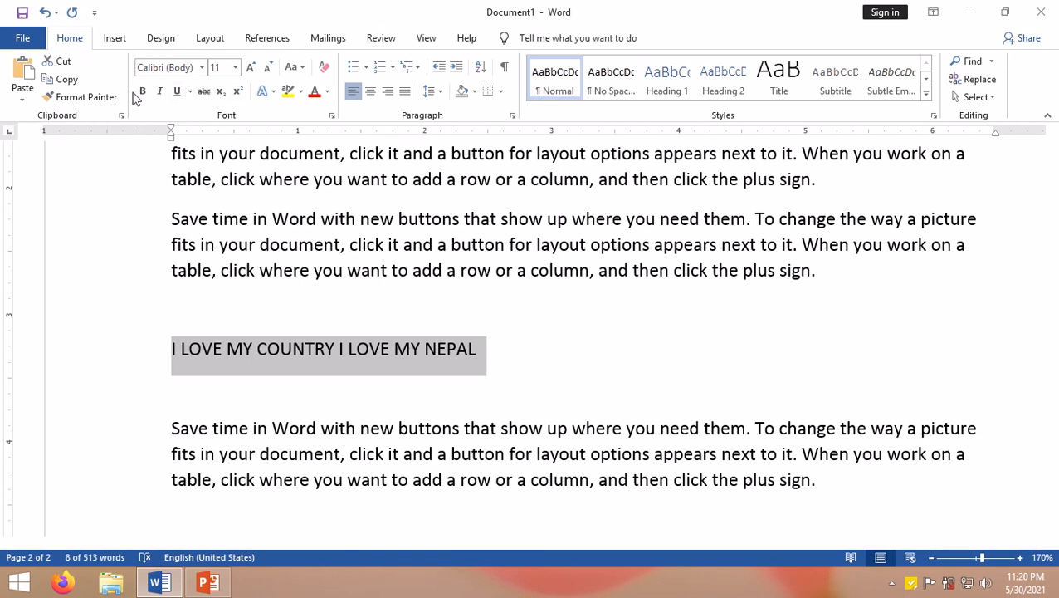
pyautogui.click(71, 83)
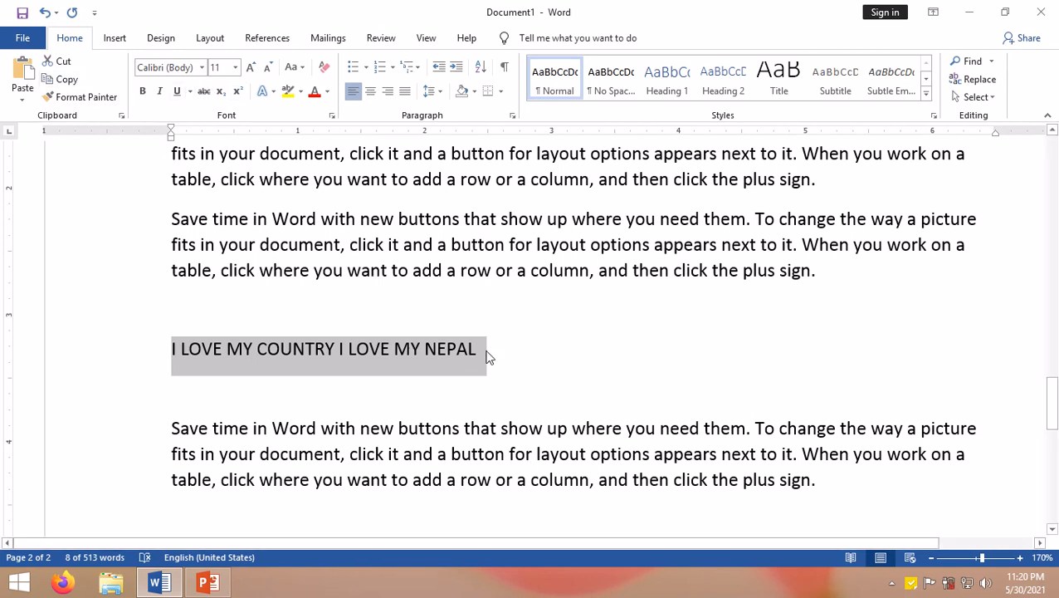
pyautogui.click(522, 359)
pyautogui.press('Return')
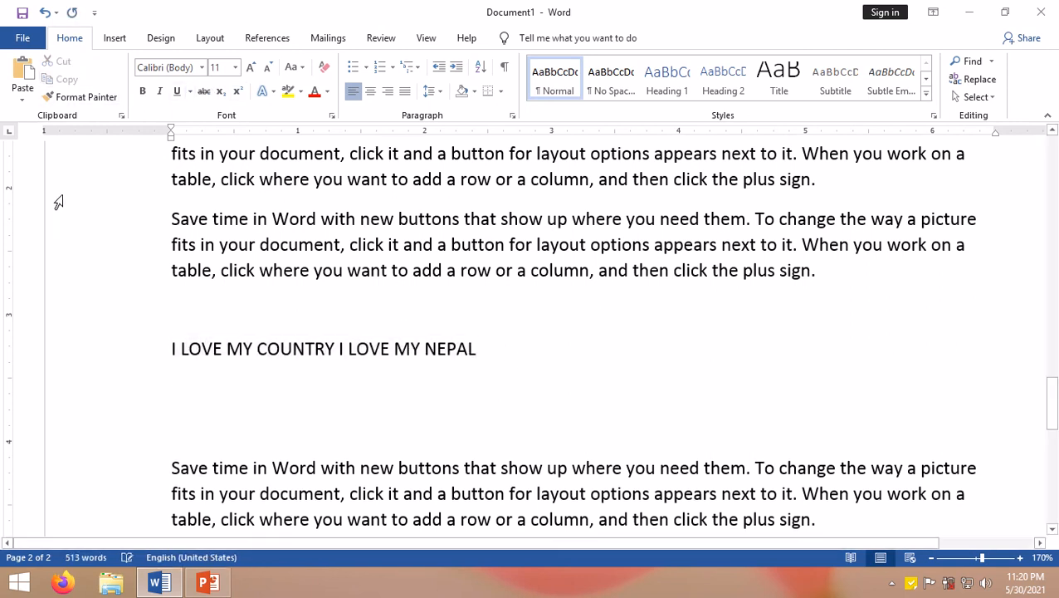
pyautogui.click(26, 69)
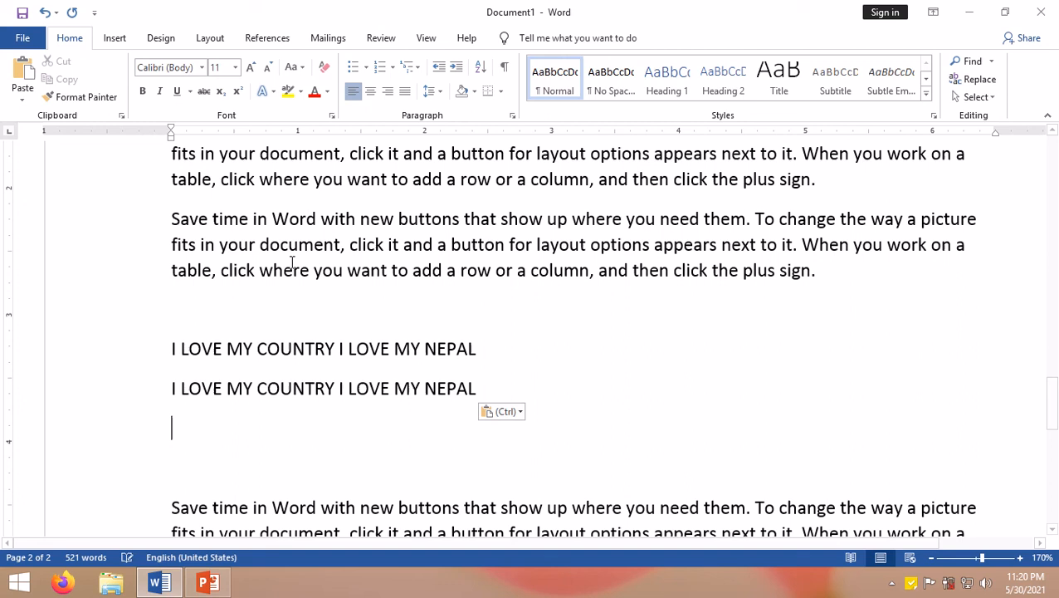
pyautogui.click(27, 73)
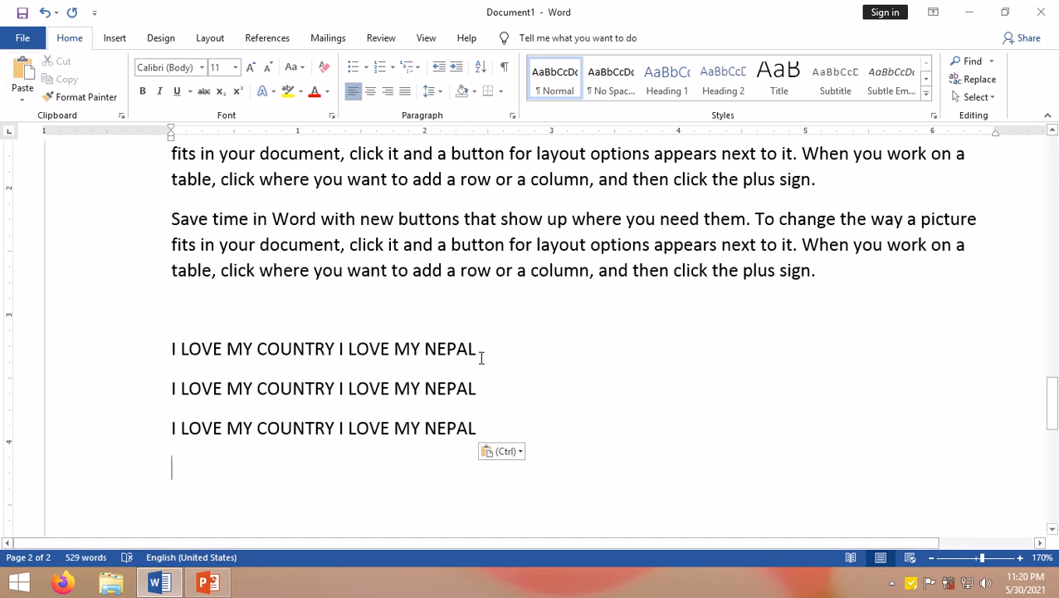
# Step: Select the second 'I LOVE MY COUNTRY' line and set its character scale to 50% in the Font dialog
pyautogui.moveTo(478, 347); pyautogui.dragTo(173, 350)
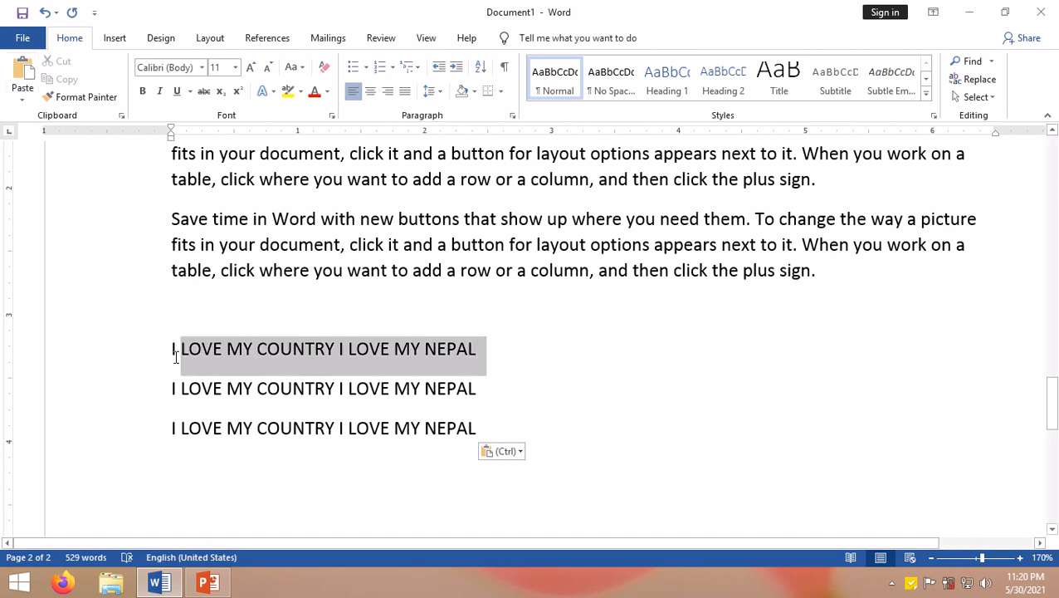
pyautogui.moveTo(172, 390); pyautogui.dragTo(470, 386)
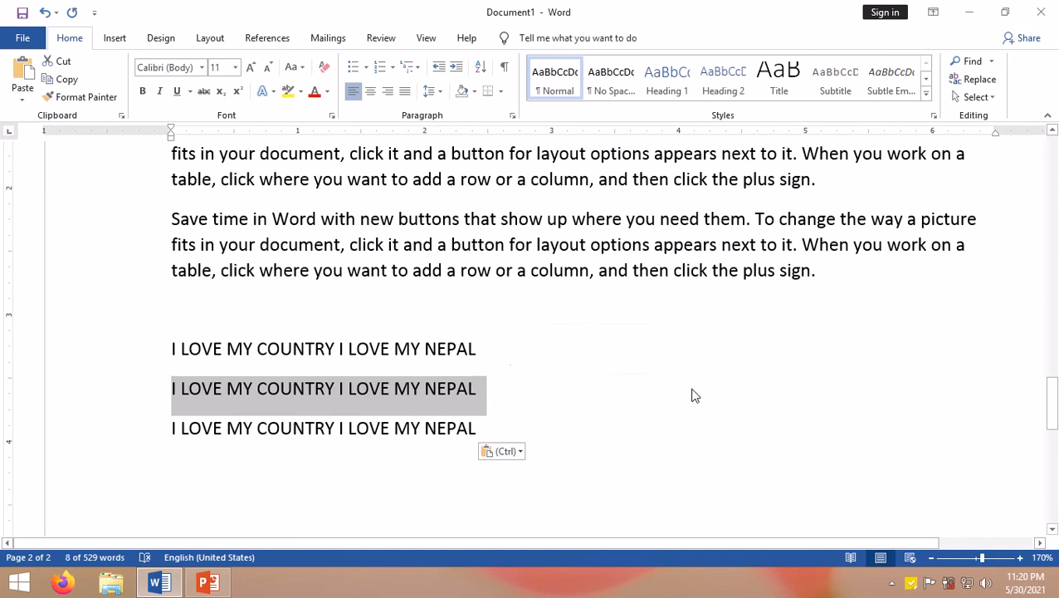
pyautogui.hotkey('ctrl', 'd')
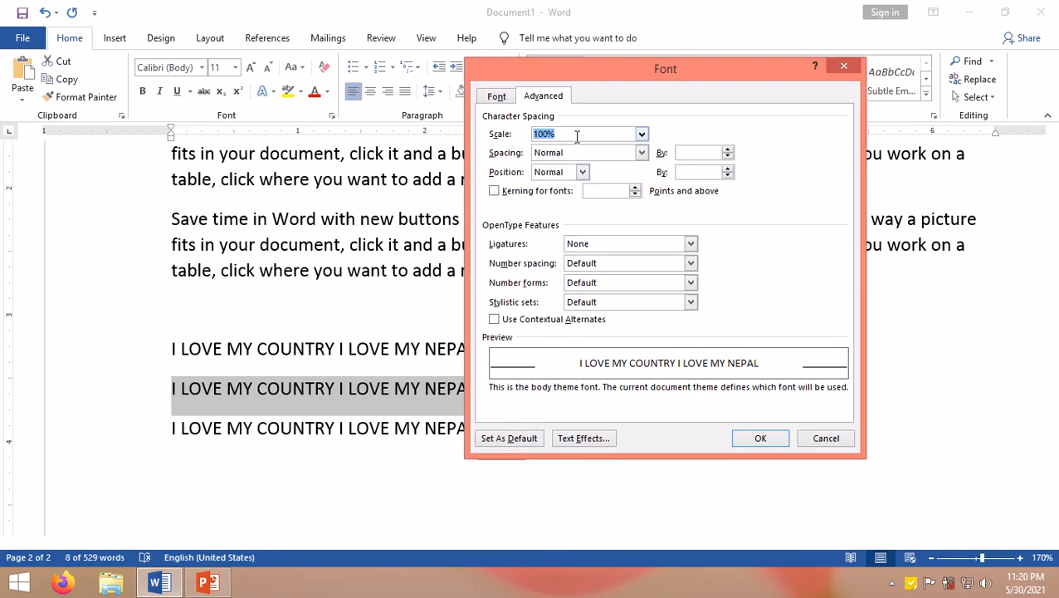
pyautogui.click(642, 135)
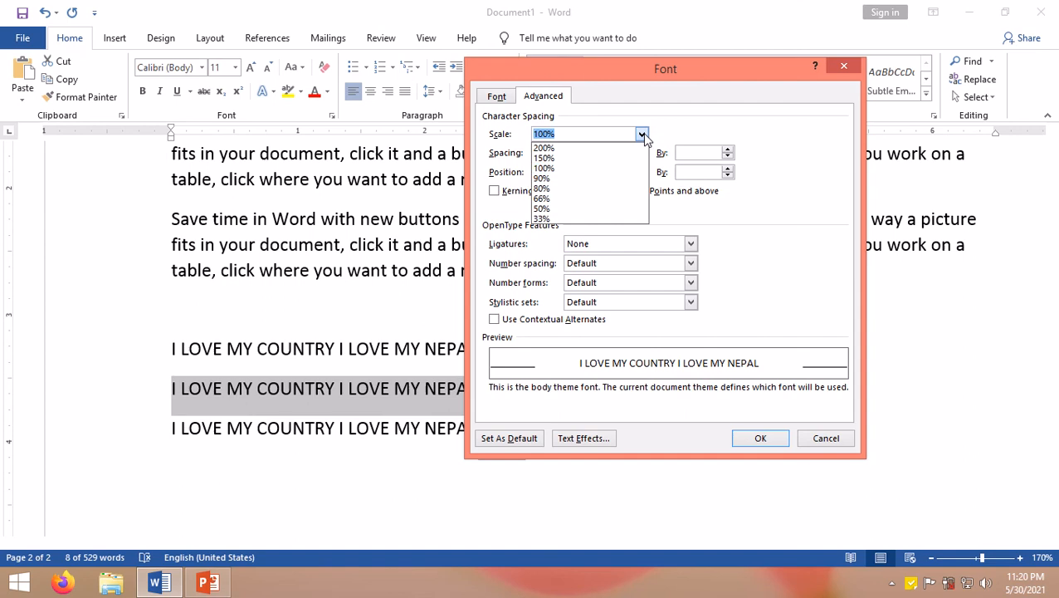
pyautogui.click(547, 210)
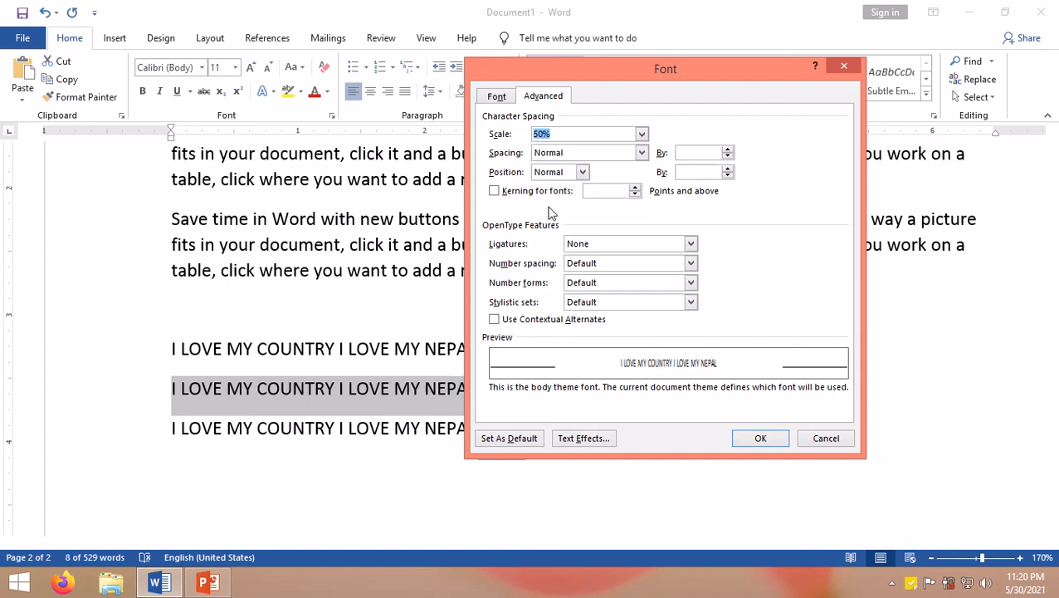
pyautogui.click(759, 439)
pyautogui.click(329, 399)
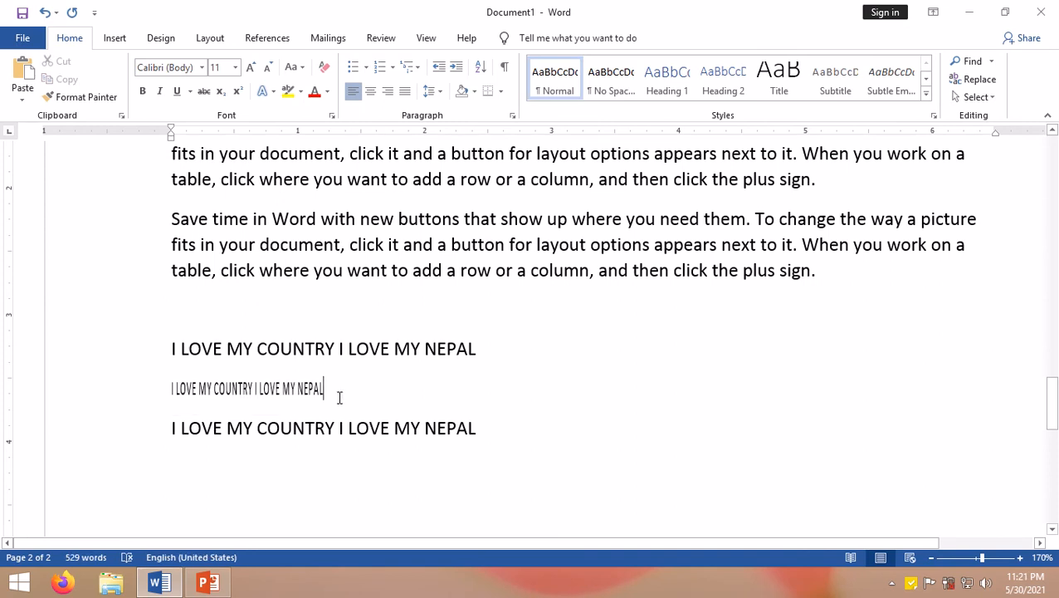
# Step: Select the third 'I LOVE MY COUNTRY' line and set its character scale to 150%
pyautogui.moveTo(322, 390); pyautogui.dragTo(492, 425)
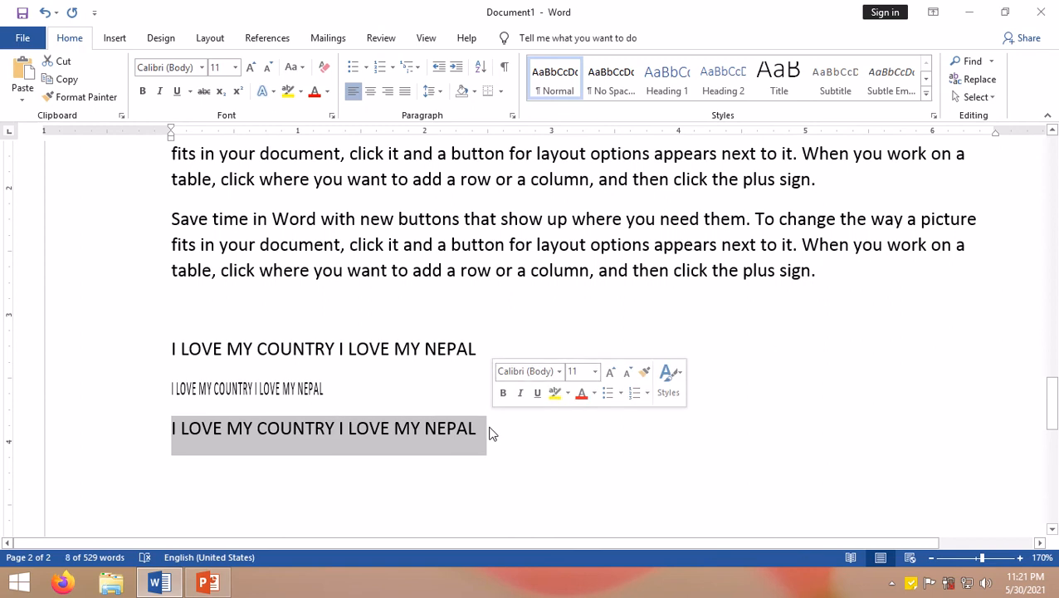
pyautogui.hotkey('ctrl', 'd')
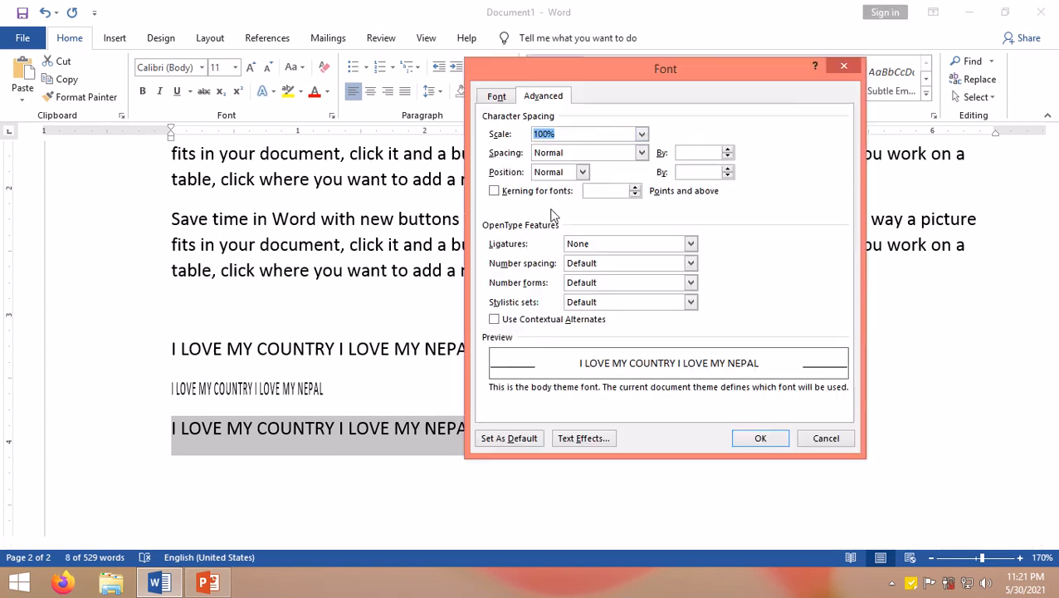
pyautogui.click(641, 134)
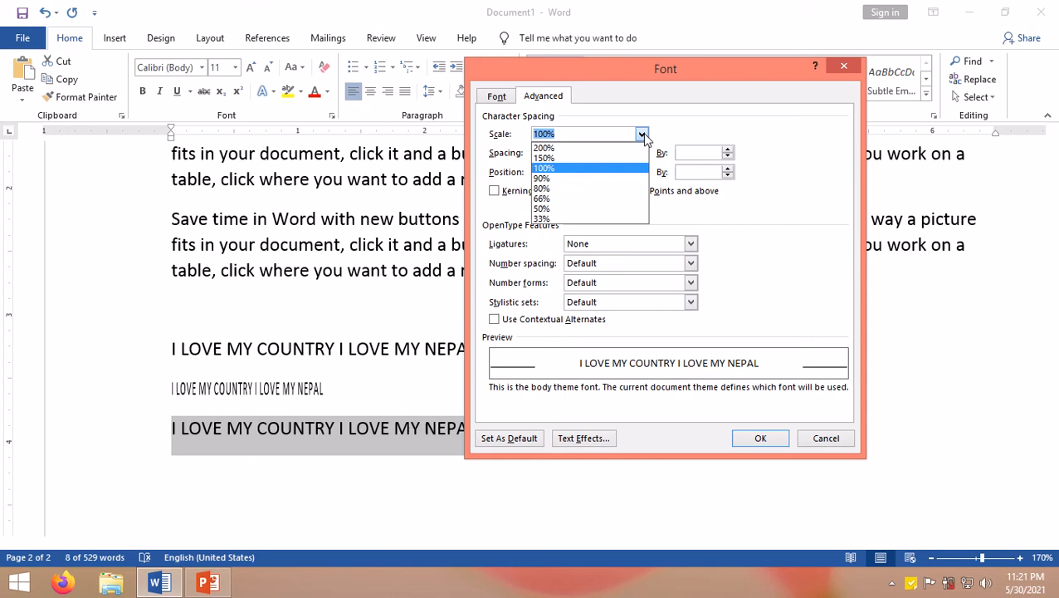
pyautogui.click(546, 161)
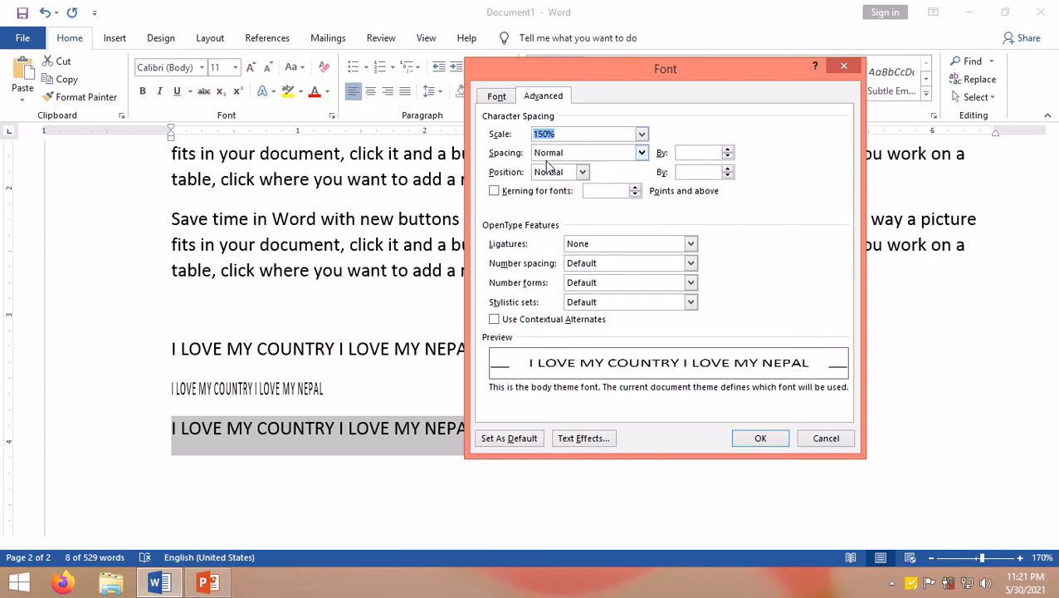
pyautogui.click(761, 439)
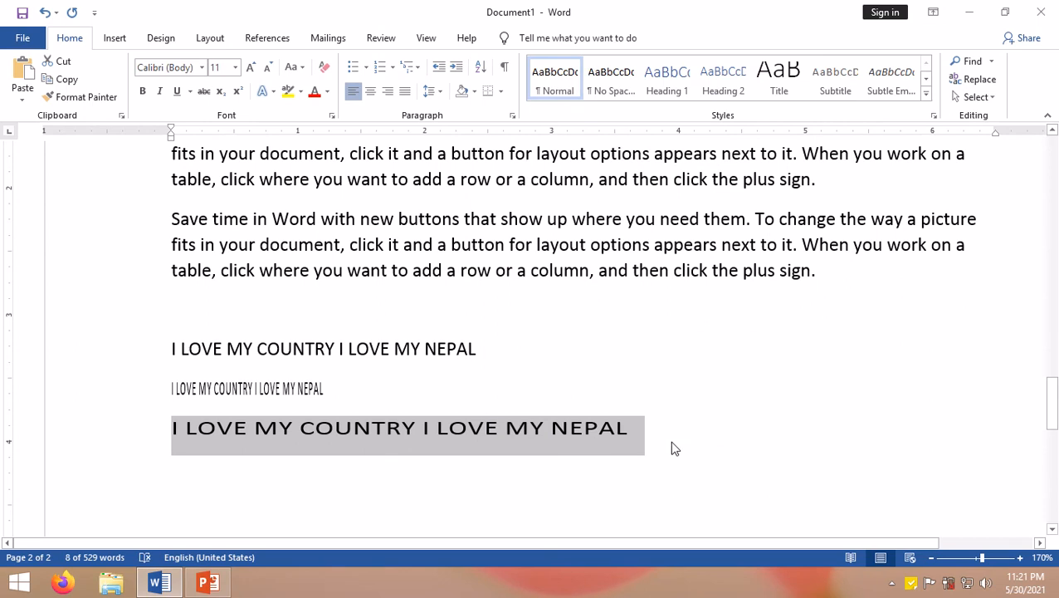
pyautogui.click(628, 440)
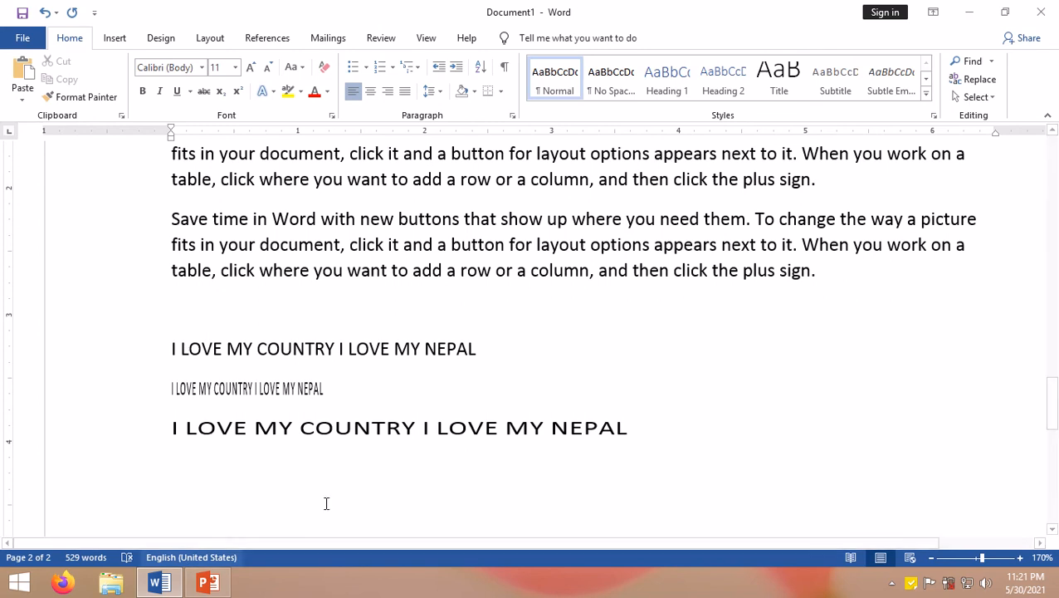
# Step: Place the cursor in the blank area above the lines and set character spacing to Condensed by 1 pt
pyautogui.click(577, 305)
pyautogui.hotkey('ctrl', 'd')
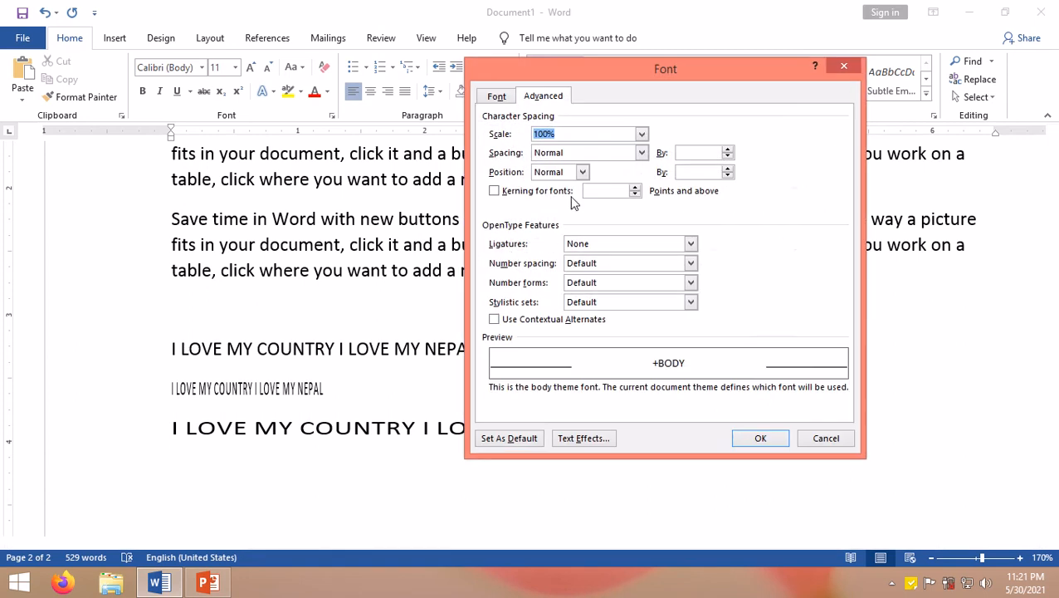
pyautogui.click(563, 153)
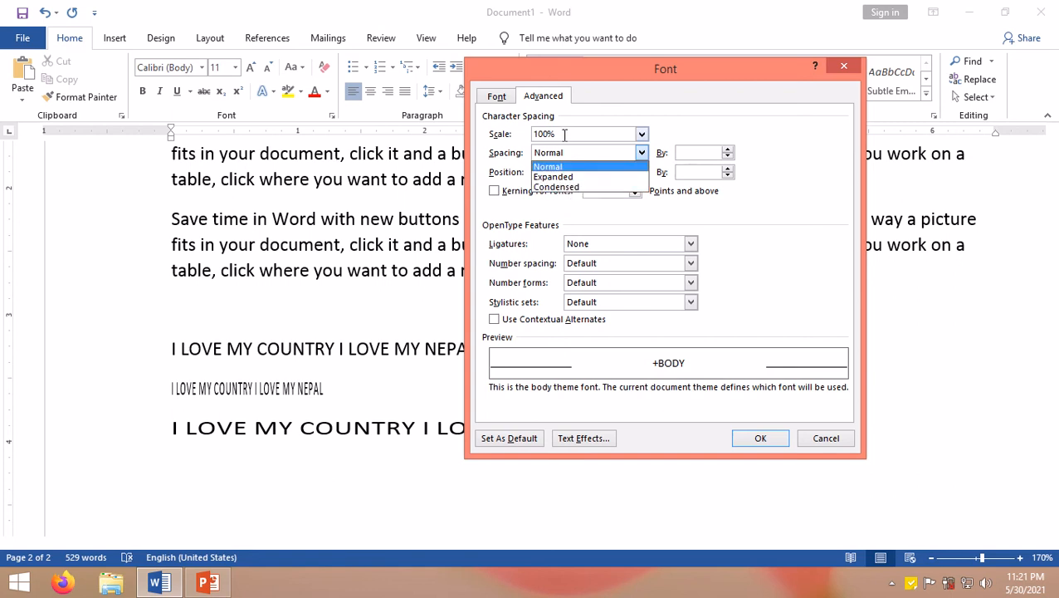
pyautogui.click(576, 186)
pyautogui.click(568, 171)
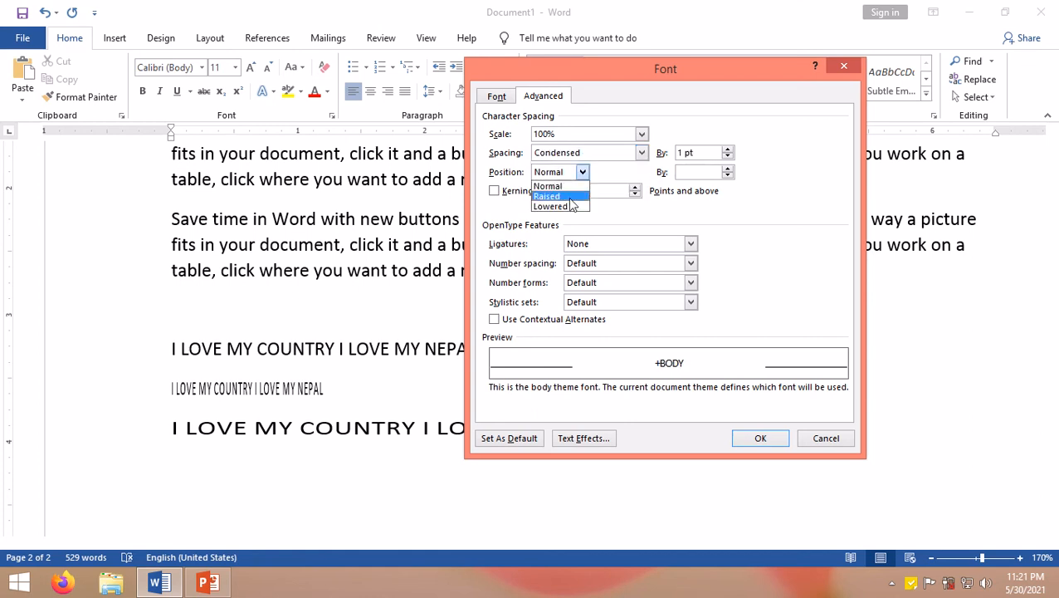
# Step: Toggle the Superscript and Subscript effects on and off on the Font tab, then confirm the dialog
pyautogui.click(499, 96)
pyautogui.click(523, 303)
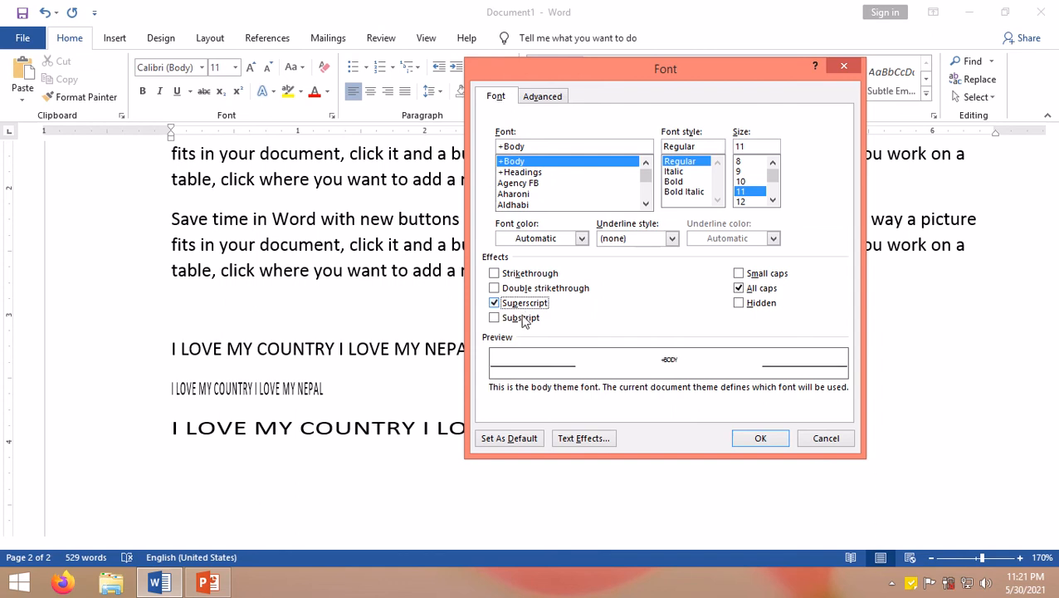
pyautogui.click(525, 318)
pyautogui.click(524, 318)
pyautogui.click(524, 304)
pyautogui.click(531, 304)
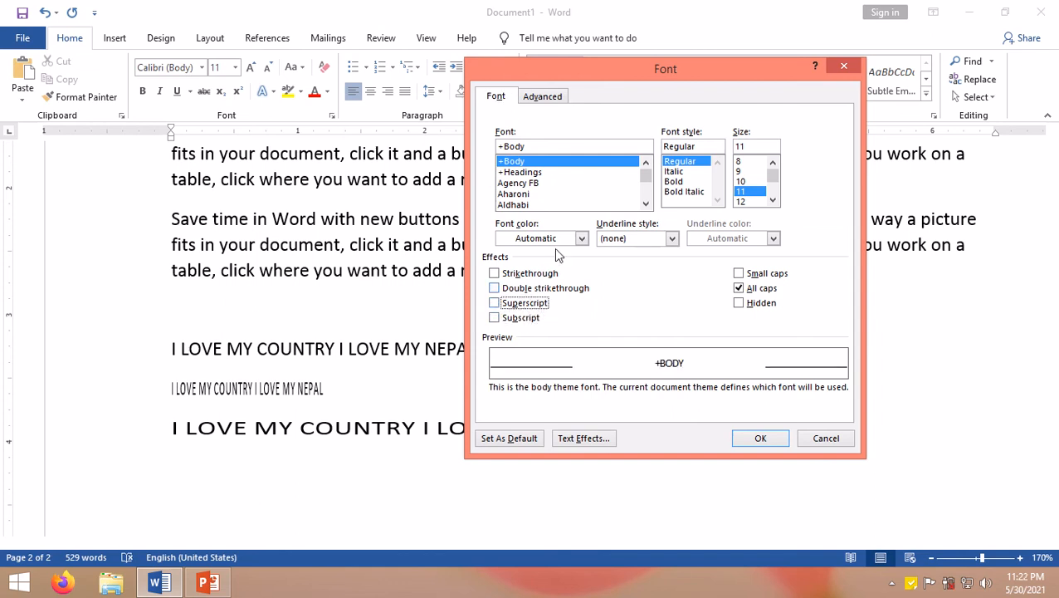
pyautogui.click(760, 439)
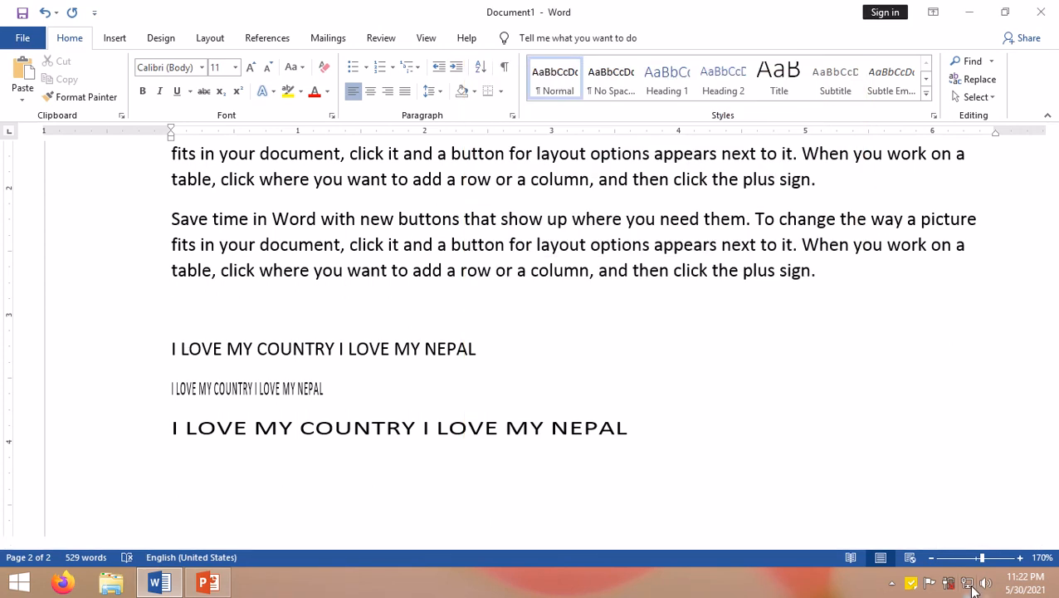
# Step: Open the sticky note and highlight its Font dialog points on underline style, underline colour and effects
pyautogui.click(912, 584)
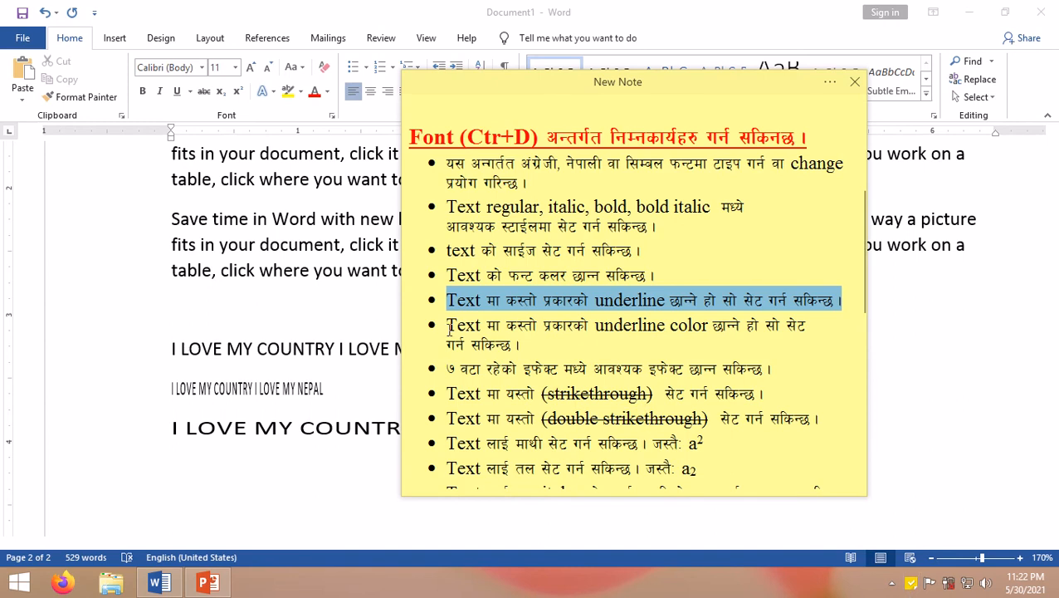
pyautogui.moveTo(449, 329); pyautogui.dragTo(813, 343)
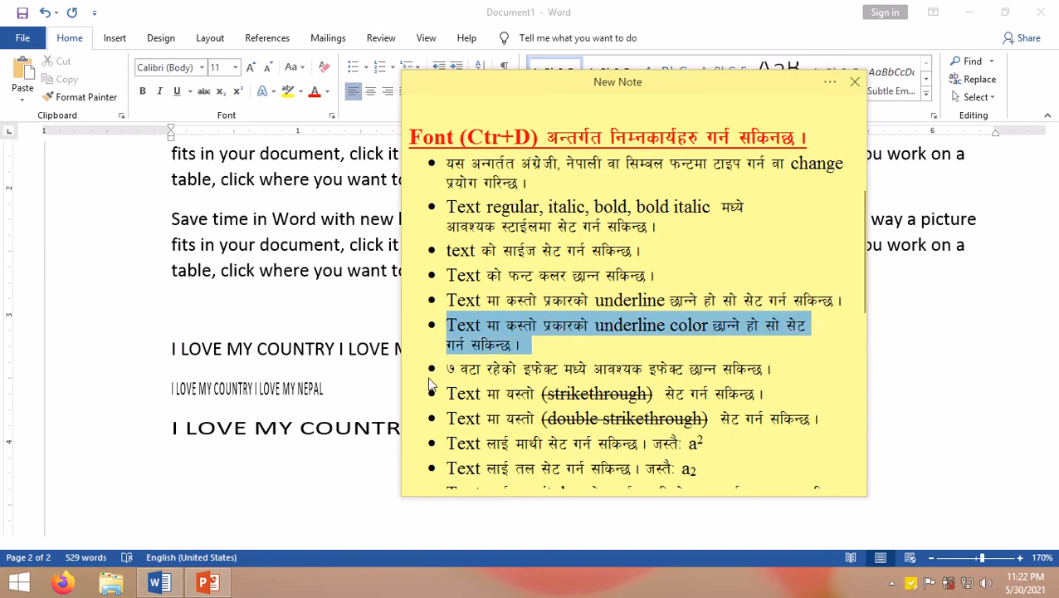
pyautogui.moveTo(446, 368); pyautogui.dragTo(776, 373)
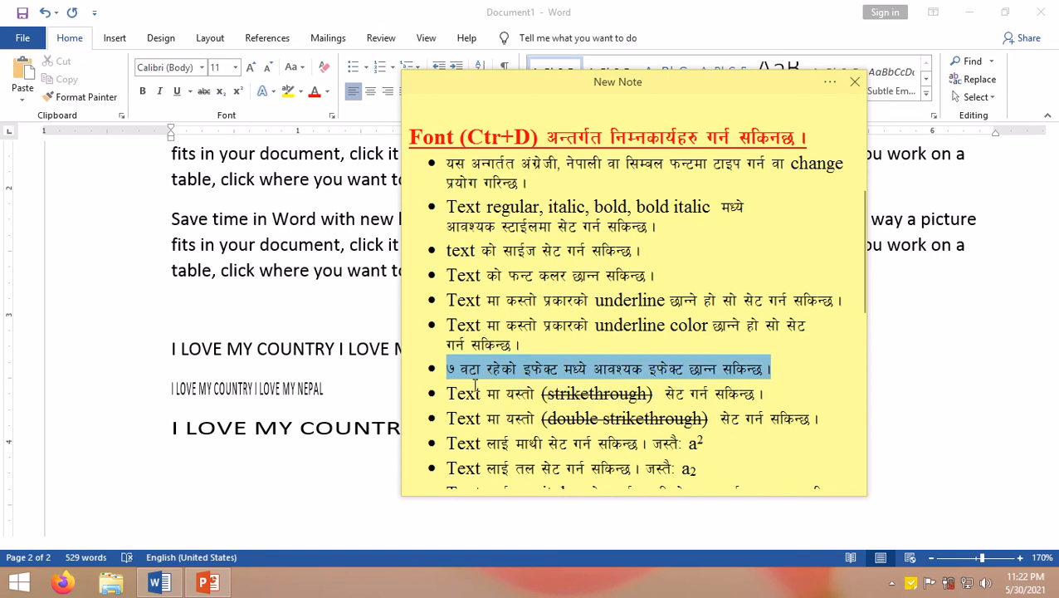
pyautogui.moveTo(449, 392); pyautogui.dragTo(782, 397)
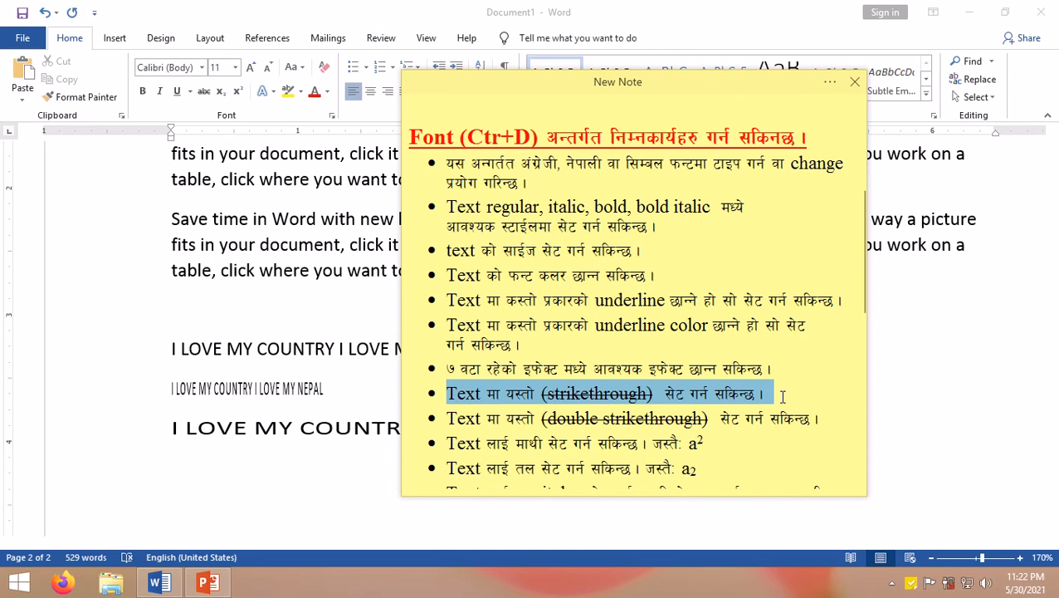
# Step: Scroll the sticky note and highlight the remaining points on strikethrough, superscript, subscript, caps, hidden, scale and spacing
pyautogui.scroll(-4, 679, 399)
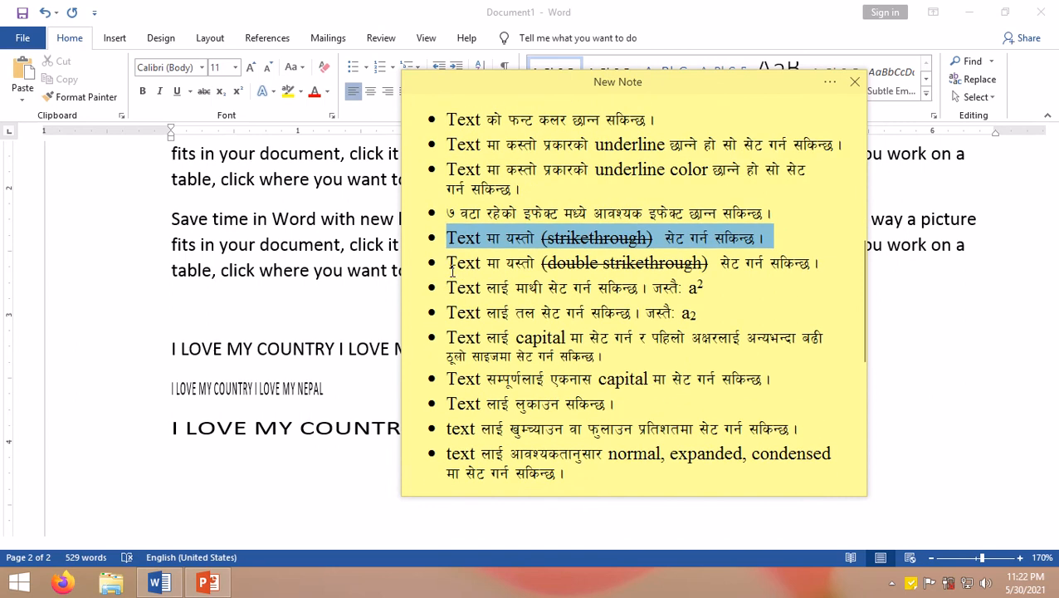
pyautogui.moveTo(449, 264); pyautogui.dragTo(826, 262)
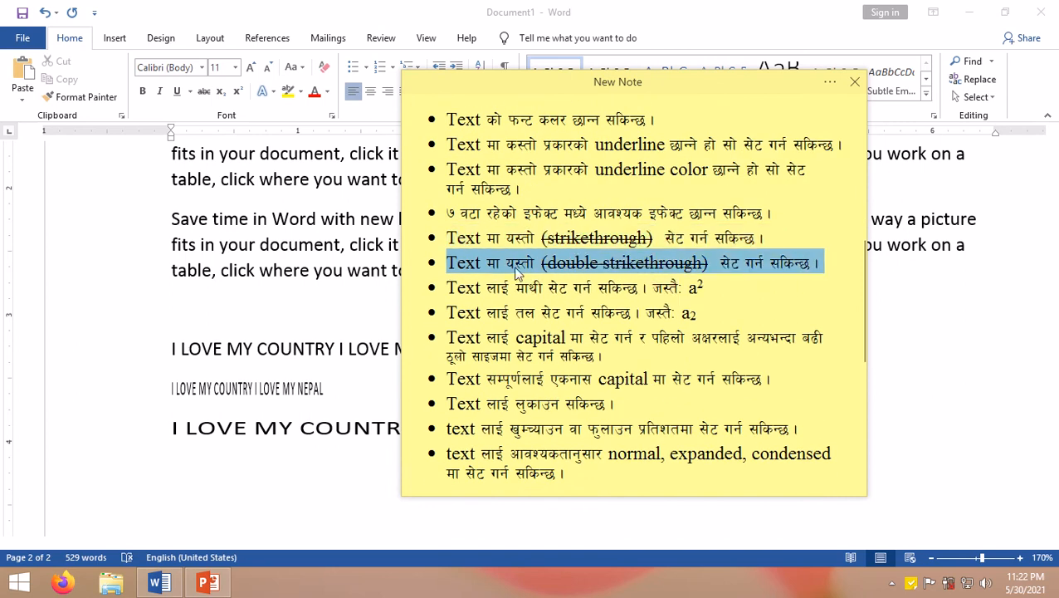
pyautogui.moveTo(449, 289); pyautogui.dragTo(711, 294)
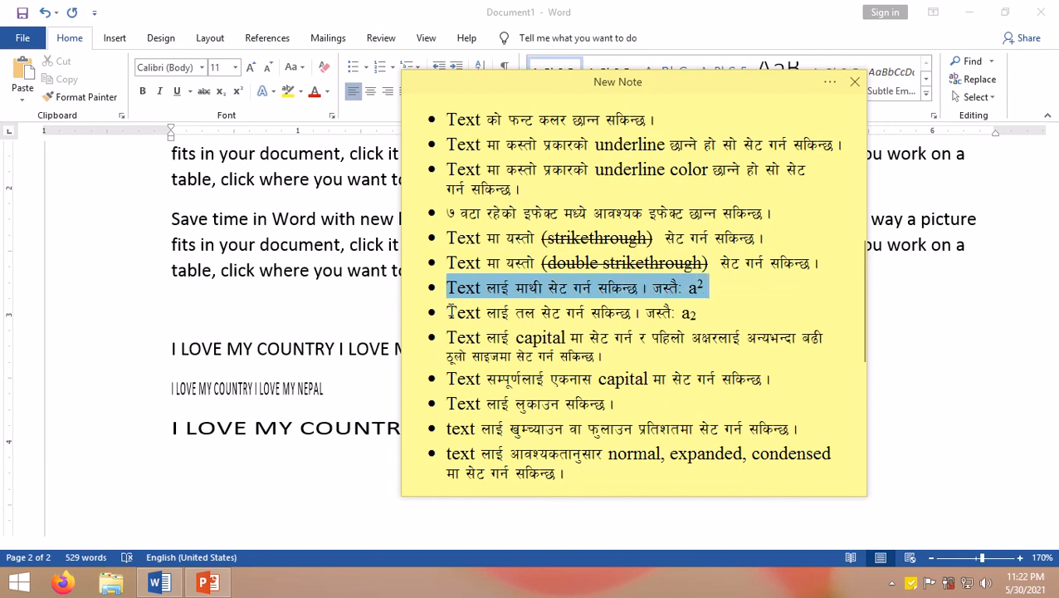
pyautogui.moveTo(449, 311); pyautogui.dragTo(705, 314)
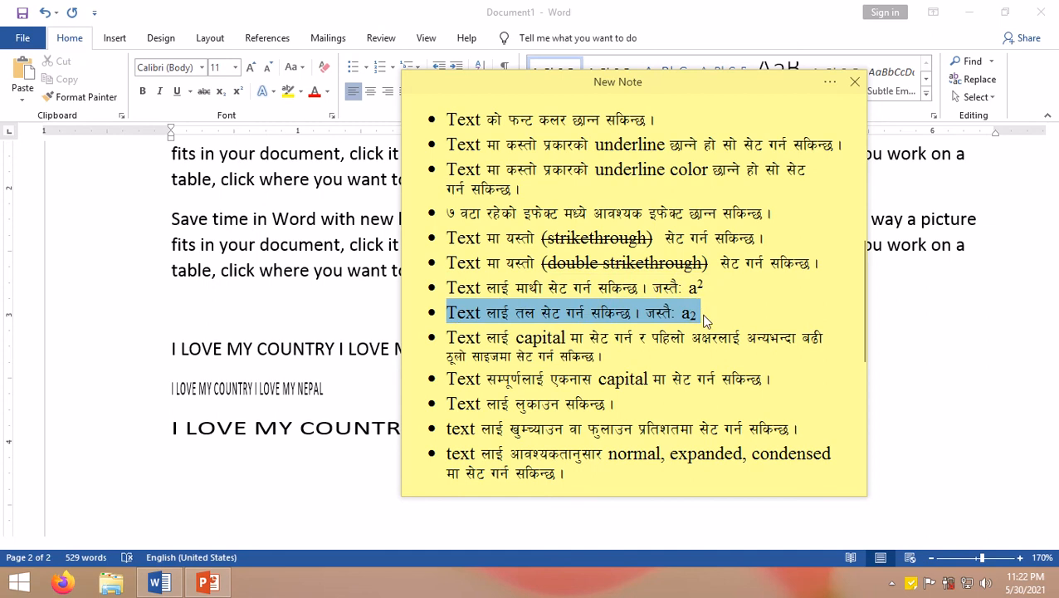
pyautogui.click(705, 314)
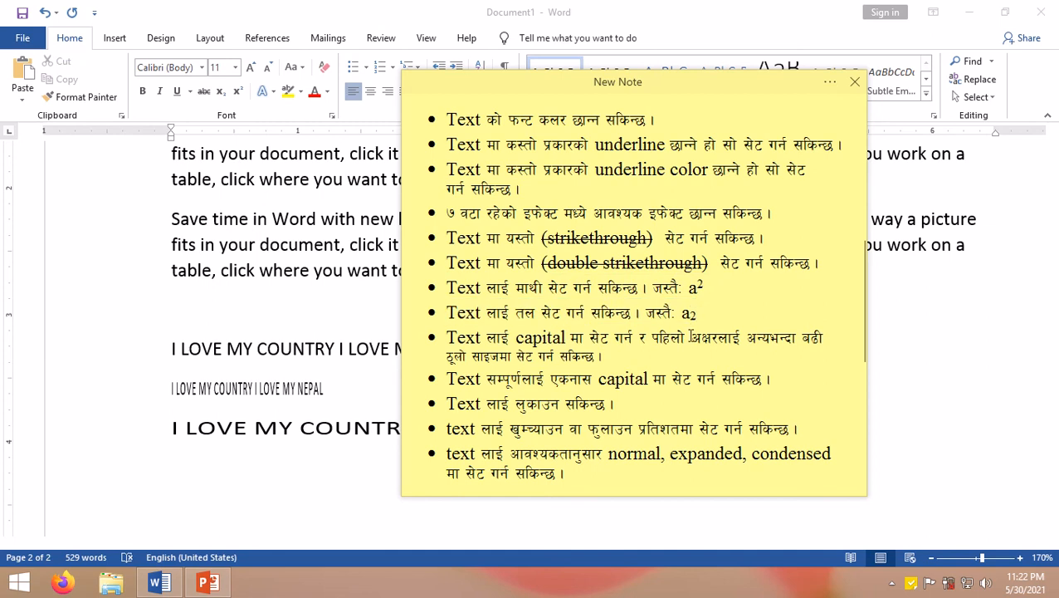
pyautogui.click(448, 338)
pyautogui.moveTo(447, 338); pyautogui.dragTo(679, 360)
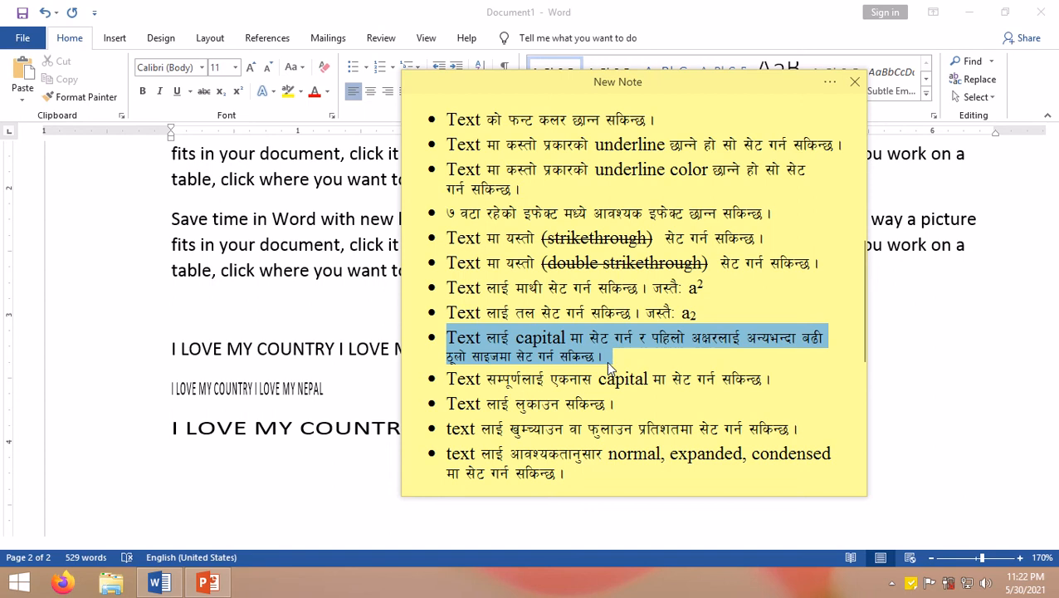
pyautogui.moveTo(457, 379); pyautogui.dragTo(792, 377)
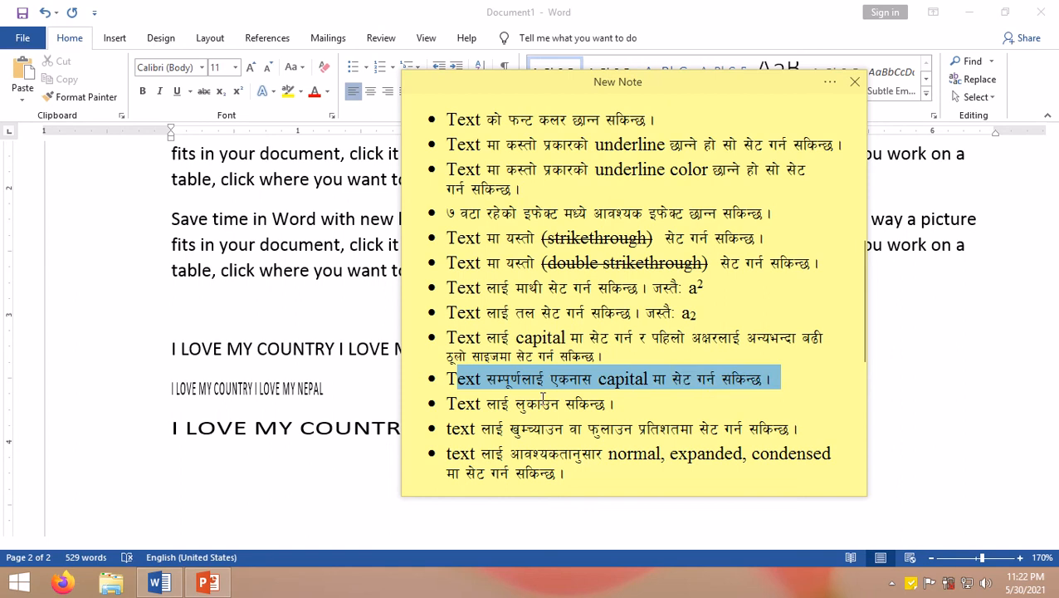
pyautogui.moveTo(448, 401); pyautogui.dragTo(614, 408)
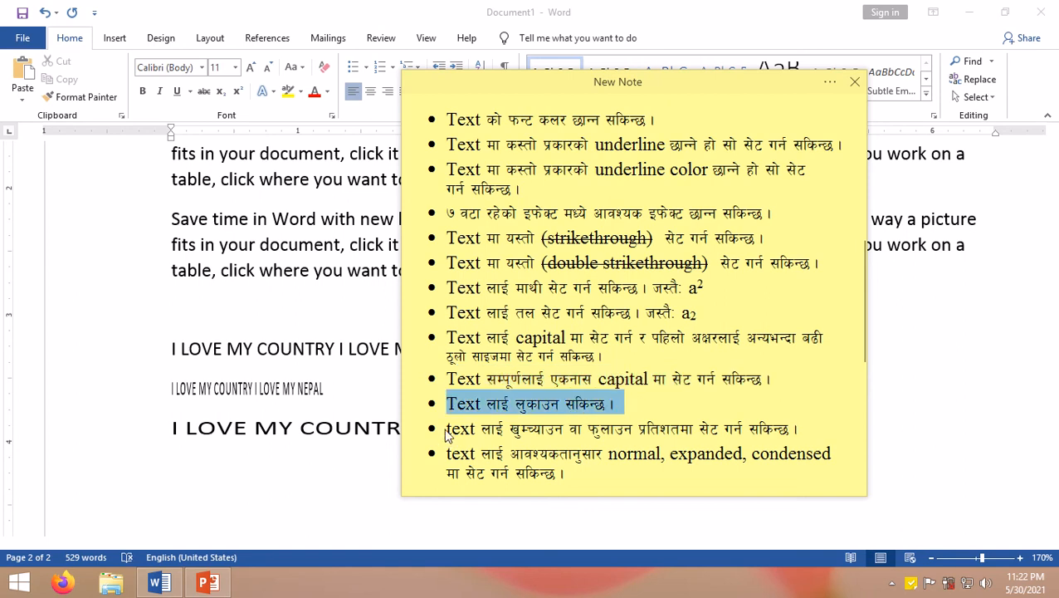
pyautogui.moveTo(446, 435); pyautogui.dragTo(822, 442)
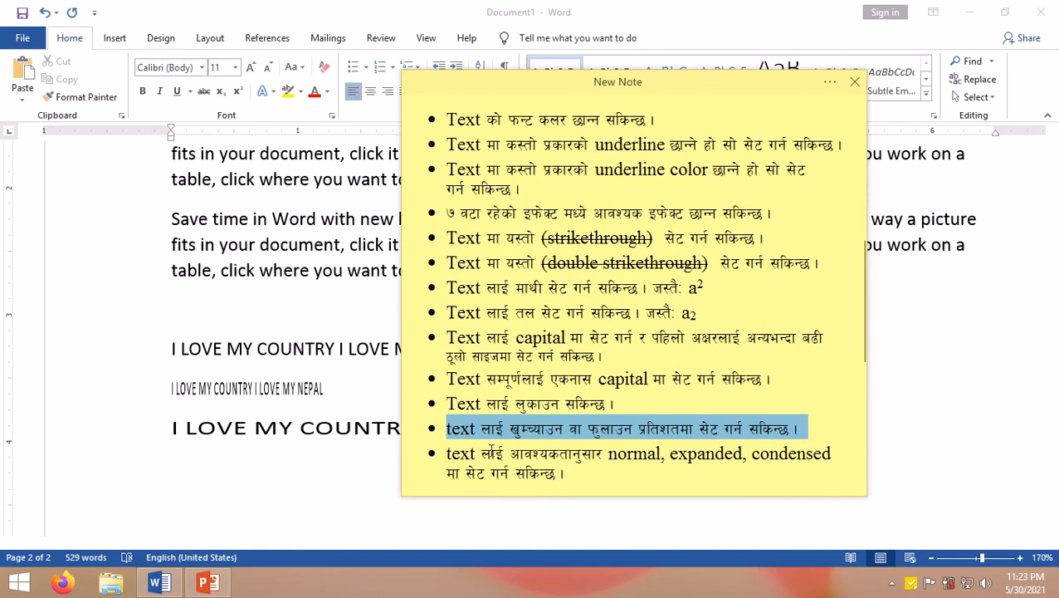
pyautogui.moveTo(446, 458); pyautogui.dragTo(728, 475)
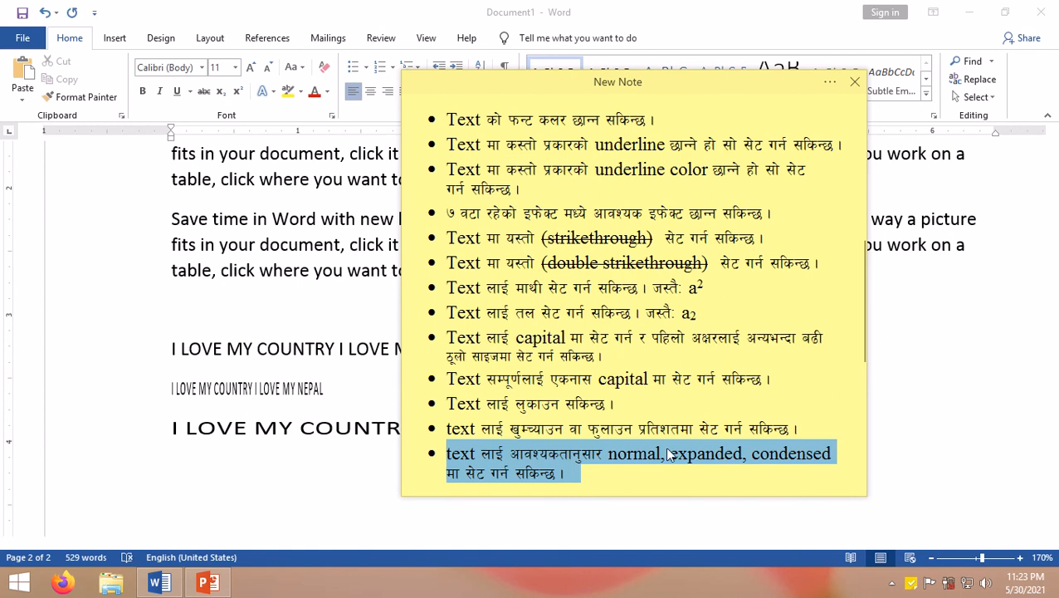
pyautogui.scroll(-5, 660, 449)
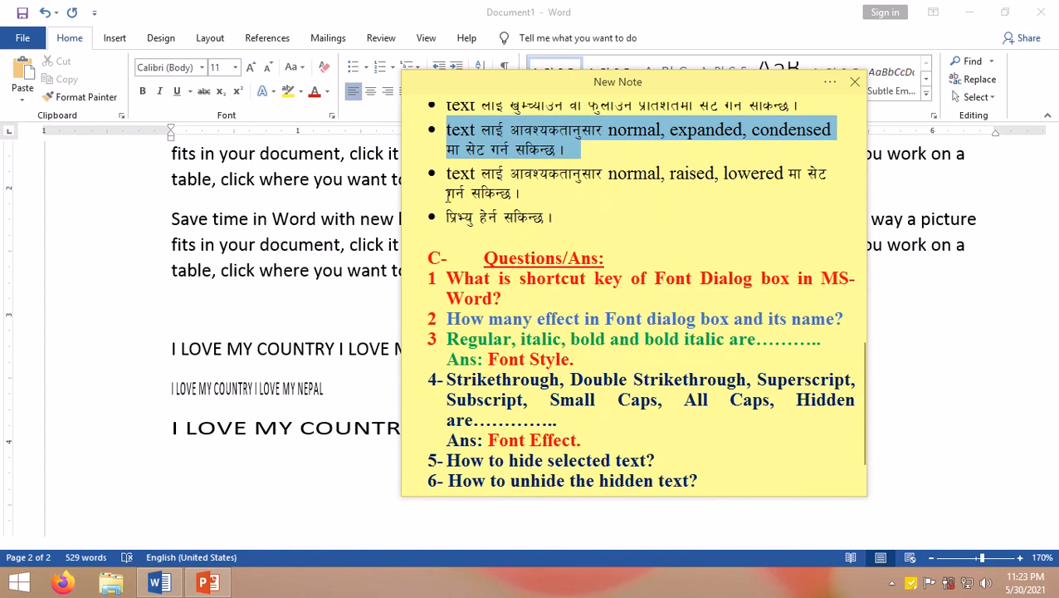
pyautogui.moveTo(449, 174); pyautogui.dragTo(668, 187)
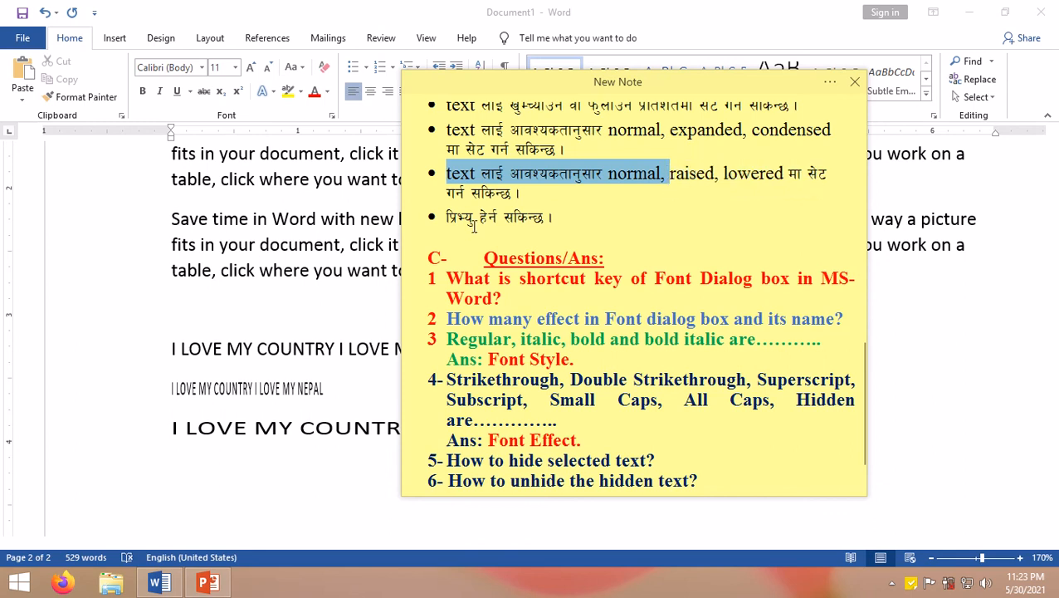
pyautogui.moveTo(517, 214); pyautogui.dragTo(568, 213)
# Step: Open the Font dialog for the blank line, review its Advanced tab, move the dialog and cancel it
pyautogui.click(326, 420)
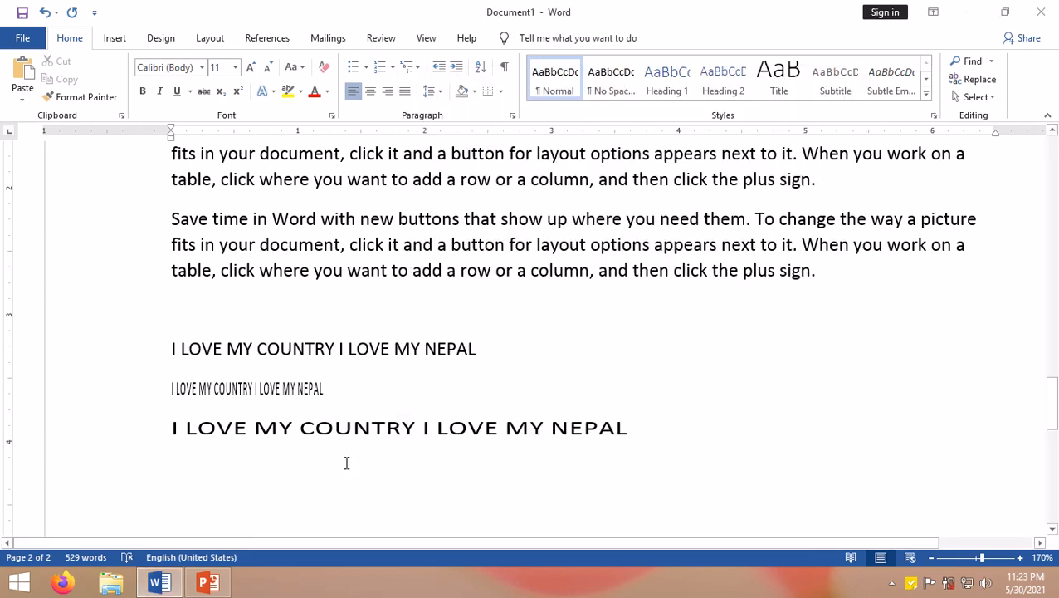
pyautogui.hotkey('ctrl', 'd')
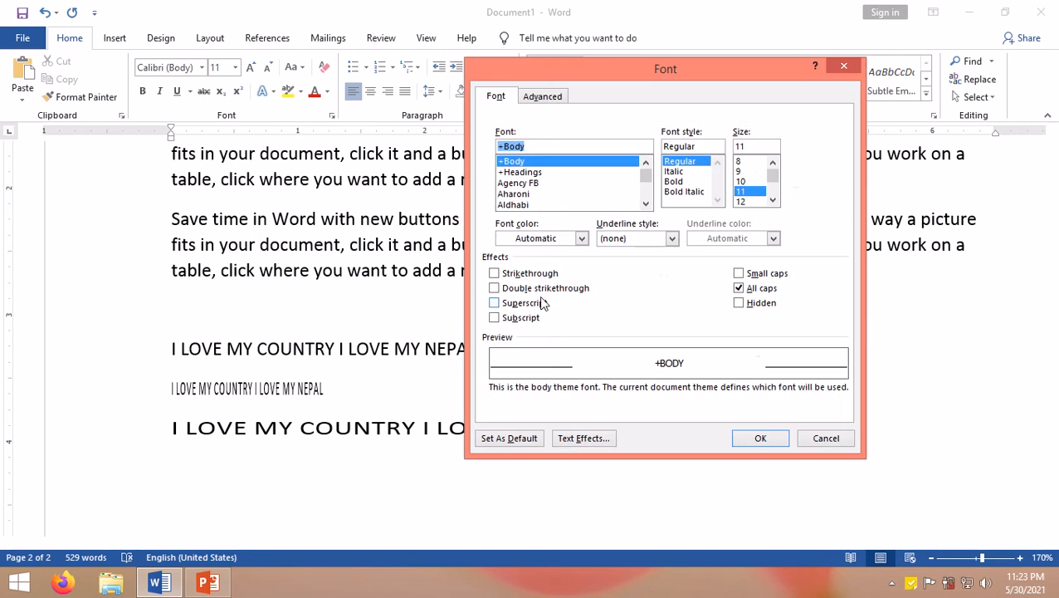
pyautogui.click(534, 100)
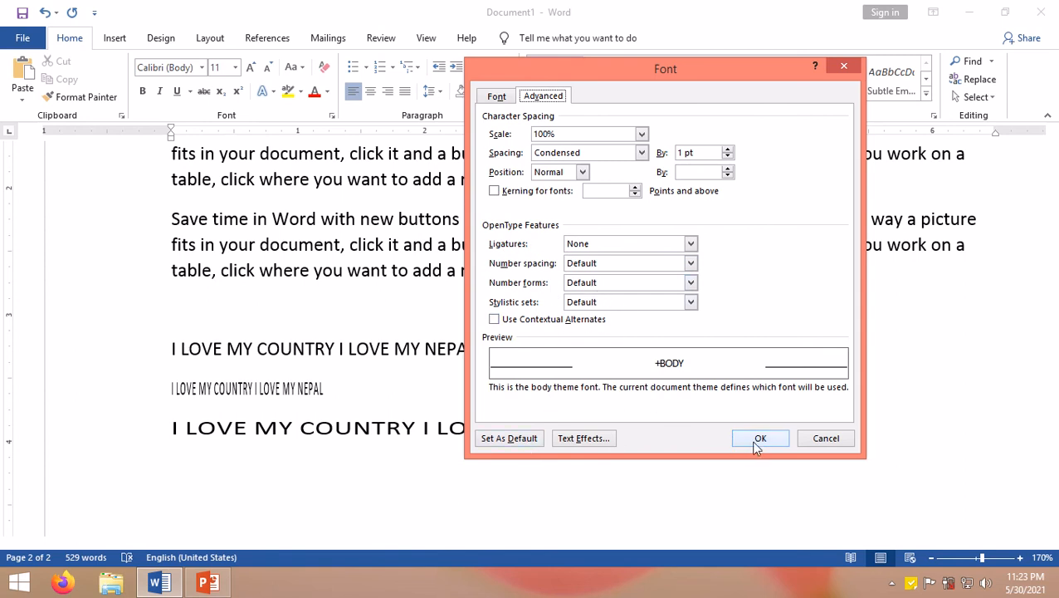
pyautogui.moveTo(593, 72); pyautogui.dragTo(449, 140)
pyautogui.click(353, 165)
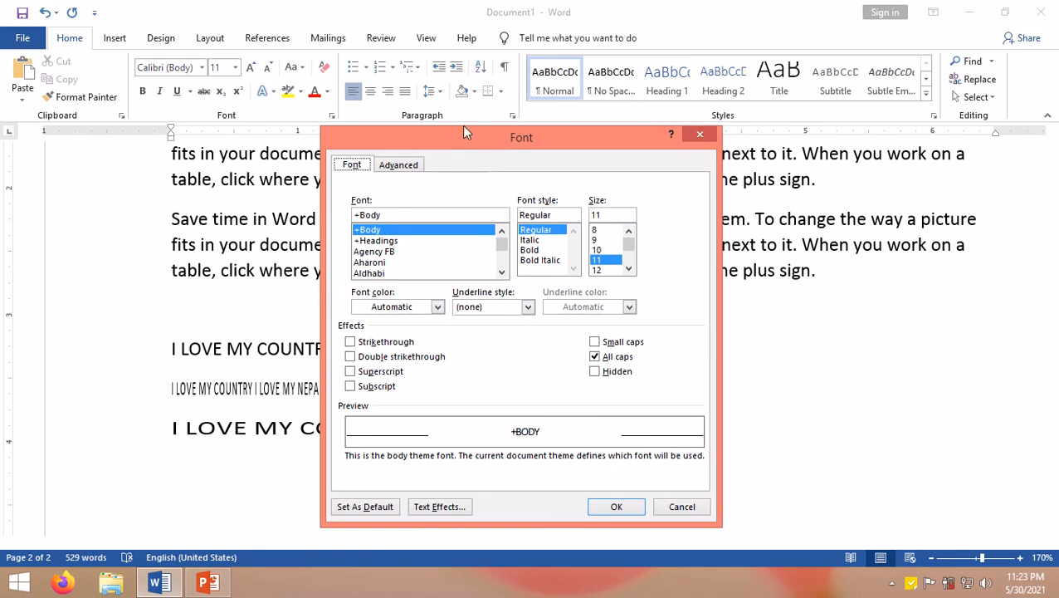
pyautogui.moveTo(481, 140); pyautogui.dragTo(552, 95)
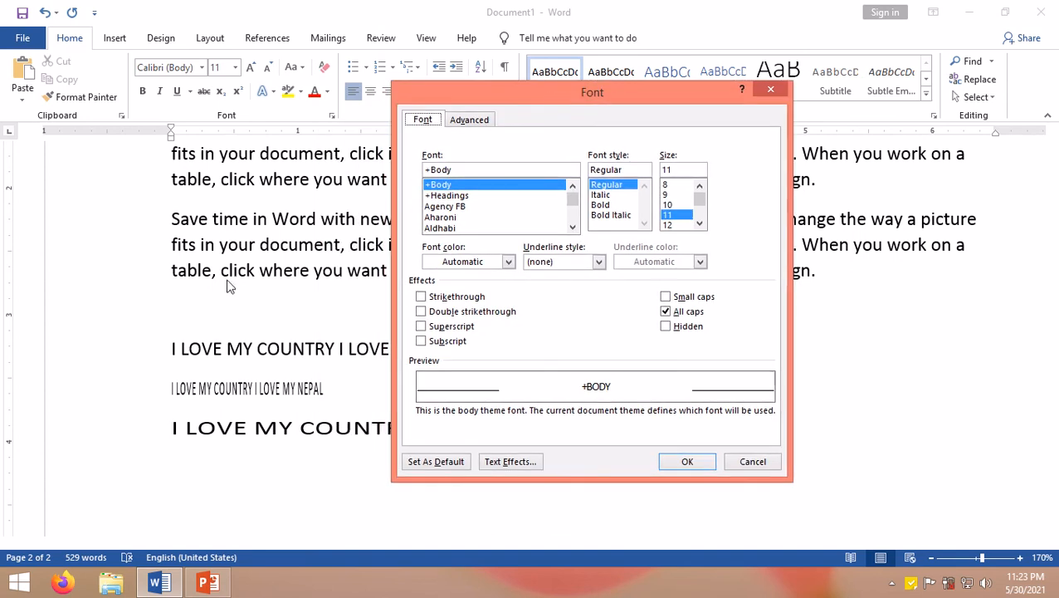
pyautogui.click(766, 465)
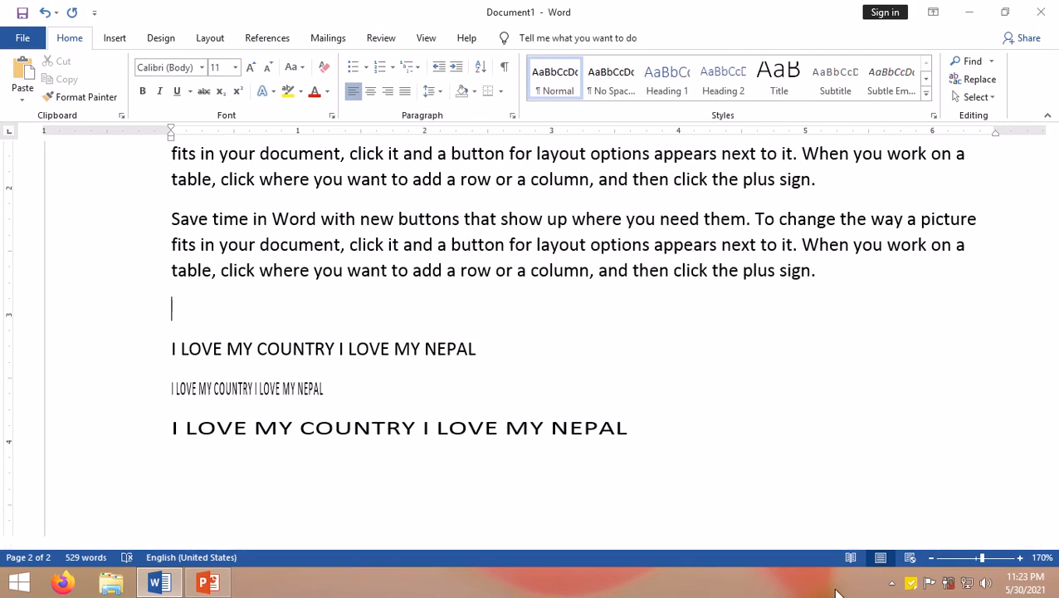
# Step: Reopen the sticky note and highlight the mouse and keyboard methods for opening the Font dialog
pyautogui.click(913, 585)
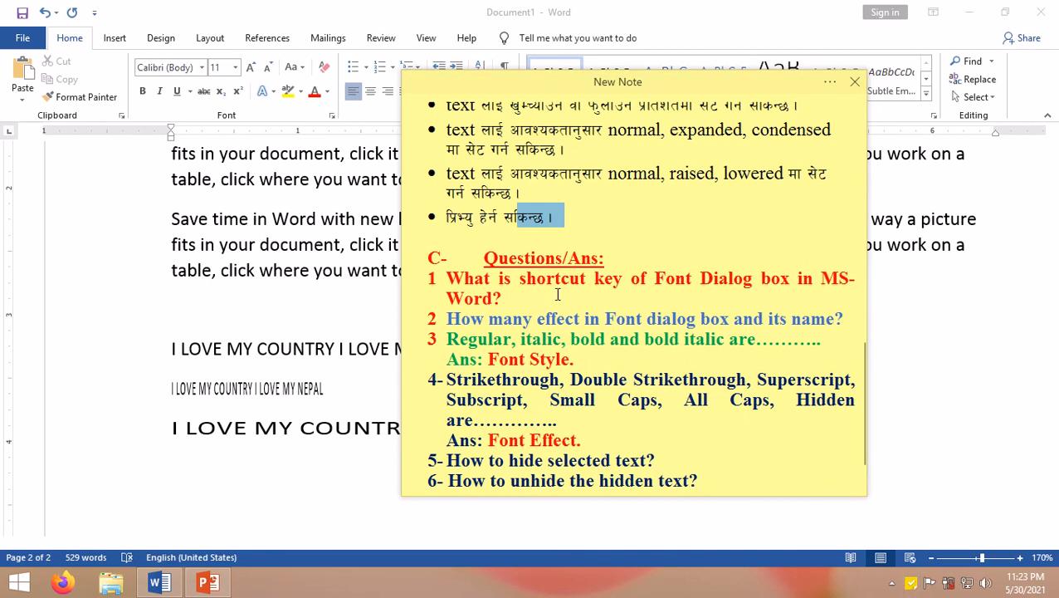
pyautogui.scroll(10, 554, 254)
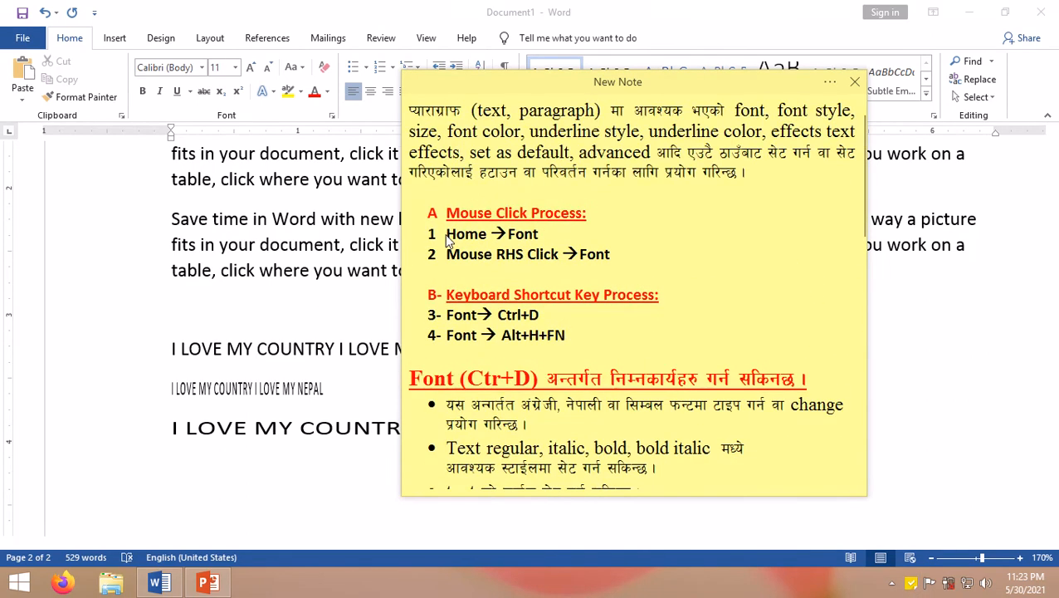
pyautogui.moveTo(446, 235); pyautogui.dragTo(541, 236)
pyautogui.moveTo(468, 257); pyautogui.dragTo(593, 259)
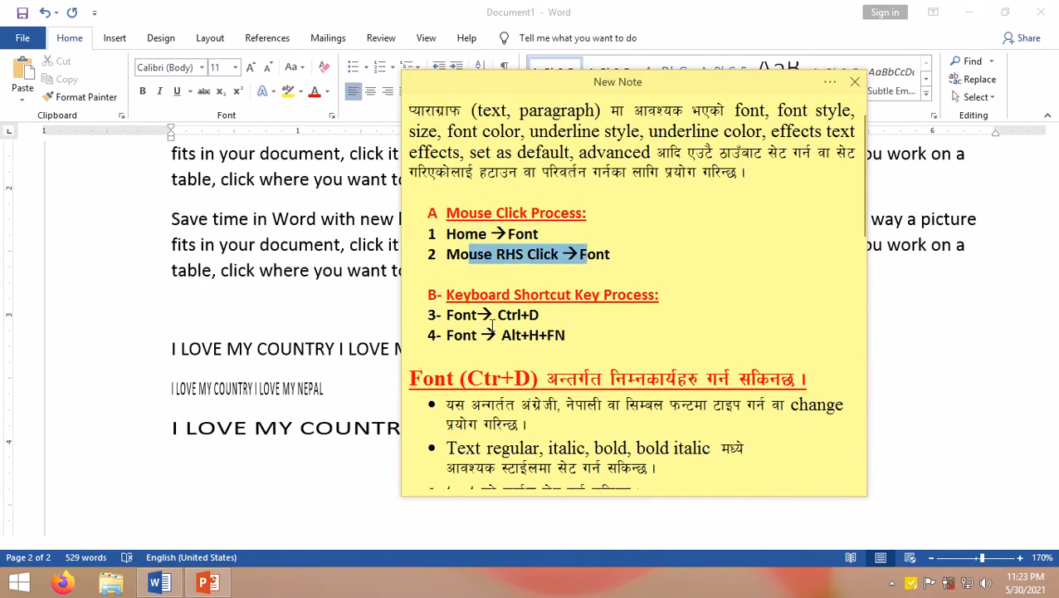
pyautogui.moveTo(428, 335); pyautogui.dragTo(479, 335)
pyautogui.moveTo(543, 314); pyautogui.dragTo(448, 319)
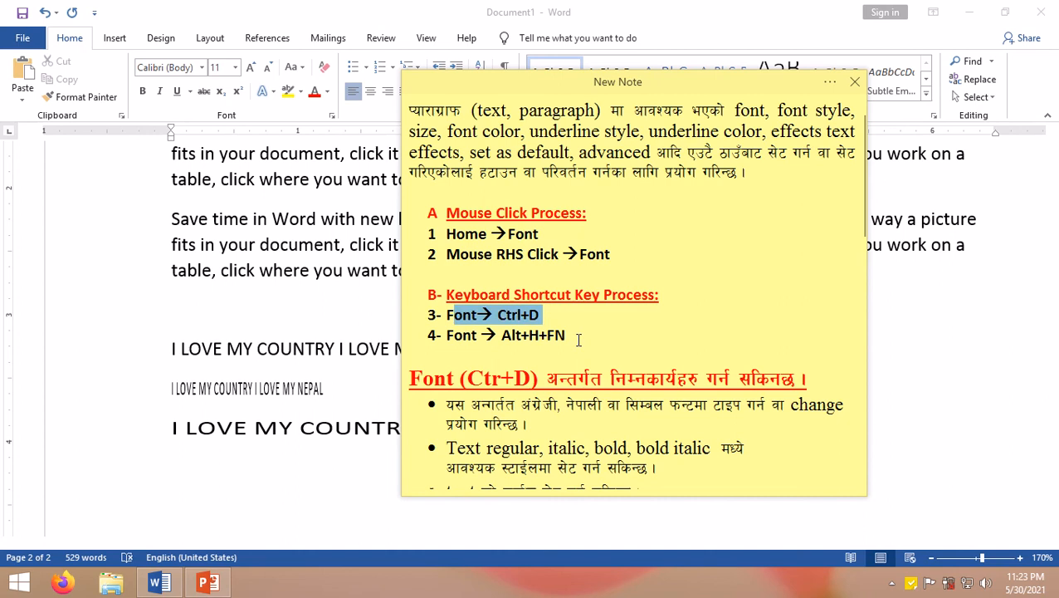
pyautogui.moveTo(591, 342); pyautogui.dragTo(496, 341)
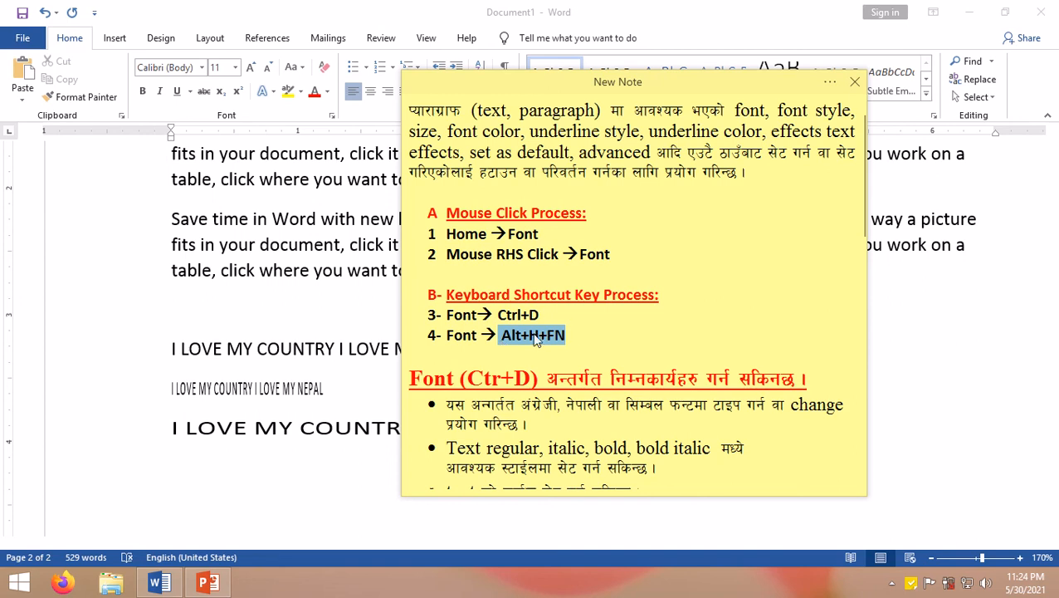
# Step: Scroll to the note's questions section and highlight the first two questions about the Font dialog
pyautogui.scroll(-2, 535, 340)
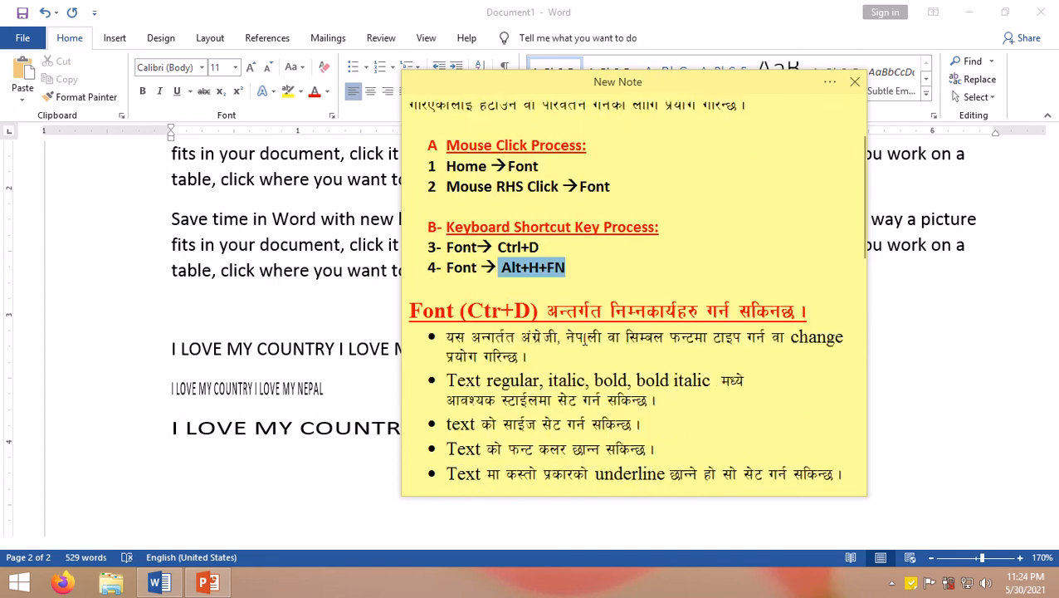
pyautogui.scroll(-10, 501, 246)
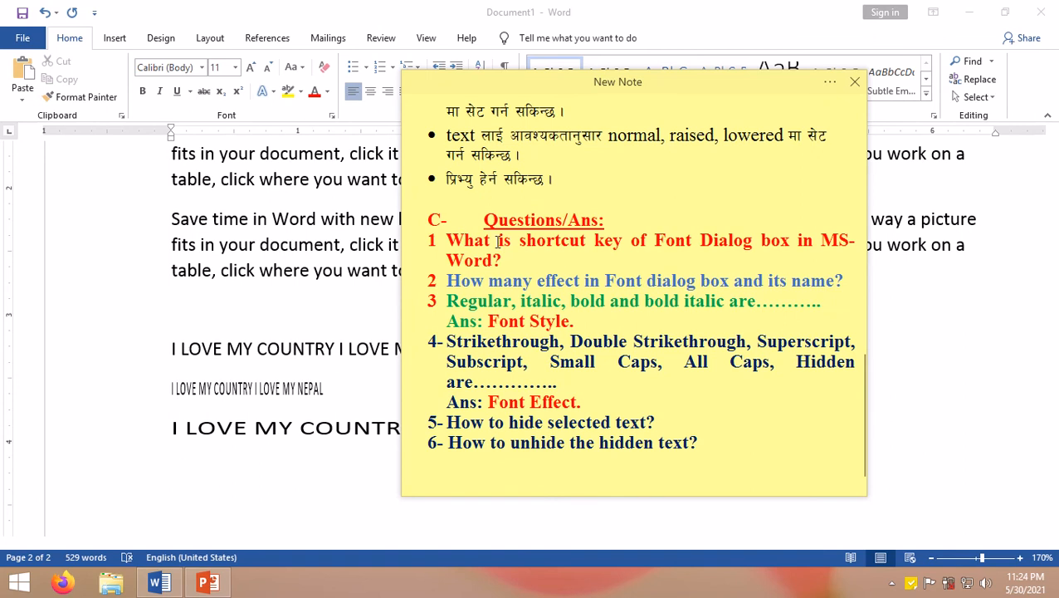
pyautogui.click(452, 240)
pyautogui.moveTo(467, 241); pyautogui.dragTo(596, 266)
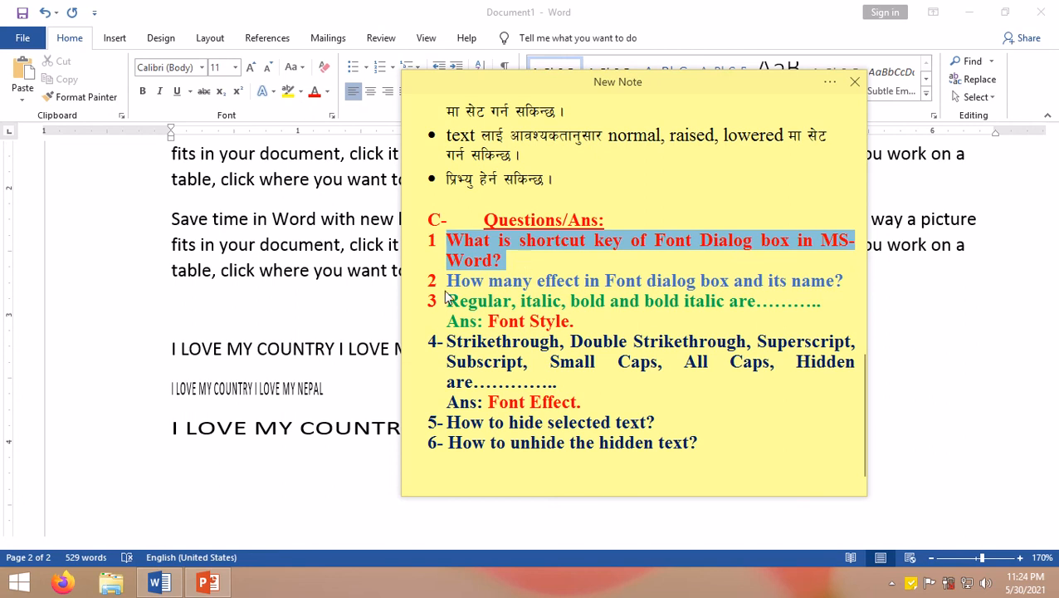
pyautogui.moveTo(447, 281); pyautogui.dragTo(864, 288)
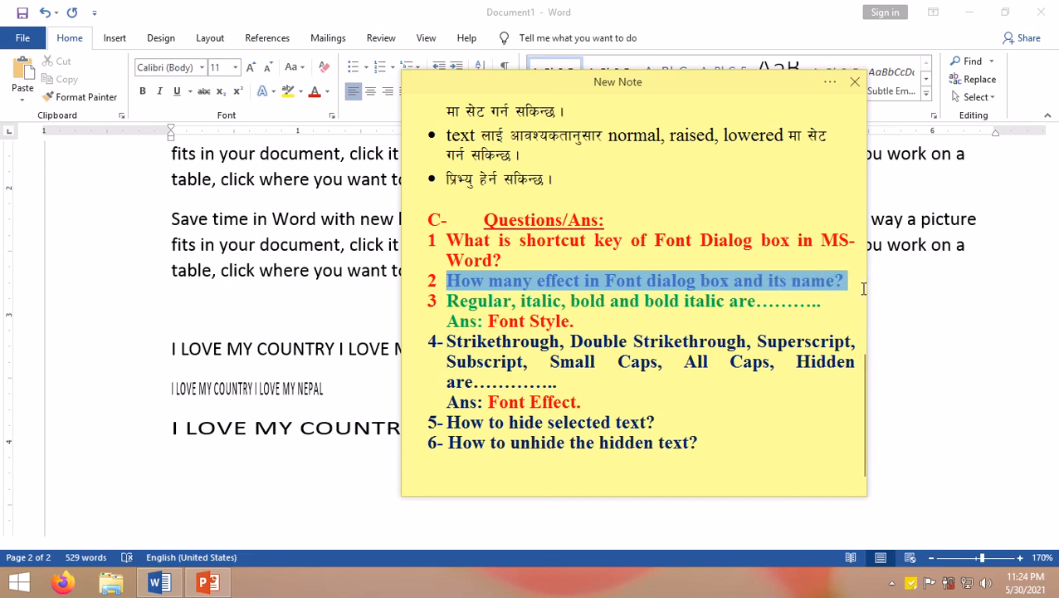
pyautogui.scroll(3, 633, 253)
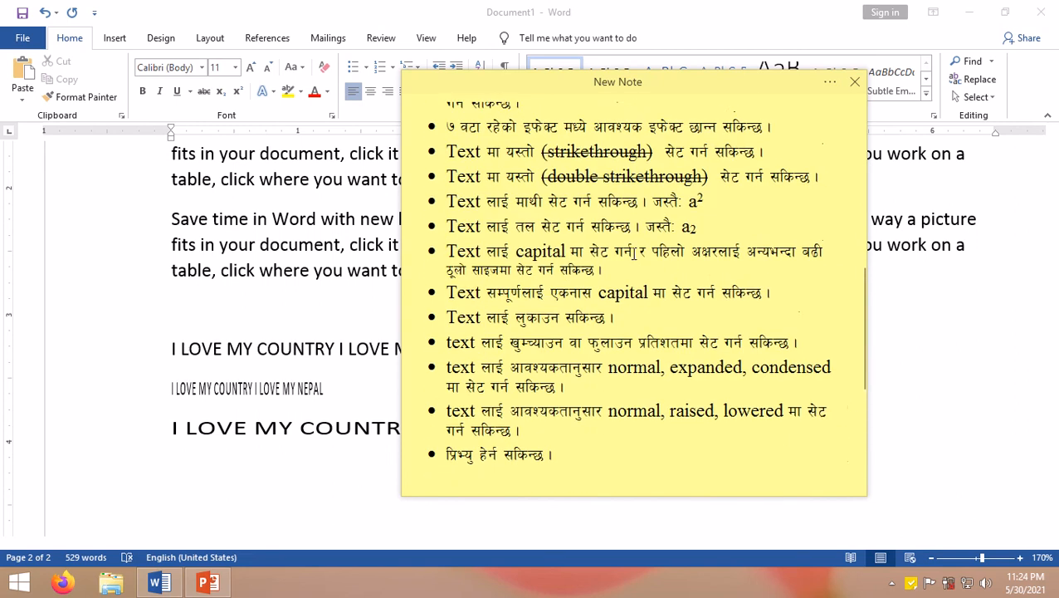
# Step: Open the Font dialog again at the blank line above the sample lines and close it with OK
pyautogui.click(267, 319)
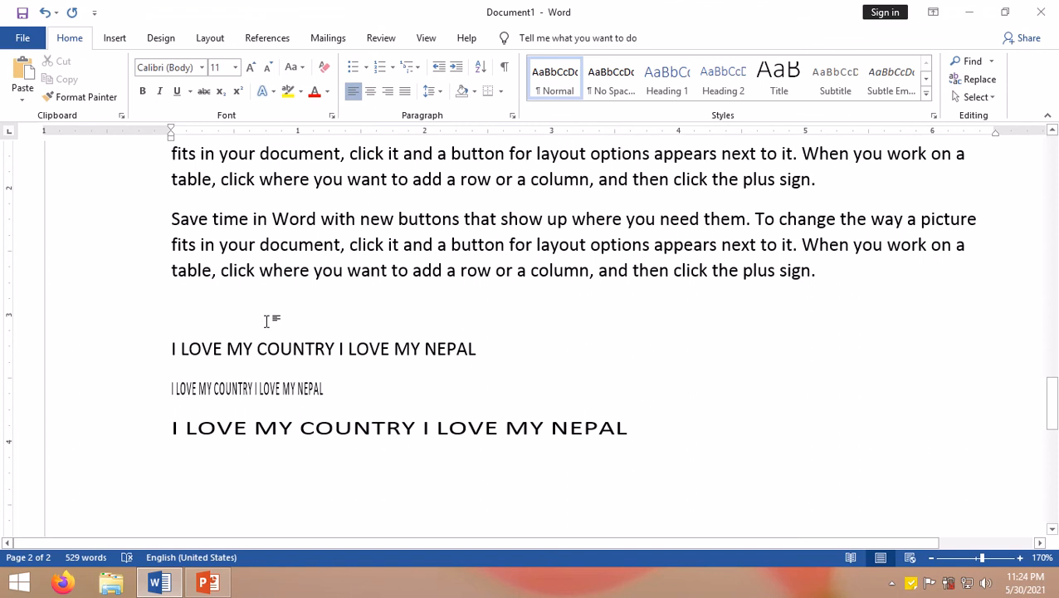
pyautogui.hotkey('ctrl', 'd')
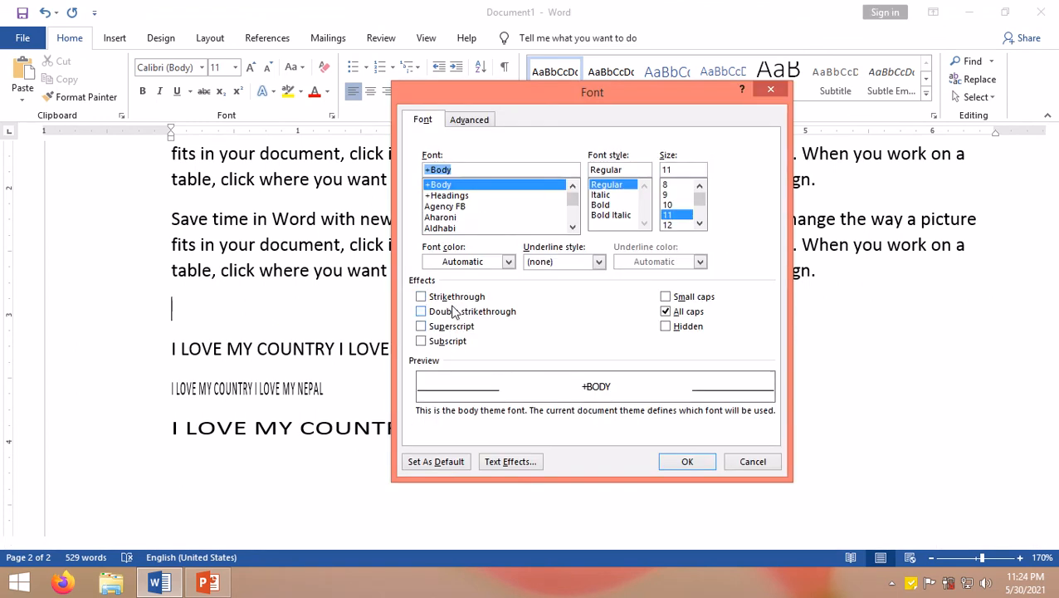
pyautogui.click(687, 462)
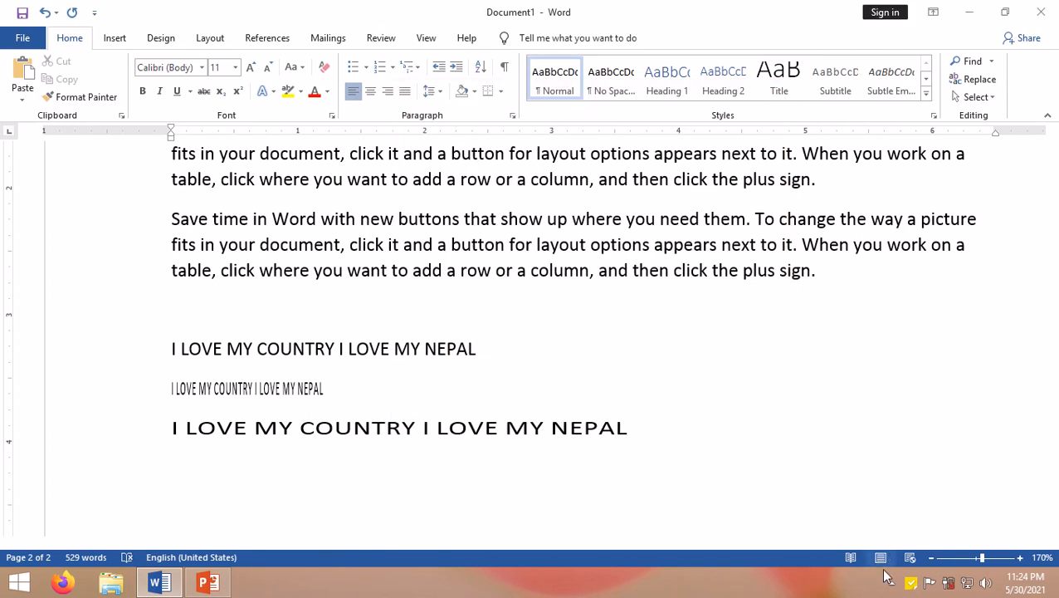
# Step: Reopen the sticky note, scroll to its questions section and highlight question 3 about regular, italic, bold and bold italic
pyautogui.click(913, 584)
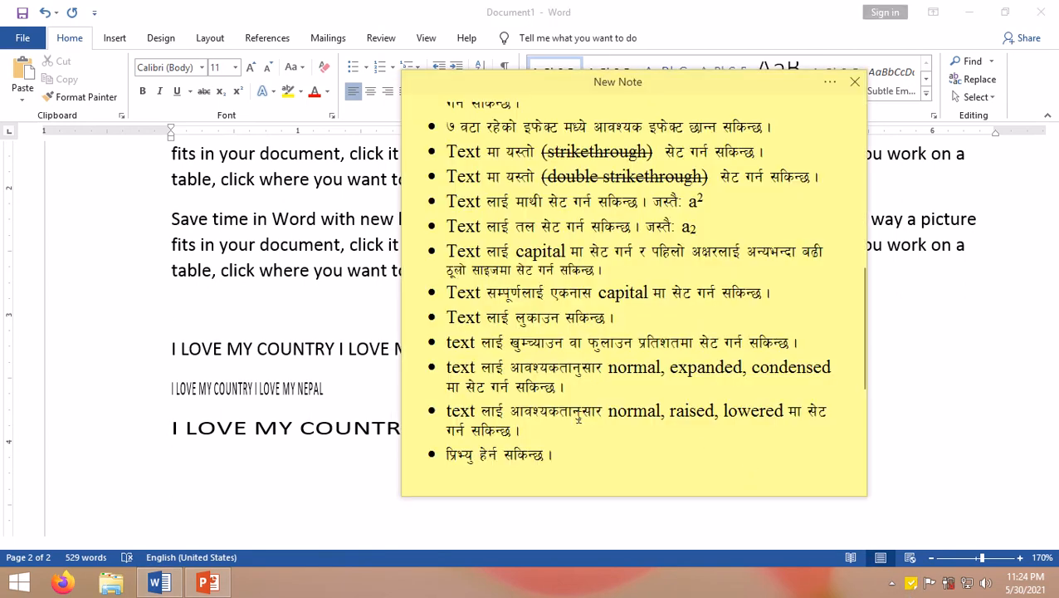
pyautogui.scroll(-5, 585, 365)
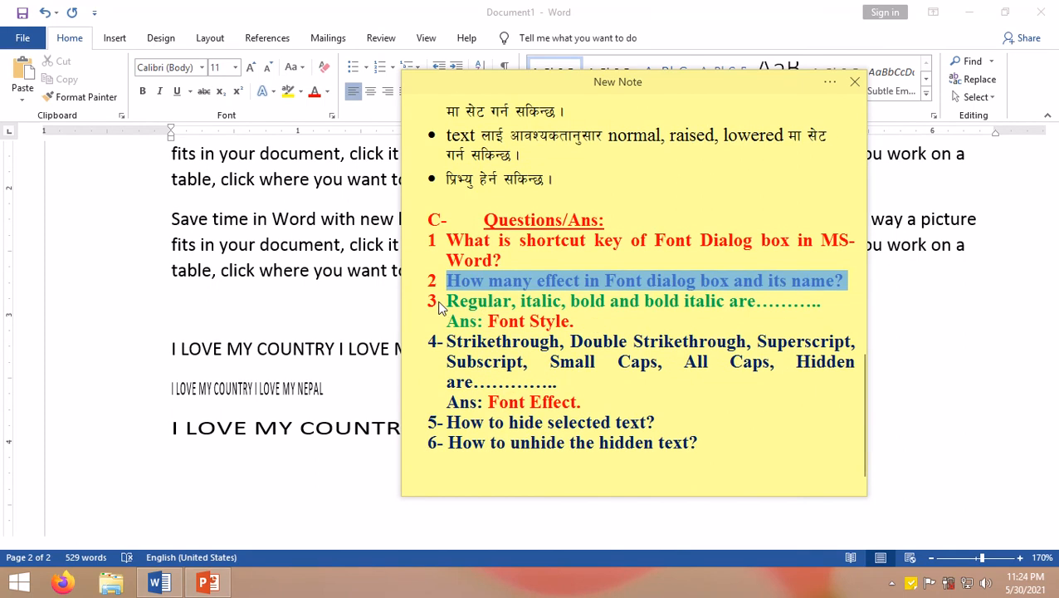
pyautogui.moveTo(447, 302); pyautogui.dragTo(578, 325)
pyautogui.moveTo(687, 313); pyautogui.dragTo(764, 302)
pyautogui.click(747, 302)
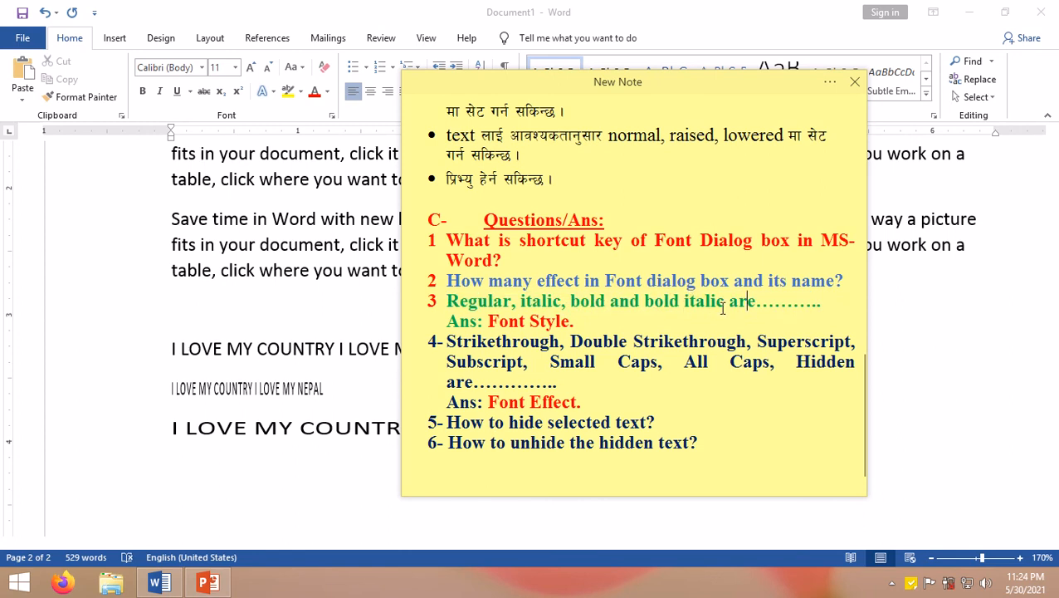
# Step: Highlight the Font Style answer, the effect list in question 4 and question 5 about hiding selected text
pyautogui.moveTo(487, 321); pyautogui.dragTo(597, 322)
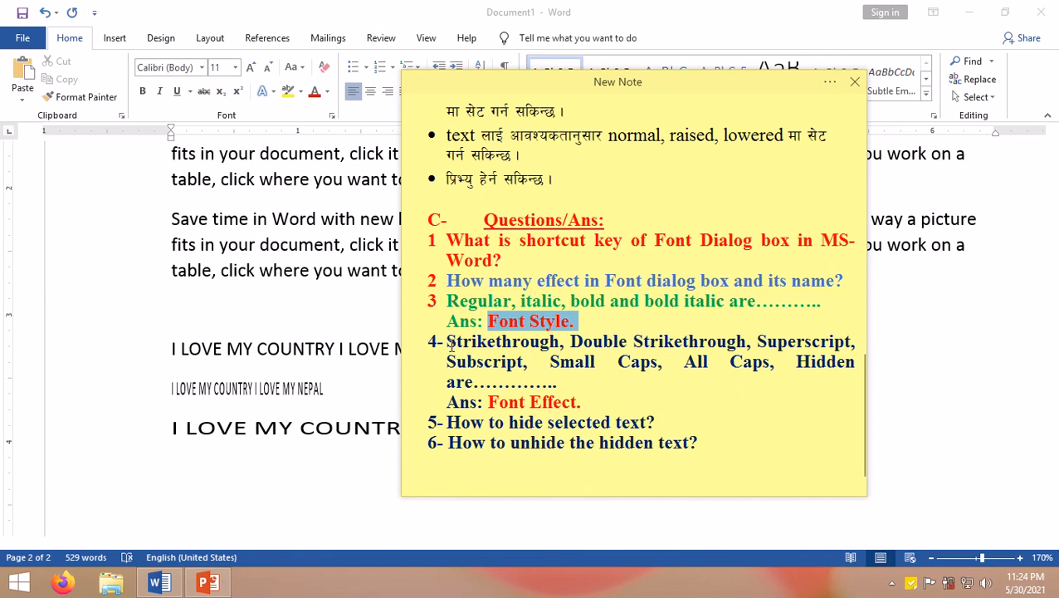
pyautogui.moveTo(447, 341); pyautogui.dragTo(658, 365)
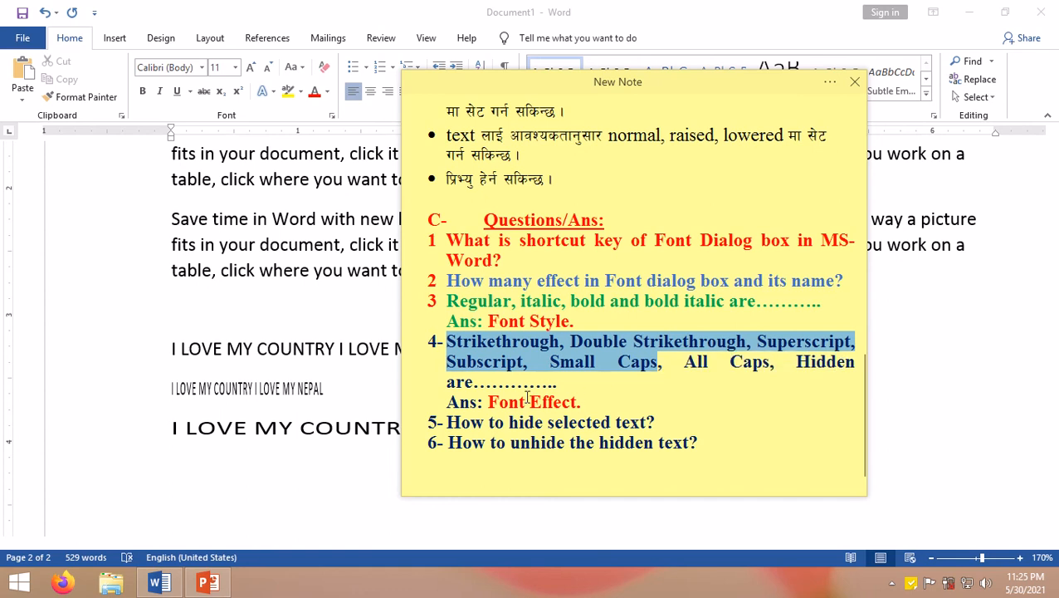
pyautogui.click(489, 402)
pyautogui.moveTo(490, 402); pyautogui.dragTo(676, 429)
pyautogui.click(554, 415)
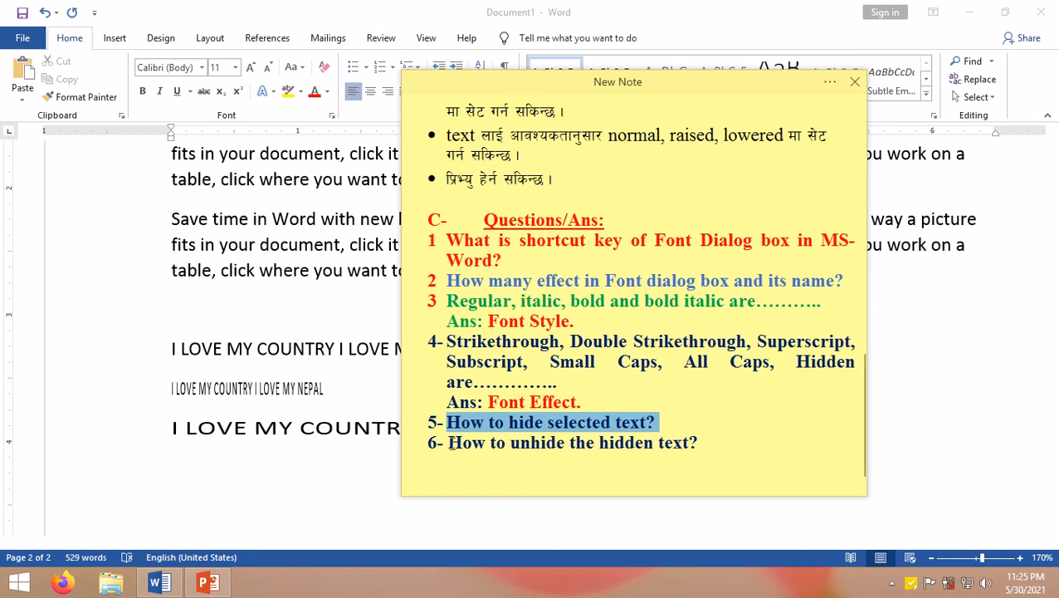
# Step: Highlight question 6 about unhiding hidden text, then place the cursor on the blank line above the sample lines
pyautogui.moveTo(449, 442); pyautogui.dragTo(738, 435)
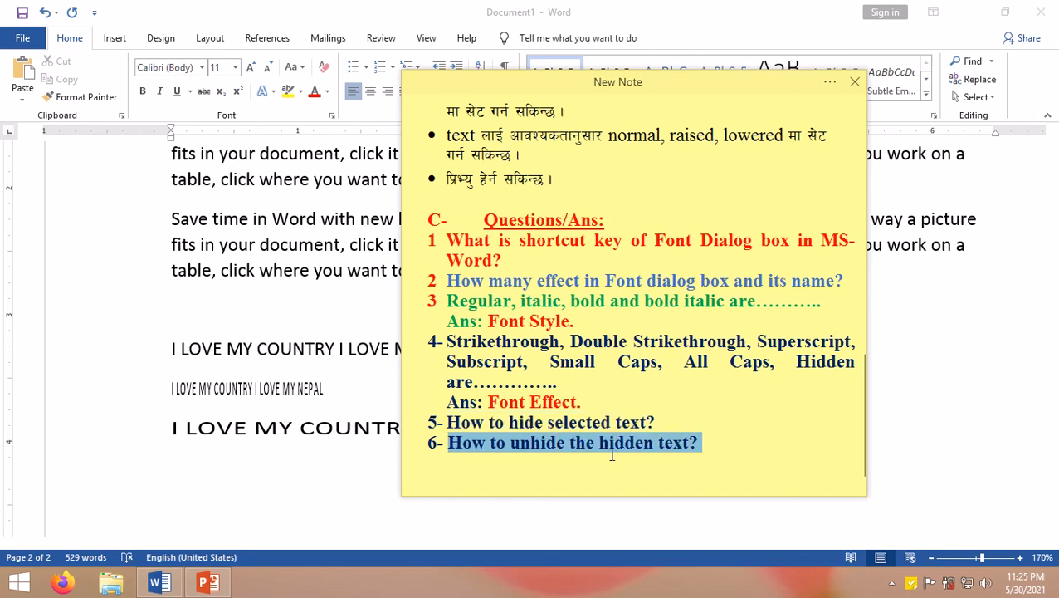
pyautogui.click(451, 442)
pyautogui.moveTo(443, 442); pyautogui.dragTo(706, 445)
pyautogui.click(677, 449)
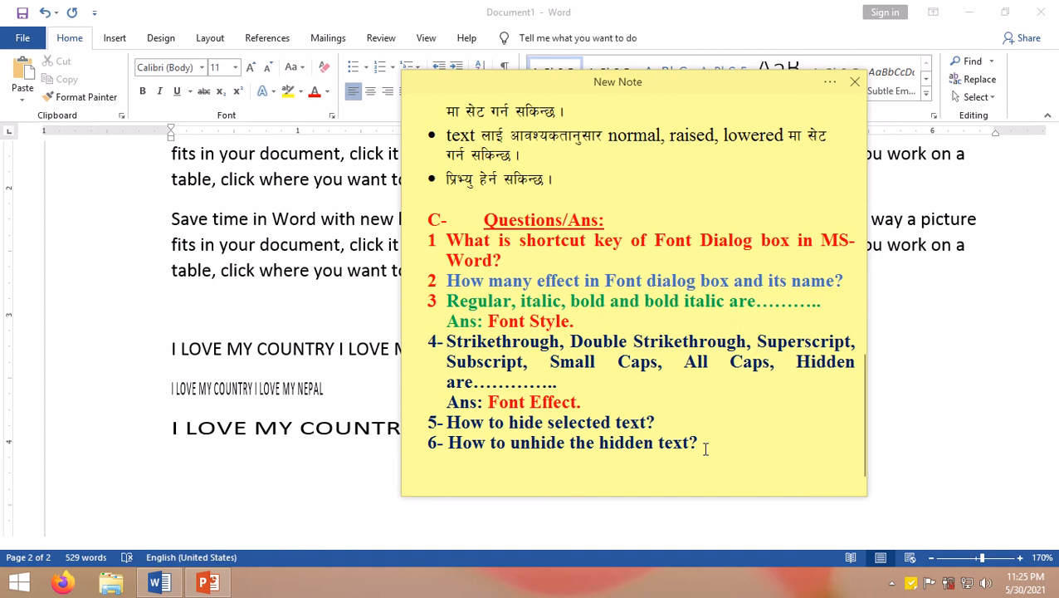
pyautogui.click(303, 362)
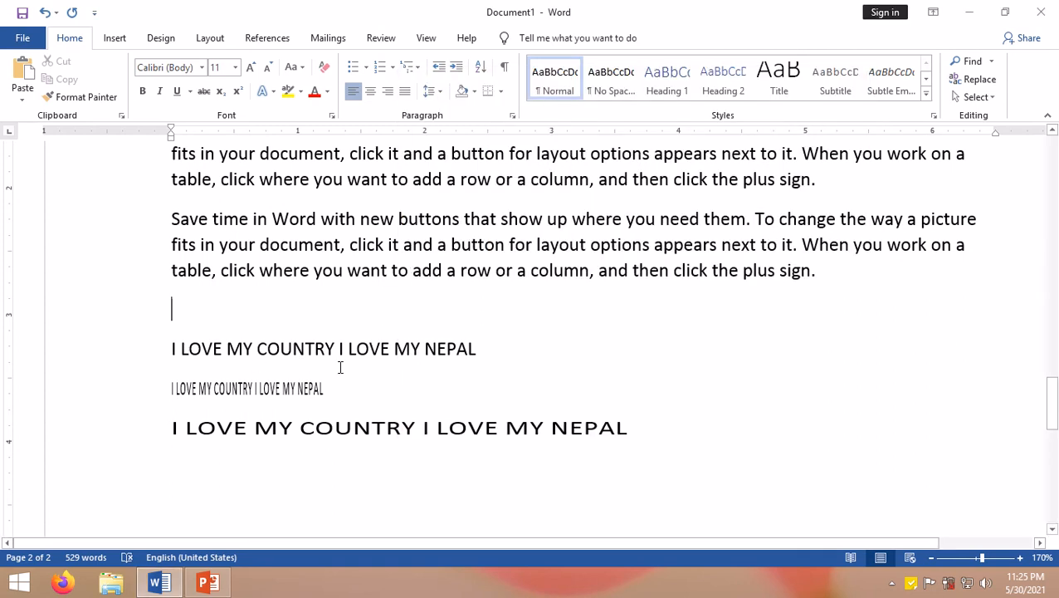